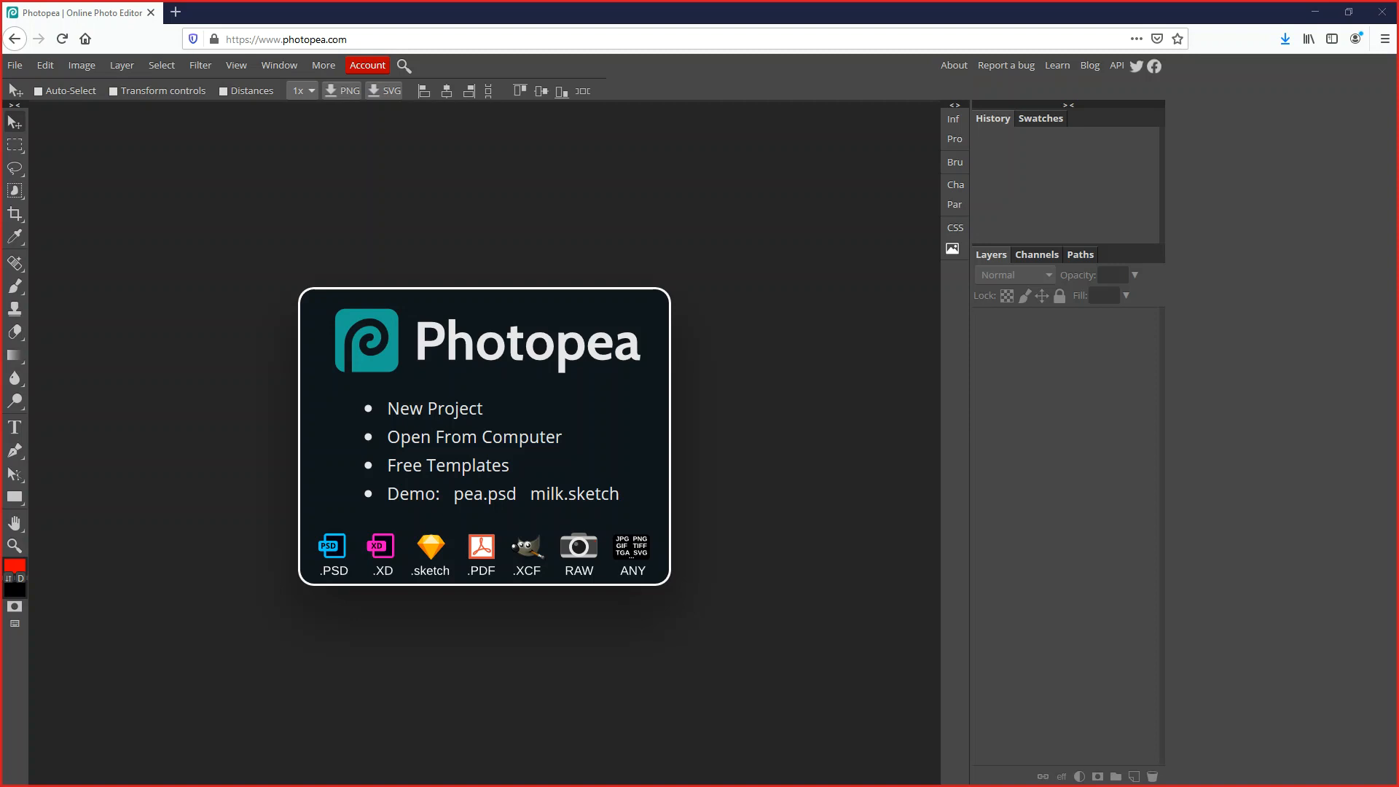
- Open the file laiane.psd from the Dubai folder in Photopea
left_click_drag(715, 786, 631, 428)
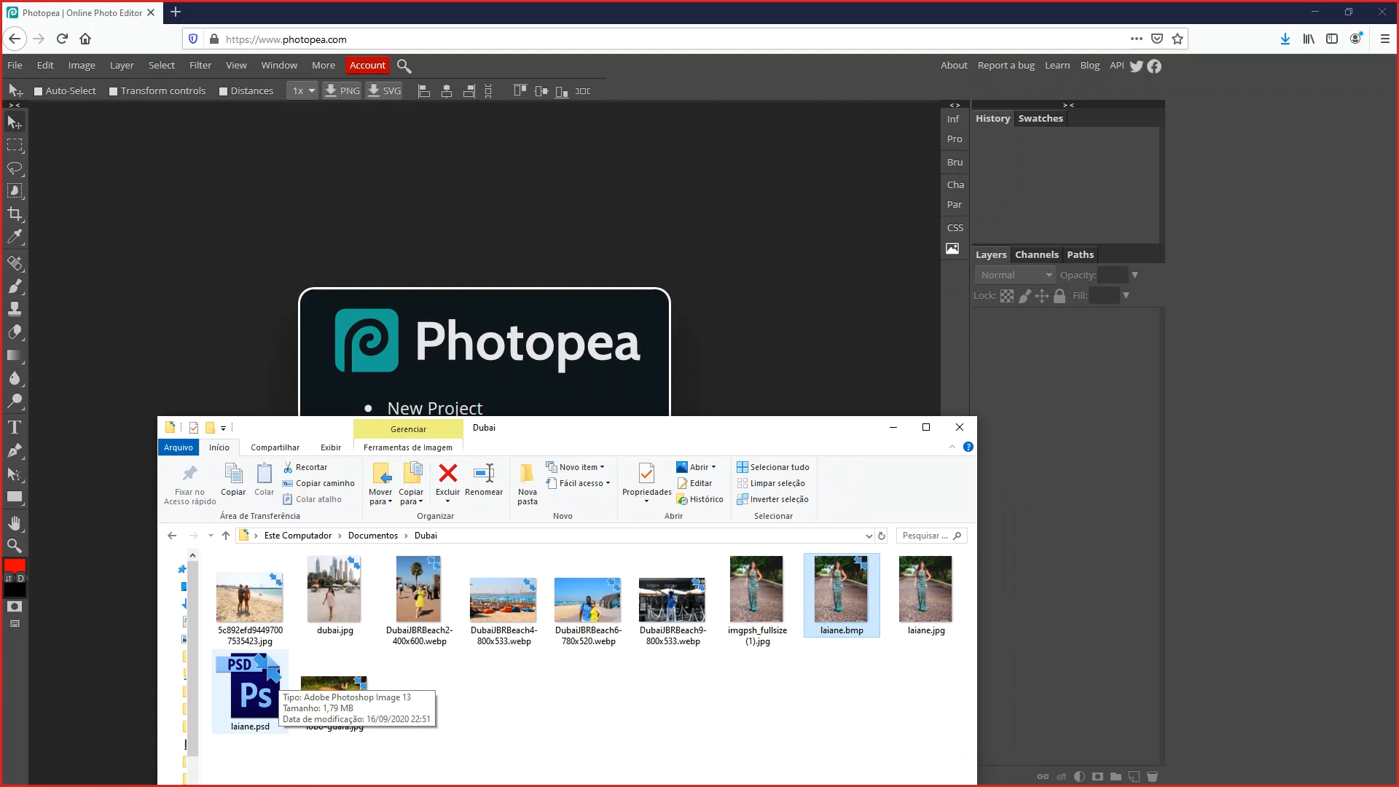
left_click(250, 692)
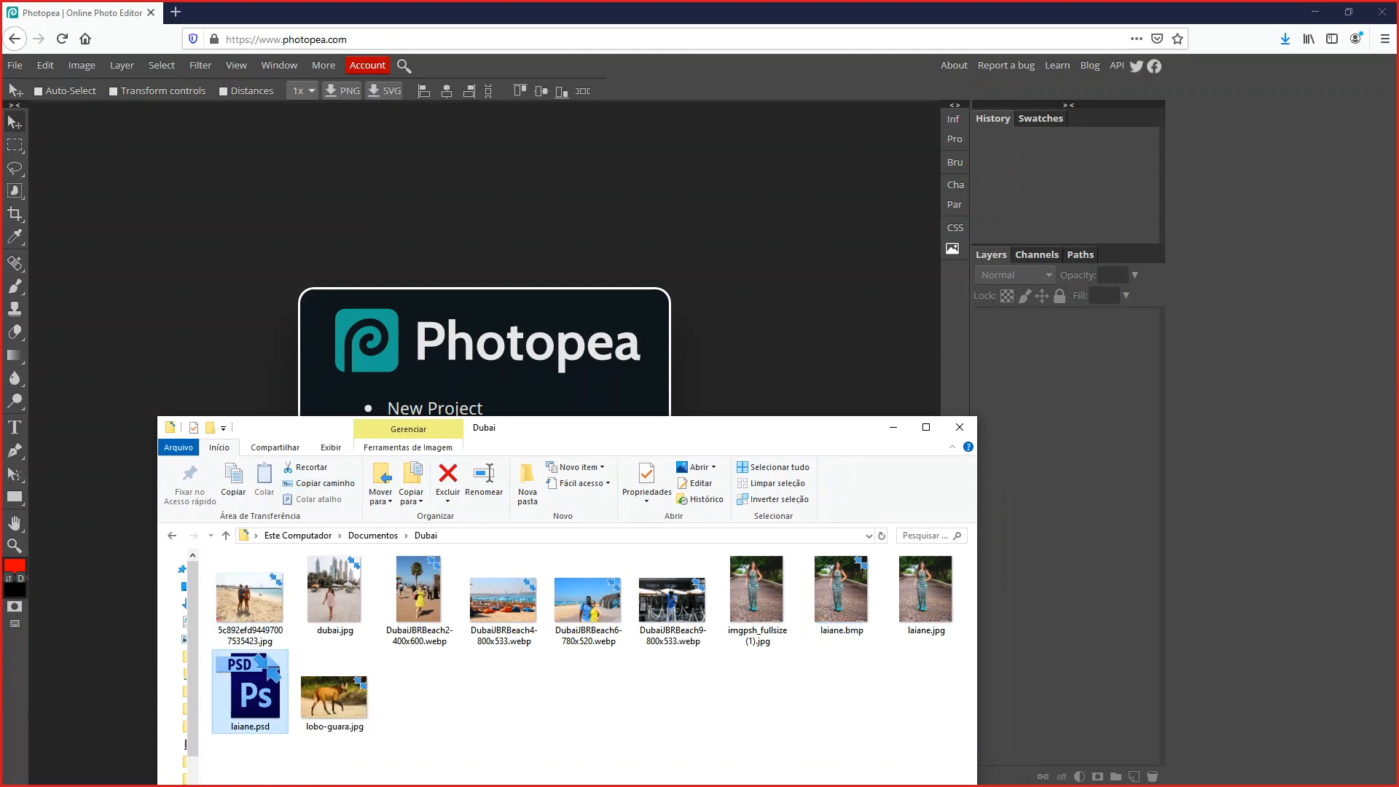
left_click_drag(250, 692, 154, 279)
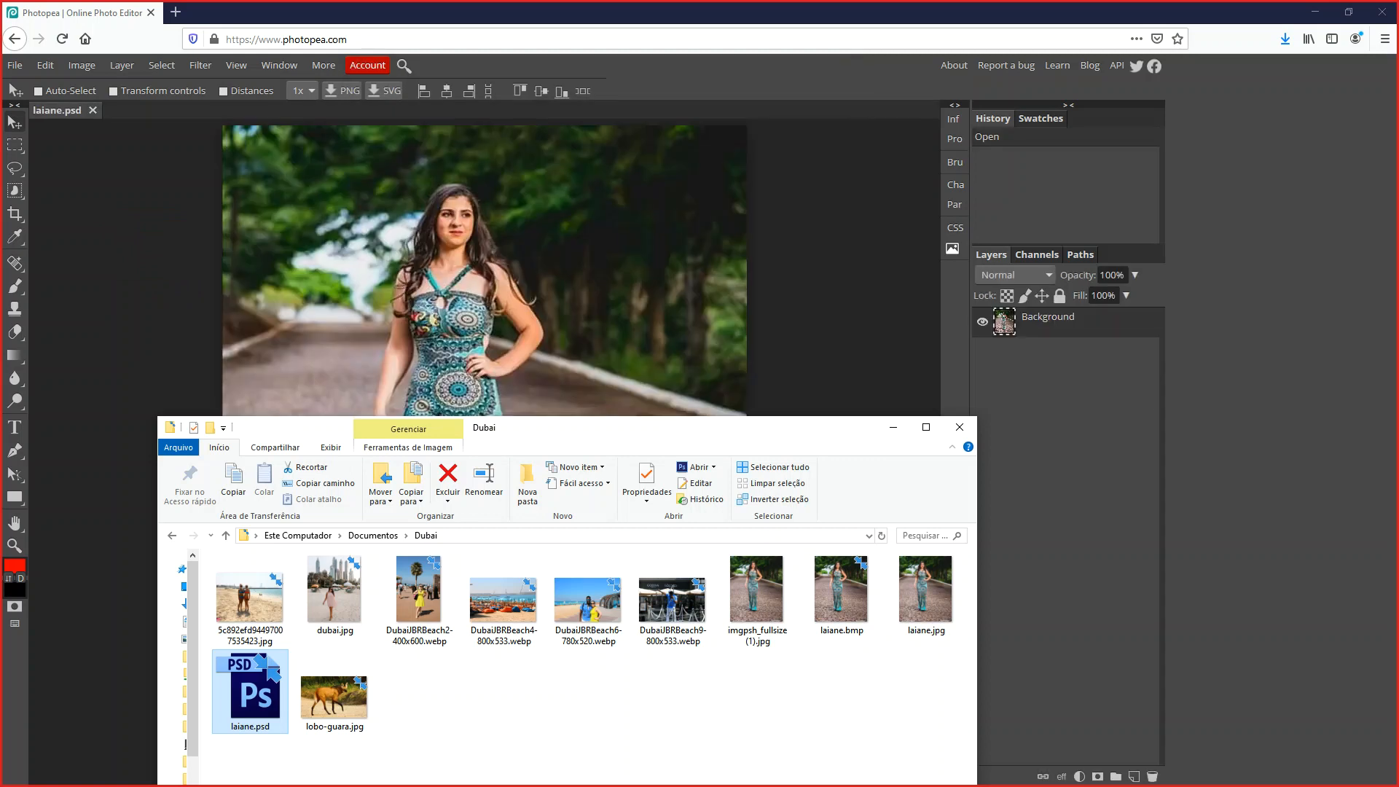
left_click_drag(656, 428, 714, 538)
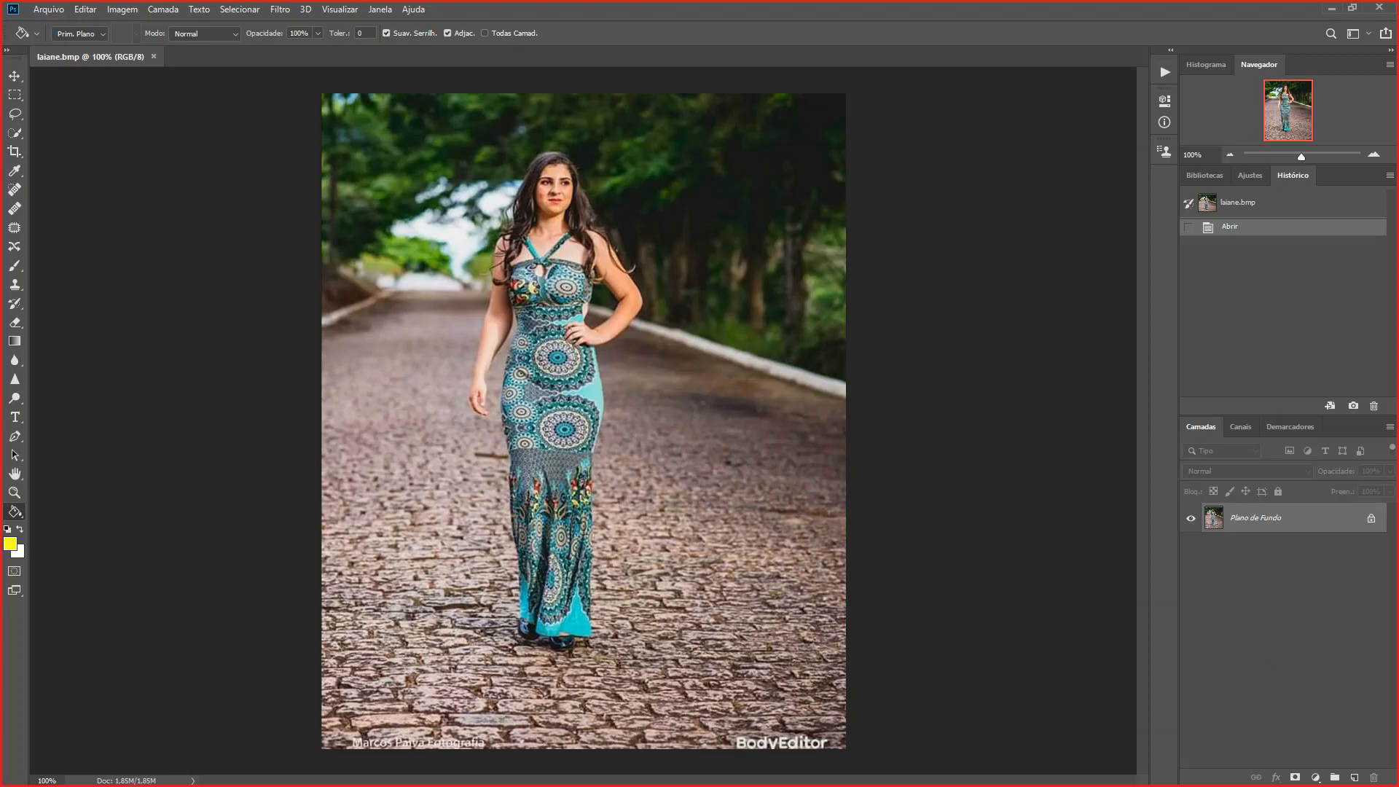
- In Photoshop, close laiane.bmp and open laiane.psd from the Dubai folder instead
key("ctrl+w")
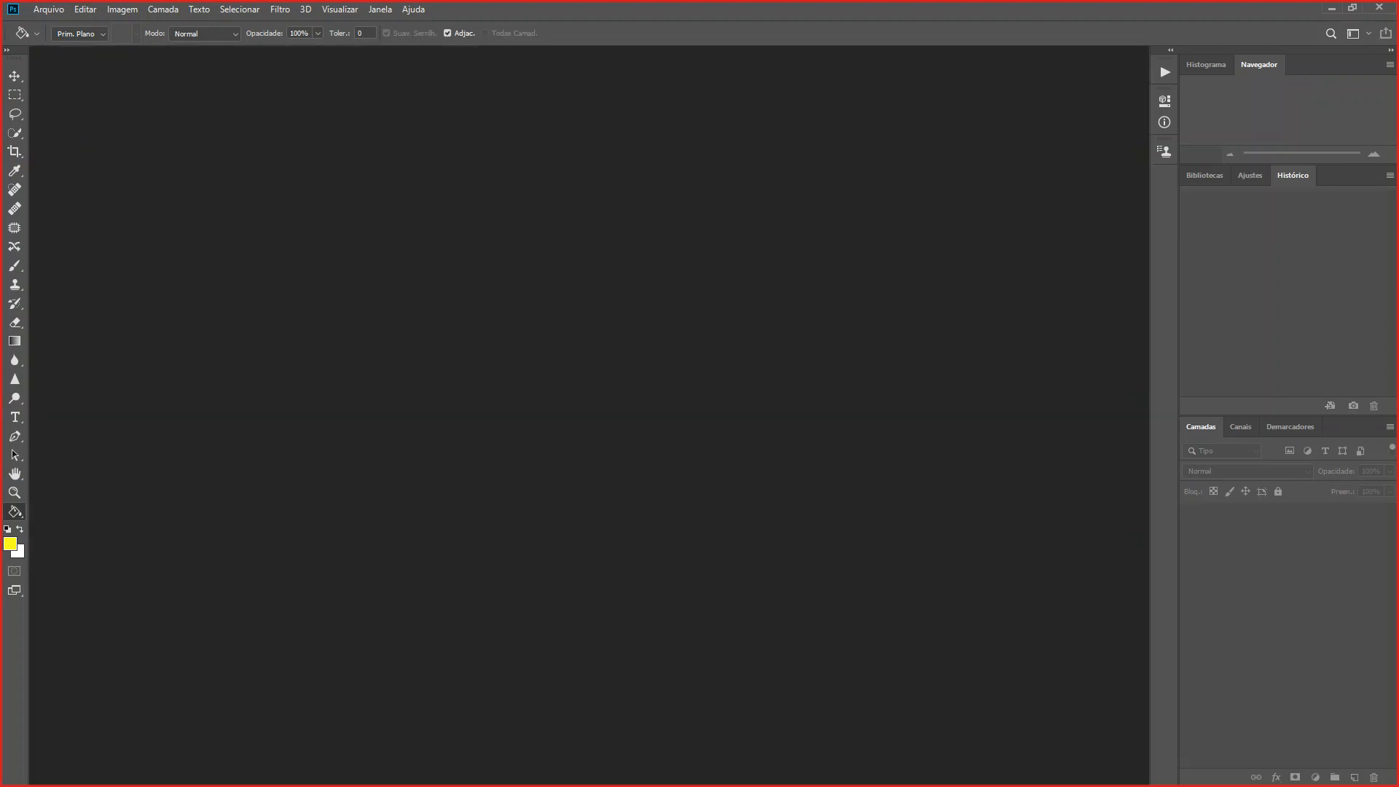
key("alt+Tab")
left_click_drag(258, 773, 313, 391)
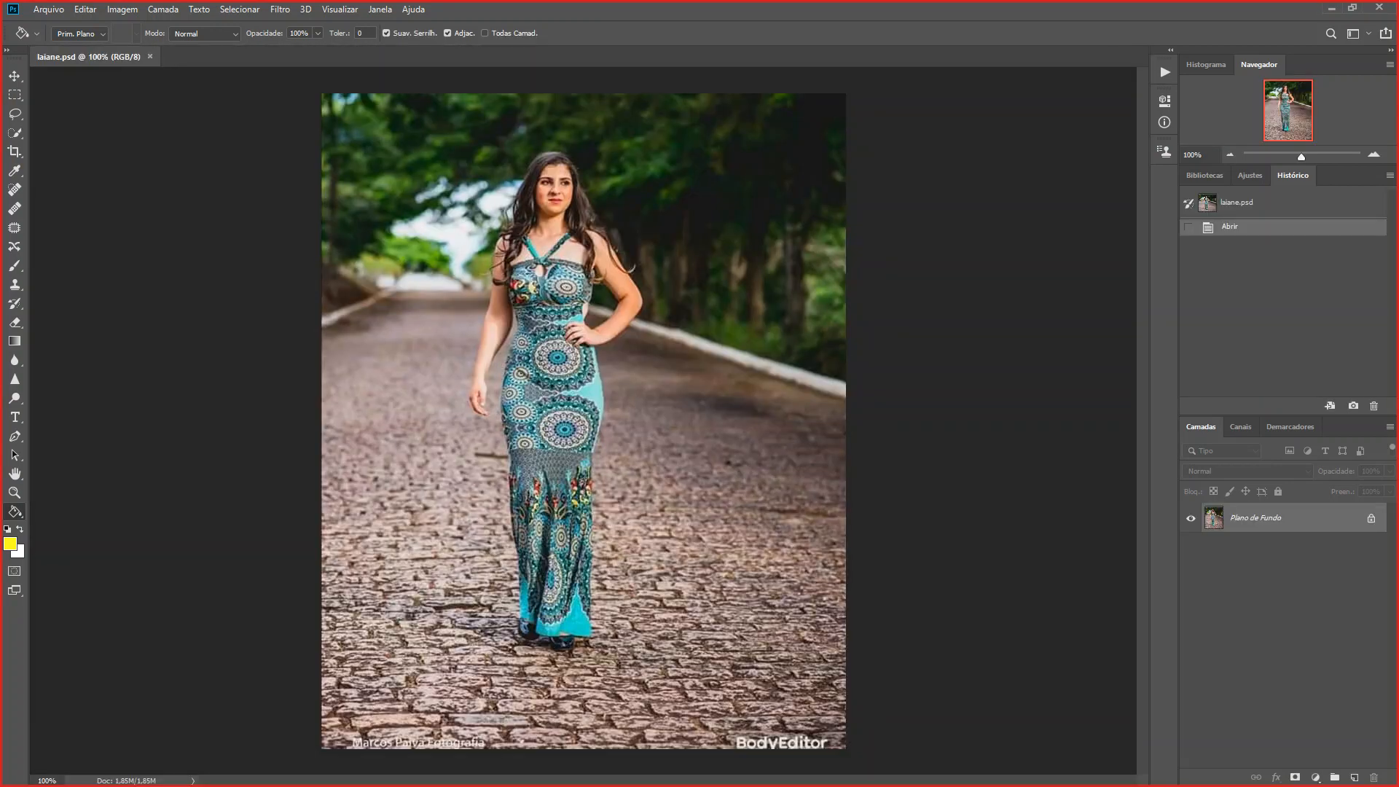
- Check the image's pixel dimensions and resolution without changing them
left_click(123, 10)
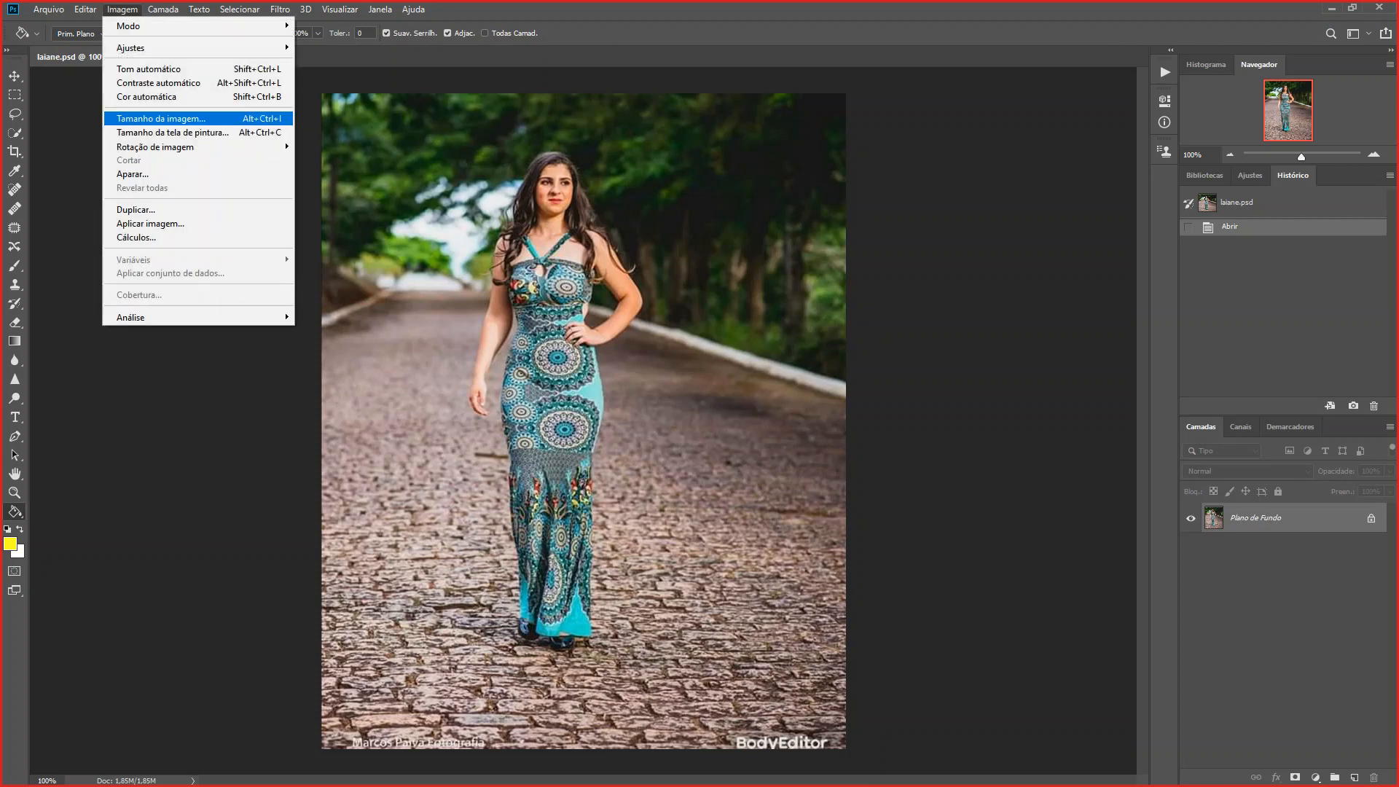
left_click(161, 118)
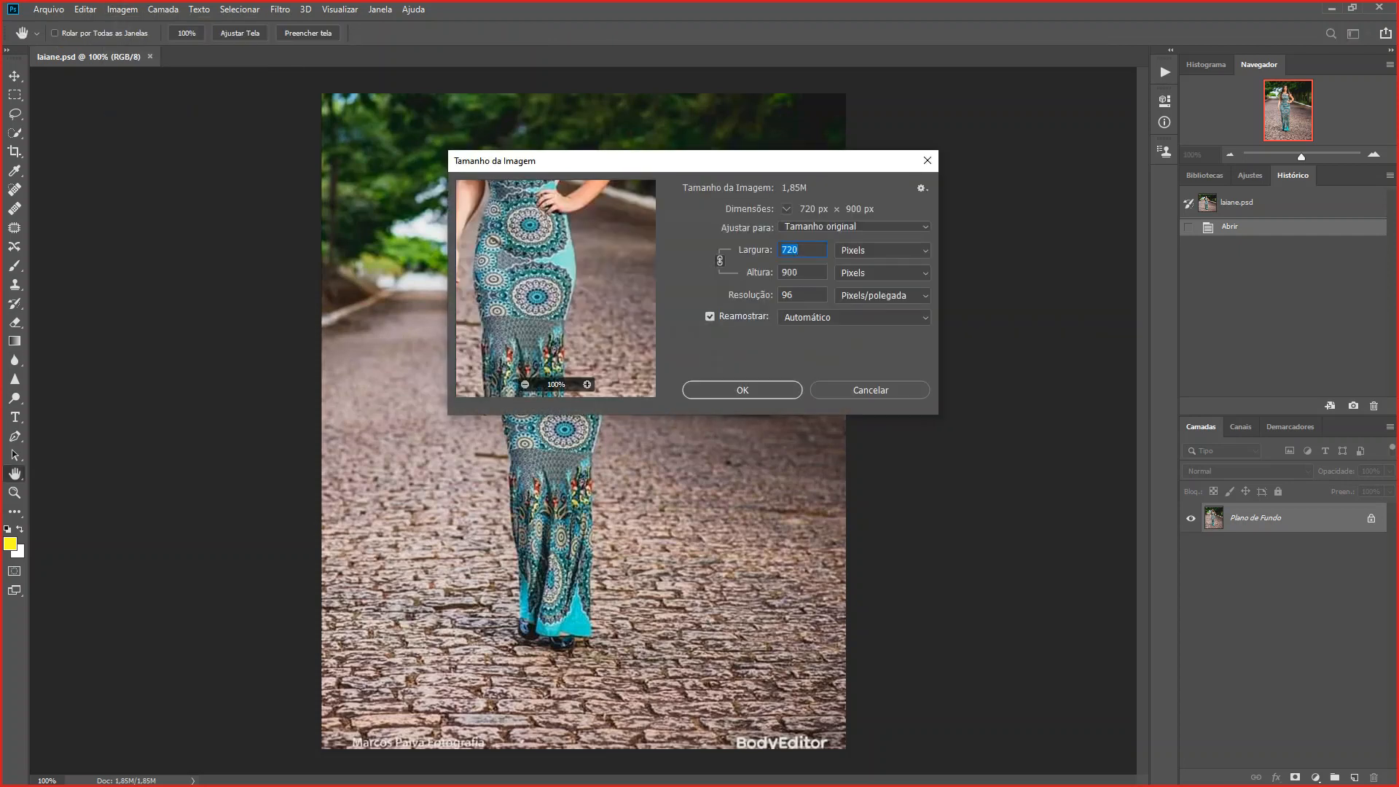
left_click(870, 390)
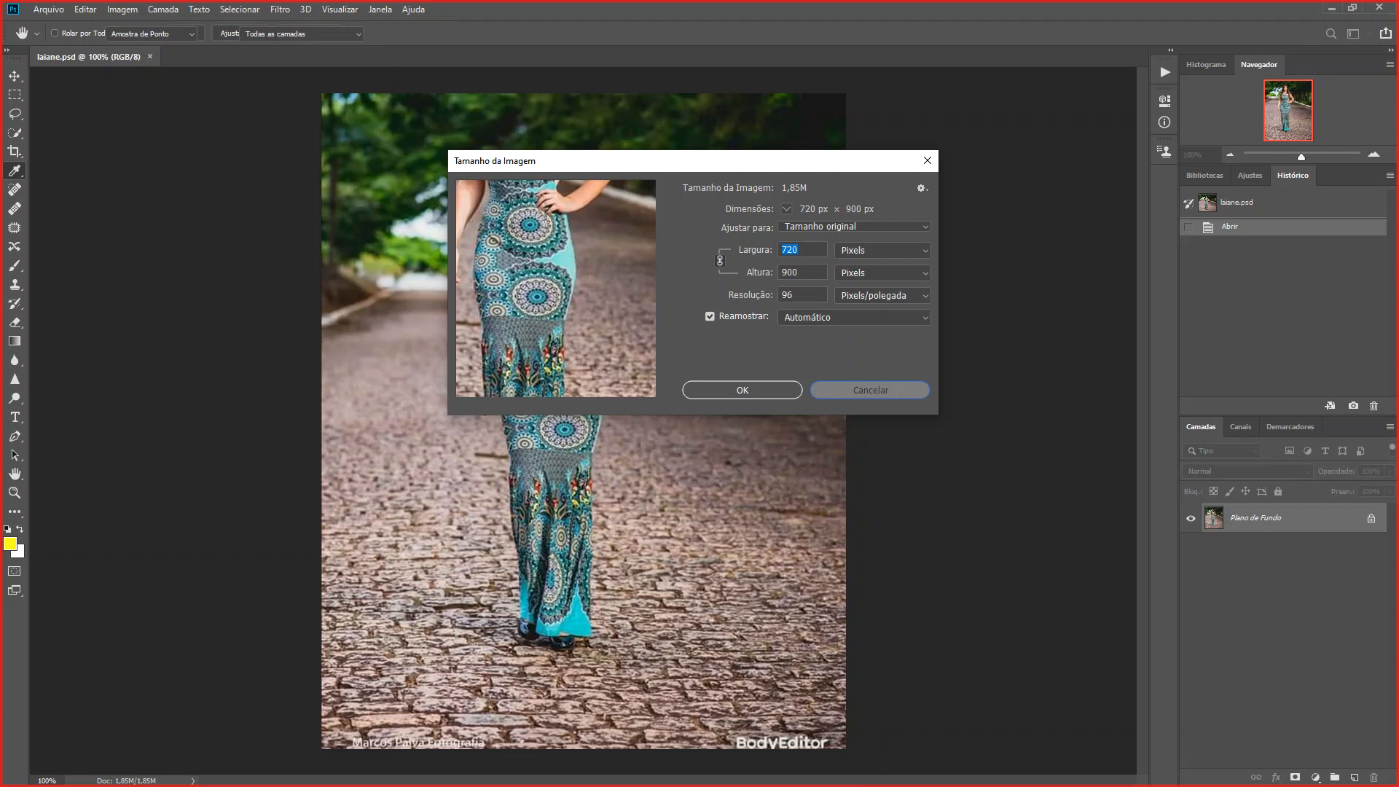
key("alt+Tab")
left_click_drag(656, 533, 611, 786)
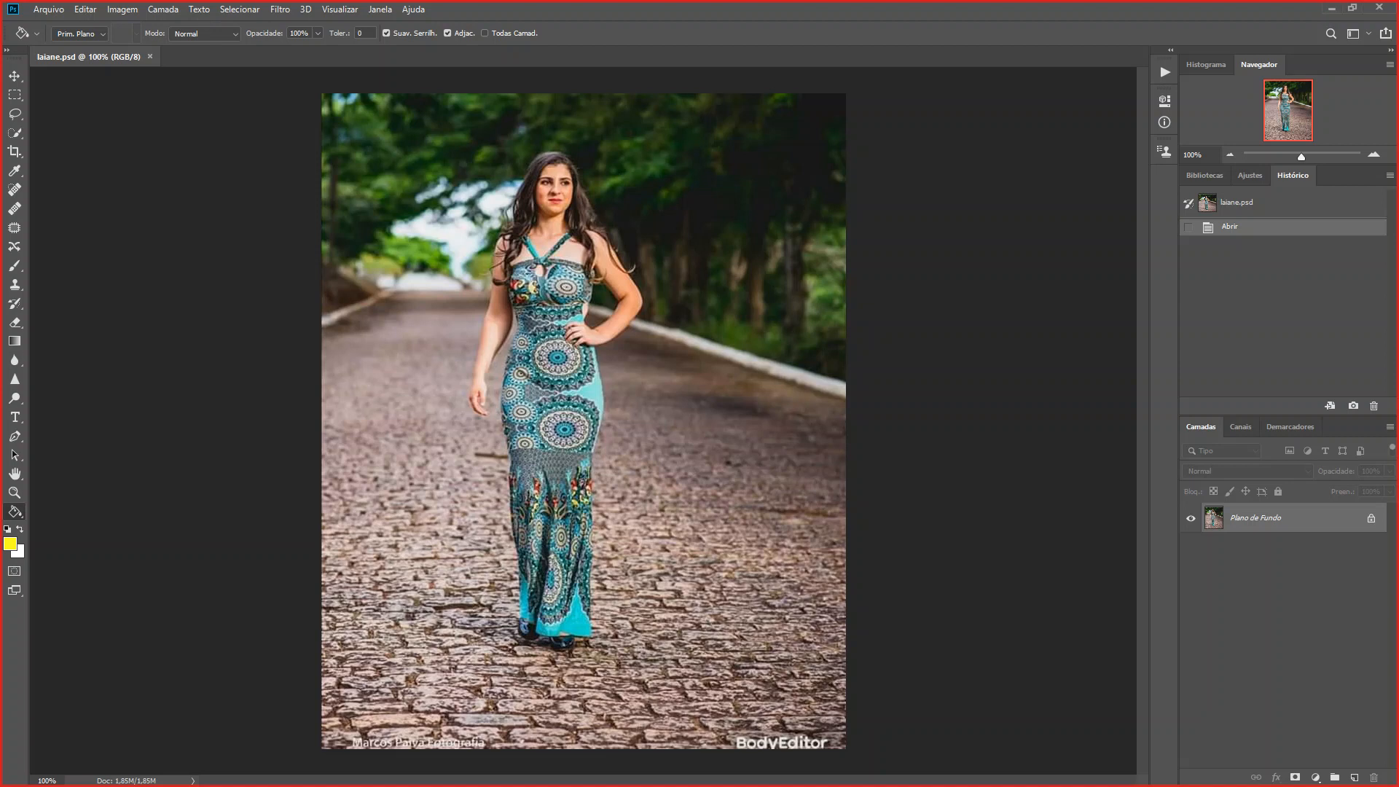
- Unlock the background into a regular layer and resize the image to a width of 4000 pixels
left_click(1371, 518)
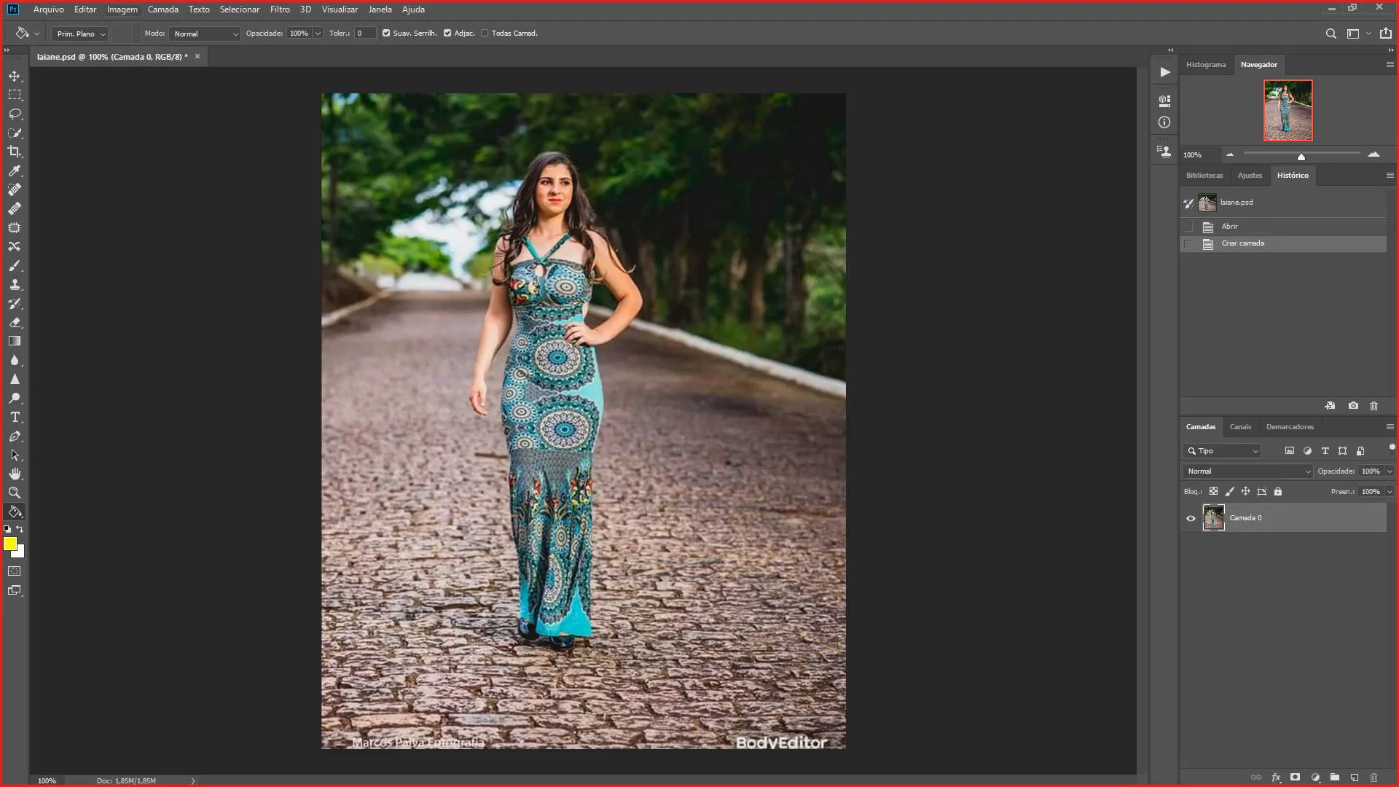
left_click(123, 9)
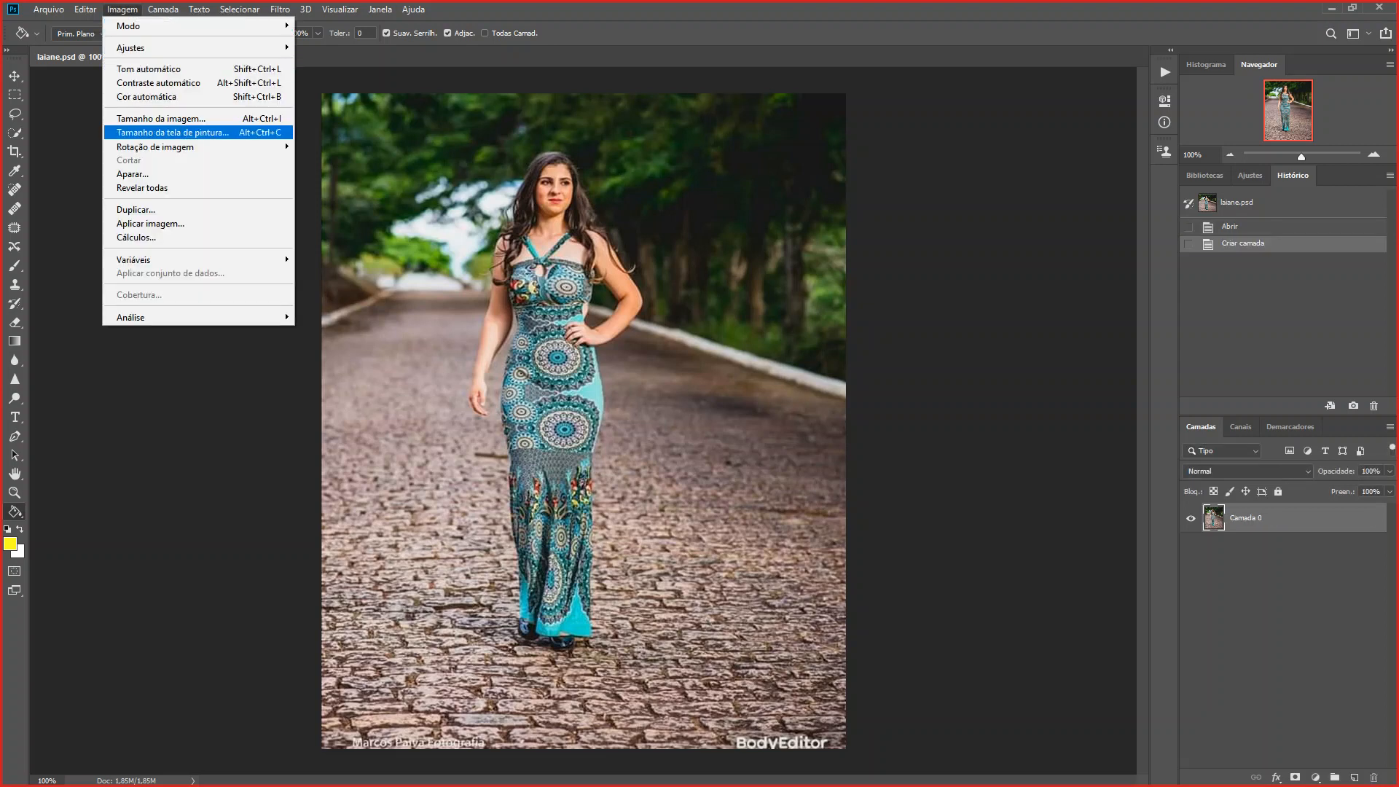
left_click(160, 118)
type("4000")
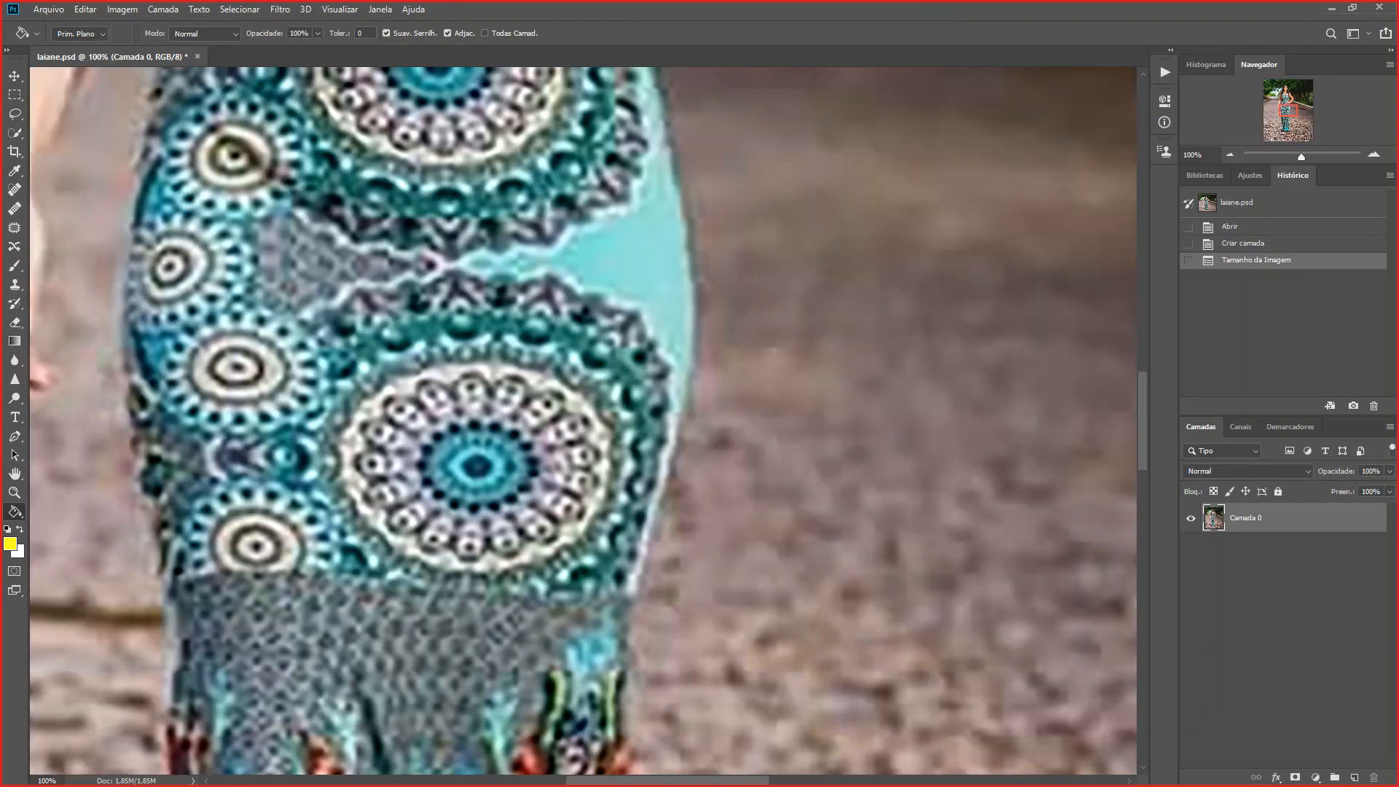
- Select a full-height rectangular strip along the photo's right edge with the Rectangular Marquee and delete it to transparency
left_click(1230, 154)
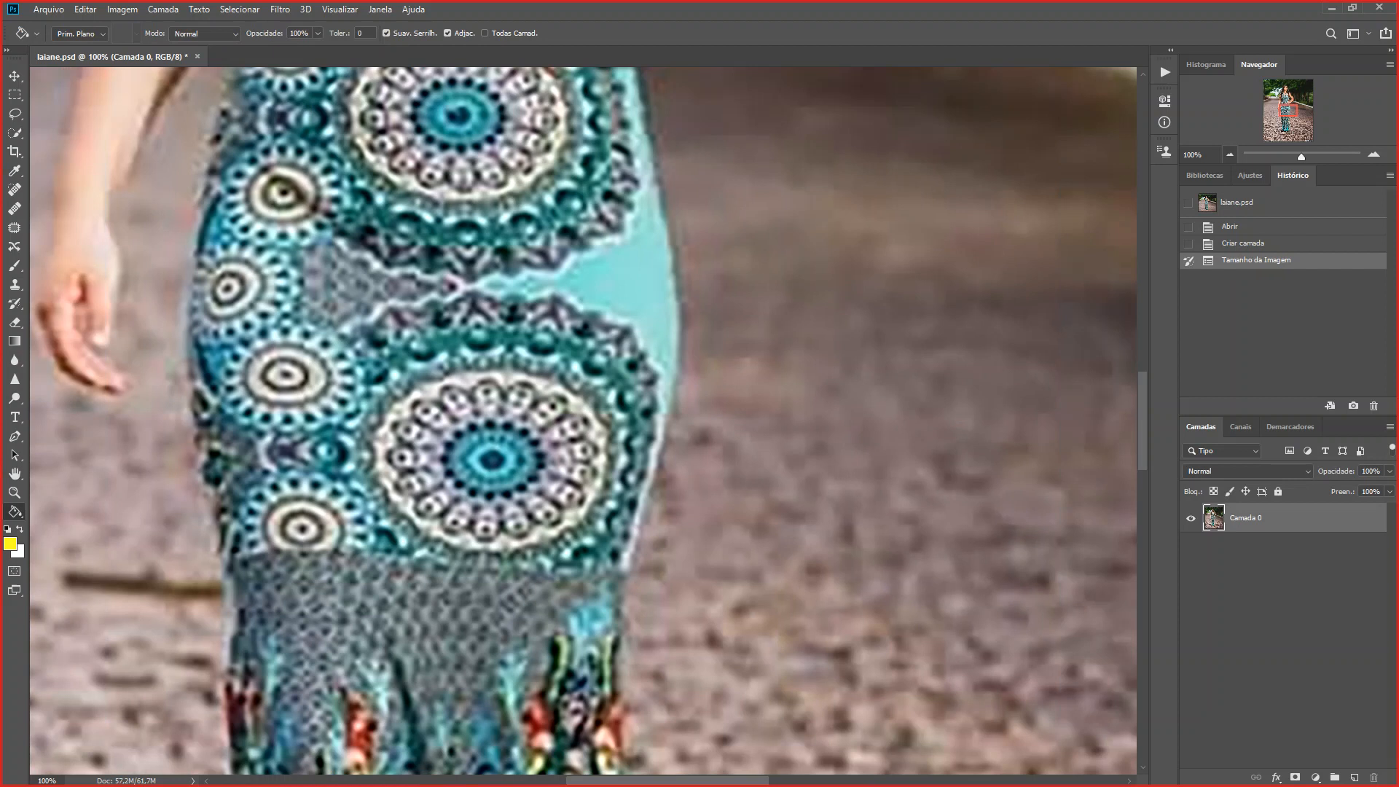
key("ctrl+minus")
key("ctrl+minus")
key("ctrl+minus")
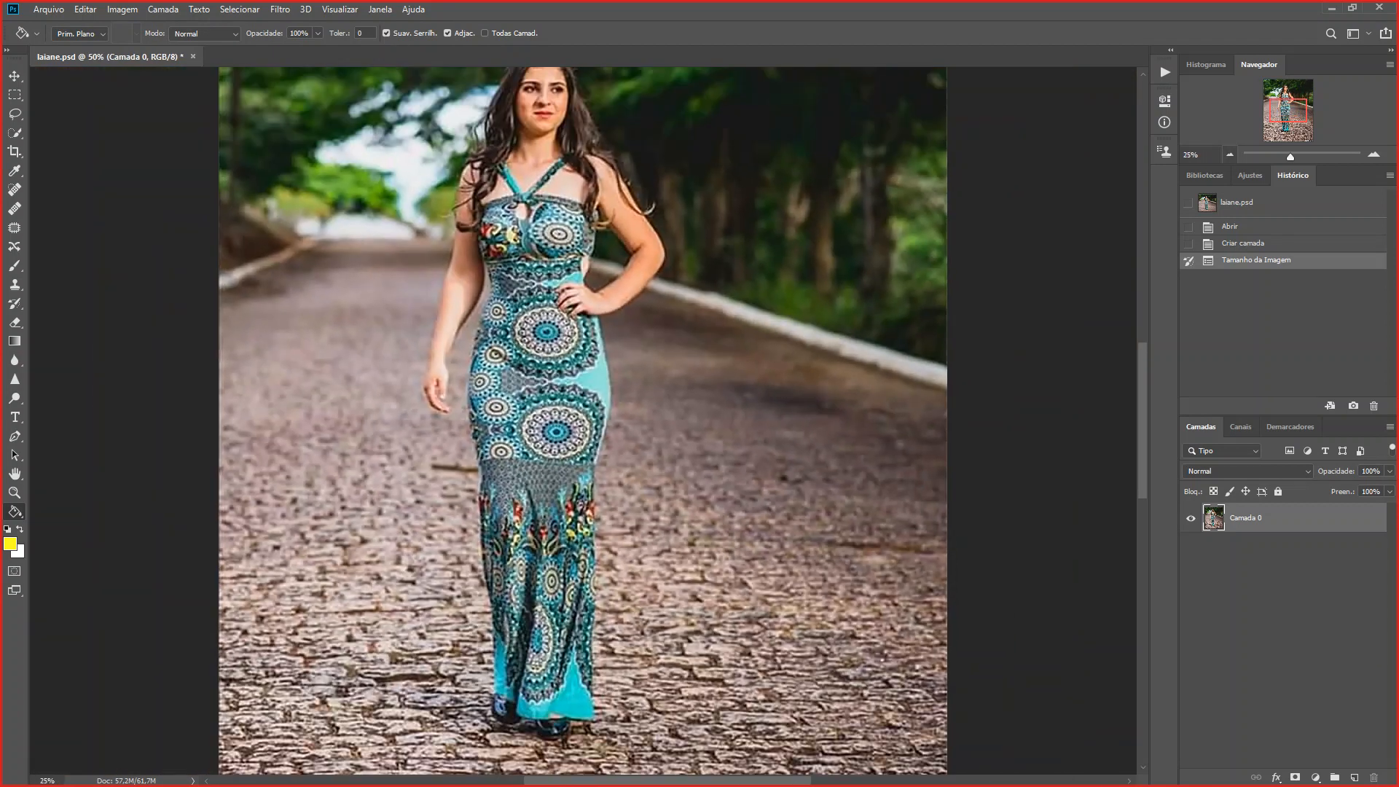
key("ctrl+minus")
key("m")
right_click(15, 95)
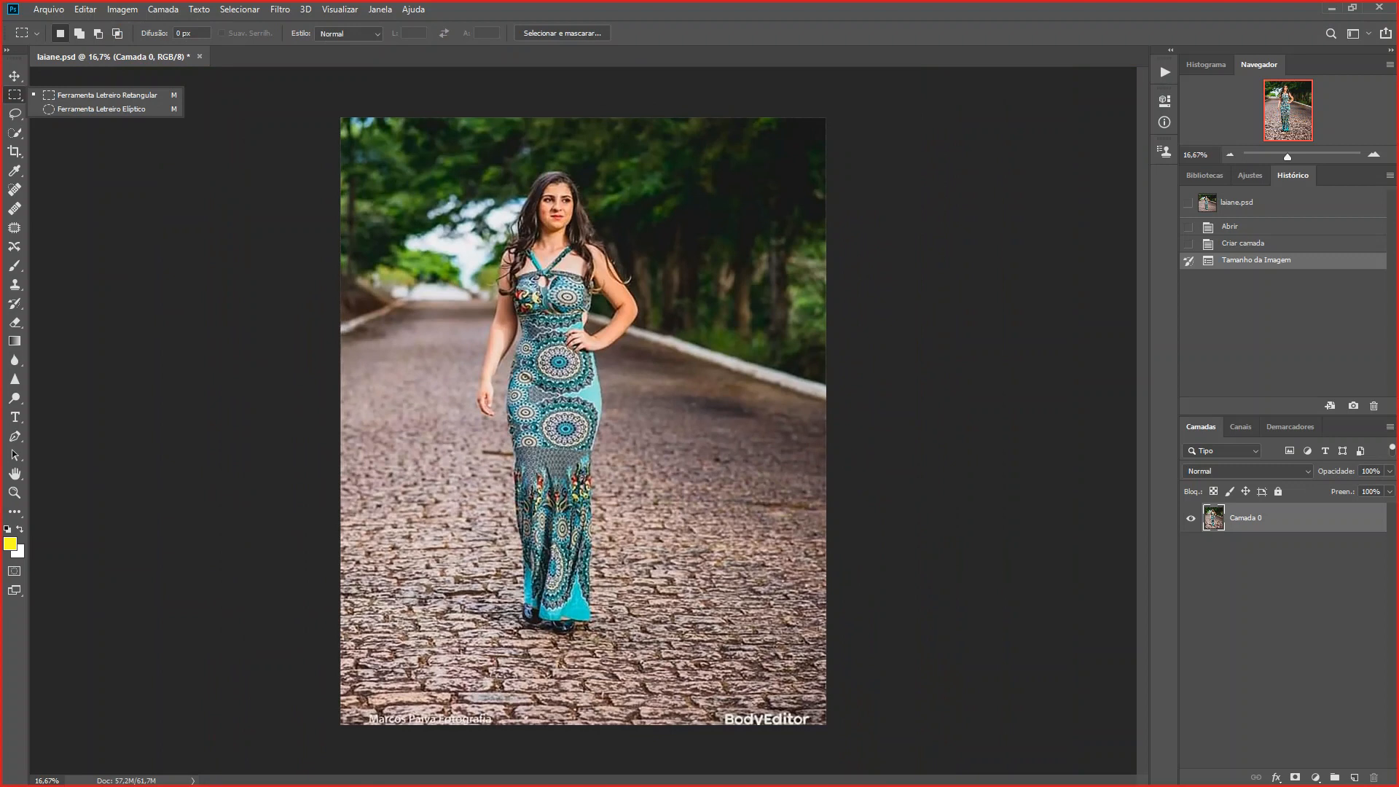
left_click_drag(825, 117, 703, 723)
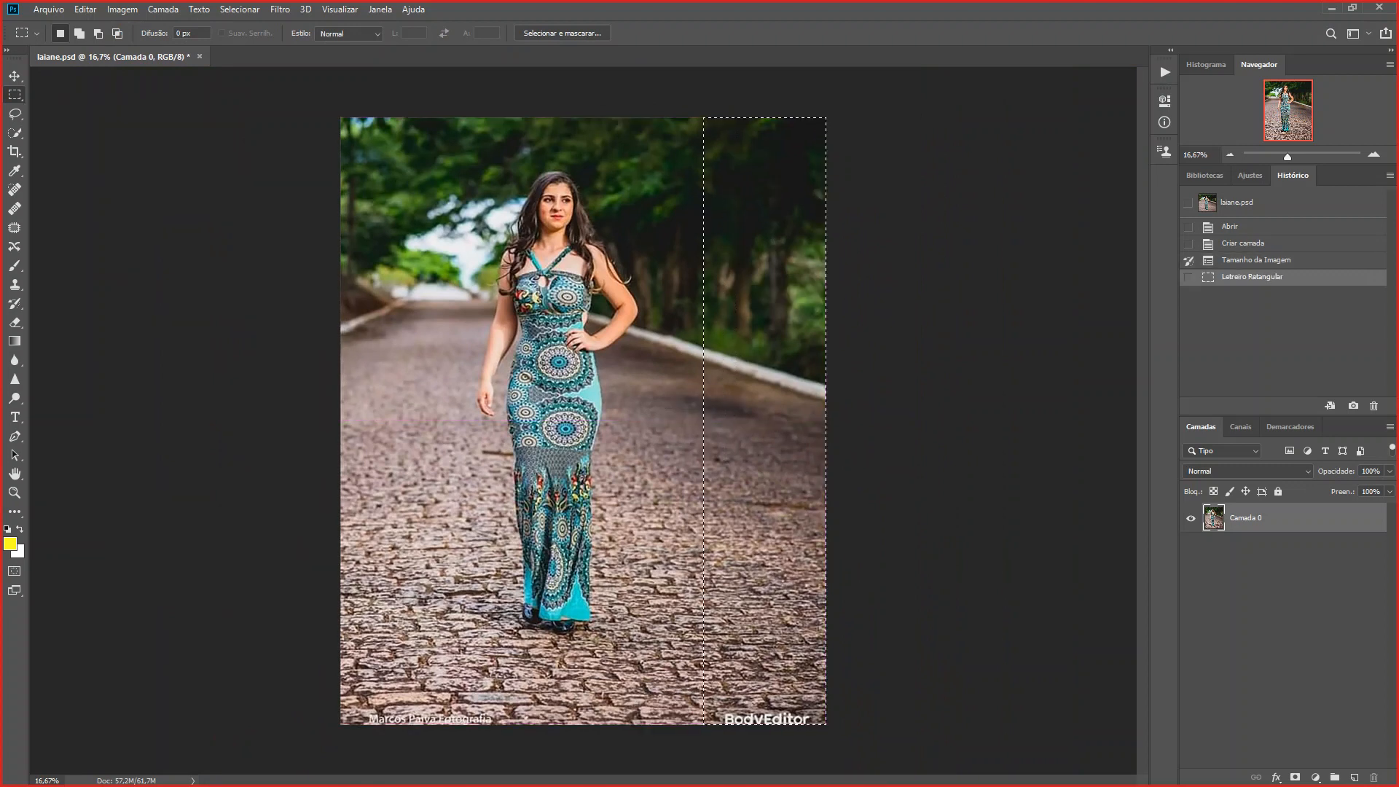
key("Delete")
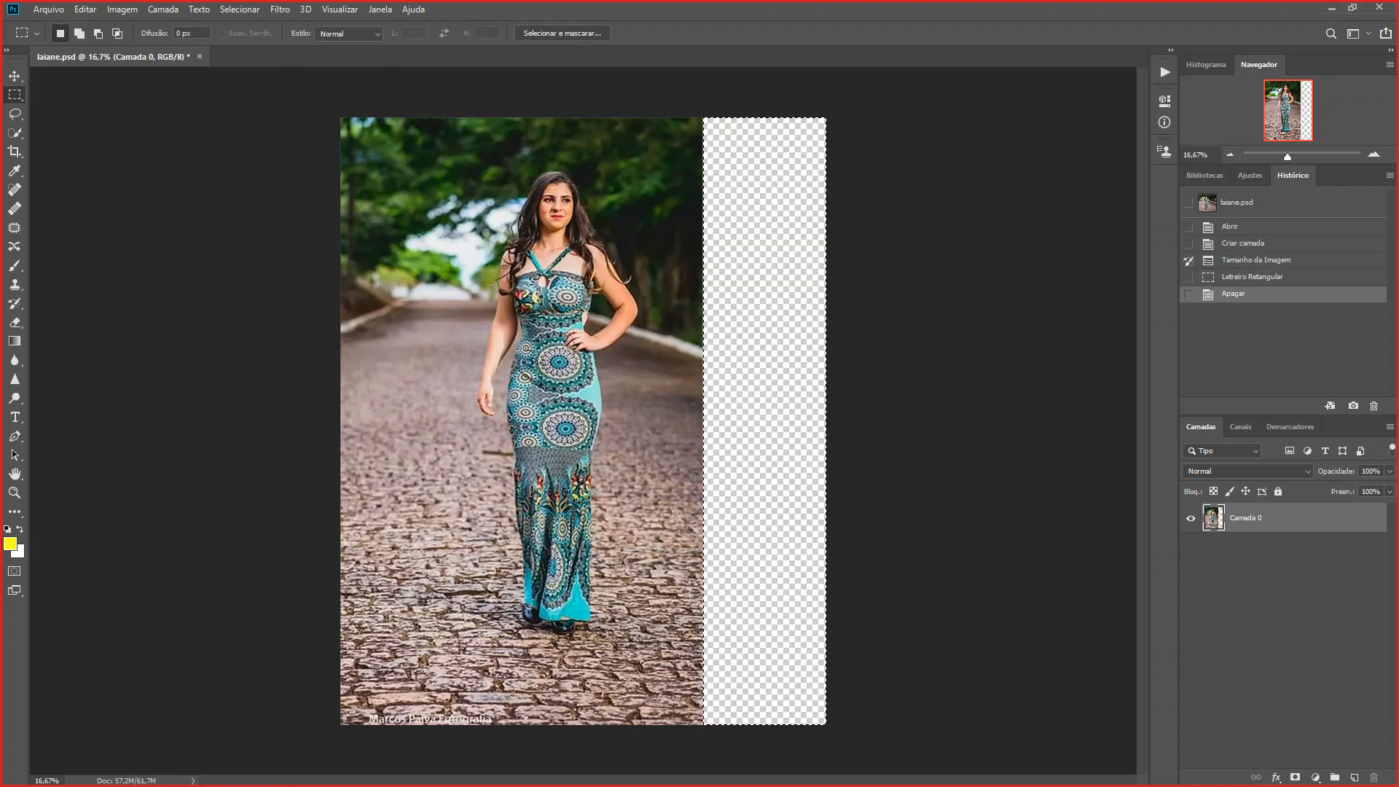
- Delete rectangular strips along the photo's bottom, left and top edges to transparency and clear the selection
mouse_move(825, 723)
left_mouse_down()
mouse_move(432, 723)
mouse_move(240, 667)
left_mouse_up()
key("Delete")
mouse_move(340, 117)
left_mouse_down()
mouse_move(384, 543)
mouse_move(384, 721)
mouse_move(442, 724)
left_mouse_up()
key("Delete")
left_click(341, 118)
left_click_drag(340, 118, 826, 126)
key("Delete")
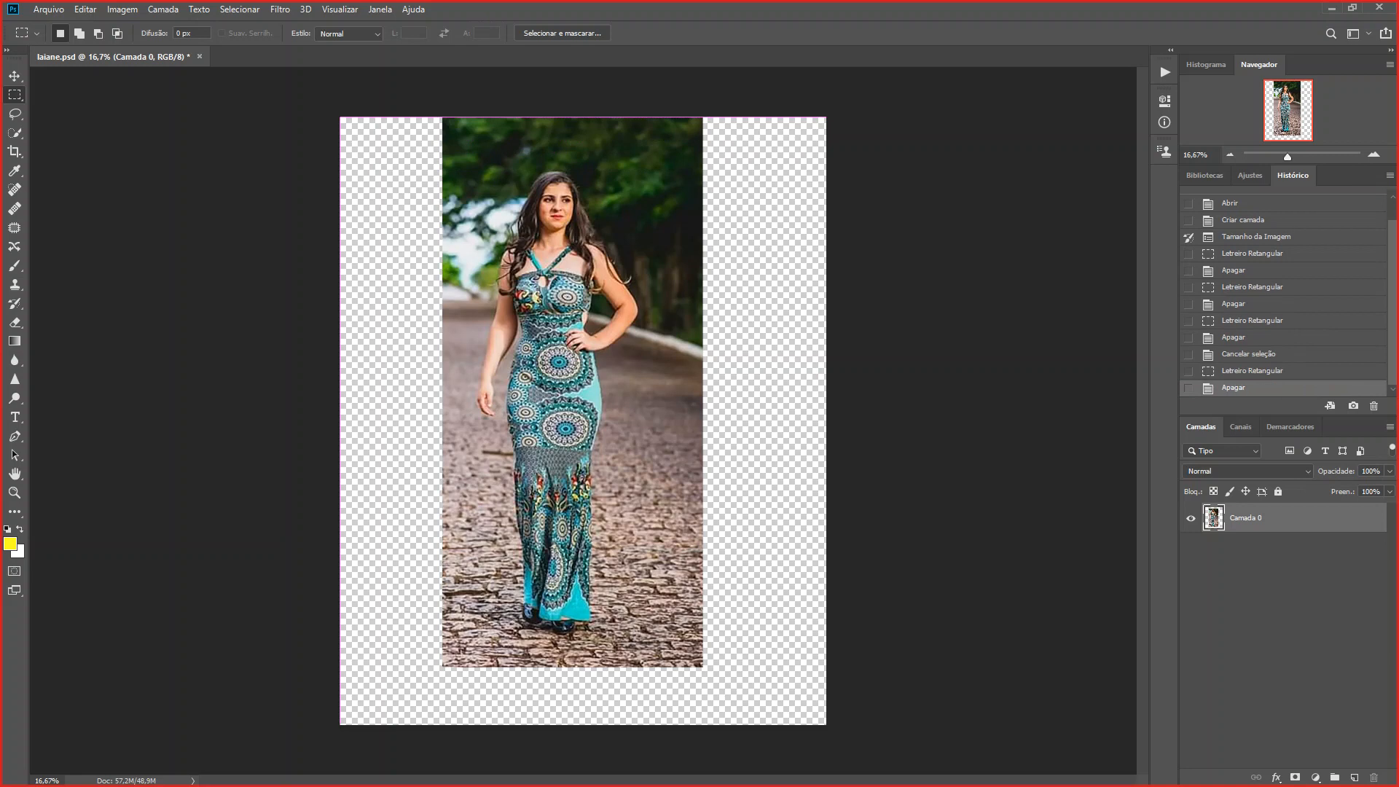
key("ctrl+d")
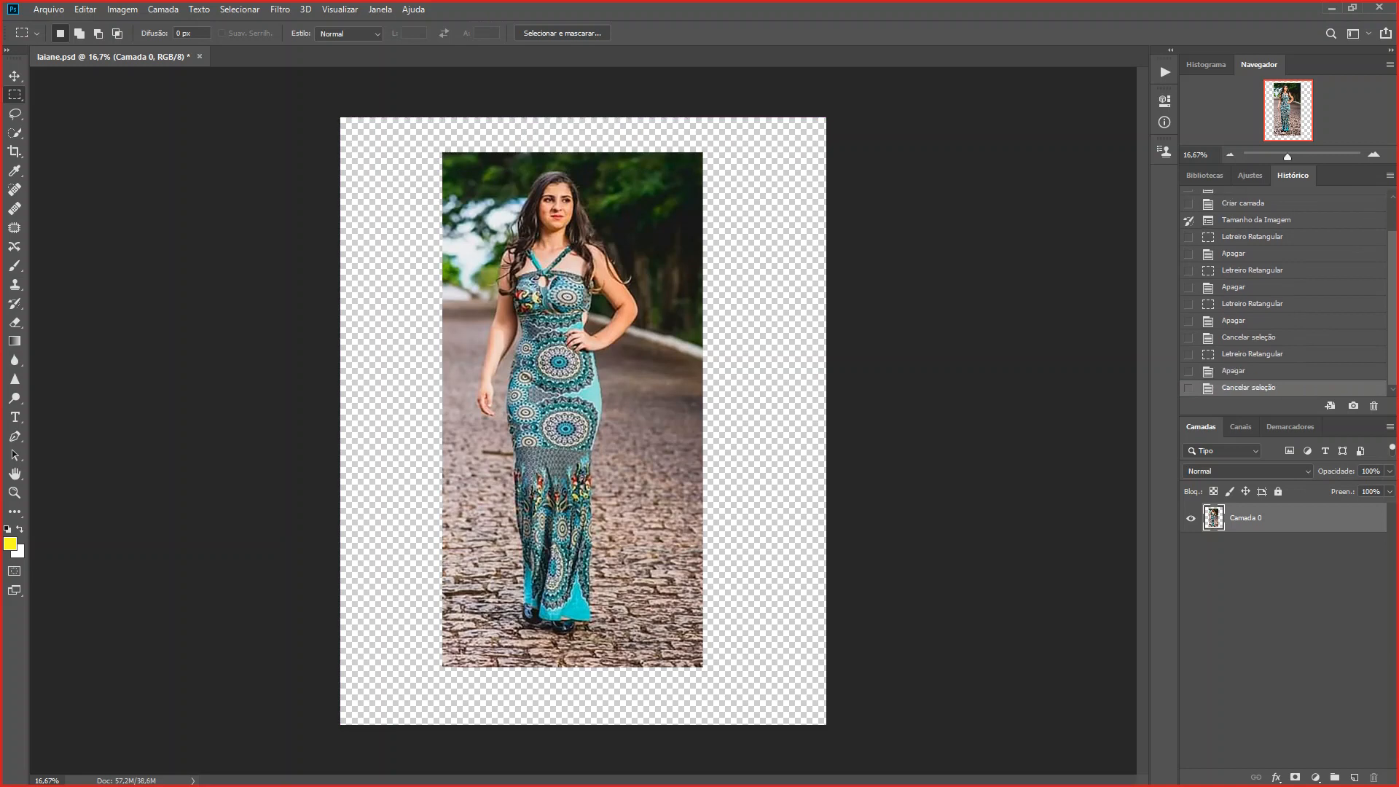
left_click_drag(366, 142, 630, 288)
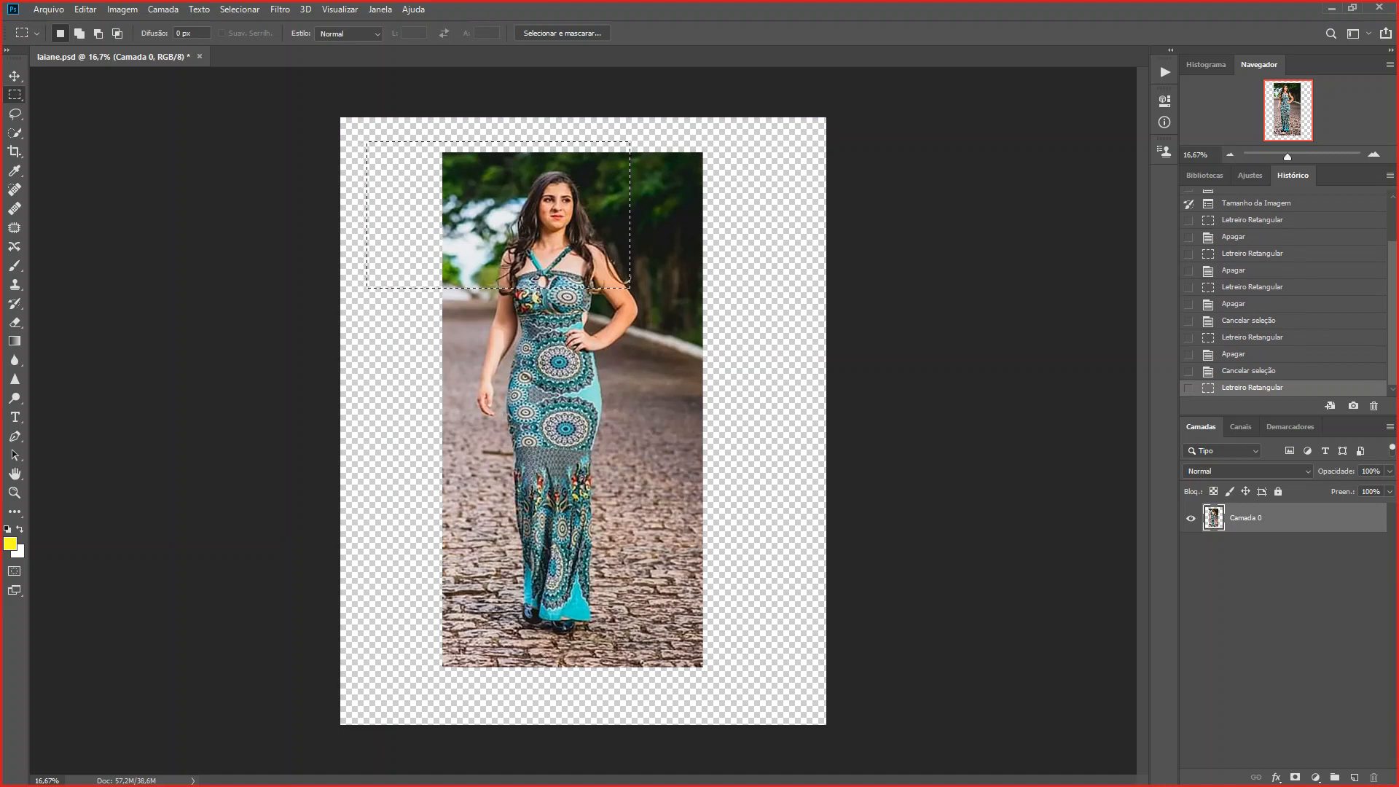
key("ctrl+d")
- Select the road area to the right of the woman's hips with the Quick Selection tool
left_click(15, 132)
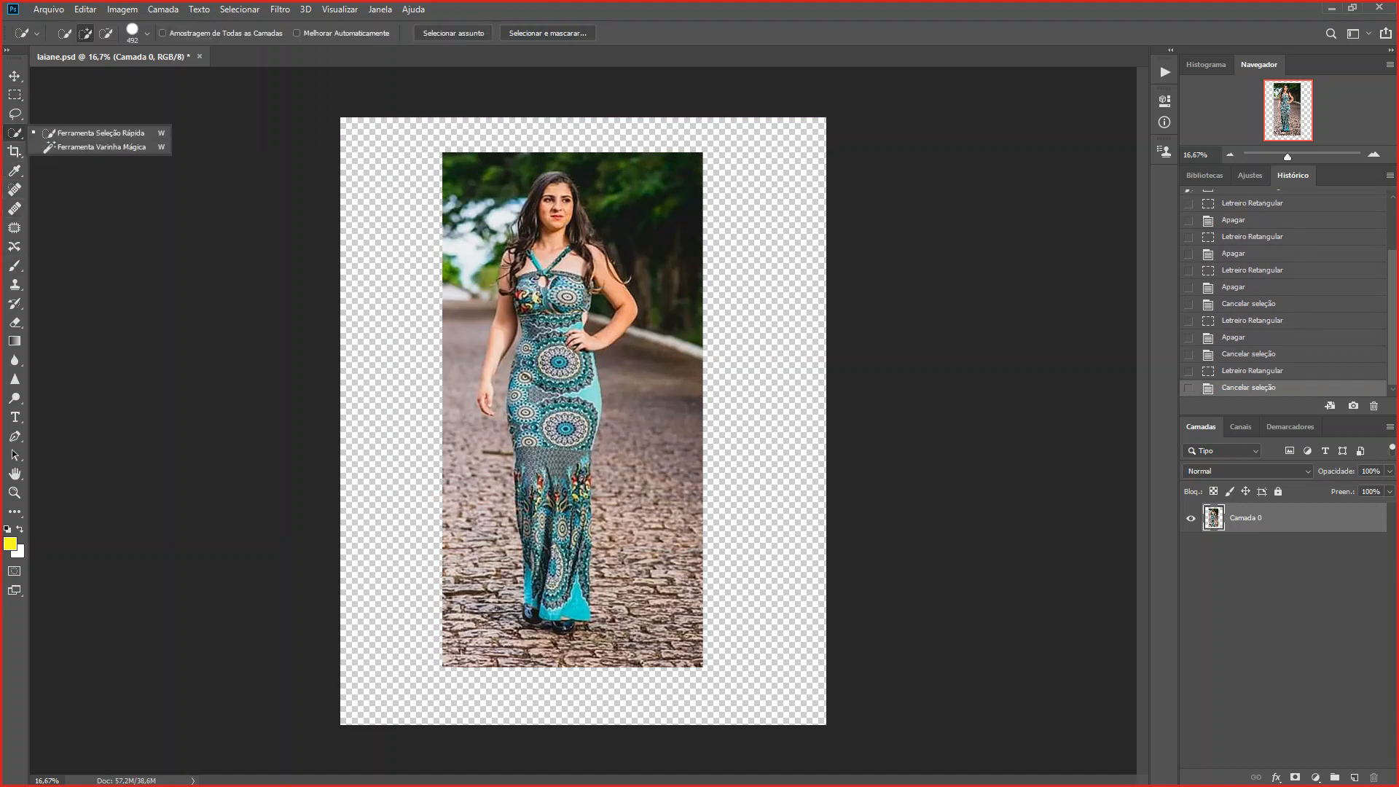
left_click(100, 134)
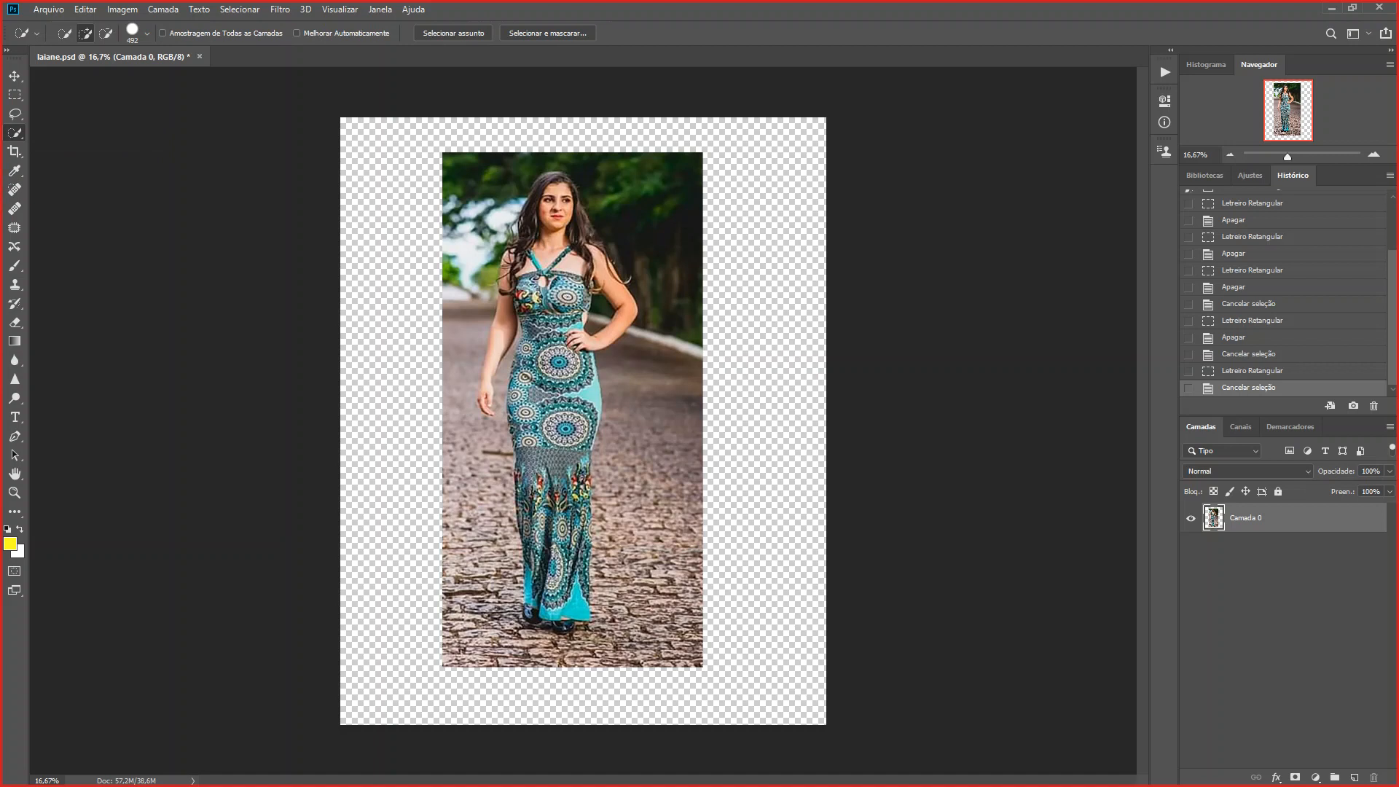
key("ctrl+plus")
key("ctrl+plus")
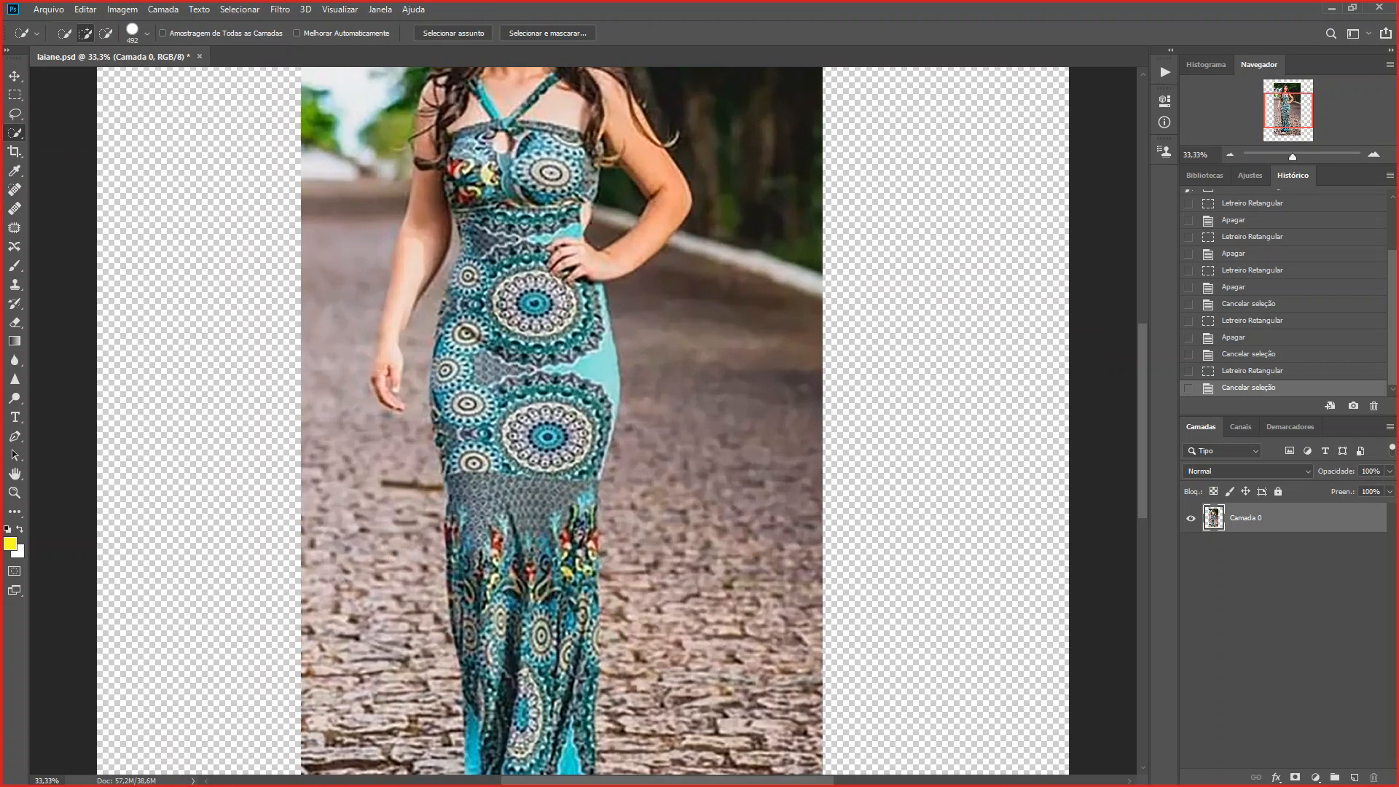
left_click(726, 431)
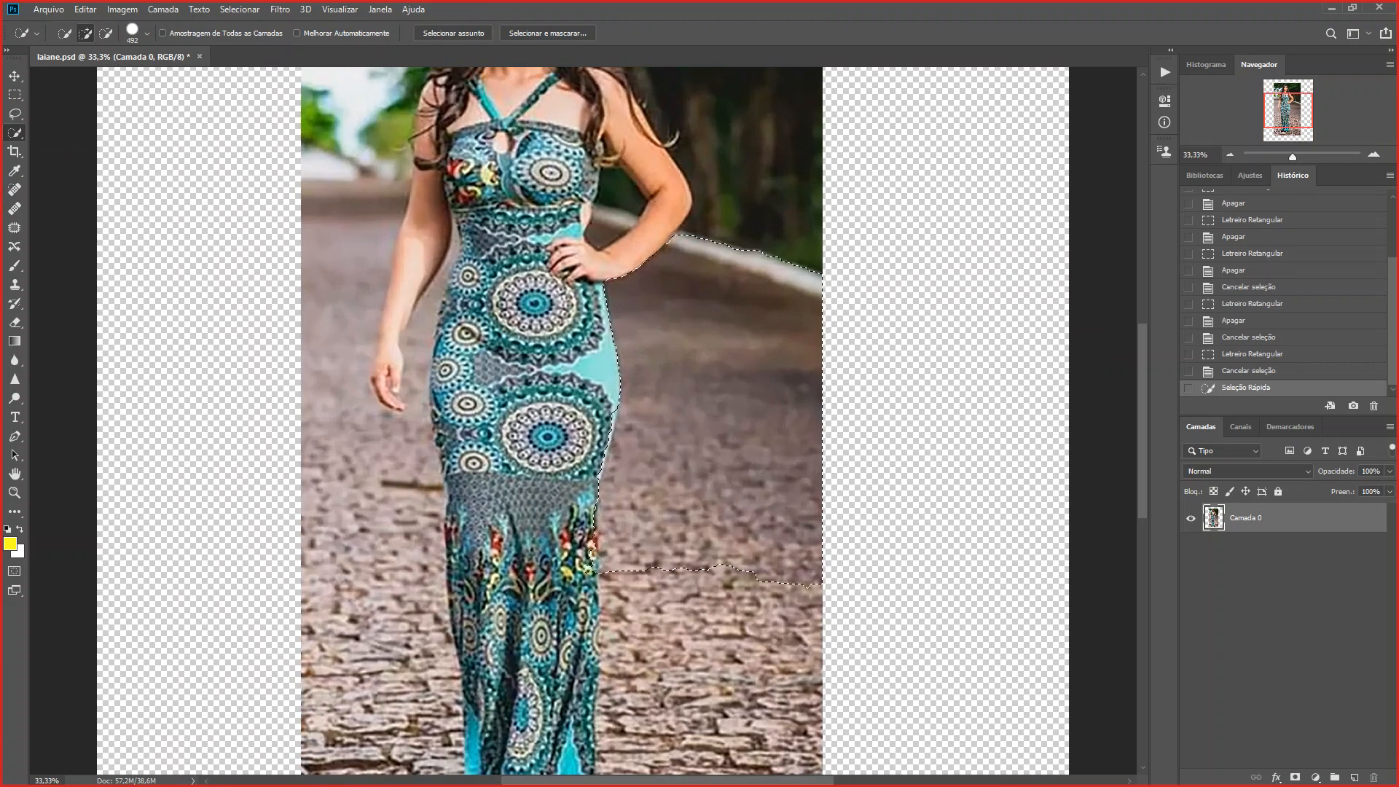
- Extend the quick selection over the curb and the dark trees beside the woman up to the photo's top edge
scroll(562, 421, "down", 2)
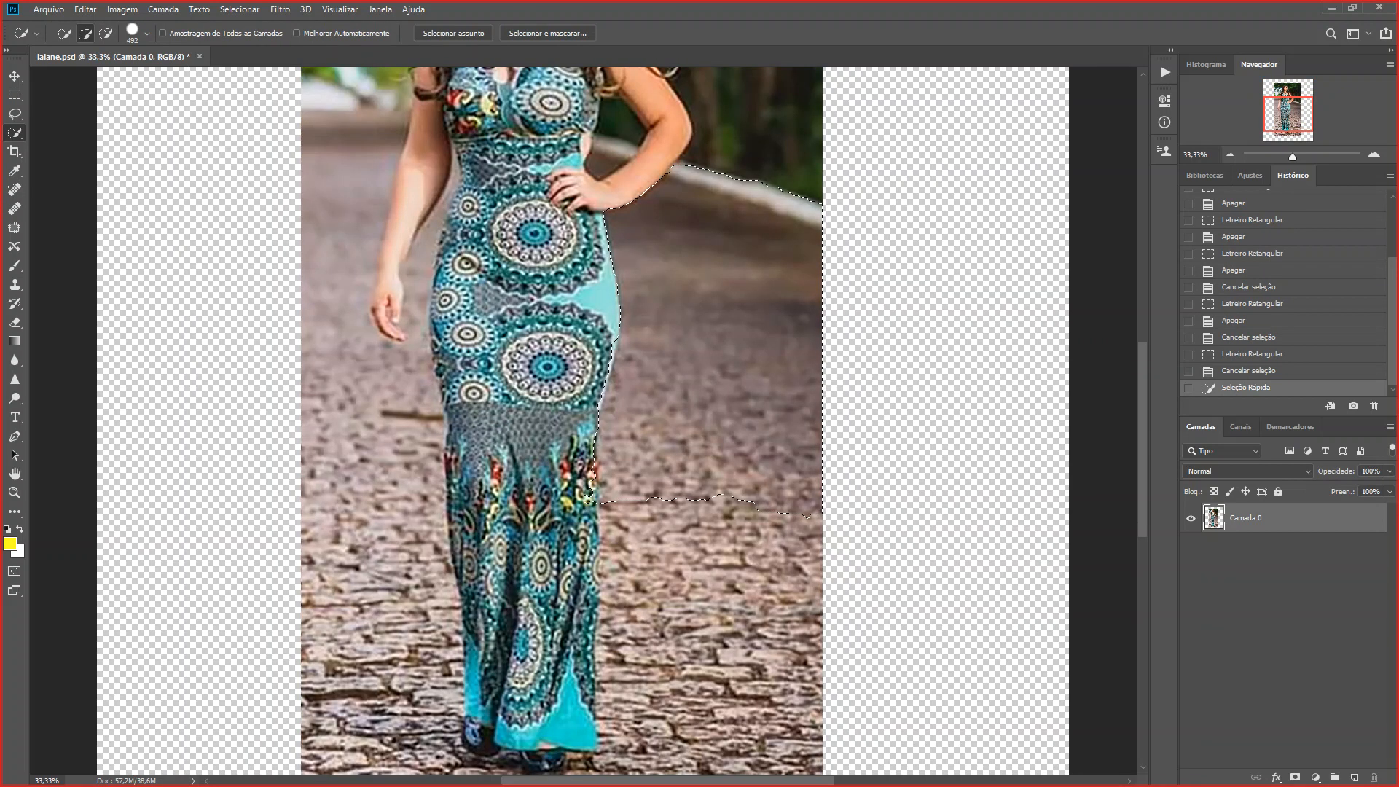
scroll(562, 421, "up", 2)
left_click_drag(751, 313, 732, 117)
scroll(732, 116, "up", 3)
scroll(562, 421, "up", 2)
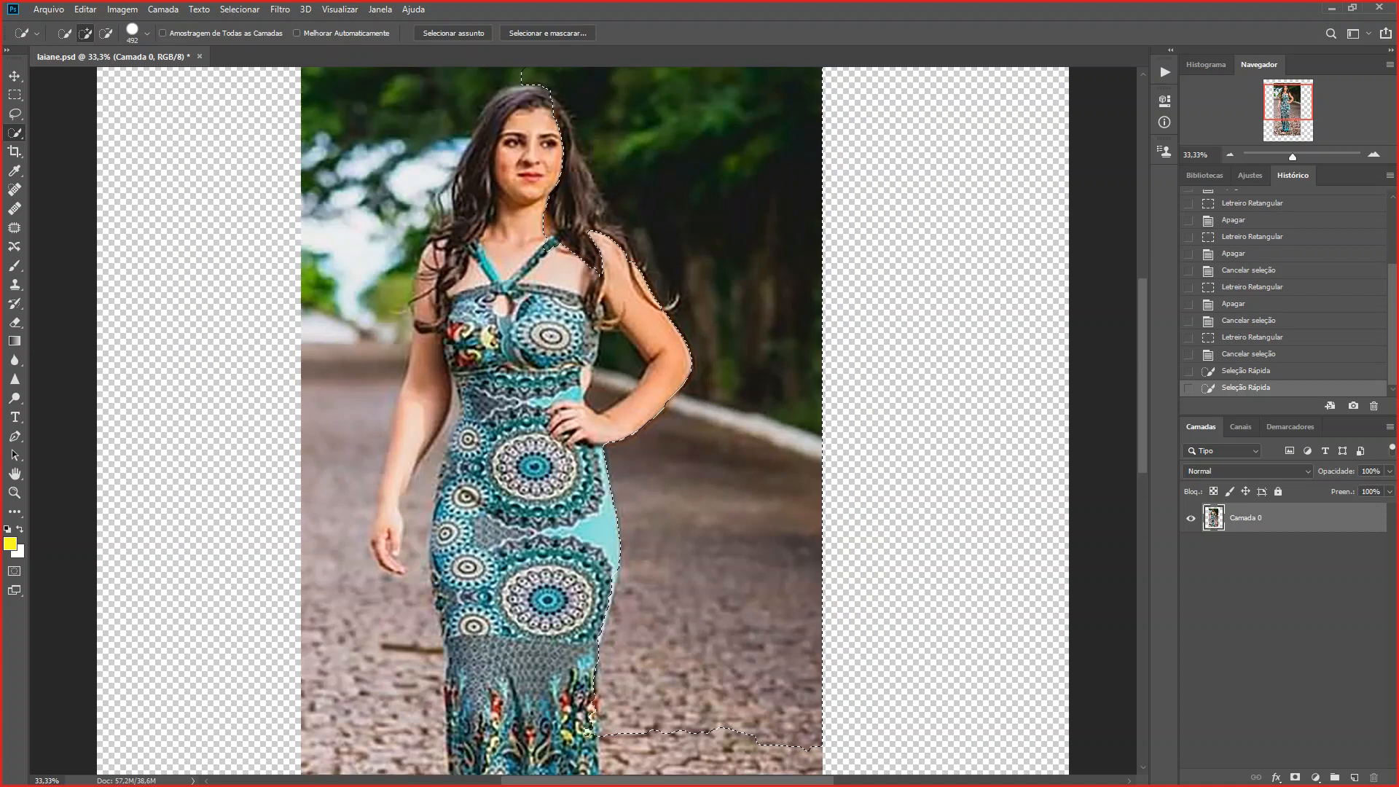
scroll(561, 421, "up", 2)
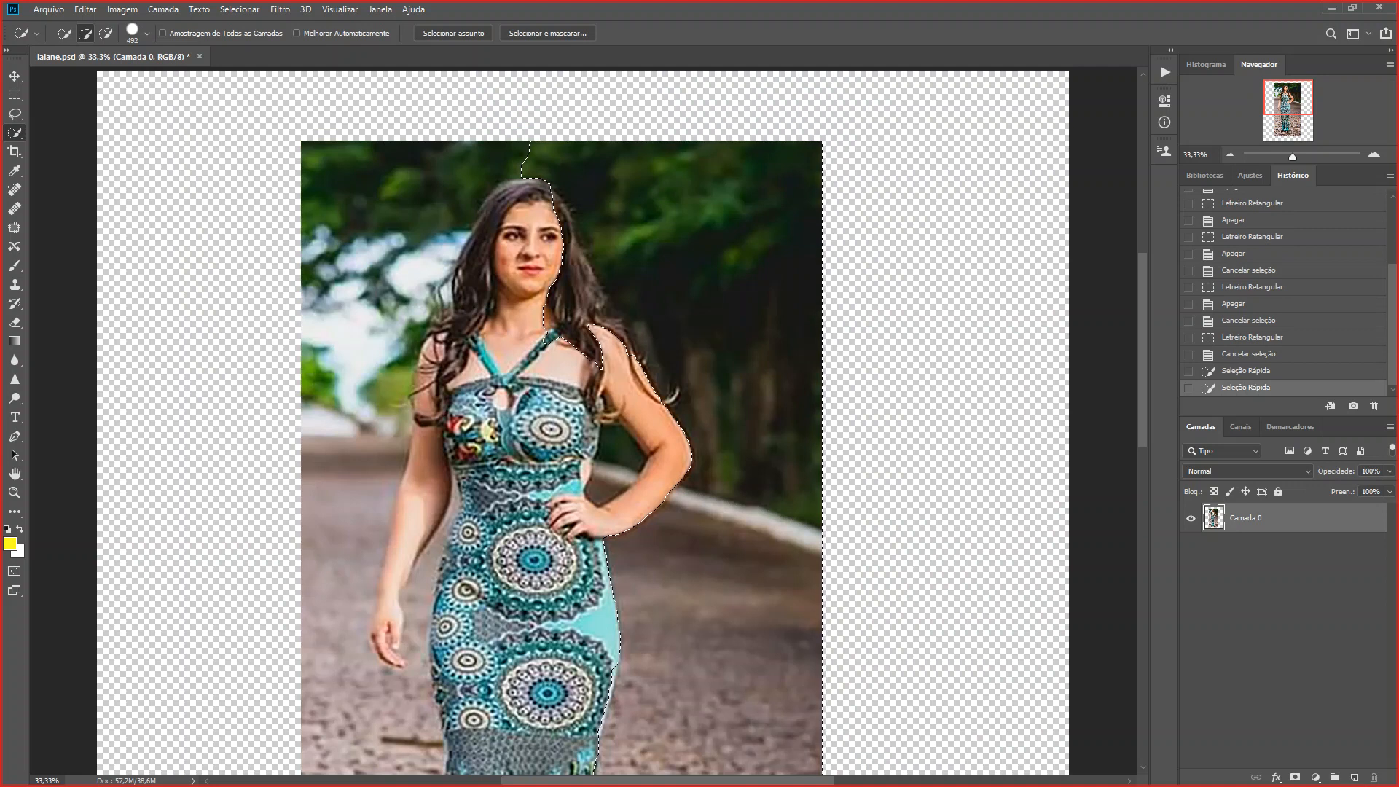
- Subtract the right side of the woman's face, hair and shoulder from the background selection with the Lasso tool
key("ctrl+plus")
key("ctrl+plus")
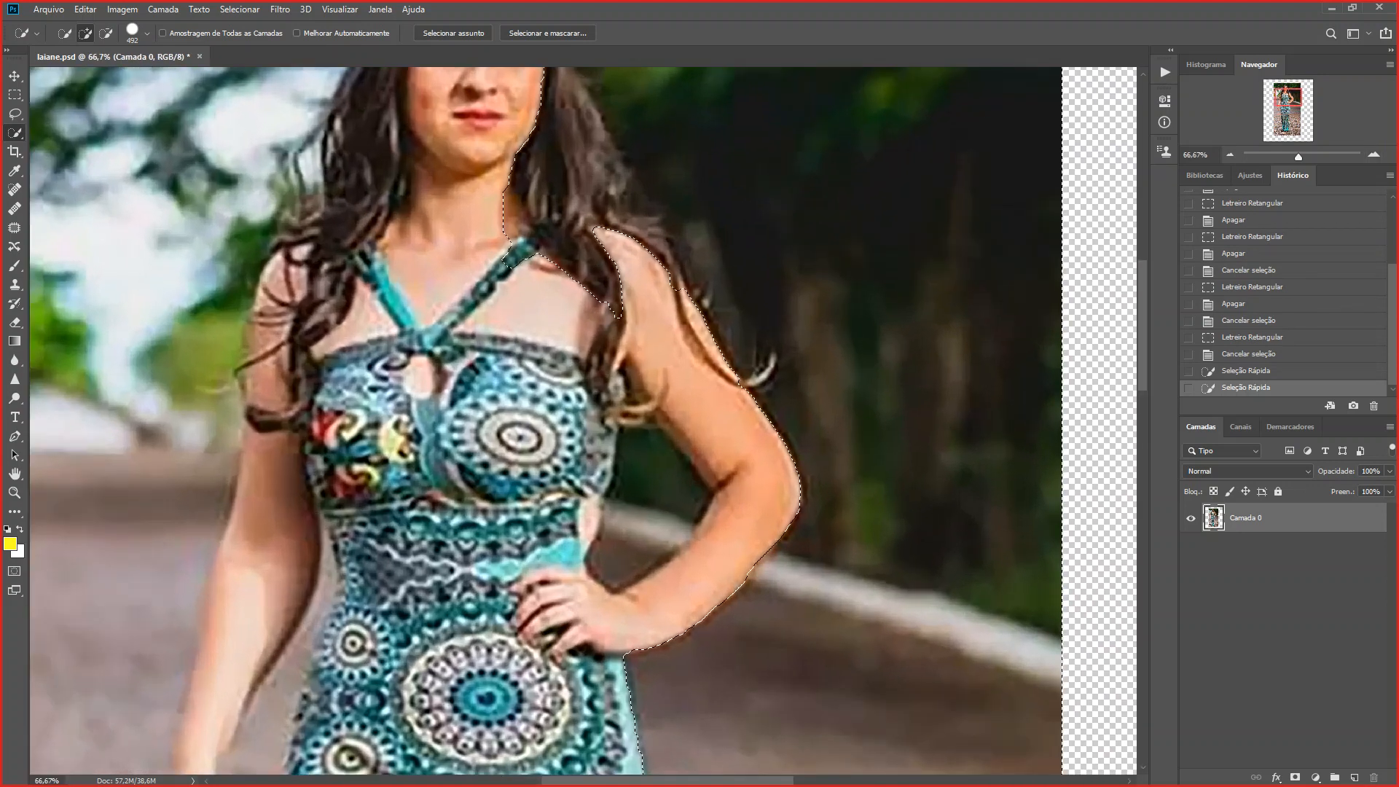
left_click(14, 115)
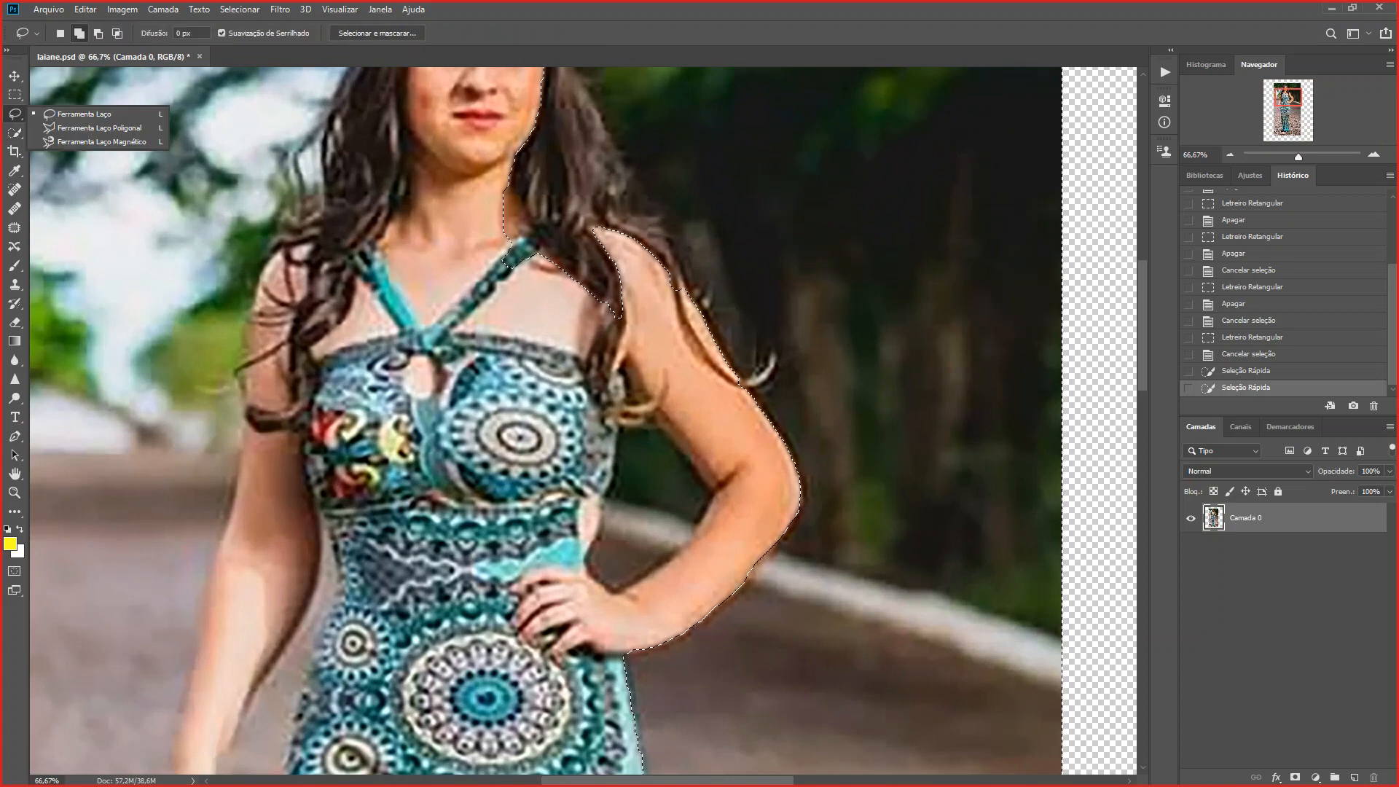
left_click(98, 32)
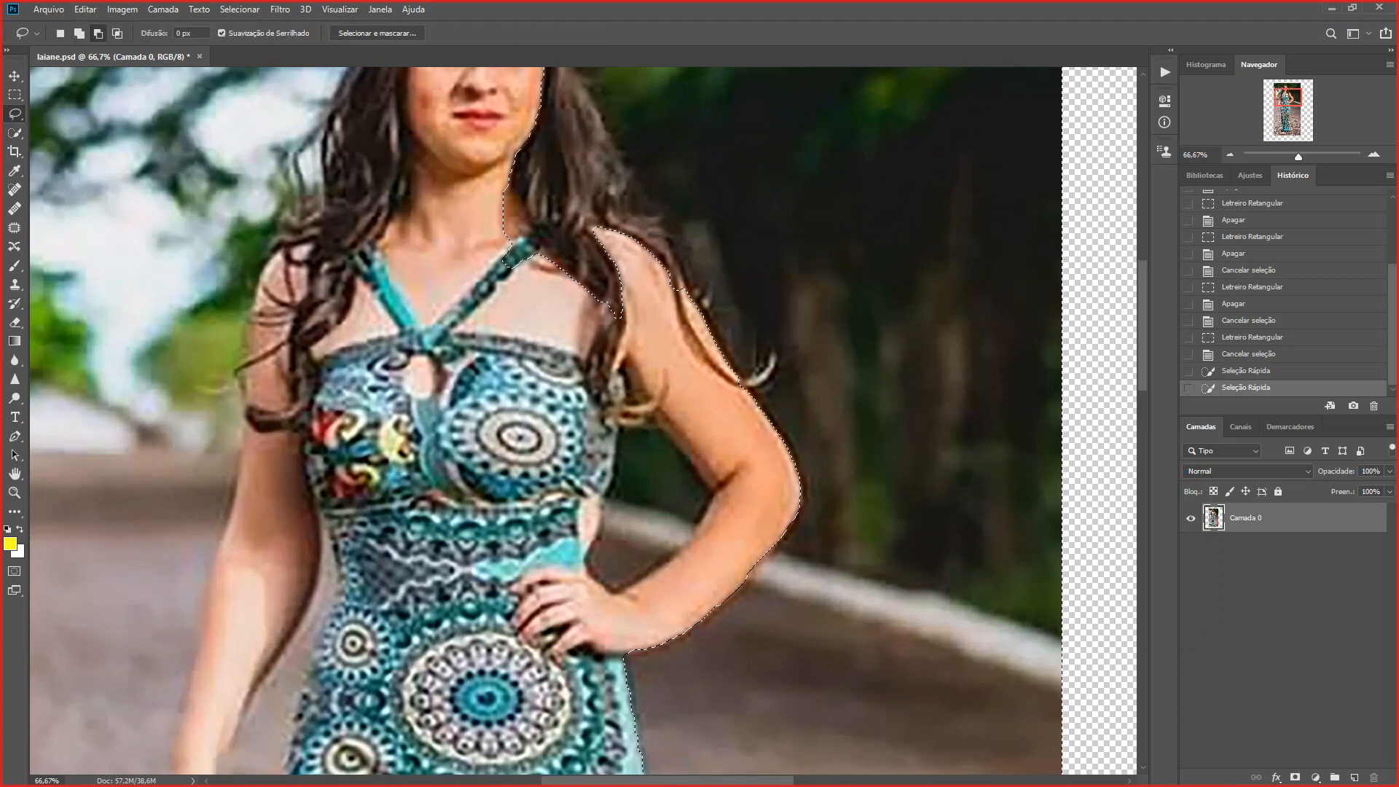
left_click_drag(619, 291, 448, 635)
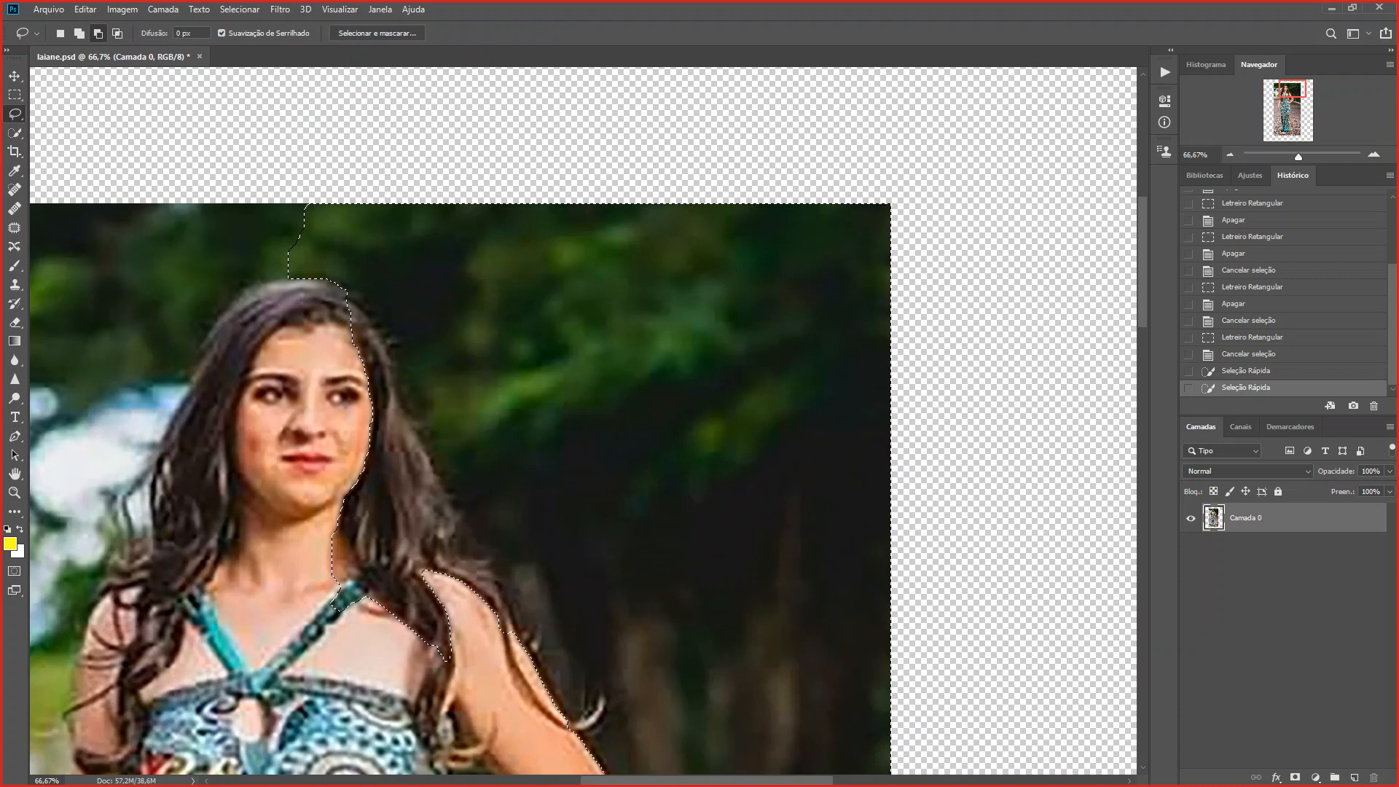
mouse_move(501, 631)
left_mouse_down()
mouse_move(456, 439)
mouse_move(385, 305)
mouse_move(365, 282)
mouse_move(306, 289)
mouse_move(264, 324)
mouse_move(187, 460)
mouse_move(180, 582)
mouse_move(240, 706)
mouse_move(327, 743)
mouse_move(431, 747)
mouse_move(482, 728)
mouse_move(502, 631)
left_mouse_up()
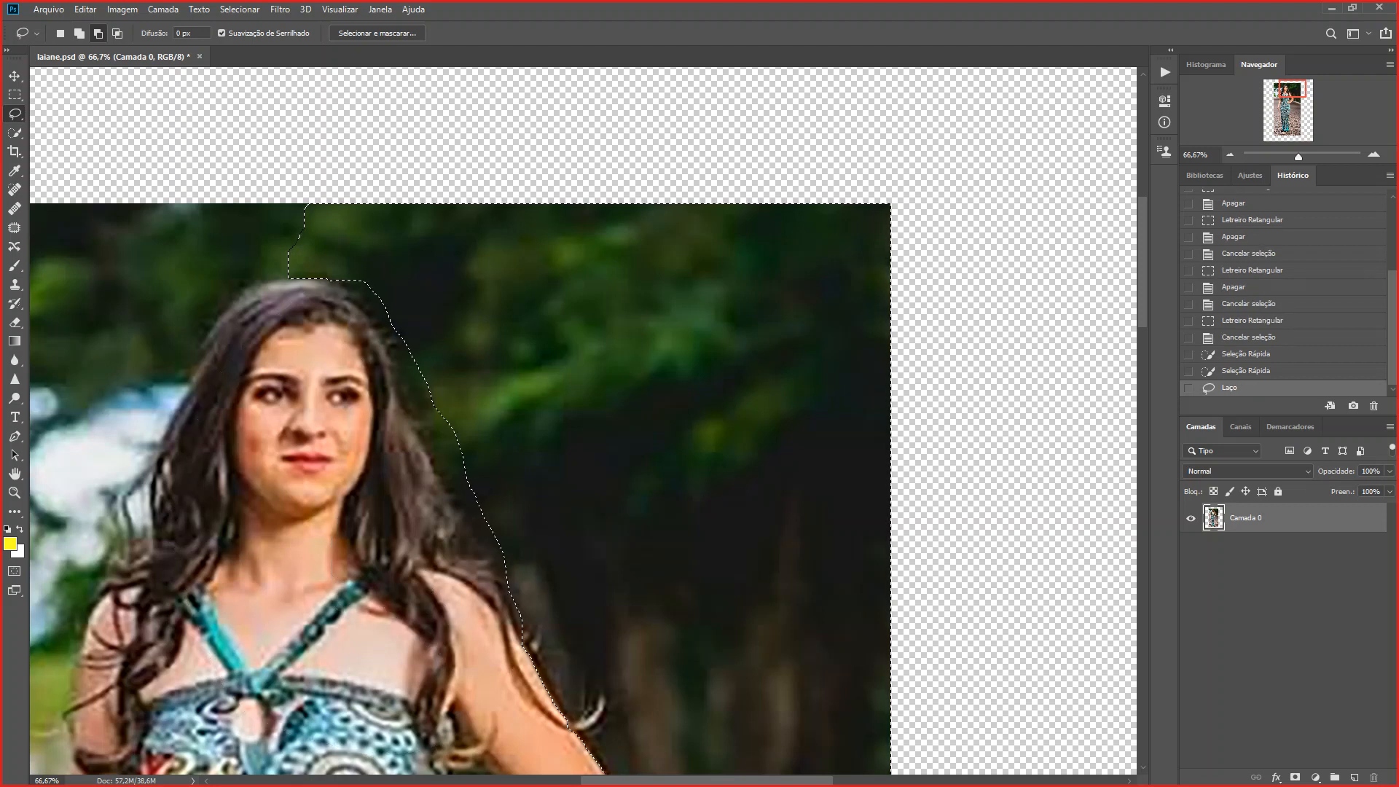
scroll(459, 422, "down", 5)
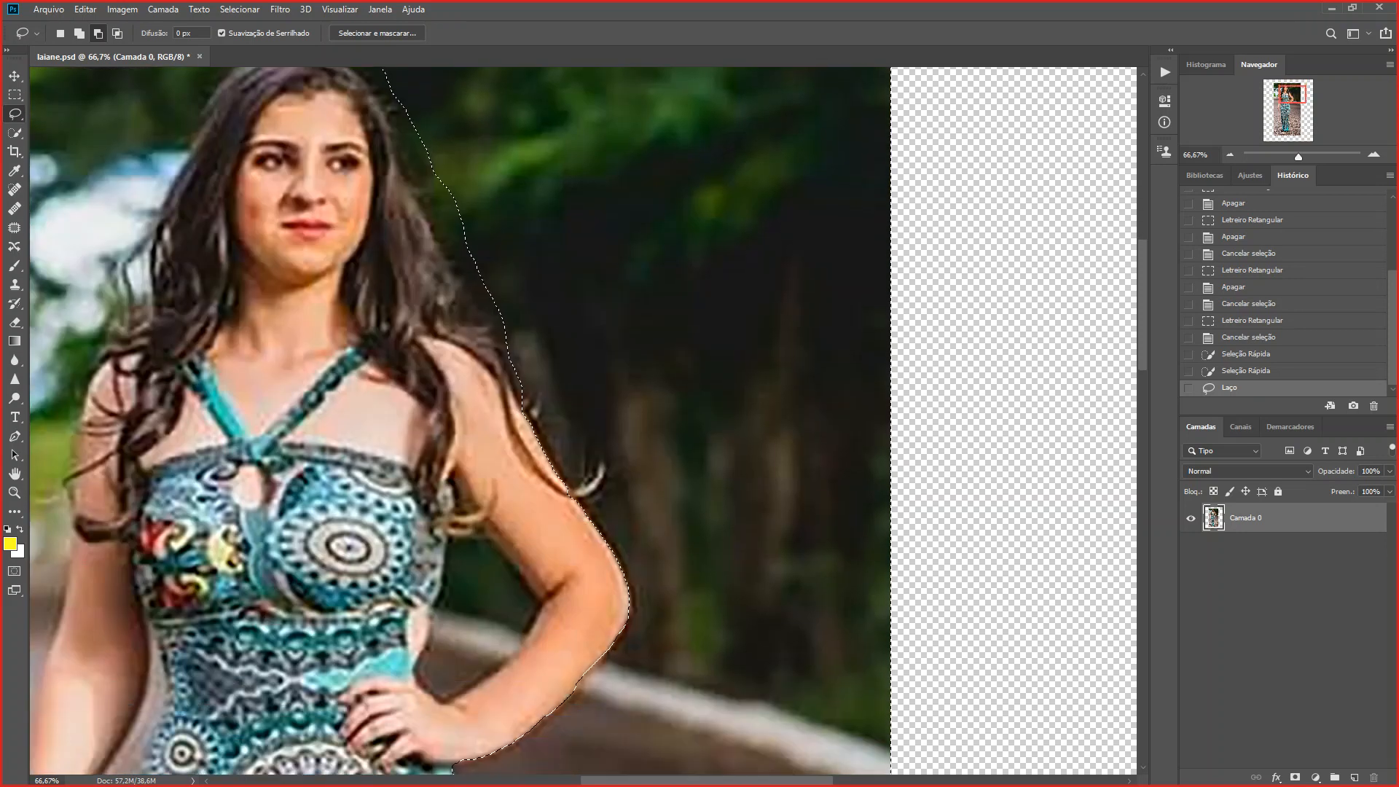
scroll(459, 422, "down", 2)
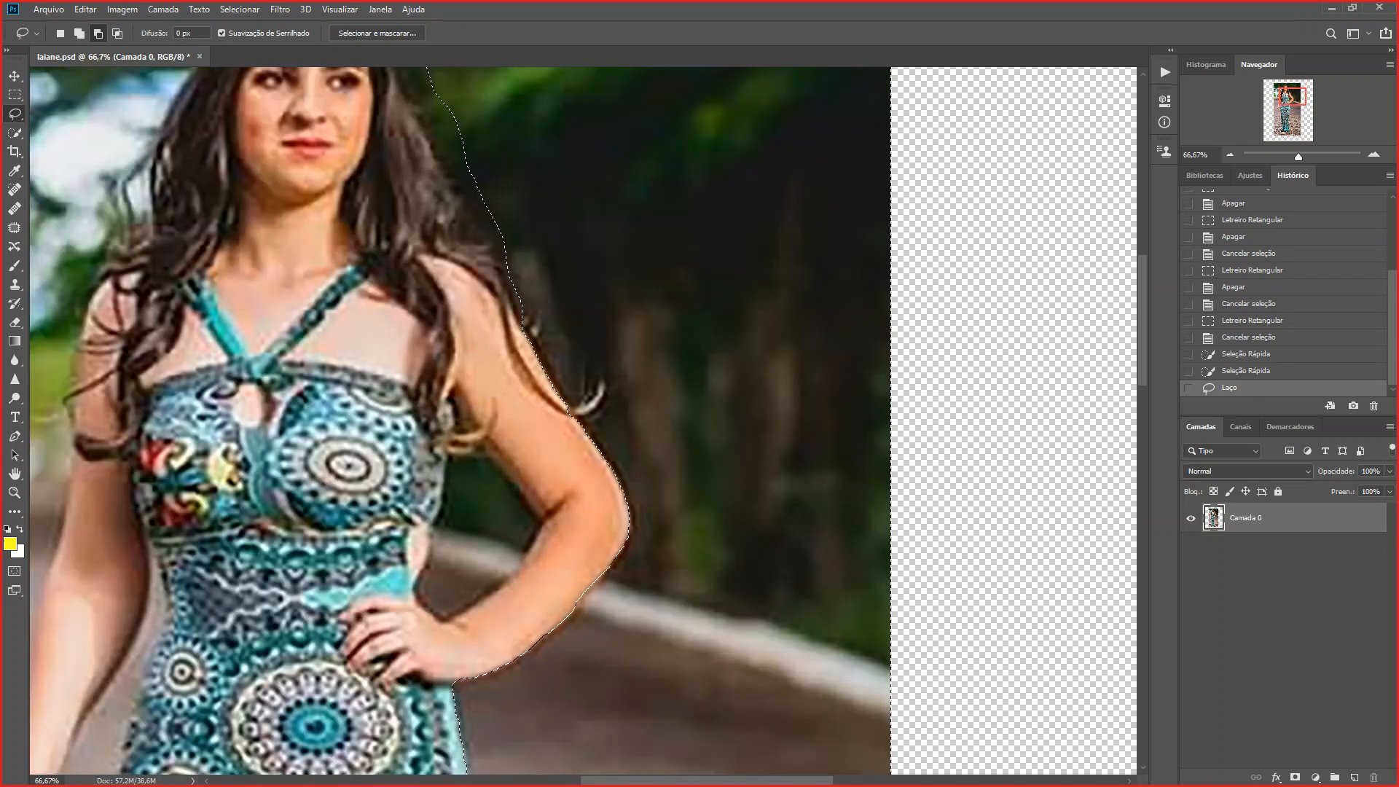
- Subtract the hair curl by the woman's elbow and the dress's edge down to its flame pattern from the selection with the Lasso tool
mouse_move(564, 400)
left_mouse_down()
mouse_move(617, 372)
mouse_move(632, 394)
mouse_move(564, 426)
left_mouse_up()
scroll(583, 408, "down", 4)
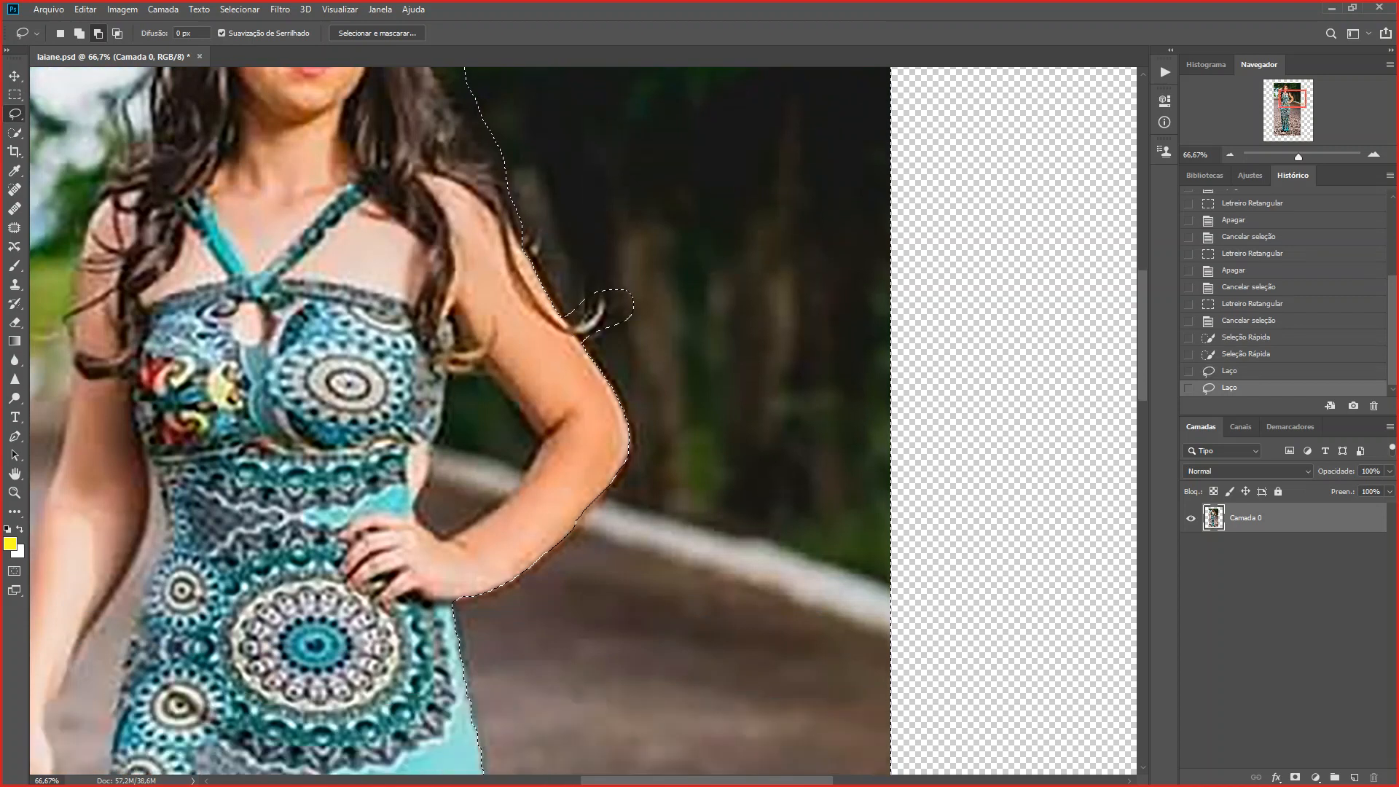
scroll(459, 423, "down", 6)
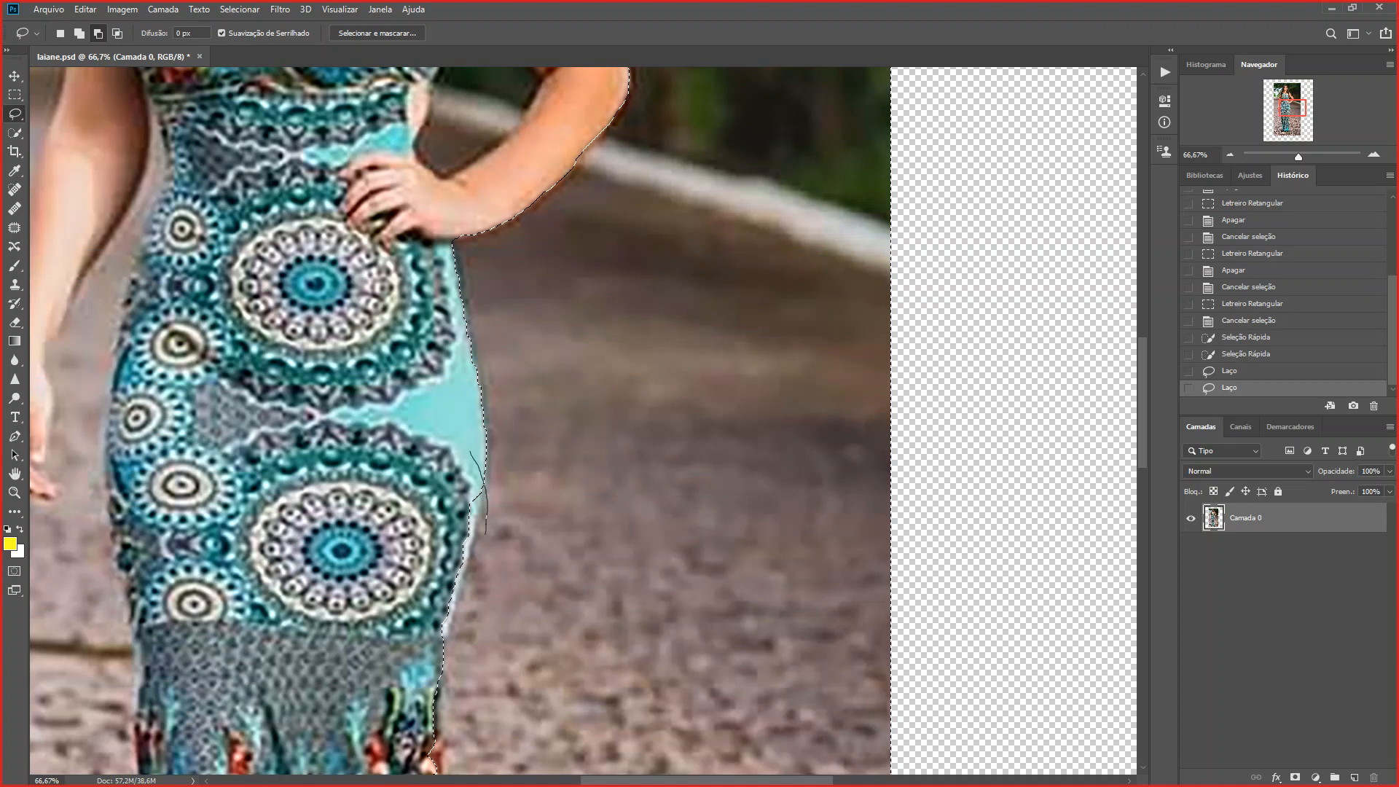
mouse_move(471, 611)
left_mouse_down()
mouse_move(449, 729)
mouse_move(432, 757)
left_mouse_up()
scroll(459, 423, "down", 5)
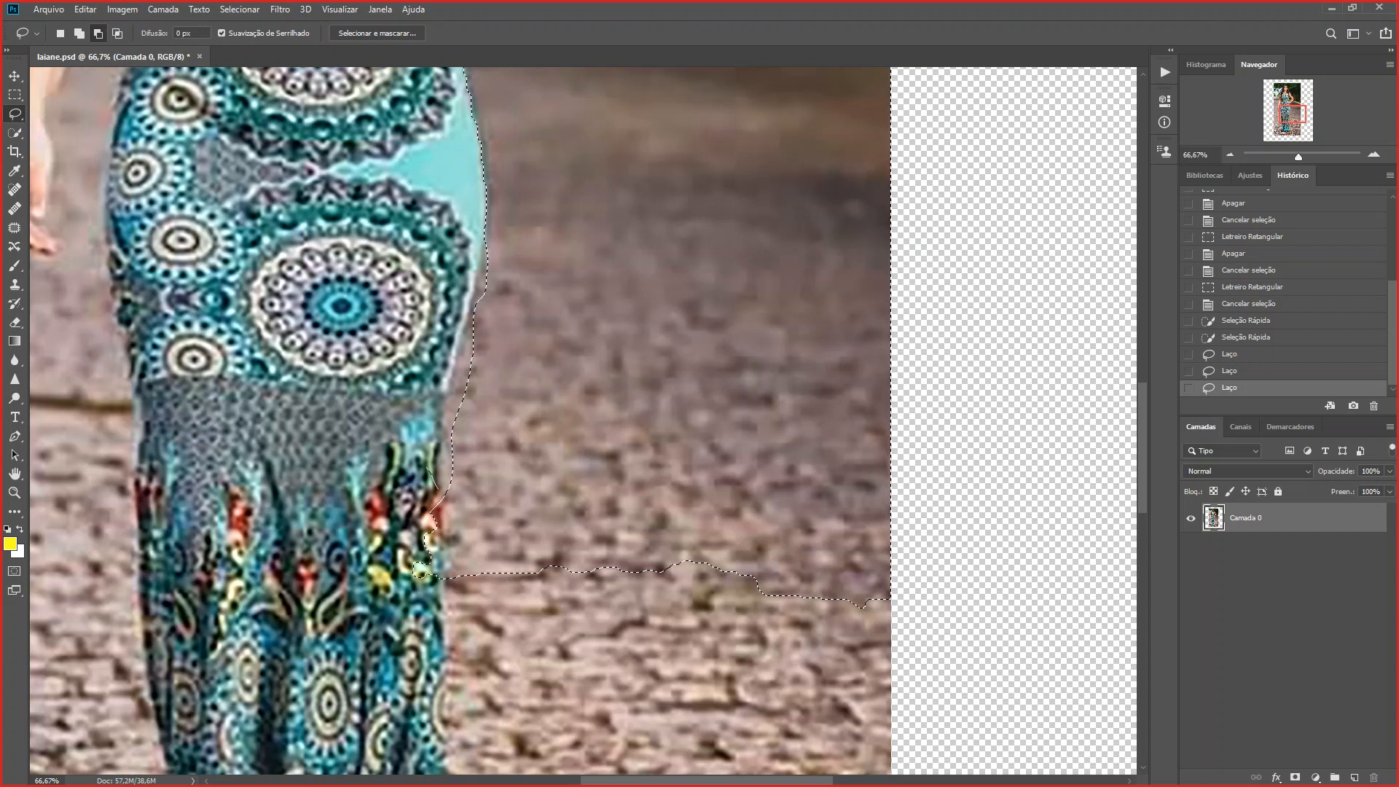
mouse_move(434, 477)
left_mouse_down()
mouse_move(469, 549)
mouse_move(458, 612)
mouse_move(426, 627)
left_mouse_up()
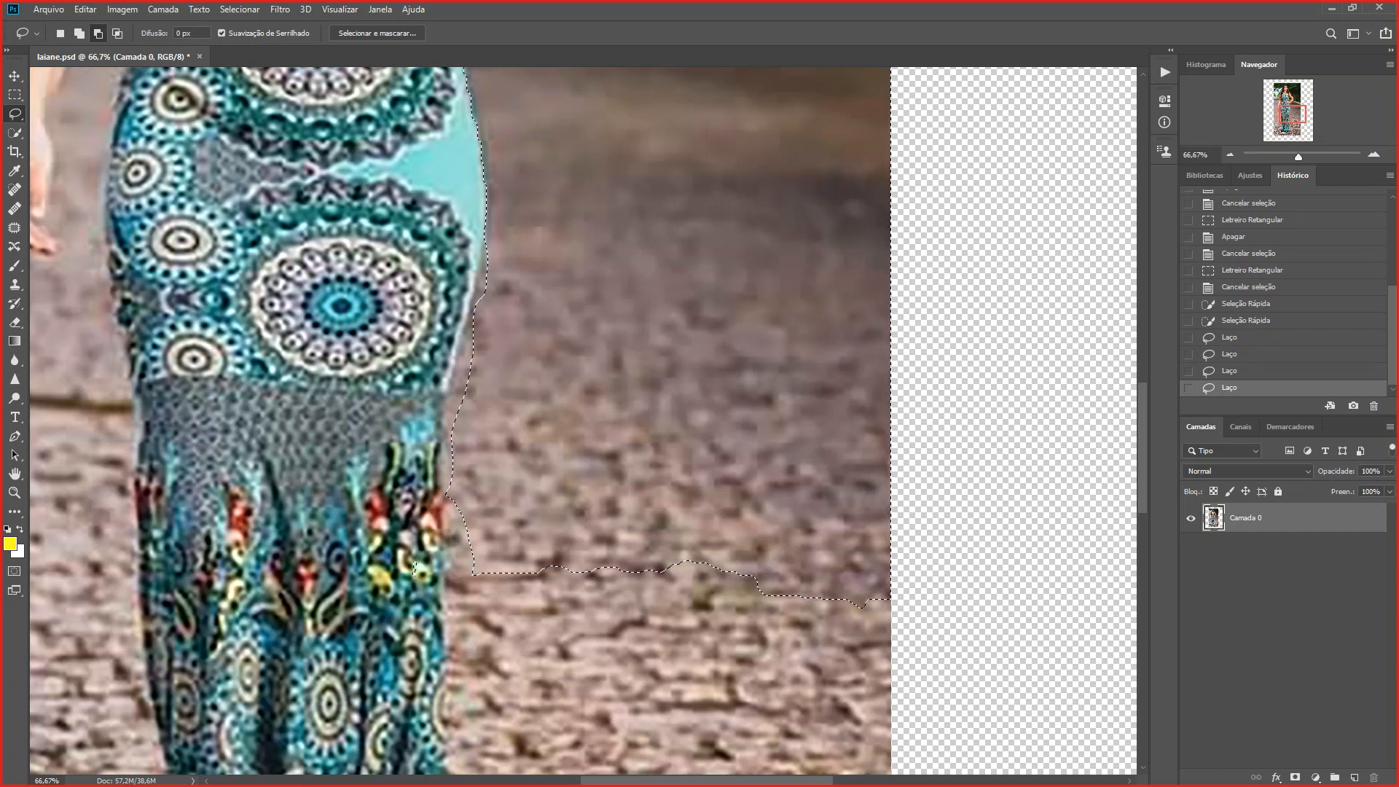
- Delete the selected background beside the woman to transparency and clear the selection
key("ctrl+minus")
key("ctrl+minus")
key("ctrl+minus")
key("ctrl+minus")
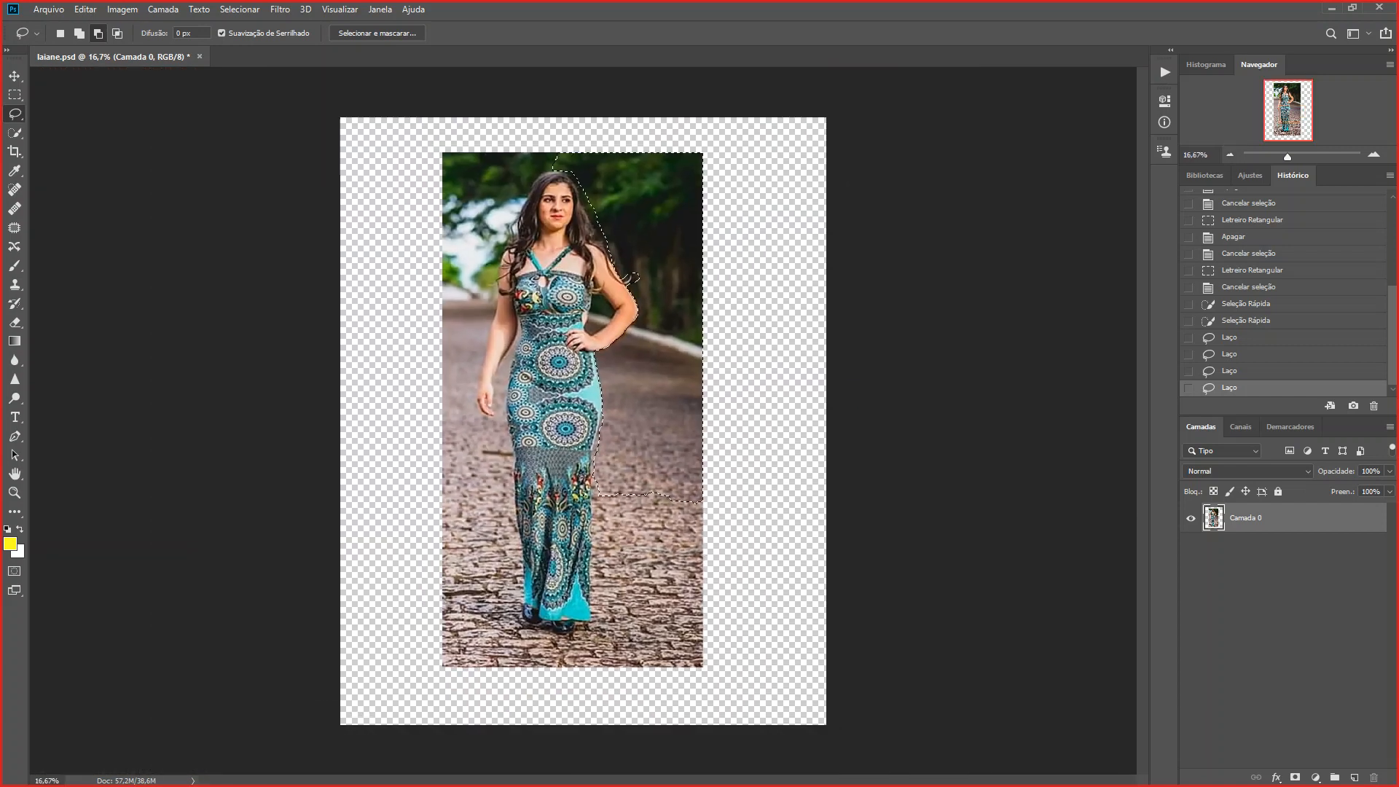
key("Delete")
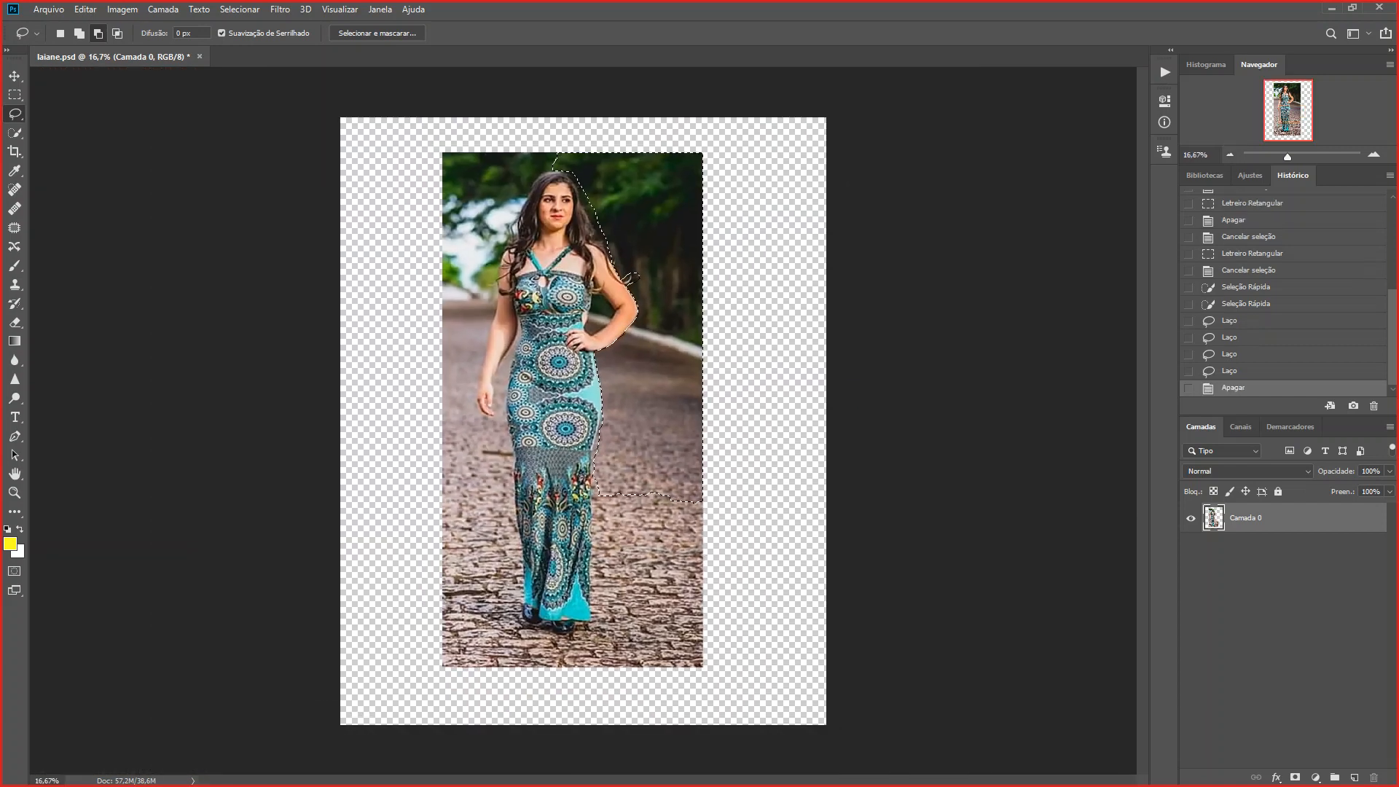
key("m")
key("ctrl+d")
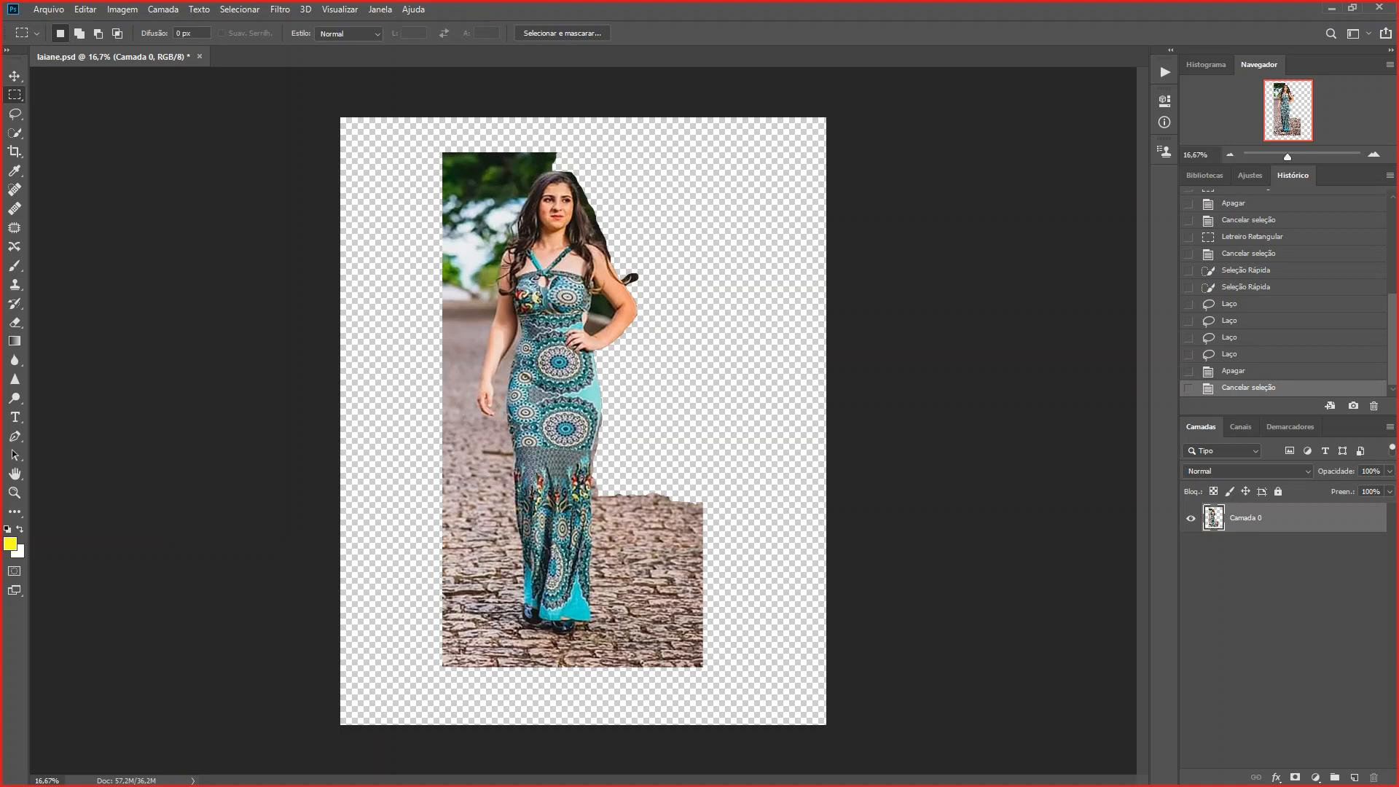
- Save laiane.psd with maximized compatibility and close the document
left_click(48, 8)
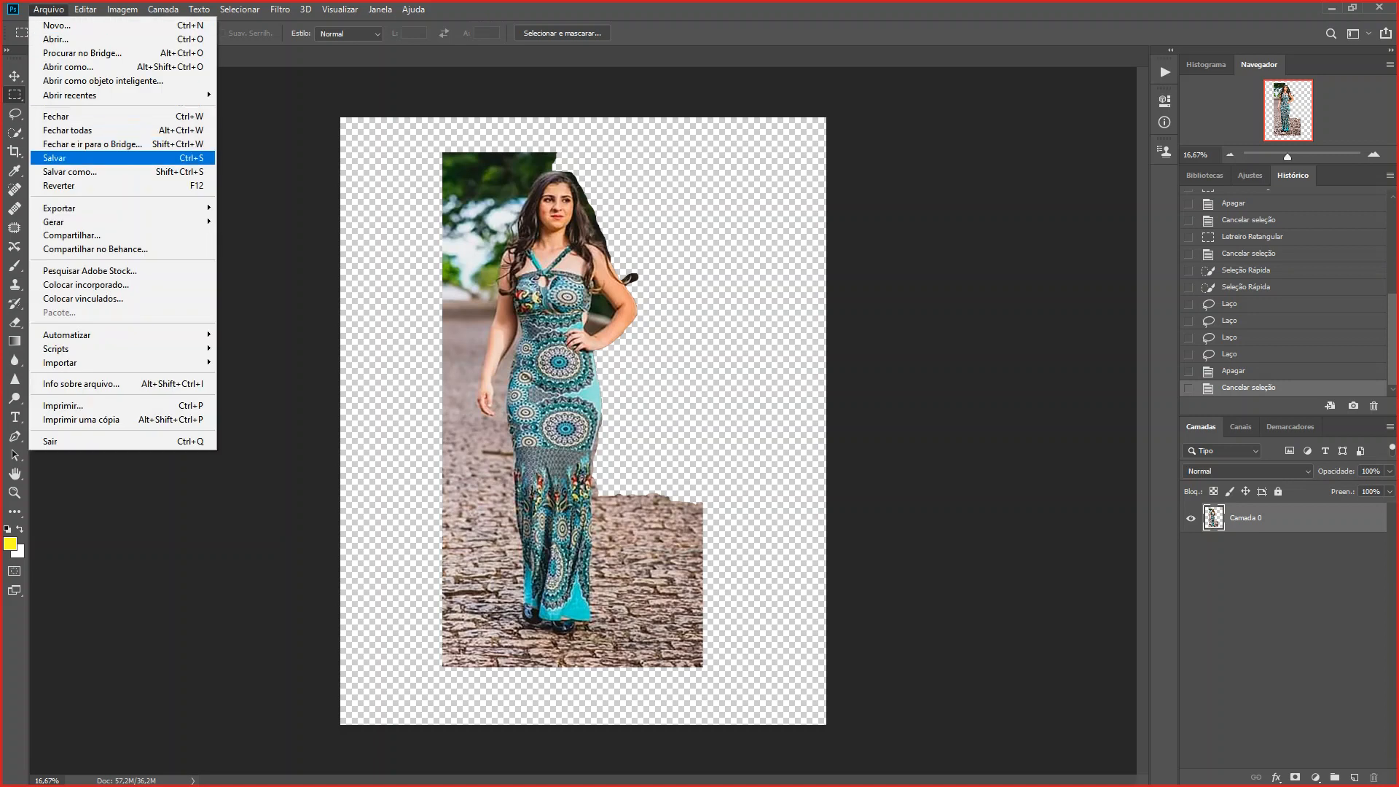
left_click(54, 158)
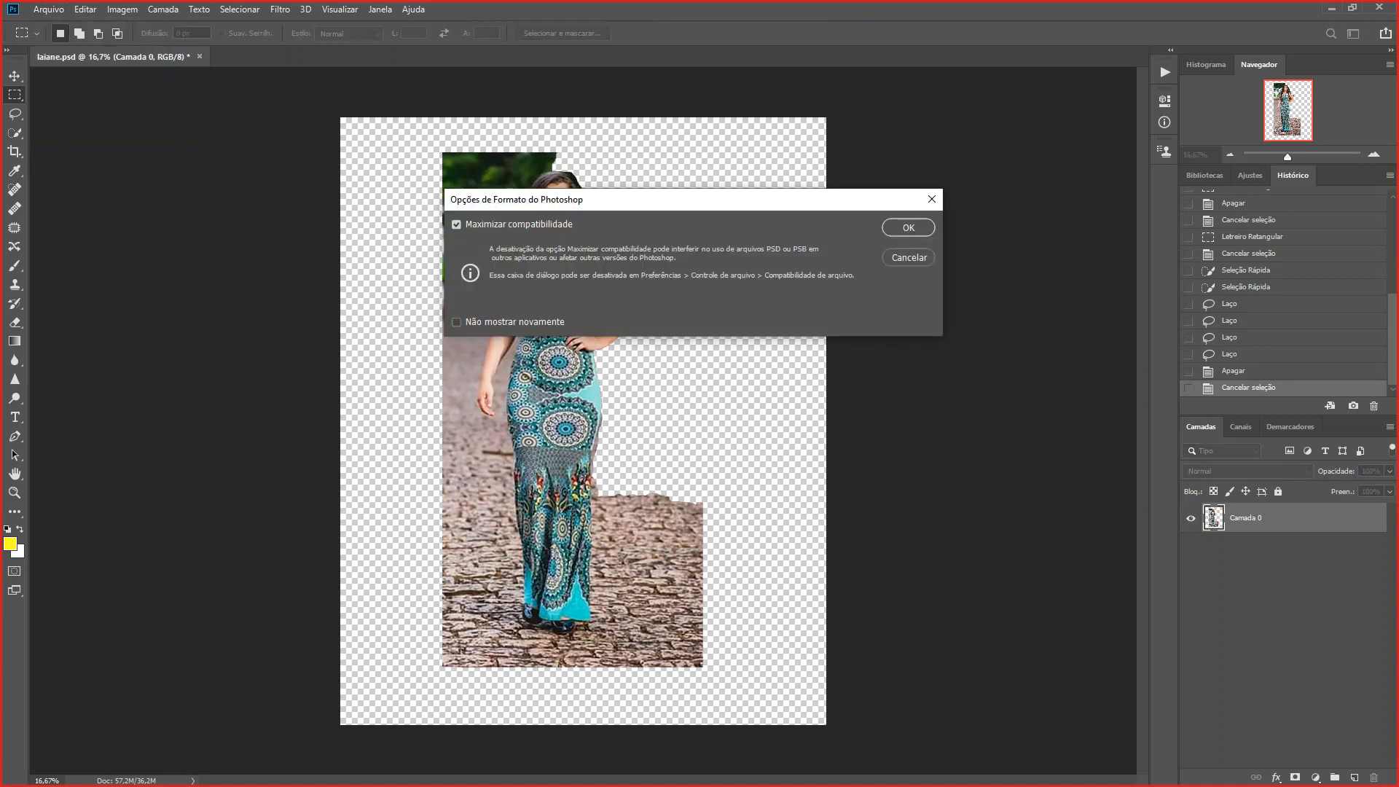
left_click(908, 228)
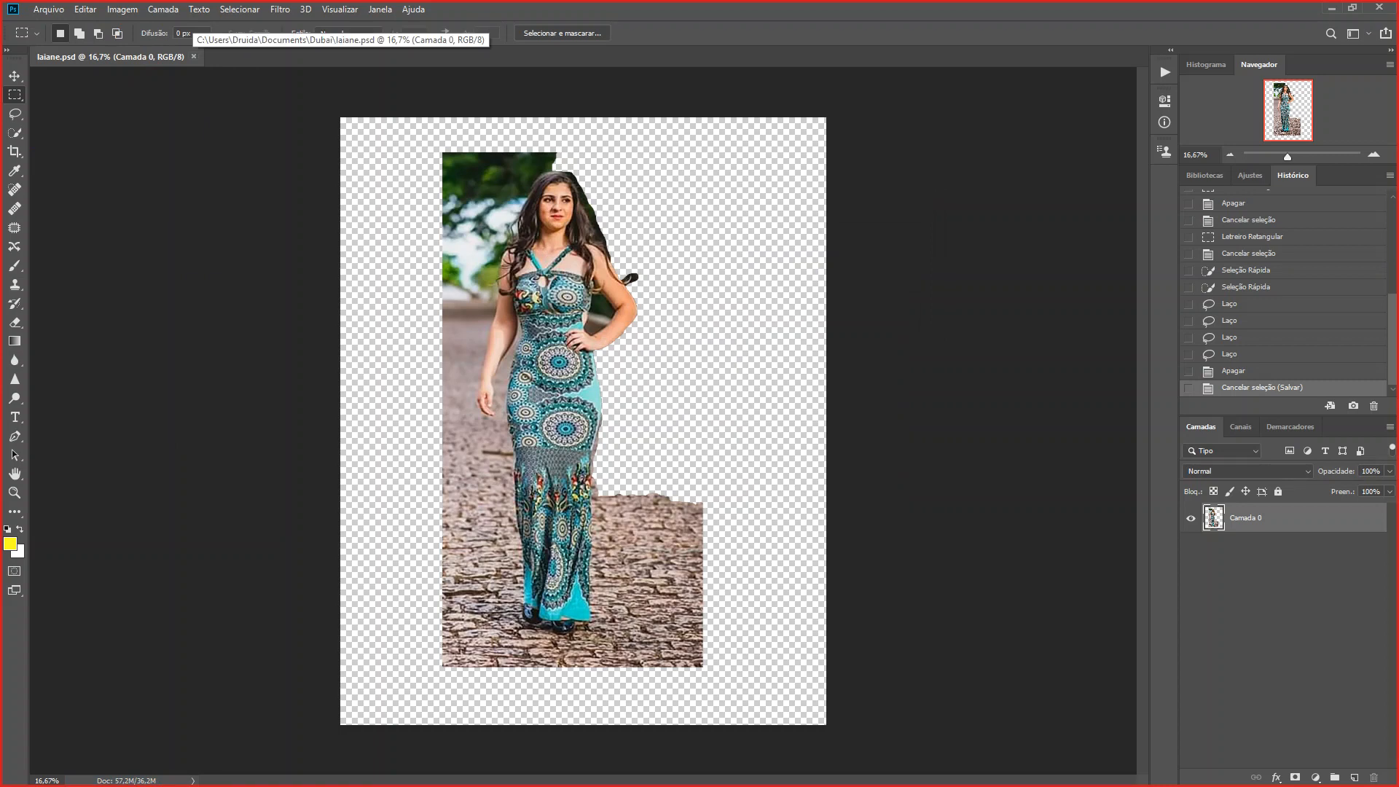
left_click(193, 56)
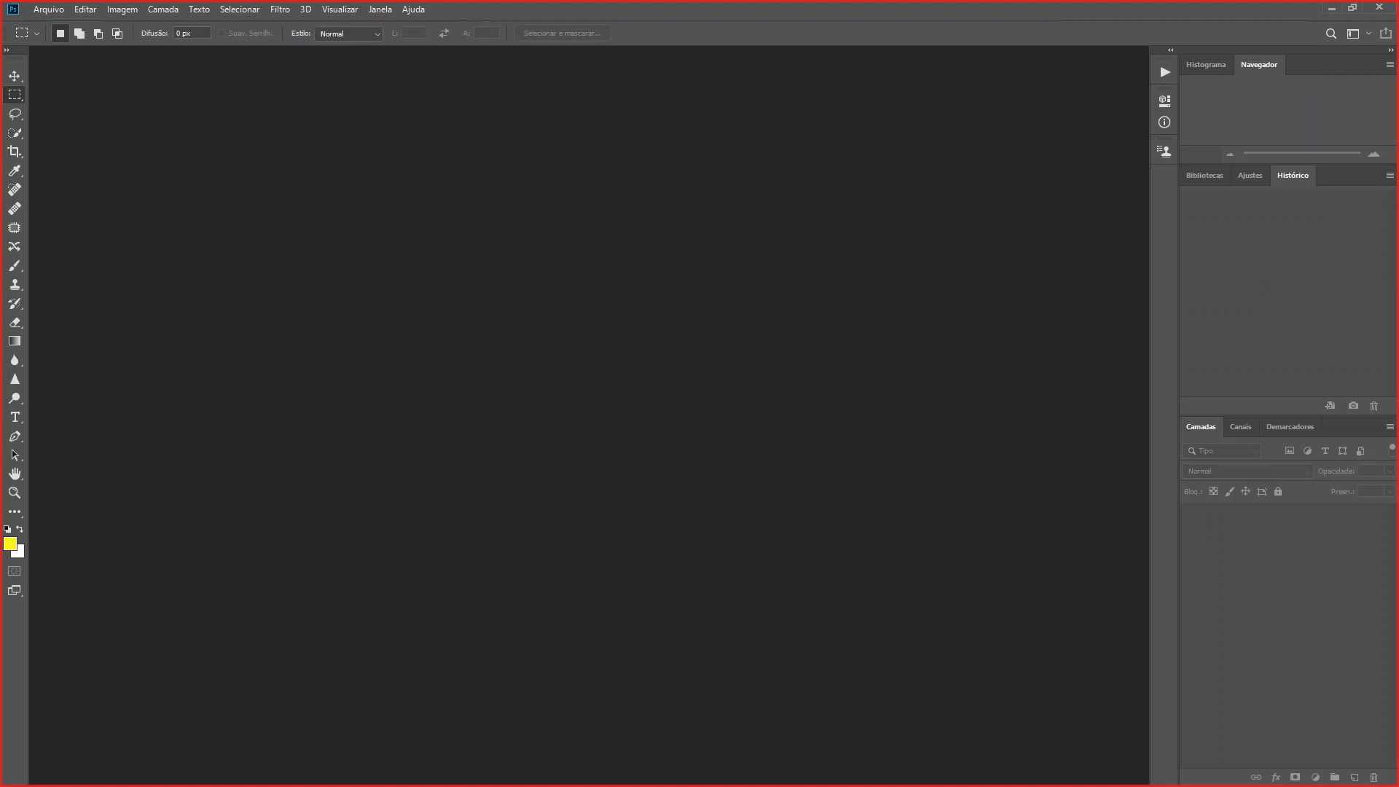
- Reopen the saved laiane.psd from the Dubai folder
left_click_drag(805, 786, 671, 452)
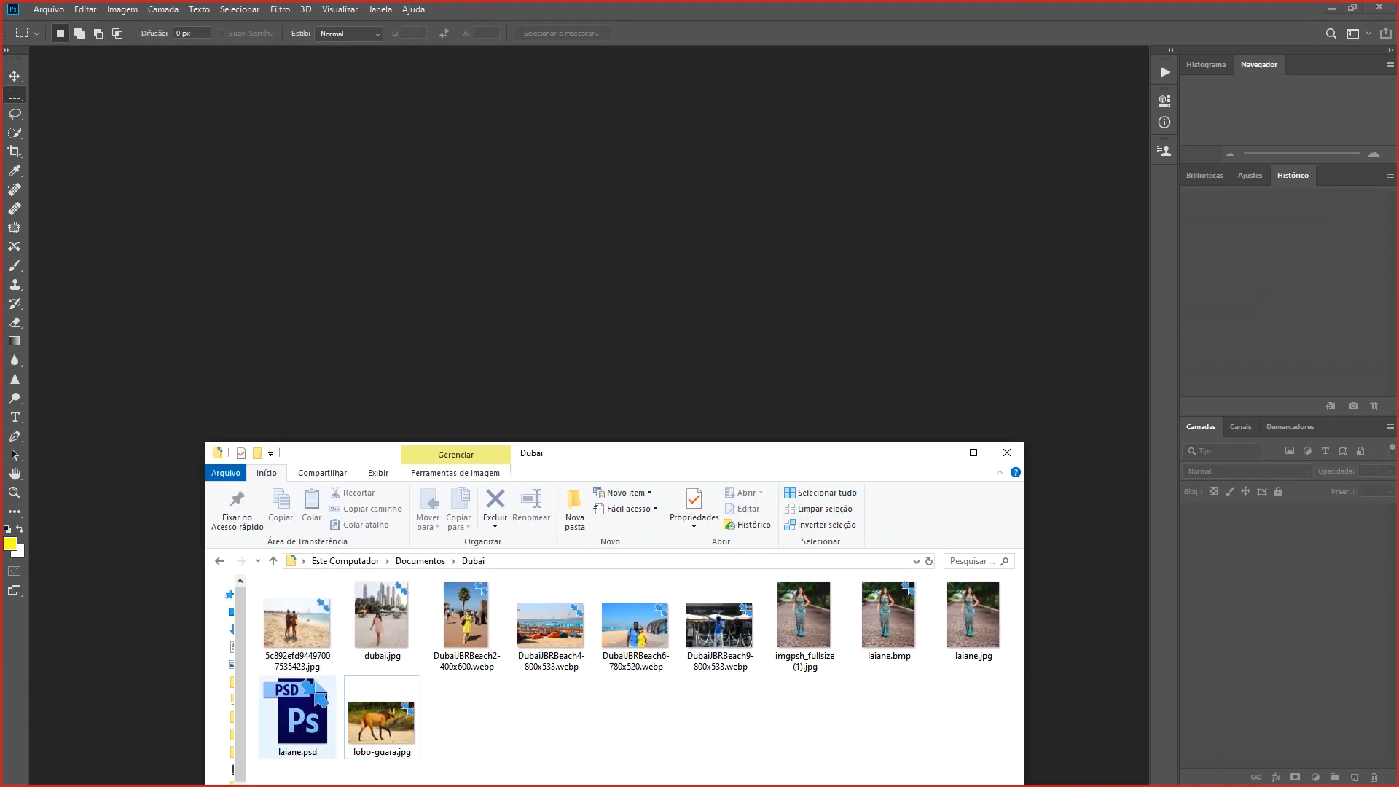
left_click_drag(300, 729, 373, 342)
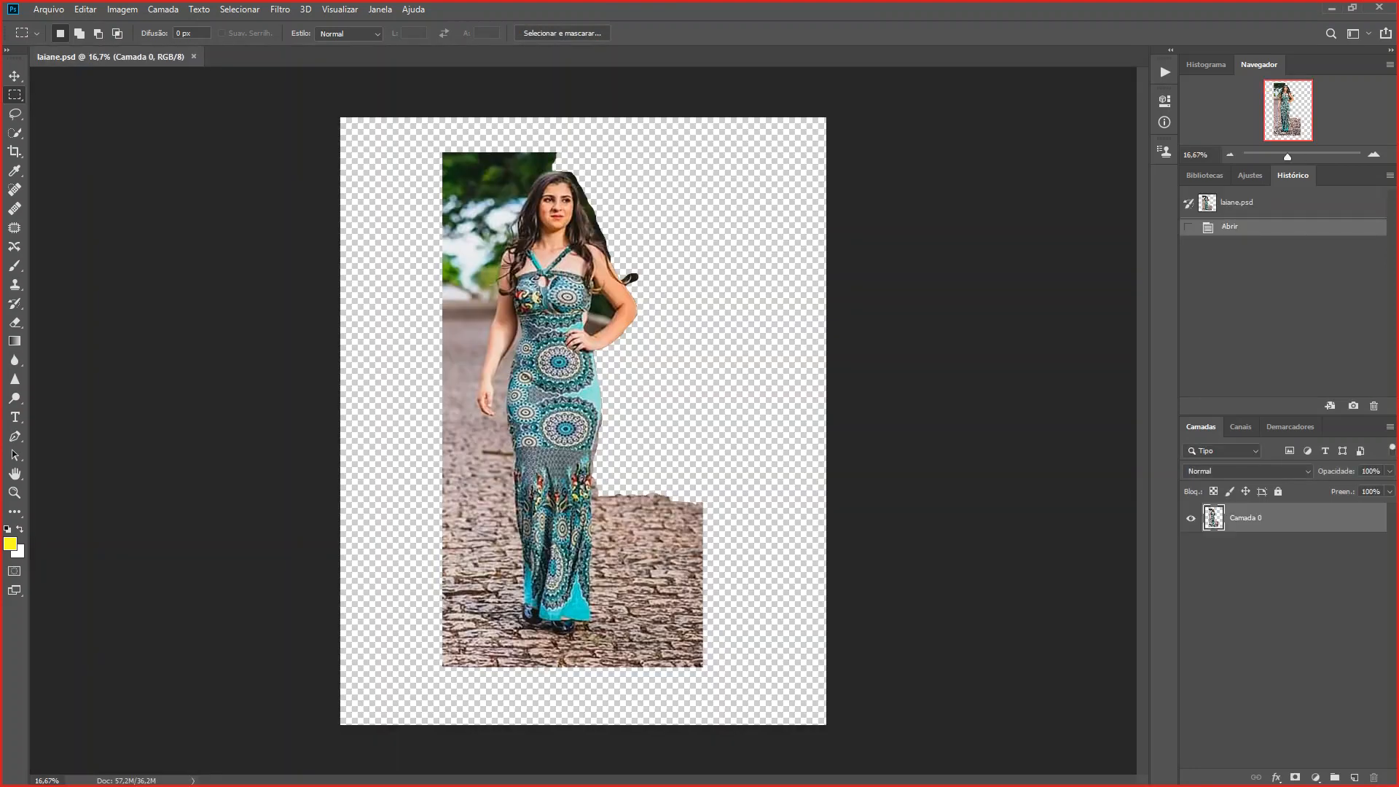
left_click(1373, 154)
left_click(1373, 154)
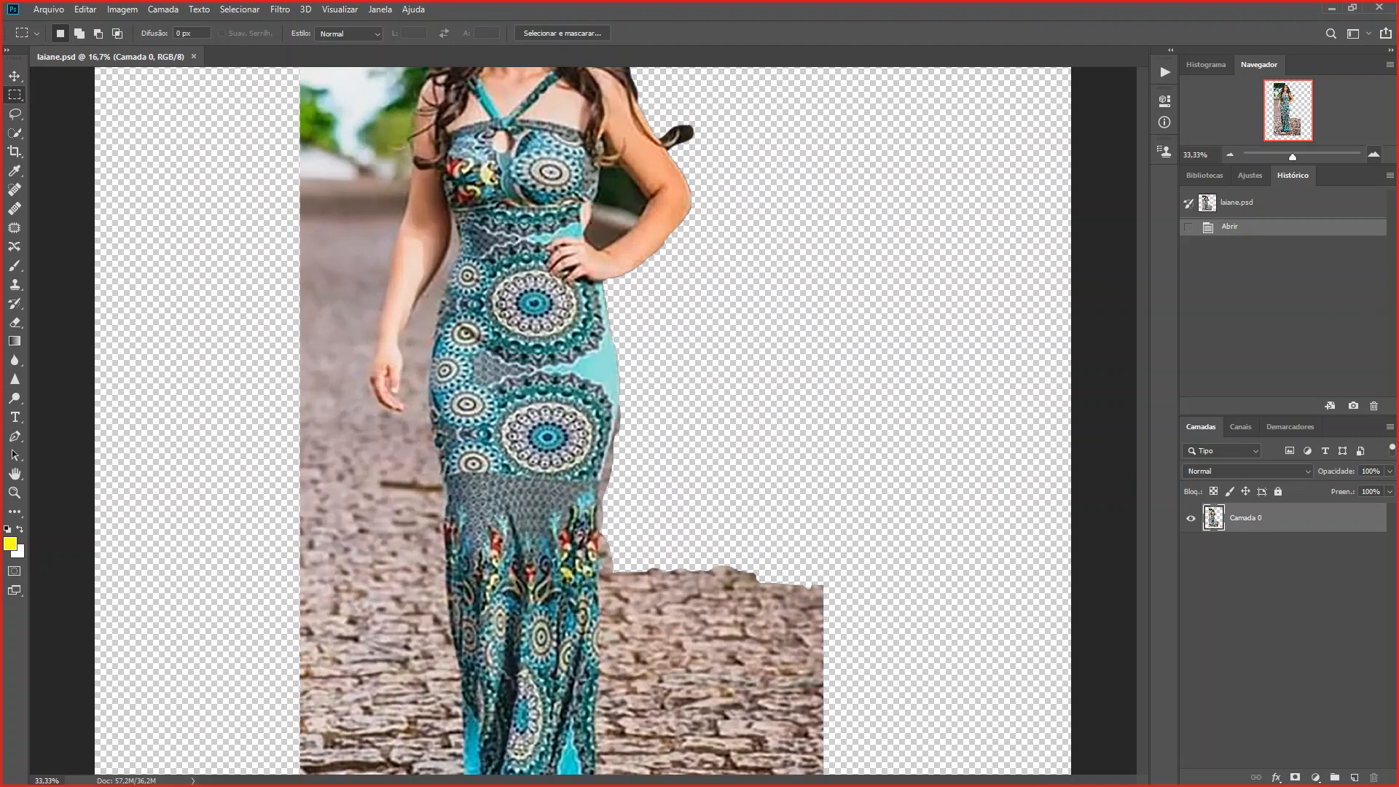
left_click(1373, 154)
scroll(583, 420, "up", 5)
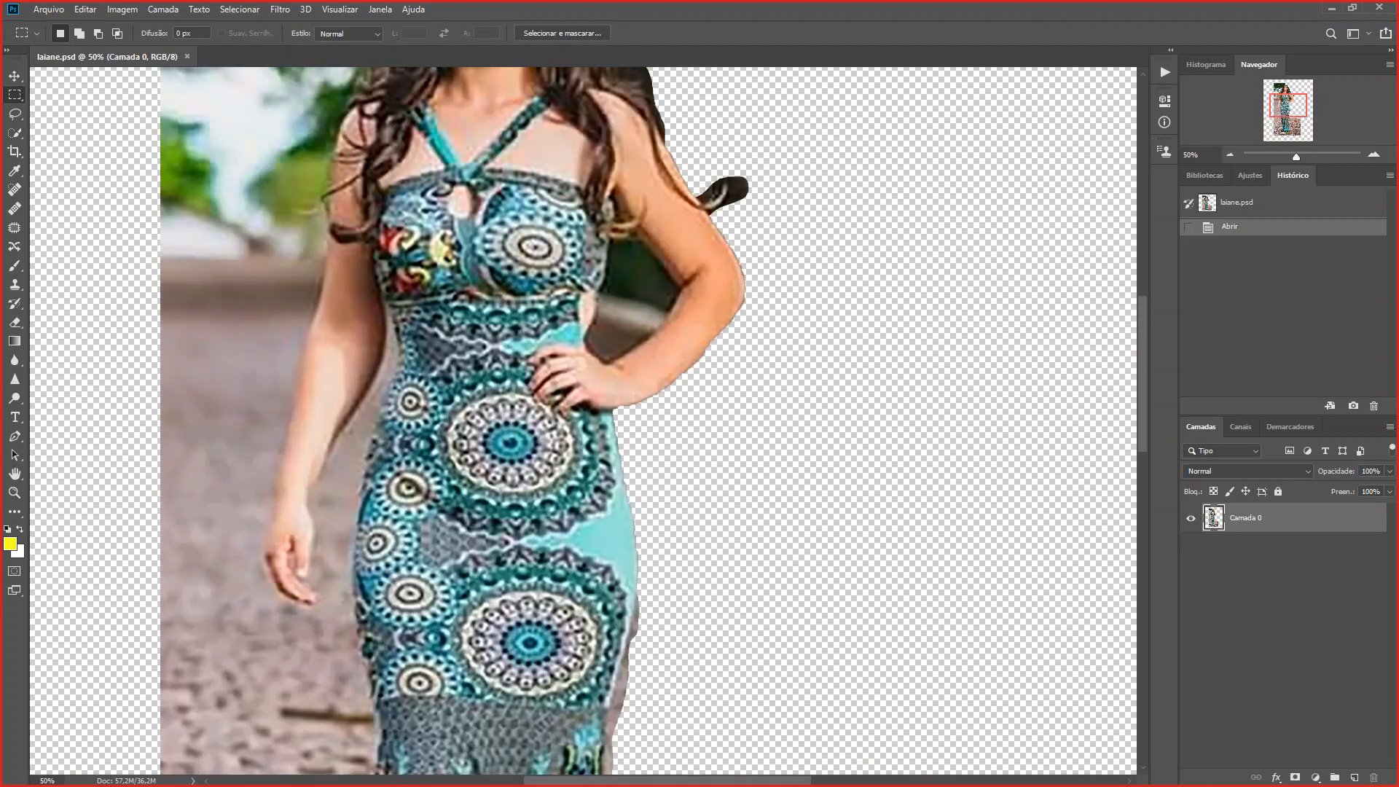
scroll(582, 420, "up", 2)
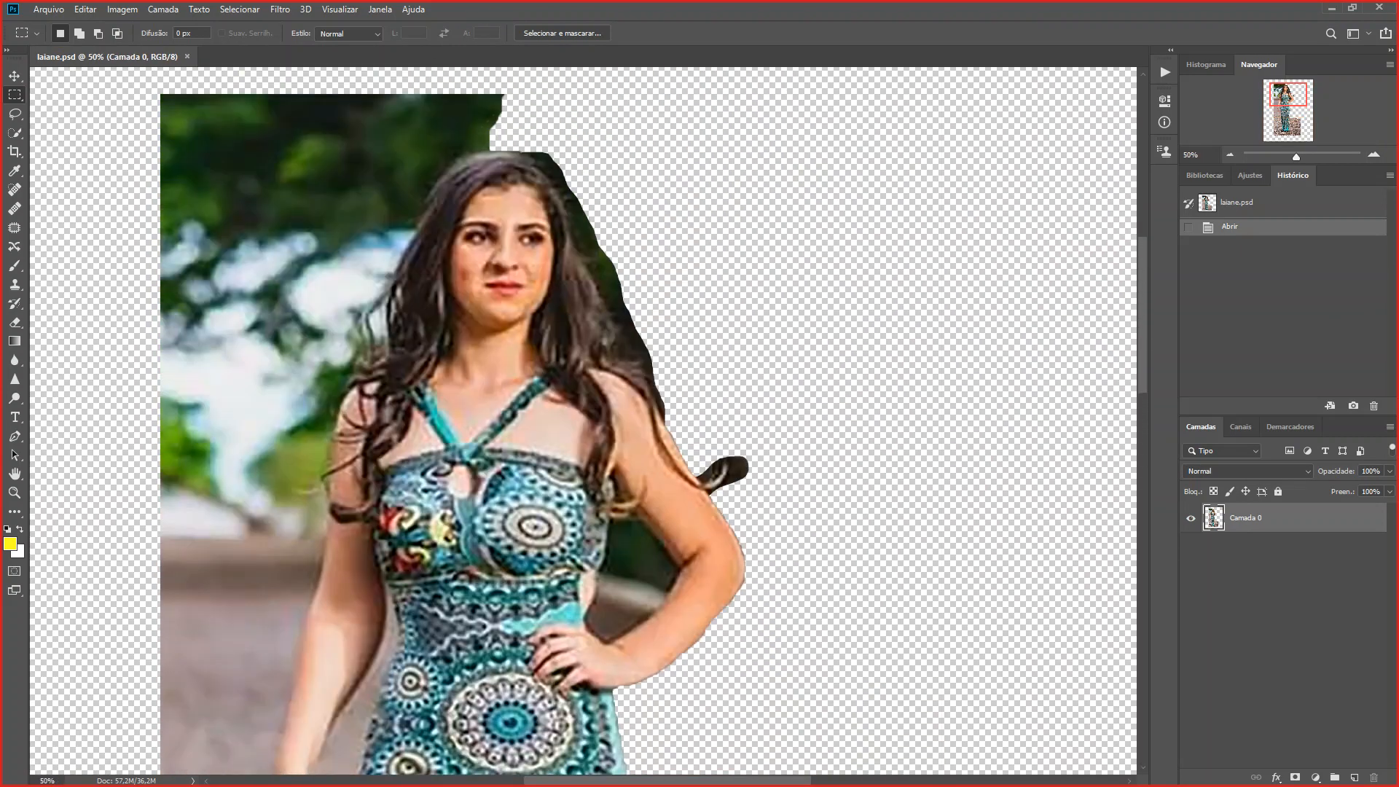
- Switch to Photopea in the browser and close its open copy of laiane.psd
key("alt+Tab")
key("alt+Tab")
key("alt+Tab")
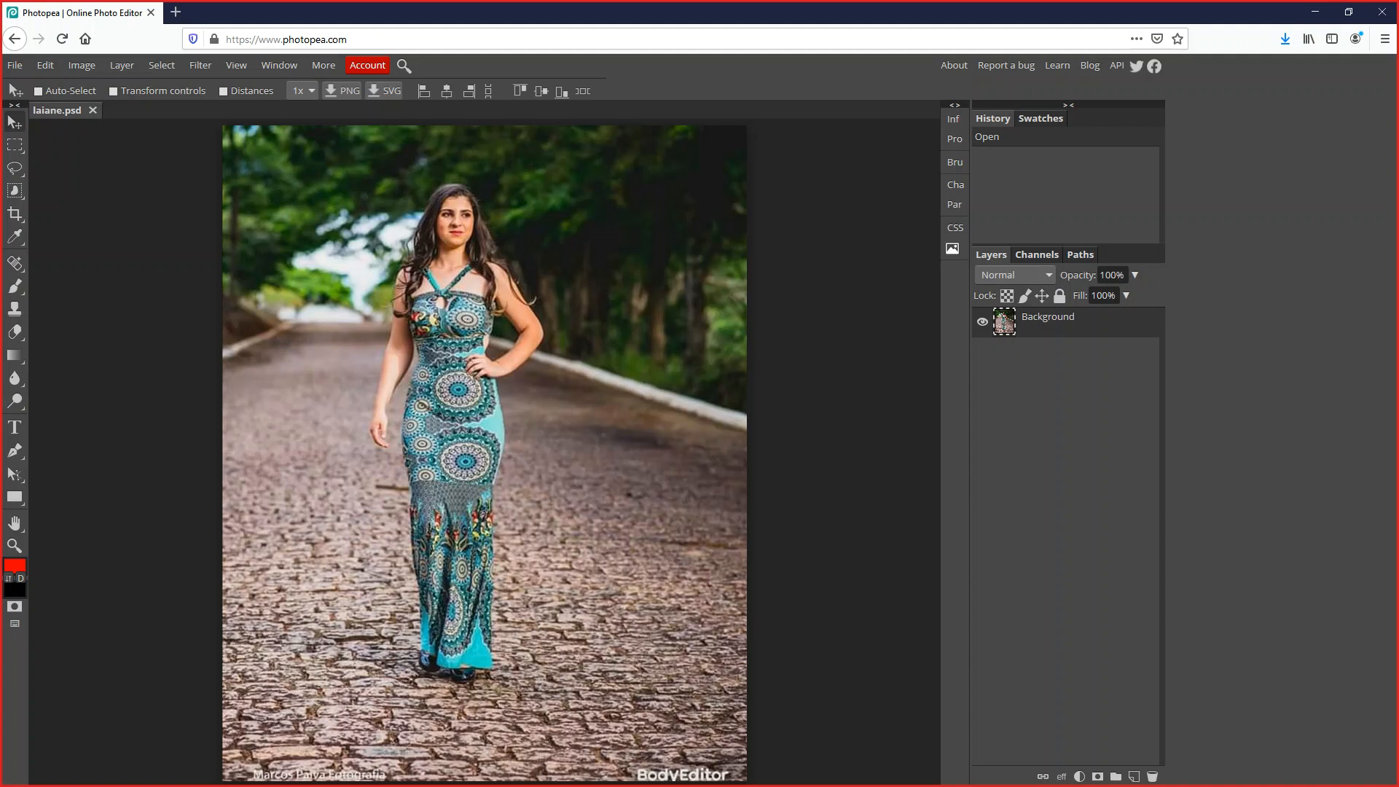
left_click(93, 110)
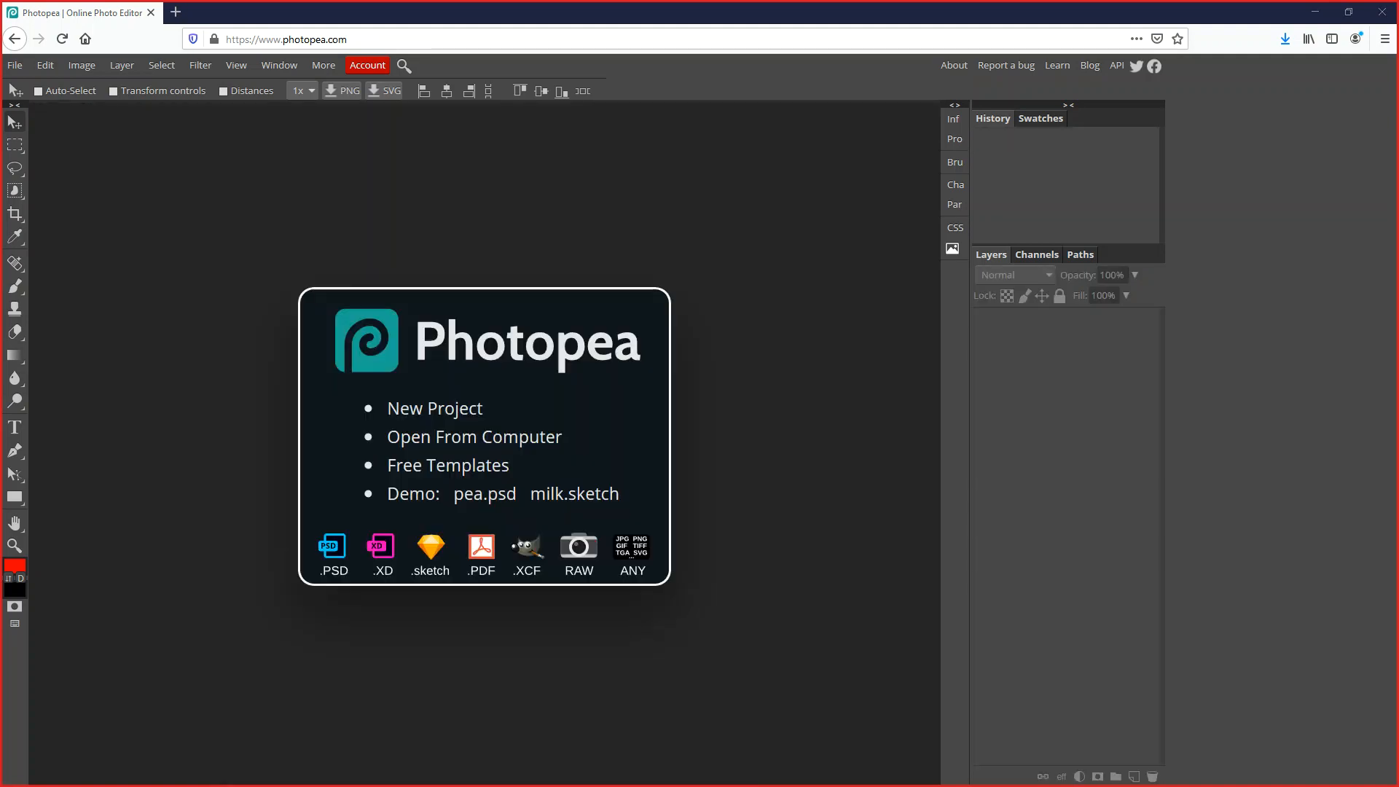
left_click_drag(263, 649, 206, 550)
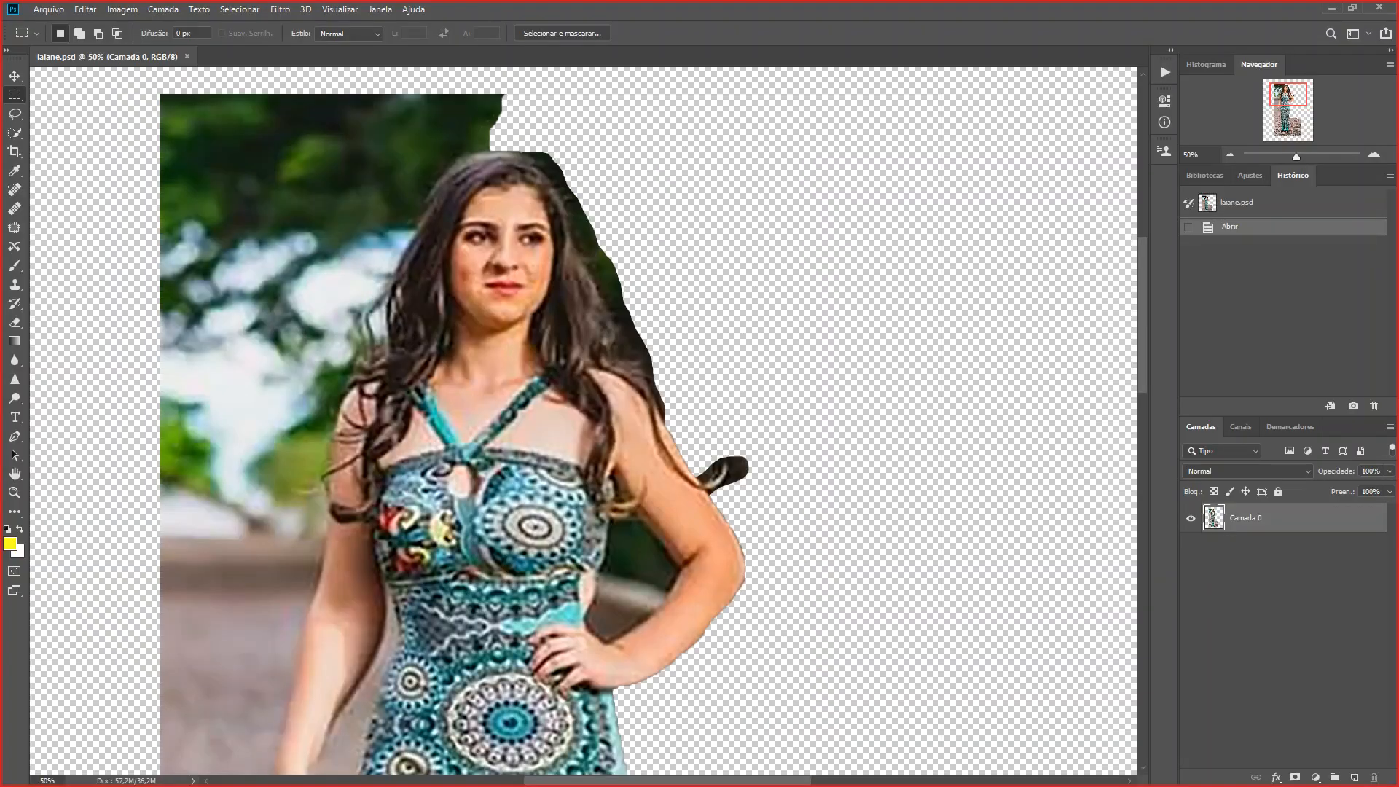
- Switch back to Photoshop and select the cobblestones beside the woman's lower dress with the Quick Selection tool
scroll(583, 421, "down", 10)
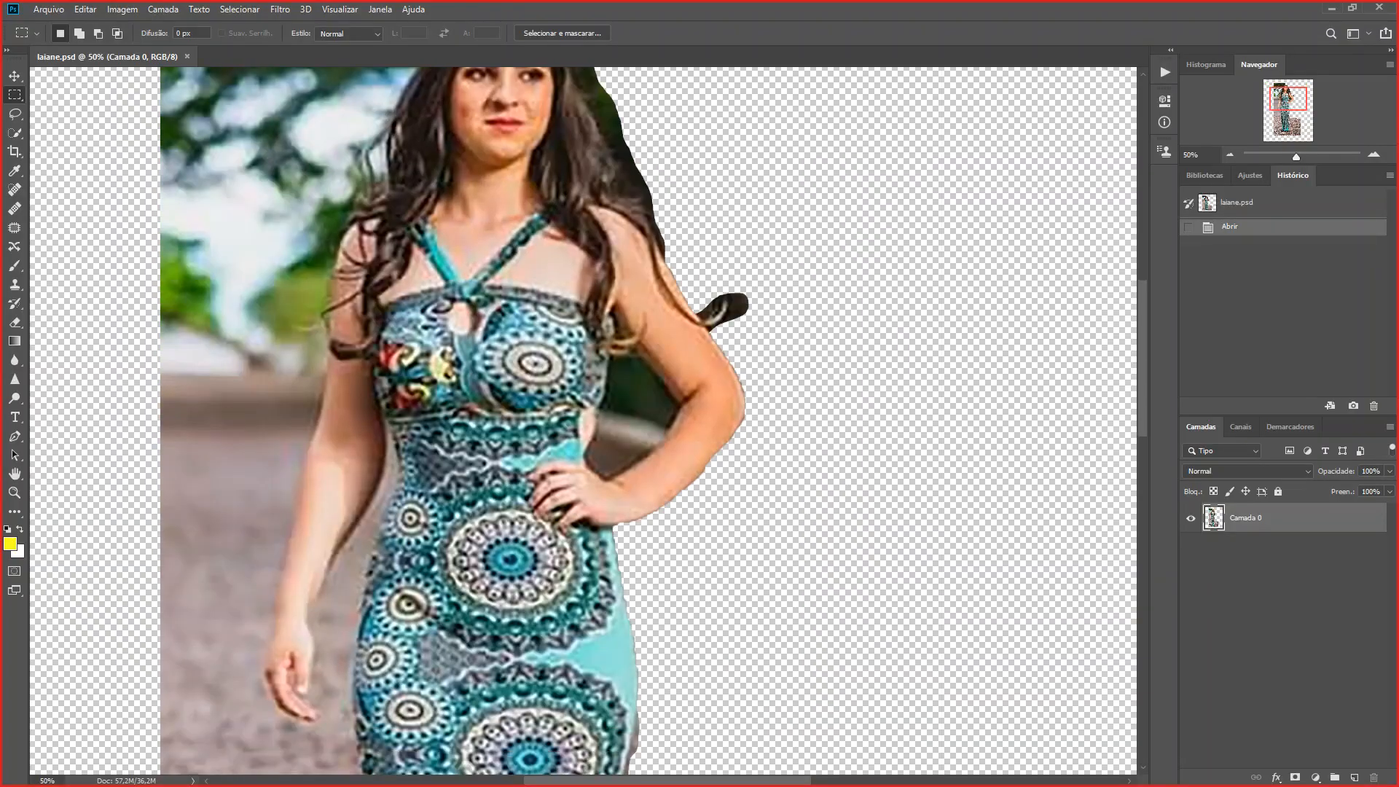
scroll(583, 421, "down", 6)
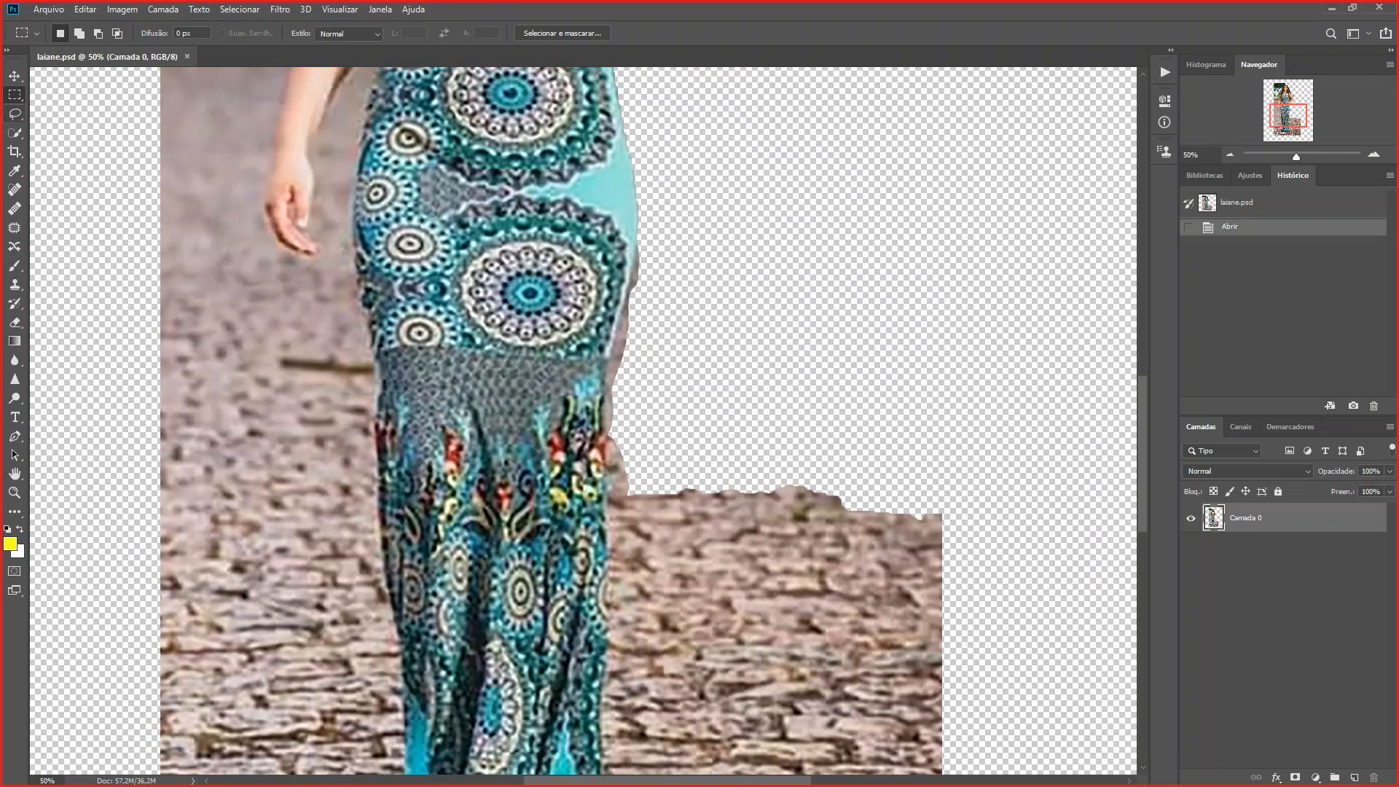
right_click(15, 132)
left_click(95, 134)
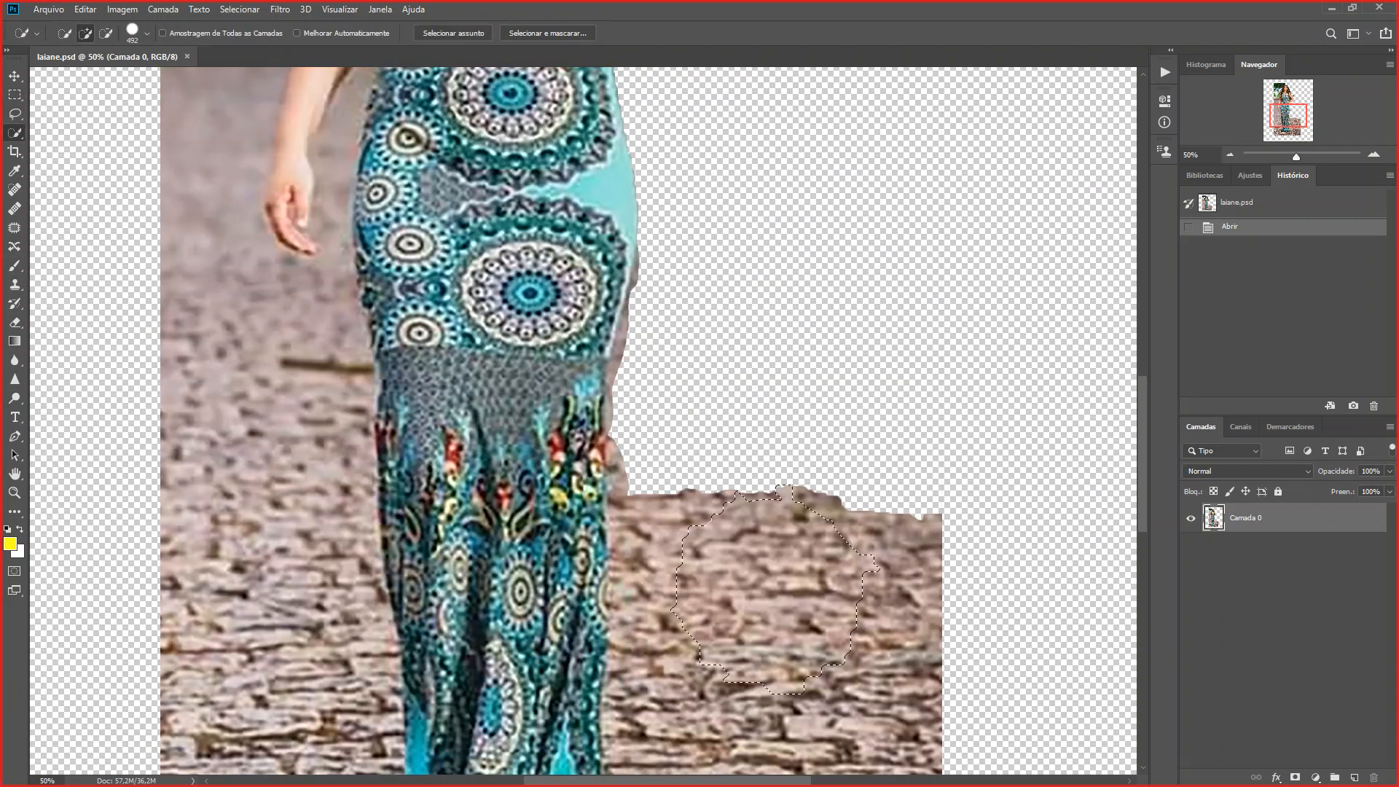
left_click(774, 595)
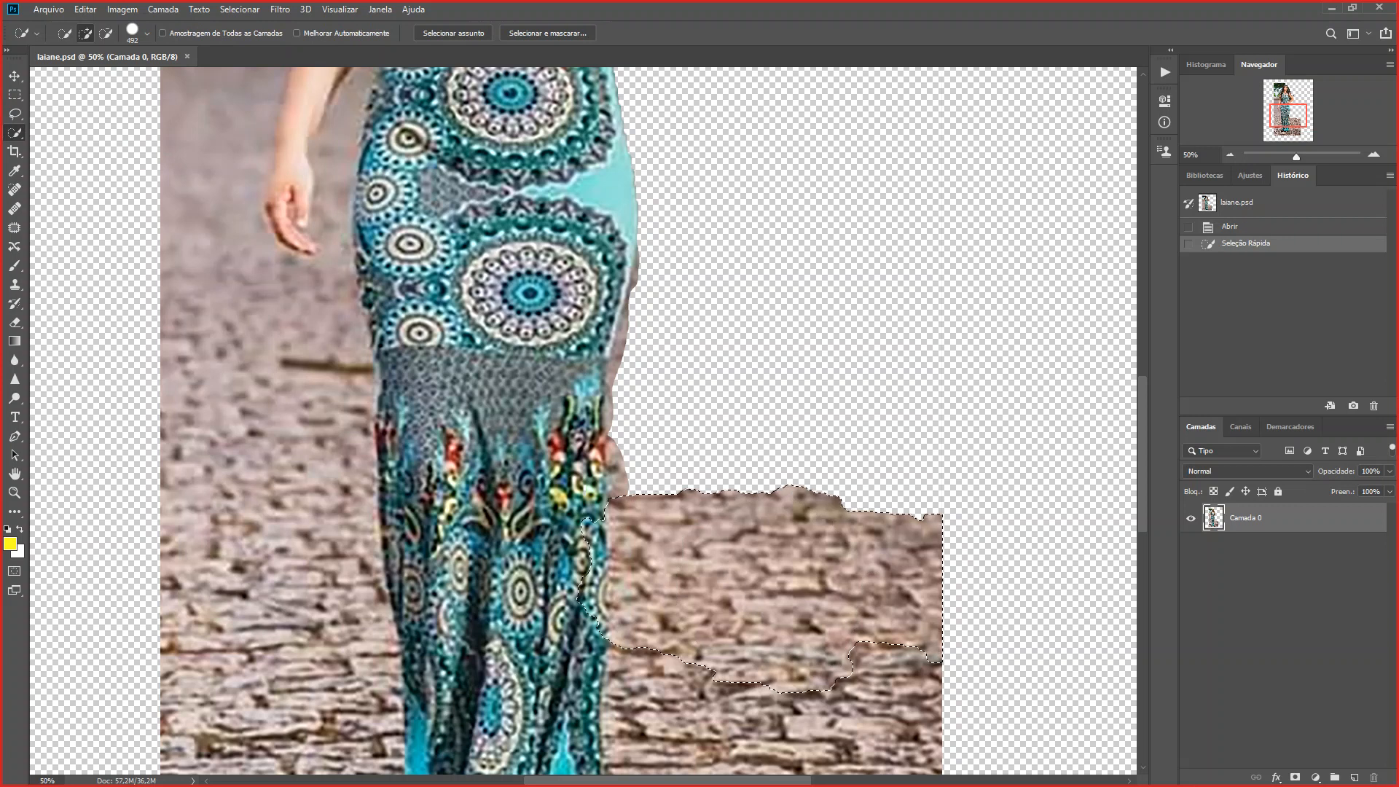
left_click(779, 397)
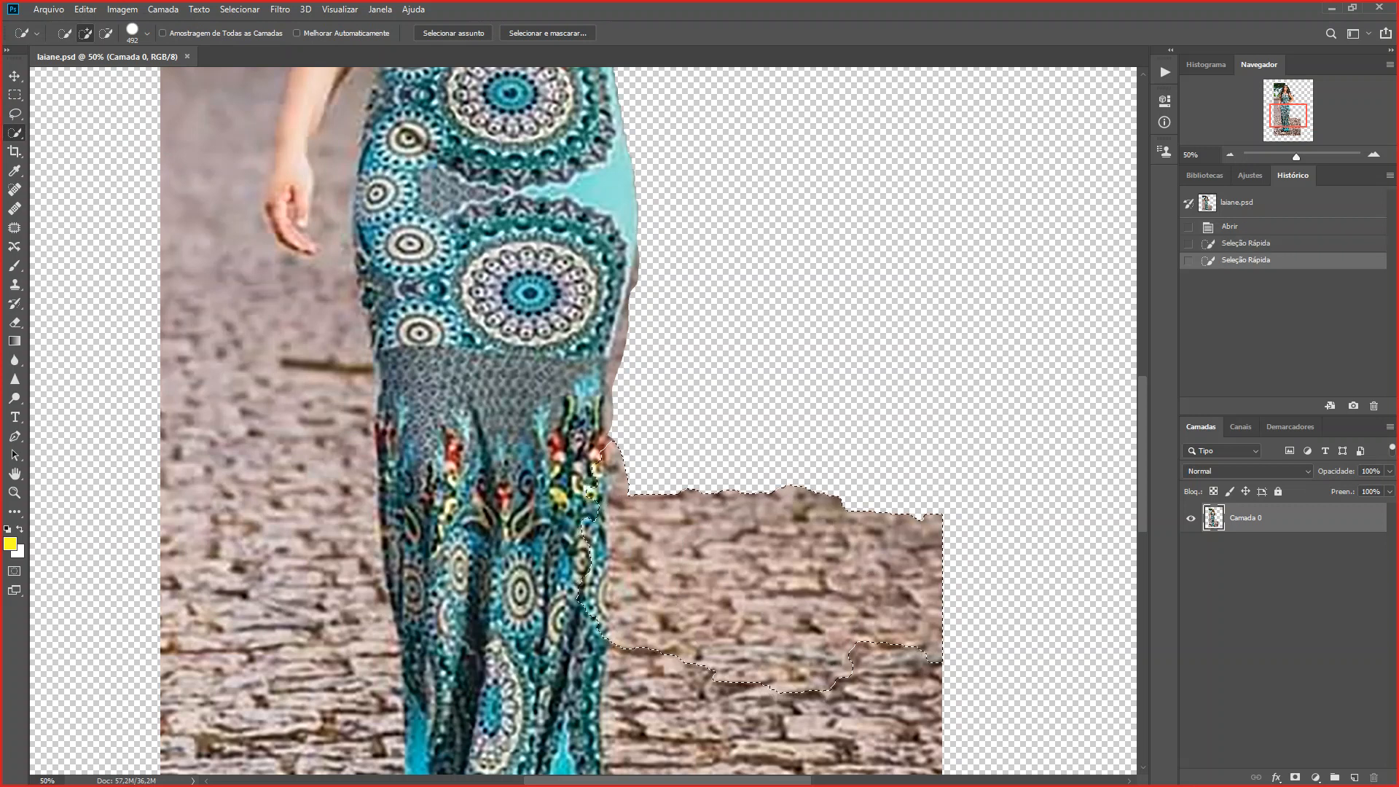
- Examine up close where the quick selection's outline crosses the flame-patterned edge of the dress
scroll(552, 421, "up", 4)
scroll(582, 420, "down", 5)
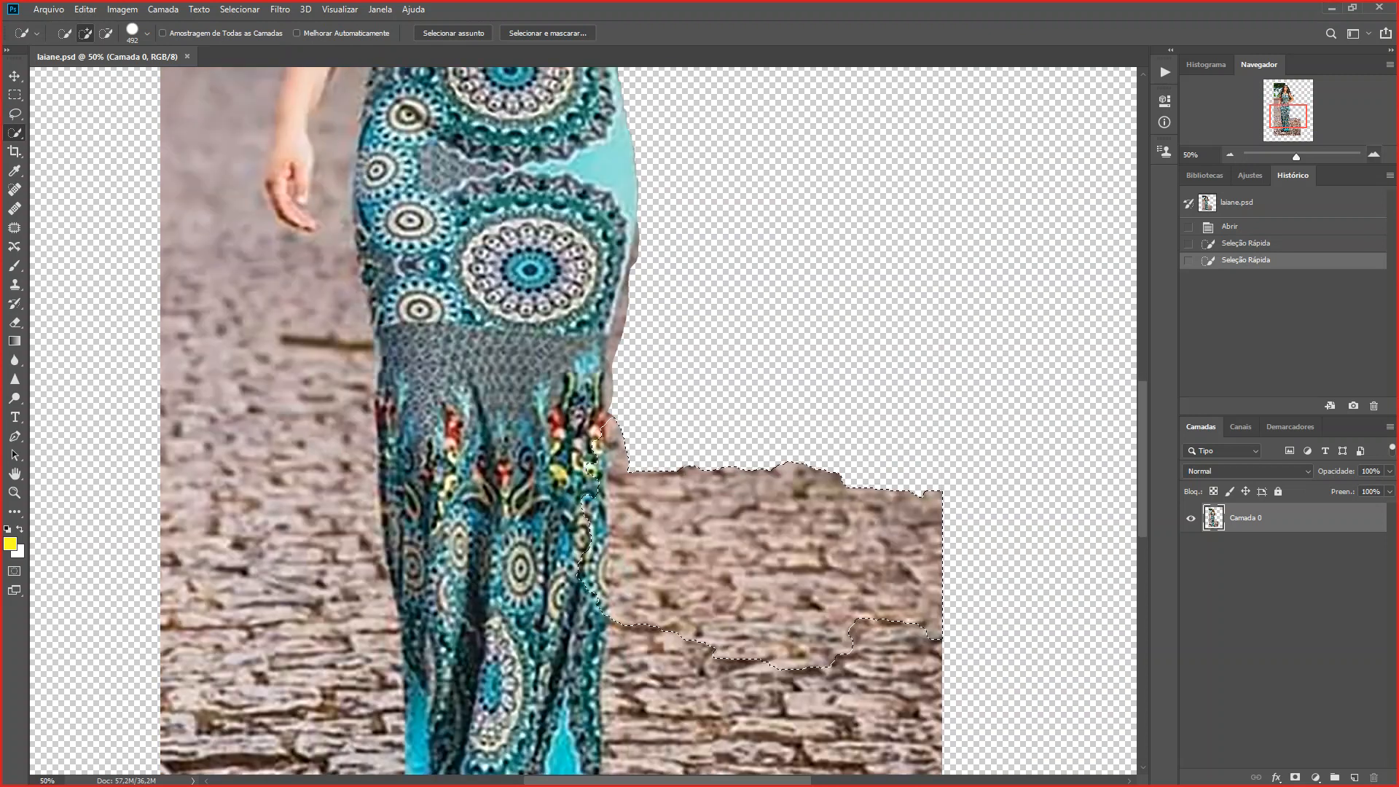
scroll(582, 419, "up", 3)
scroll(590, 430, "up", 1)
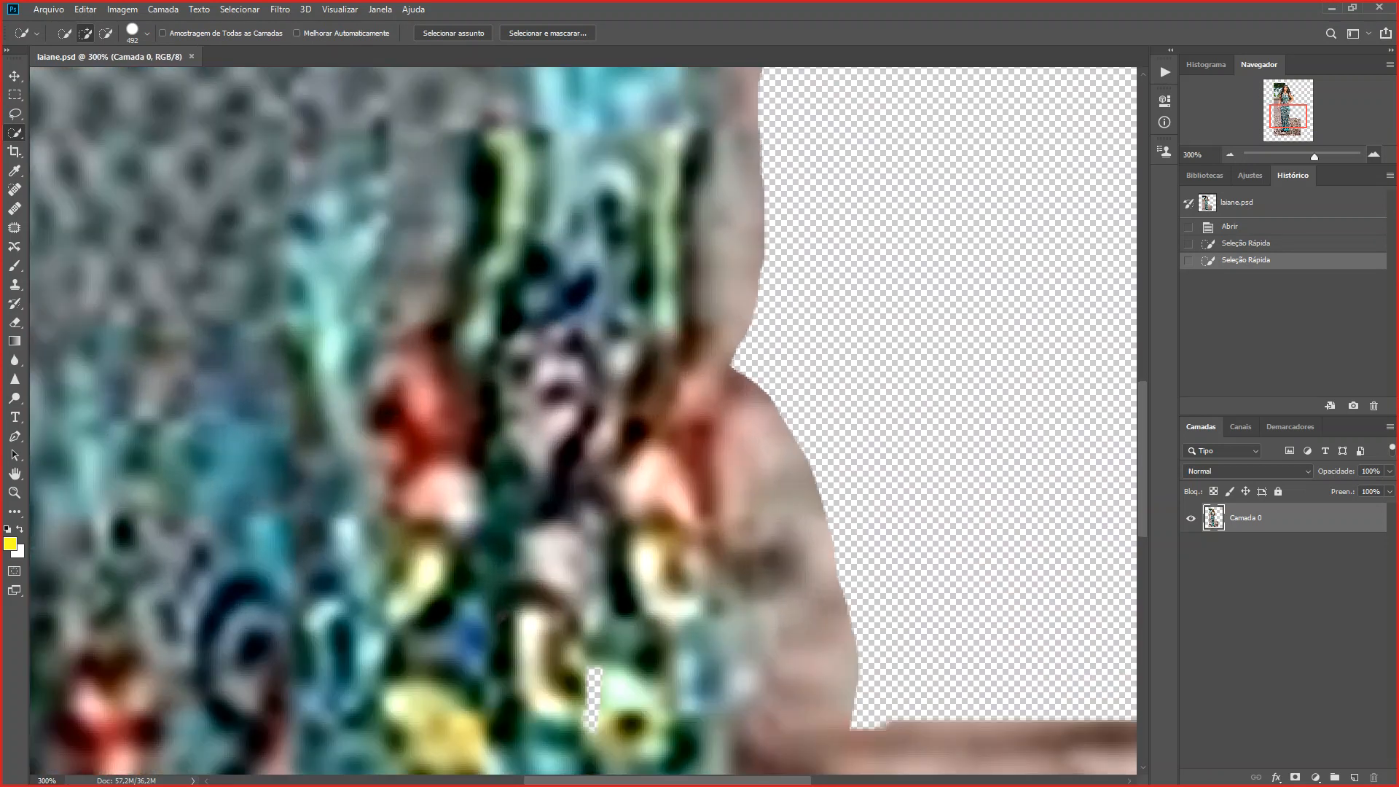
scroll(590, 430, "right", 8)
scroll(590, 429, "left", 8)
scroll(590, 429, "right", 3)
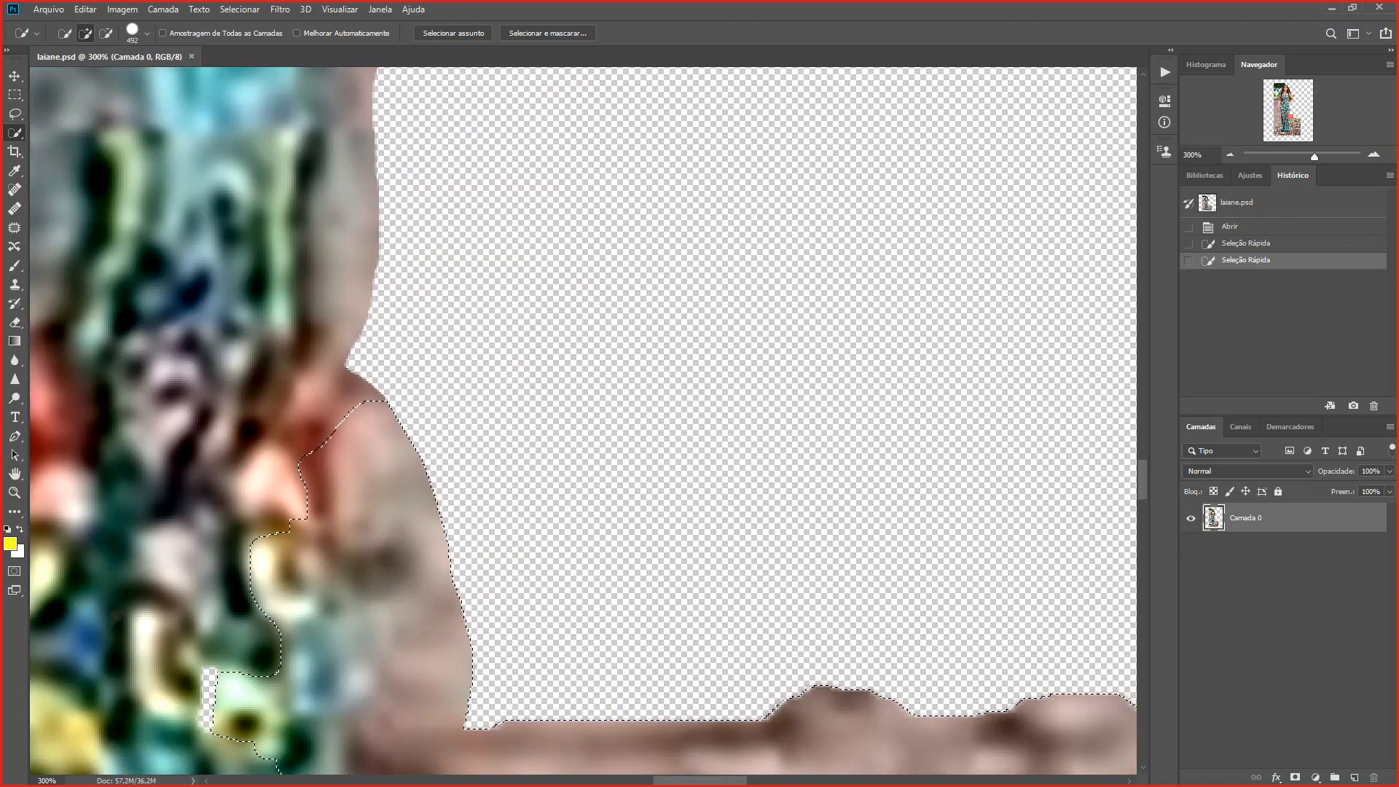
scroll(582, 421, "down", 5)
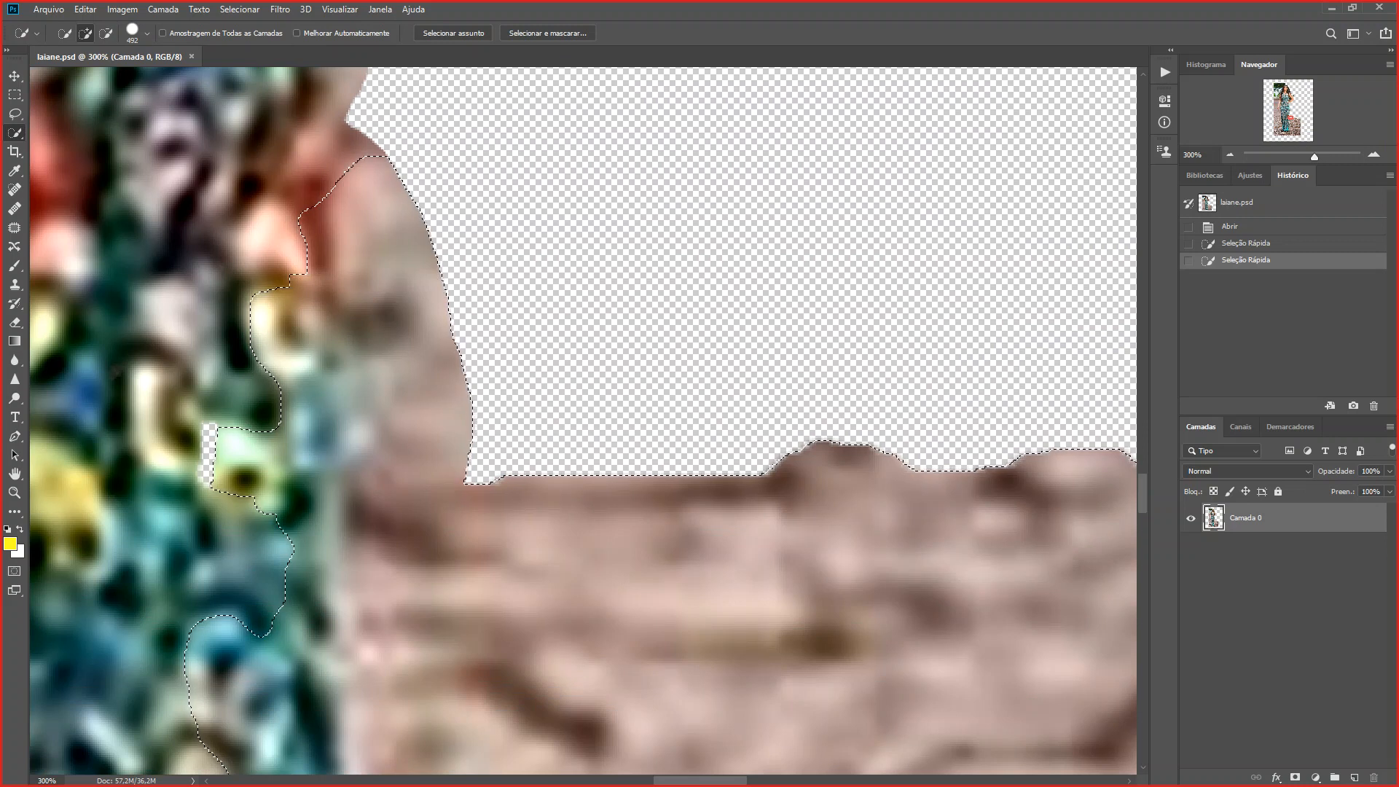
- Set the Quick Selection brush size to 62 px
left_click(147, 34)
left_click_drag(193, 76, 107, 76)
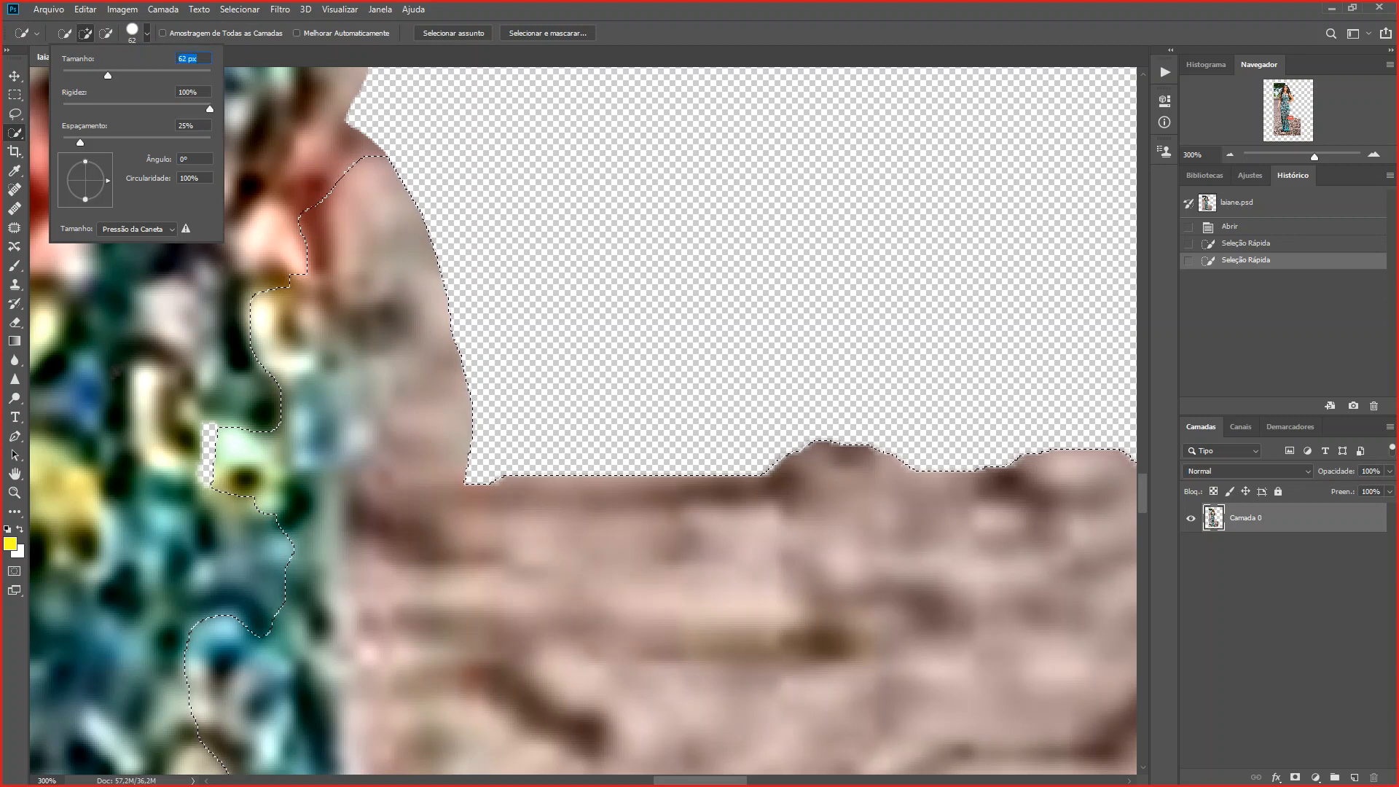
key("Return")
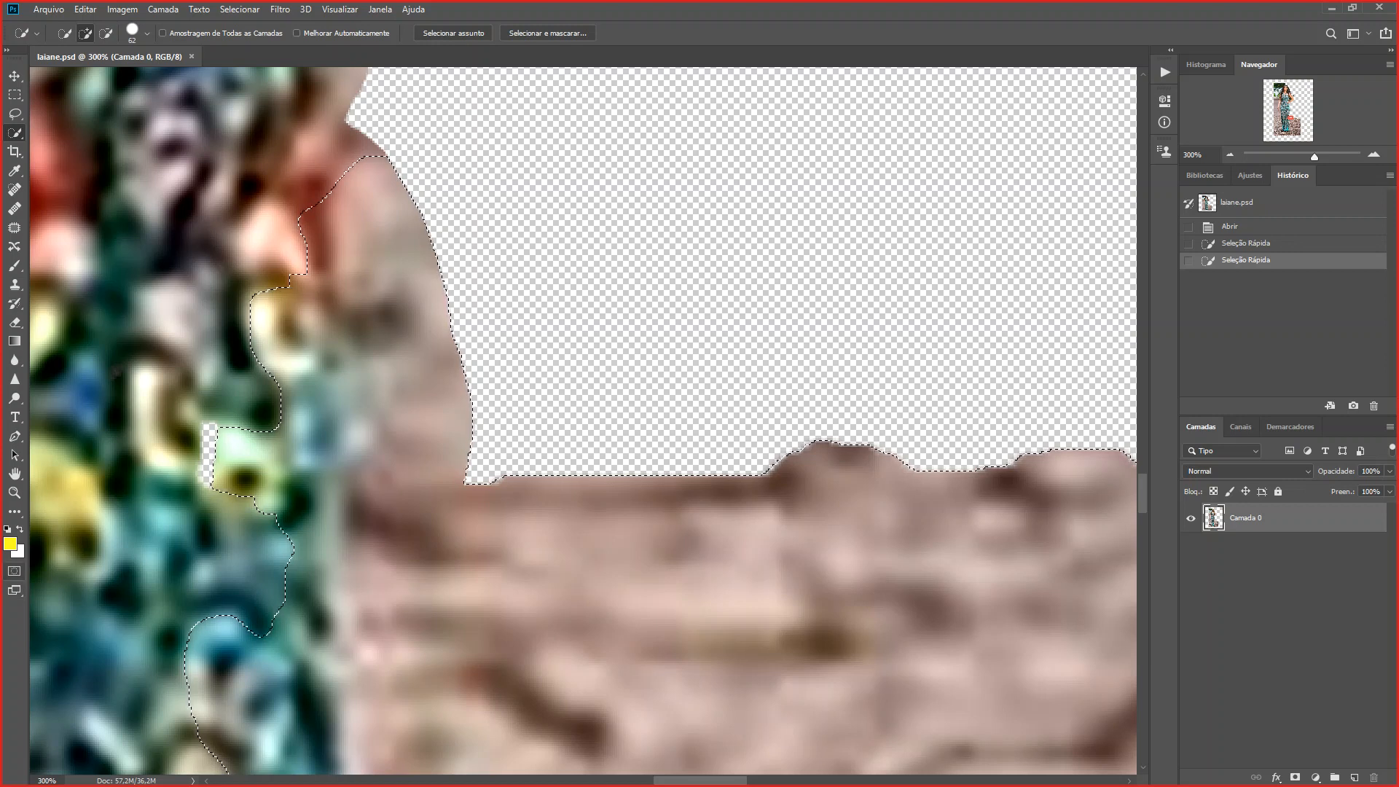
- Activate the Paint Bucket tool, reset the colors to default black and white, and enter Quick Mask mode
left_click(15, 511)
left_click(7, 529)
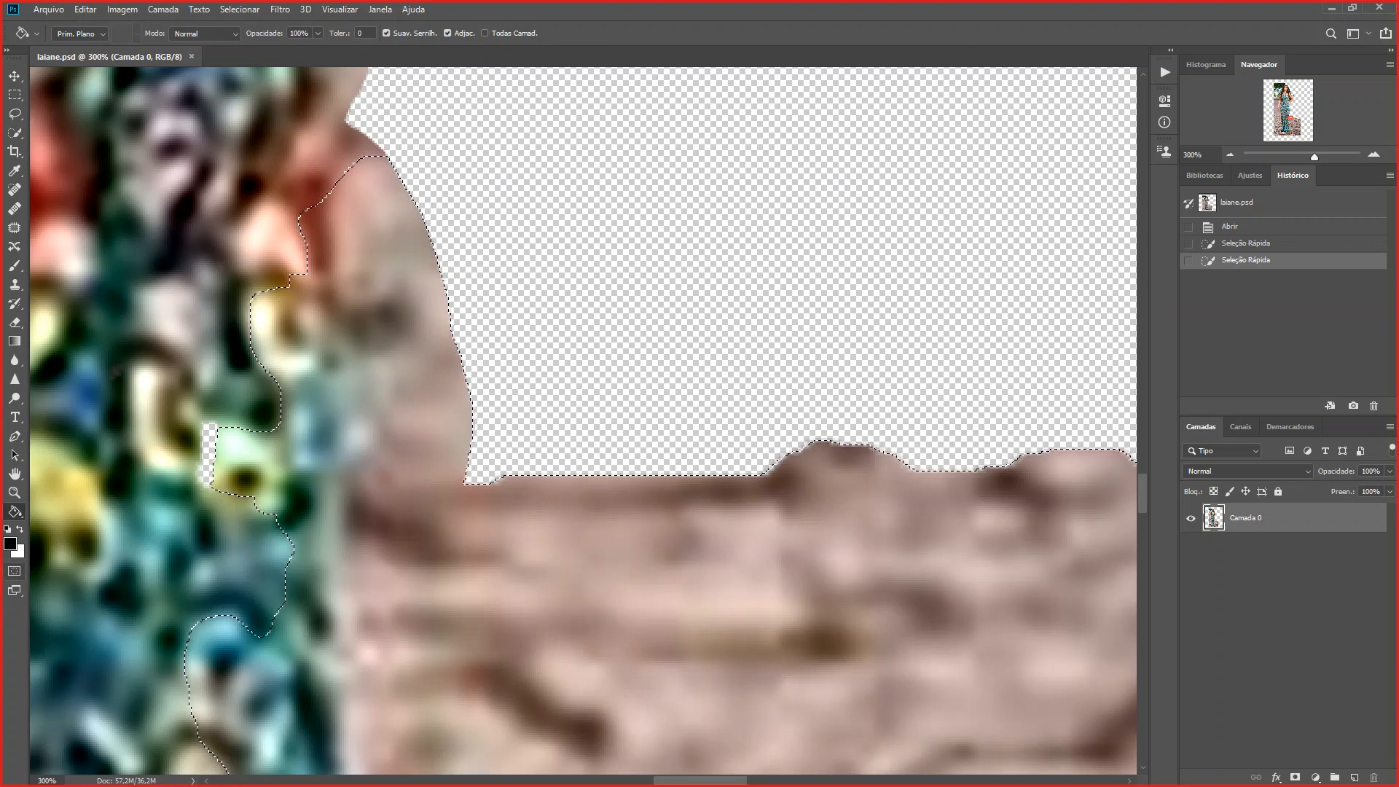
key("q")
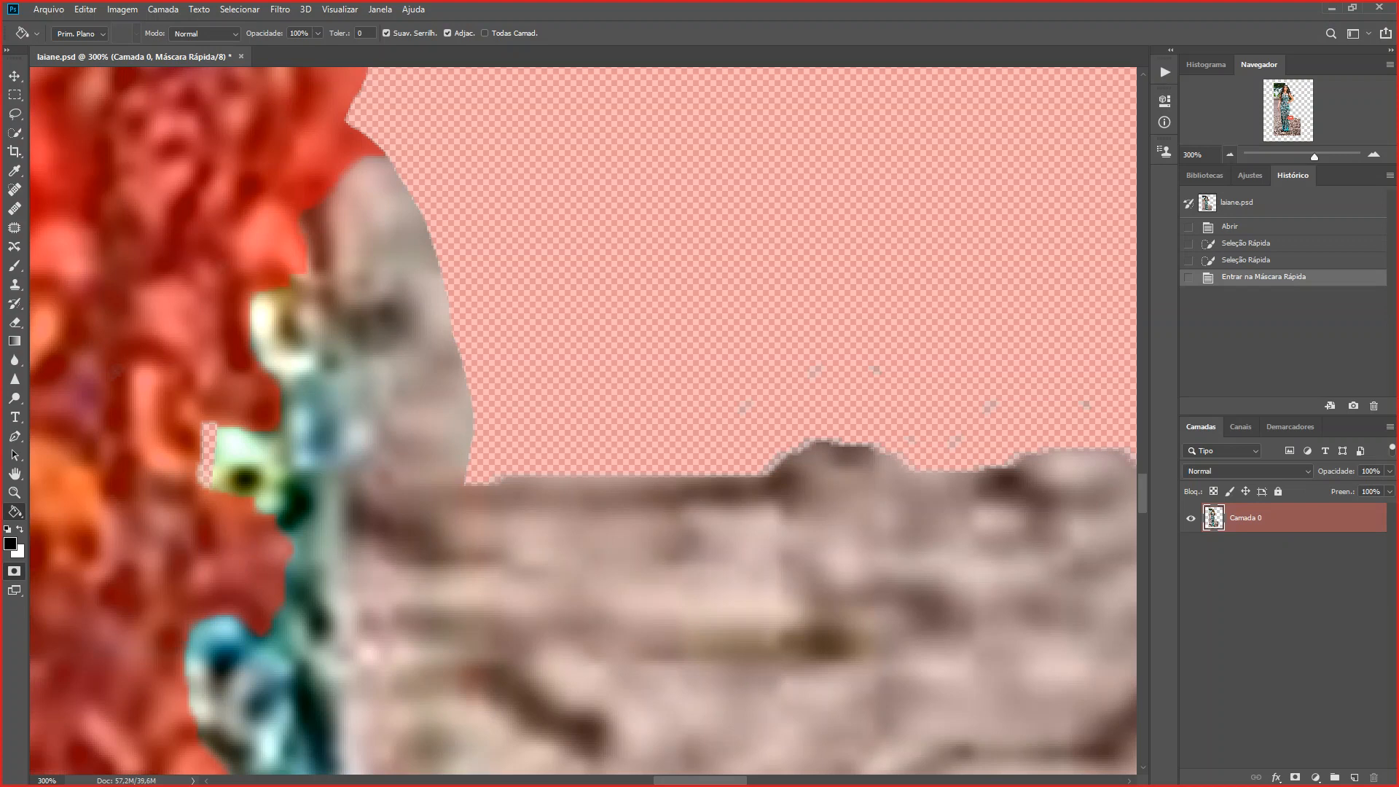
- Examine the red Quick Mask overlay over the woman, the dress edge and the cobblestones
left_click(1229, 155)
left_click(1229, 155)
left_click(1229, 155)
left_click(1229, 154)
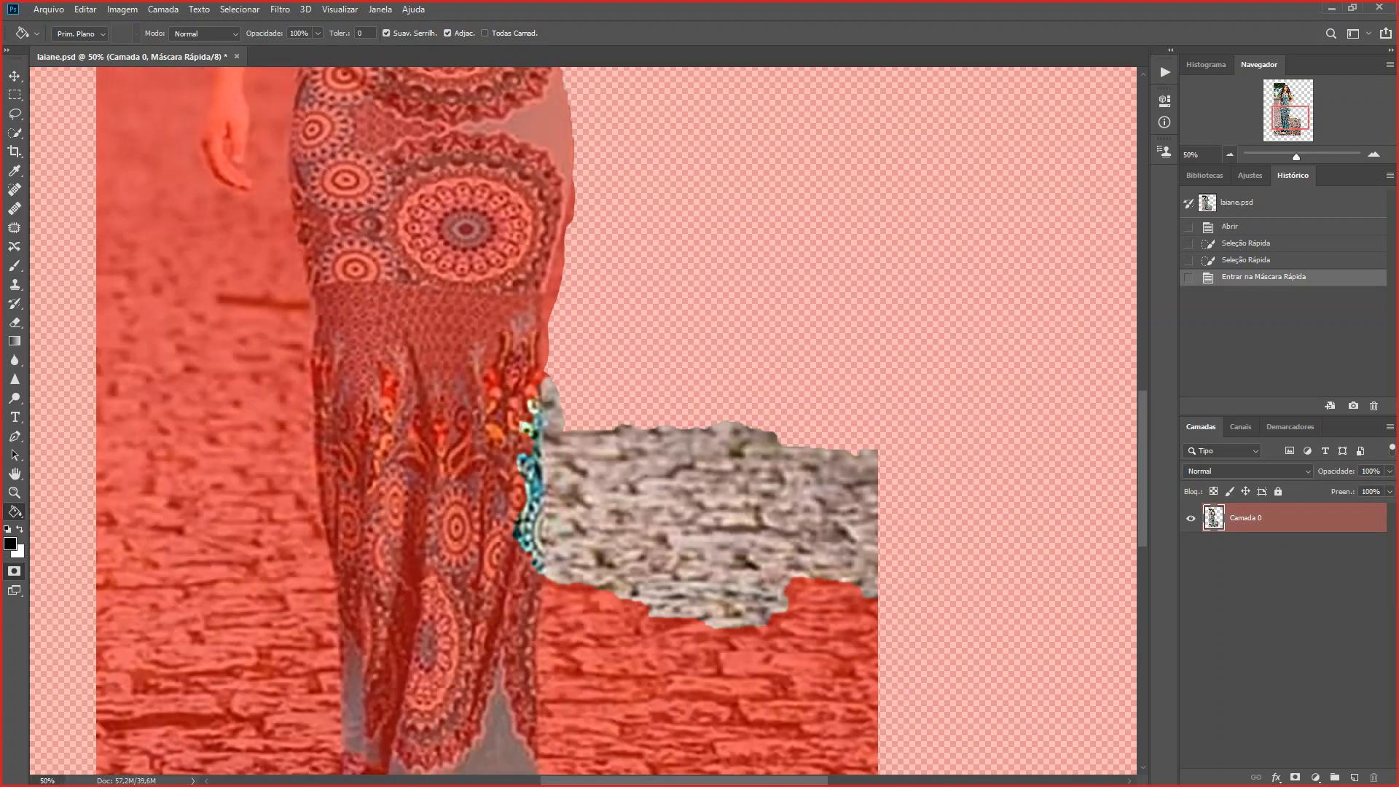
left_click(1230, 155)
scroll(583, 420, "up", 1)
scroll(518, 420, "up", 10)
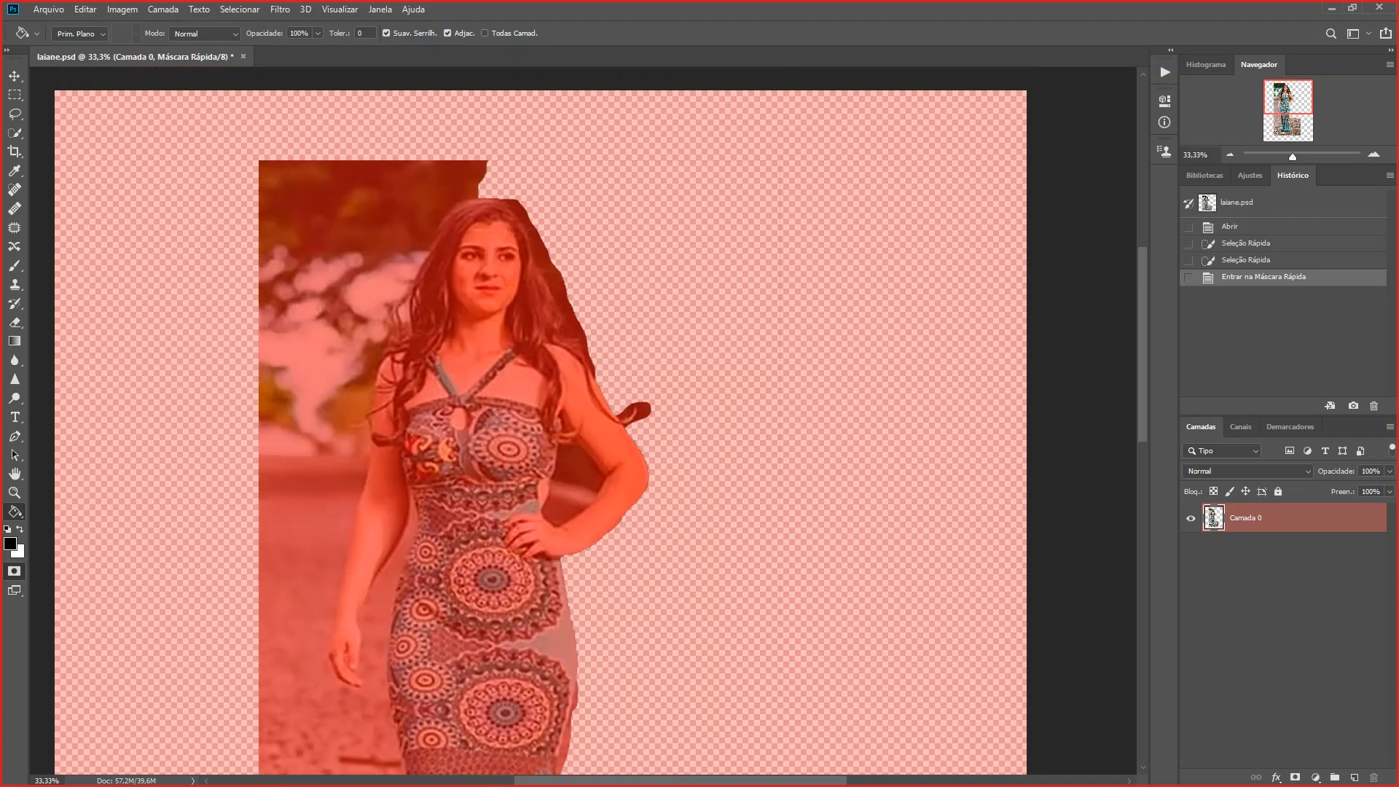
scroll(519, 420, "down", 10)
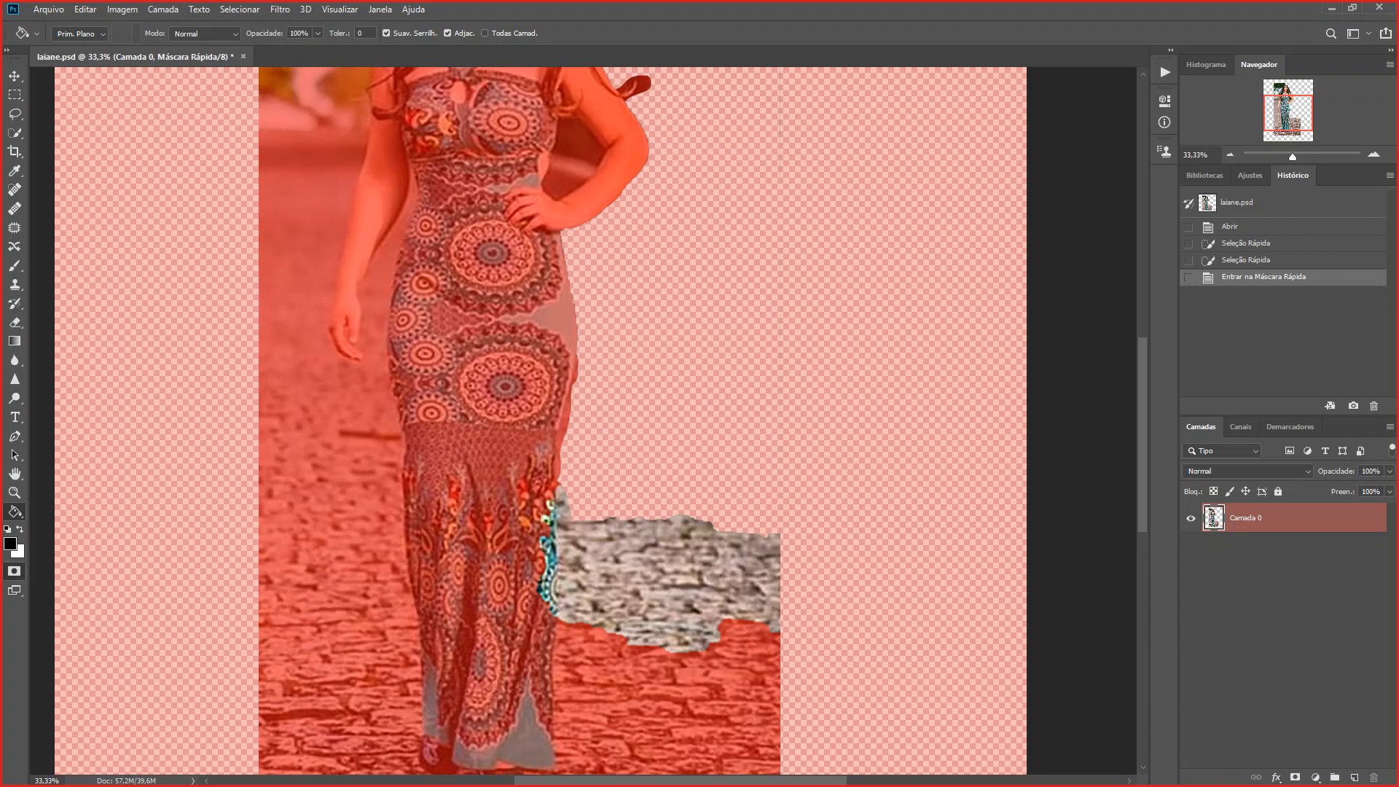
- Compare the selection outline with its Quick Mask overlay up close where the cobblestones meet the edge of the dress
key("q")
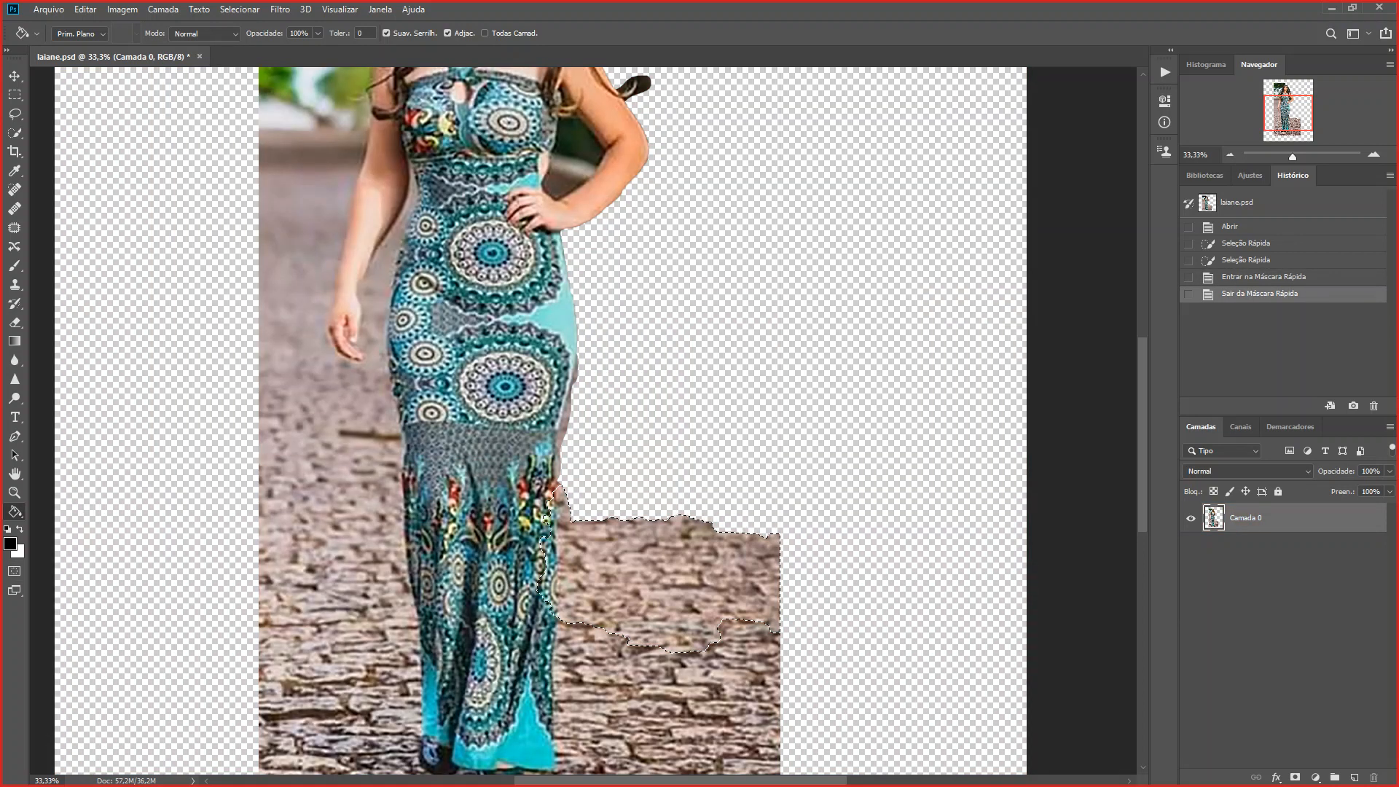
key("ctrl+plus")
key("ctrl+plus")
left_click_drag(714, 728, 627, 613)
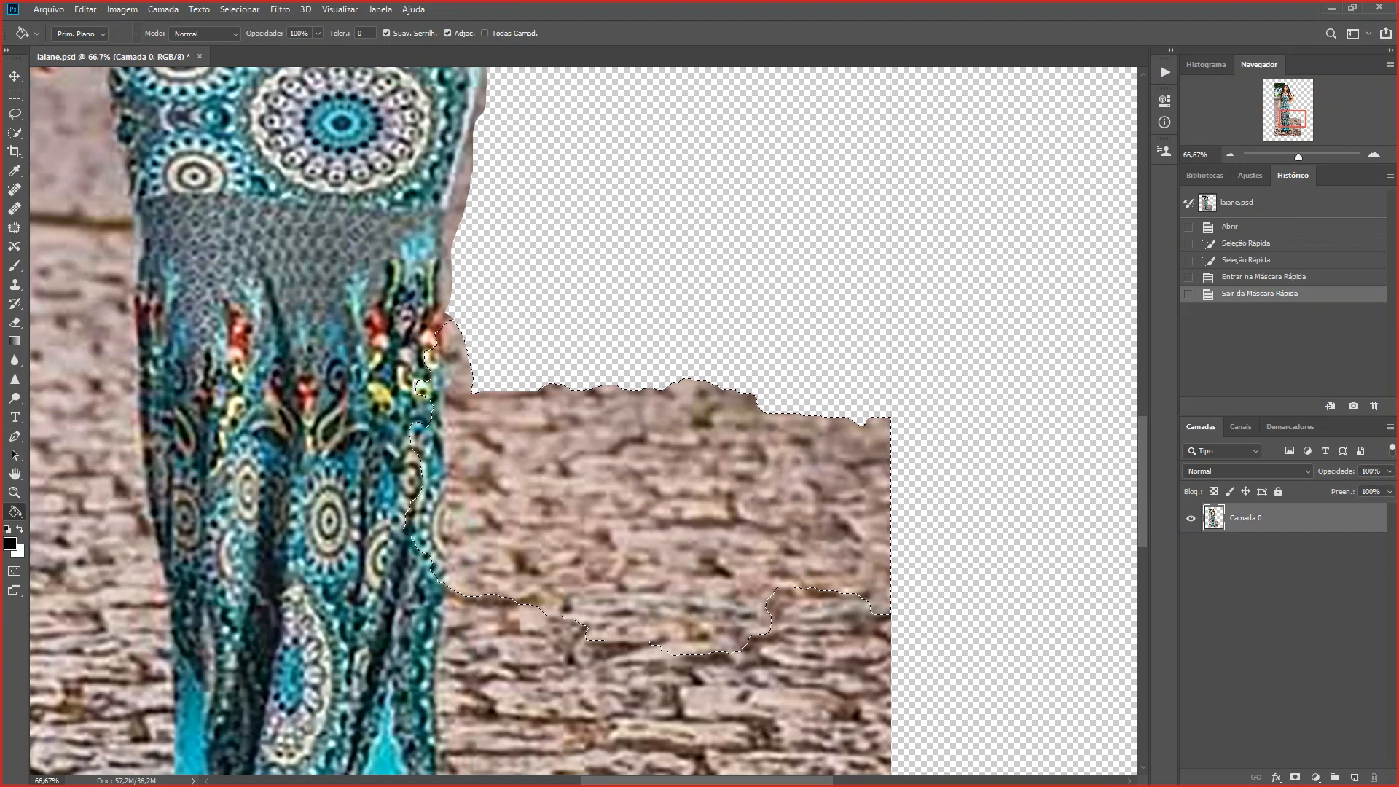
key("q")
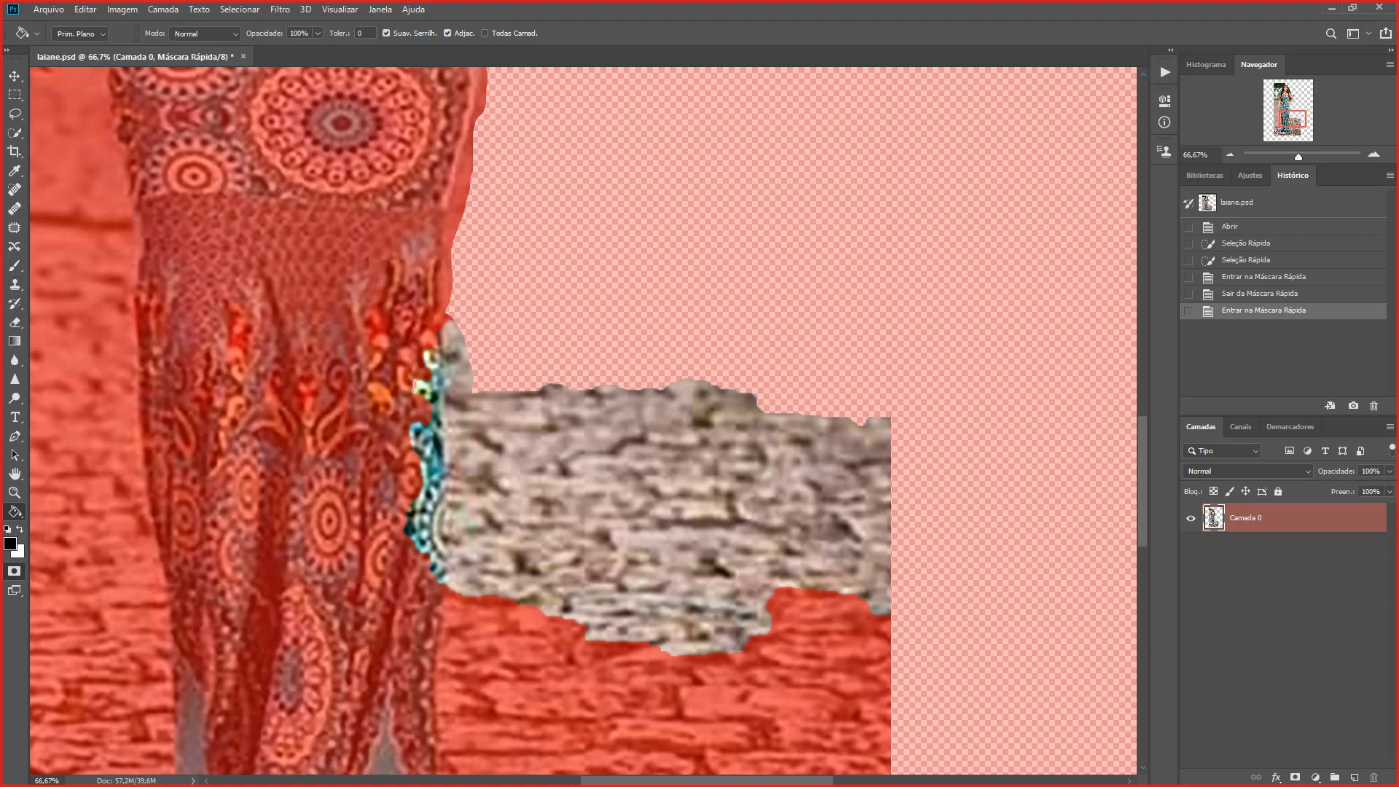
- Activate the Pencil tool and set its brush size to 88 px
left_click(15, 265)
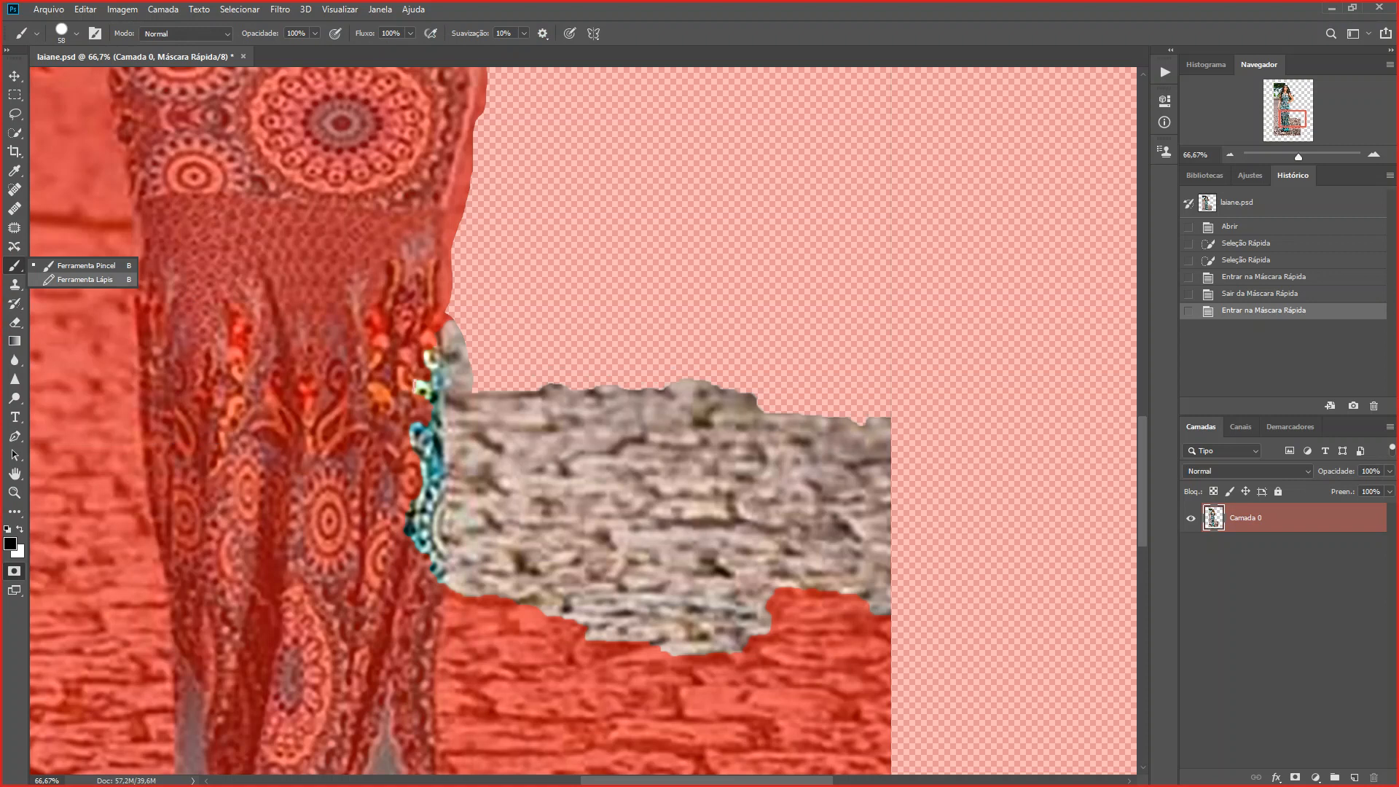
left_click(80, 279)
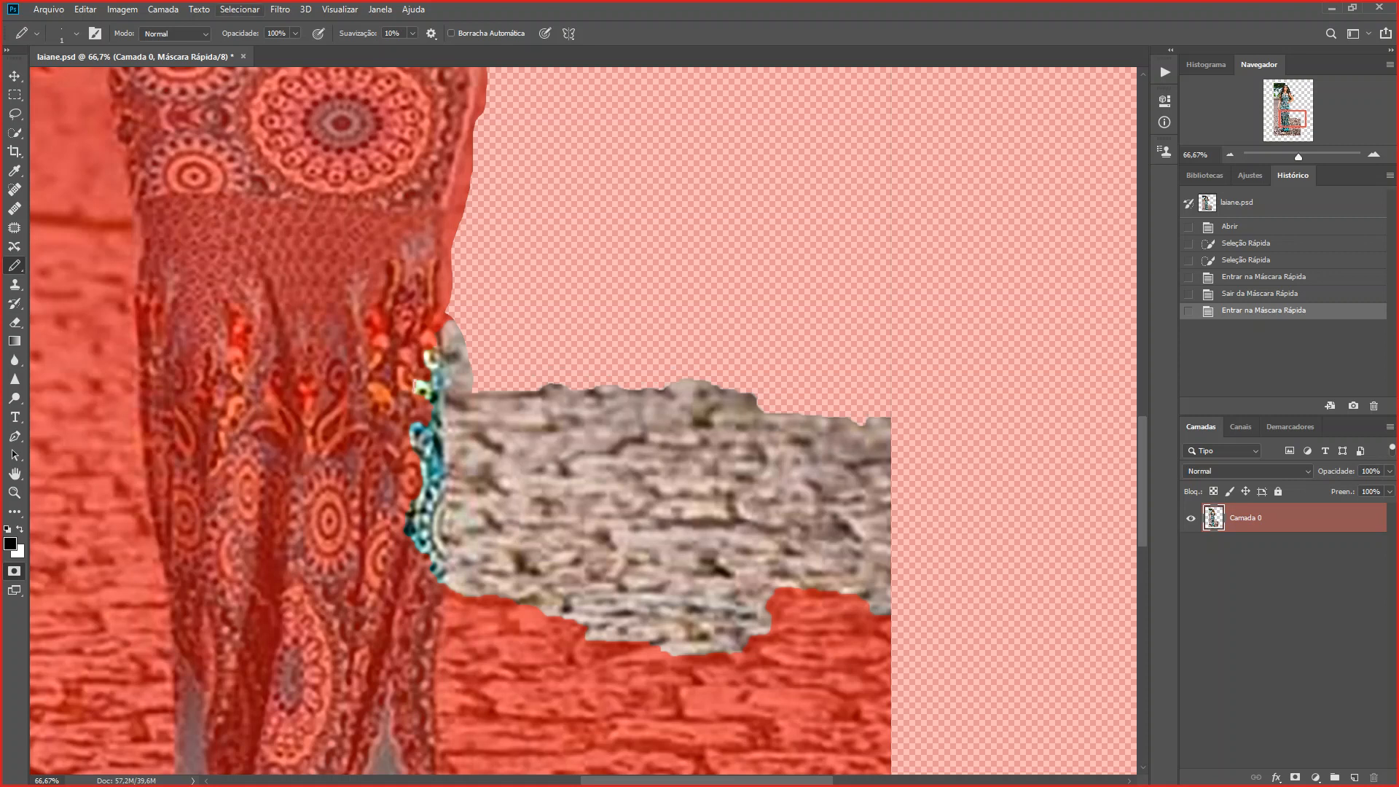
left_click(76, 33)
left_click(76, 33)
left_click(76, 33)
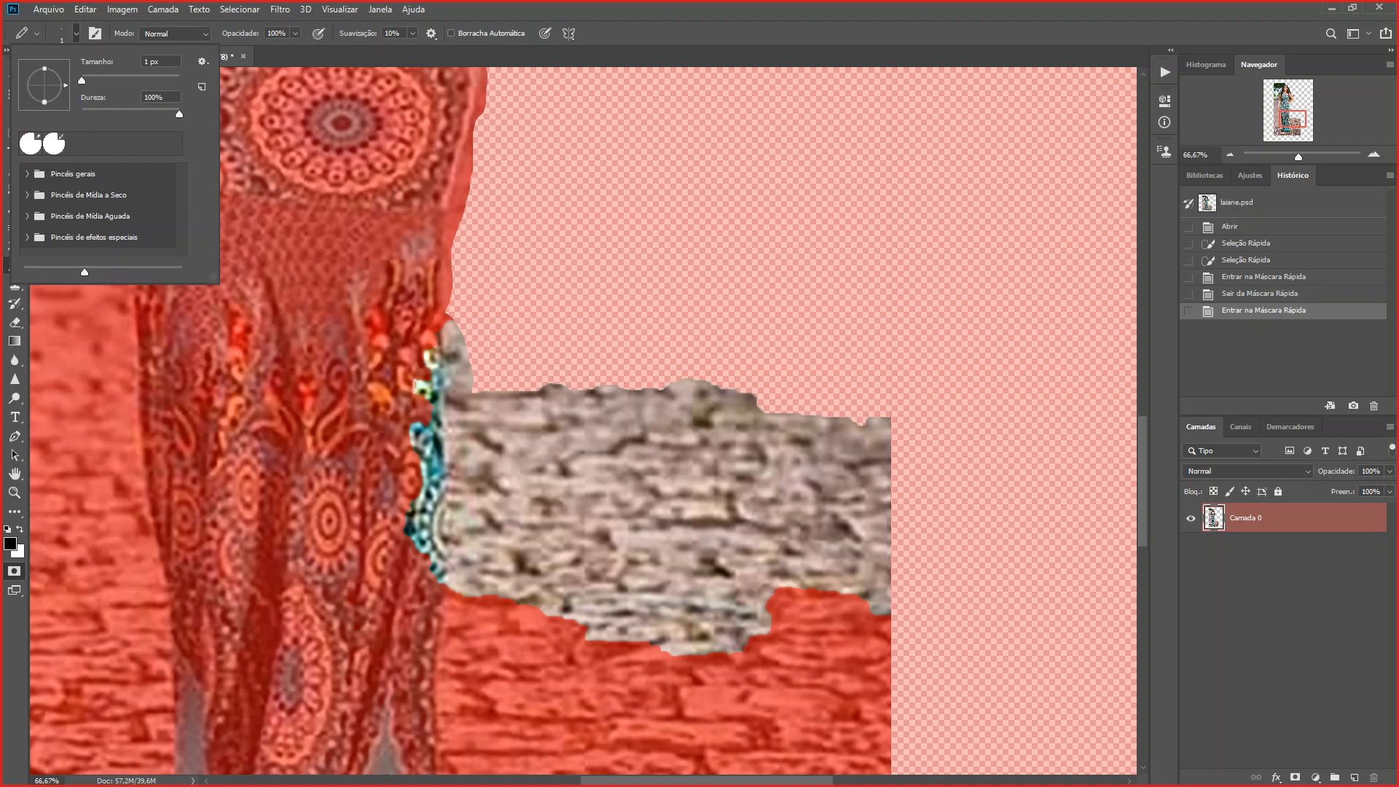
left_click_drag(81, 80, 115, 80)
left_click_drag(115, 80, 149, 80)
left_click(1373, 154)
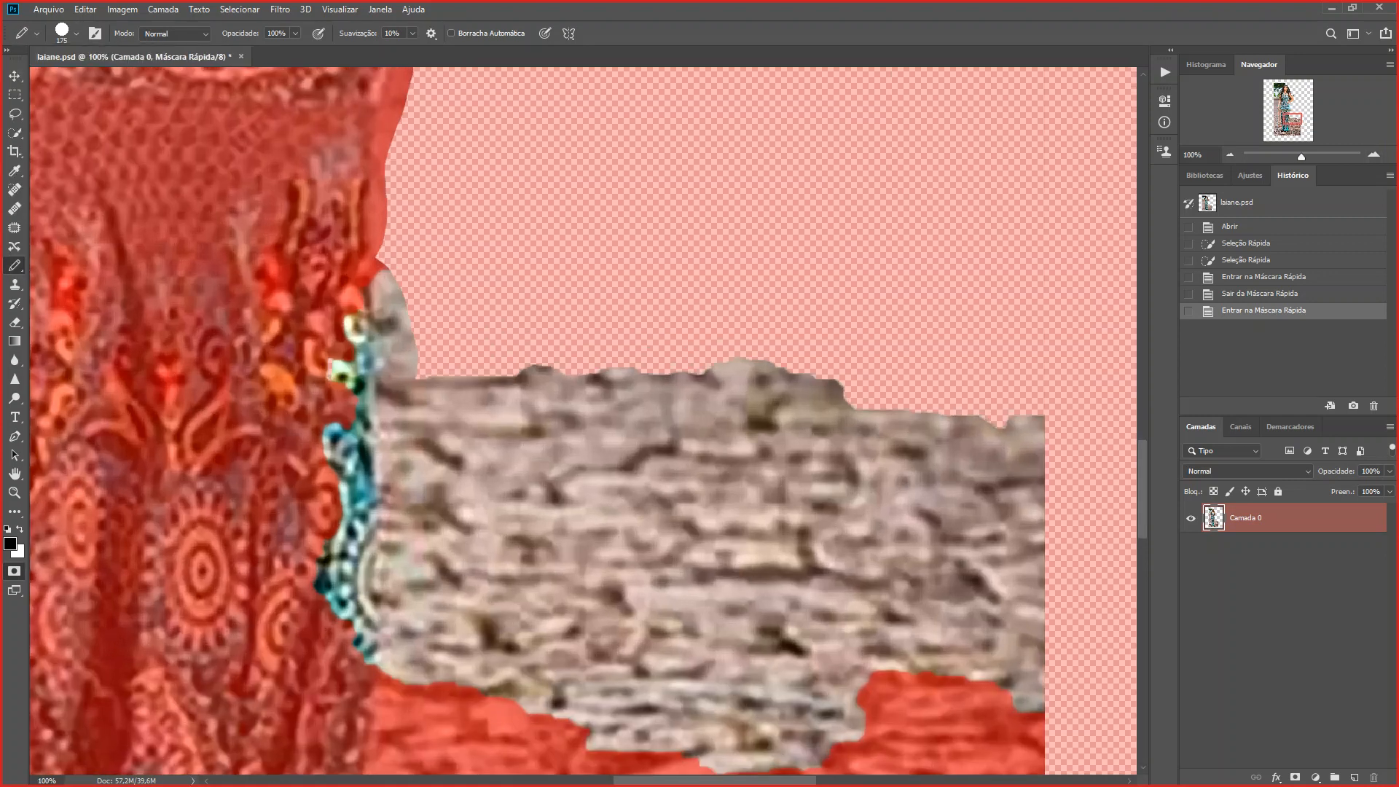
left_click(75, 34)
left_click_drag(149, 80, 124, 80)
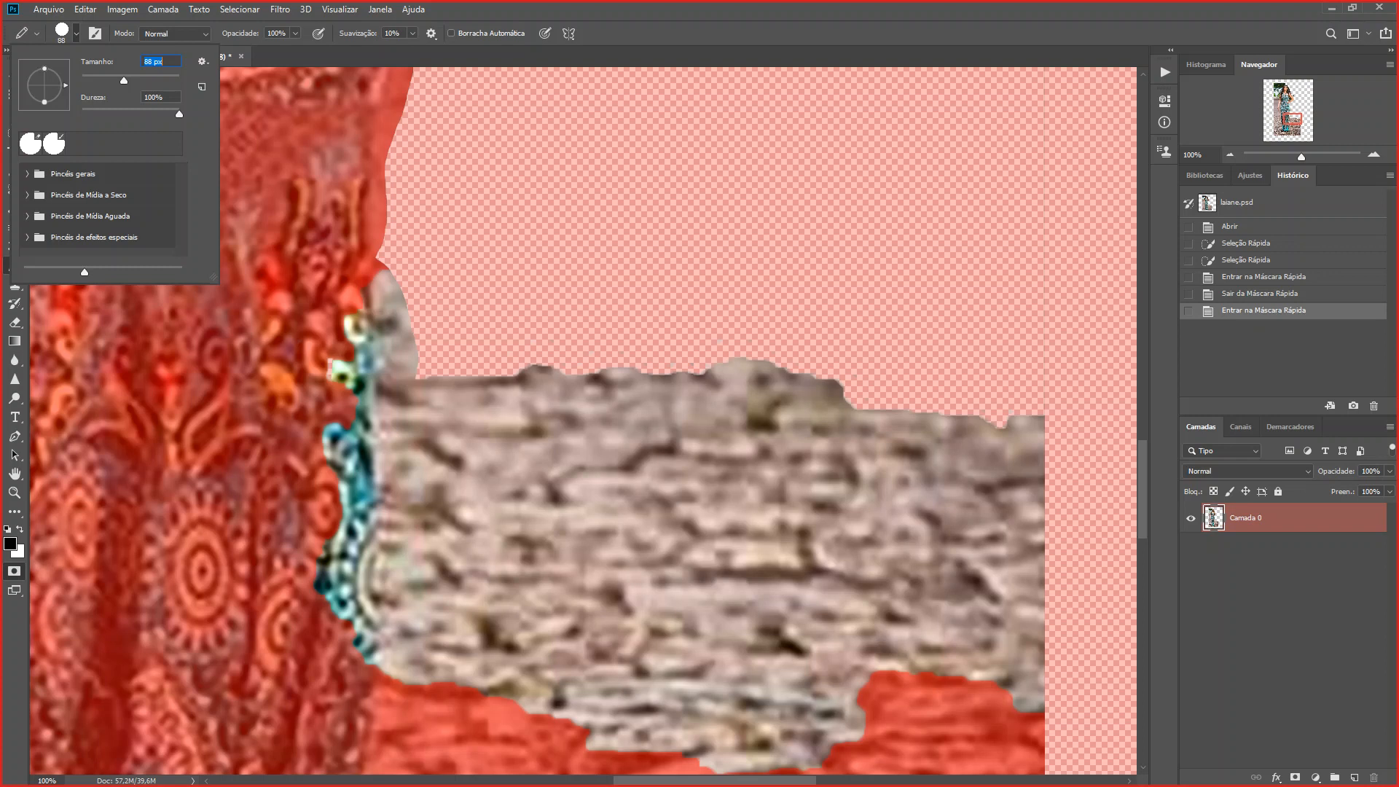
key("Return")
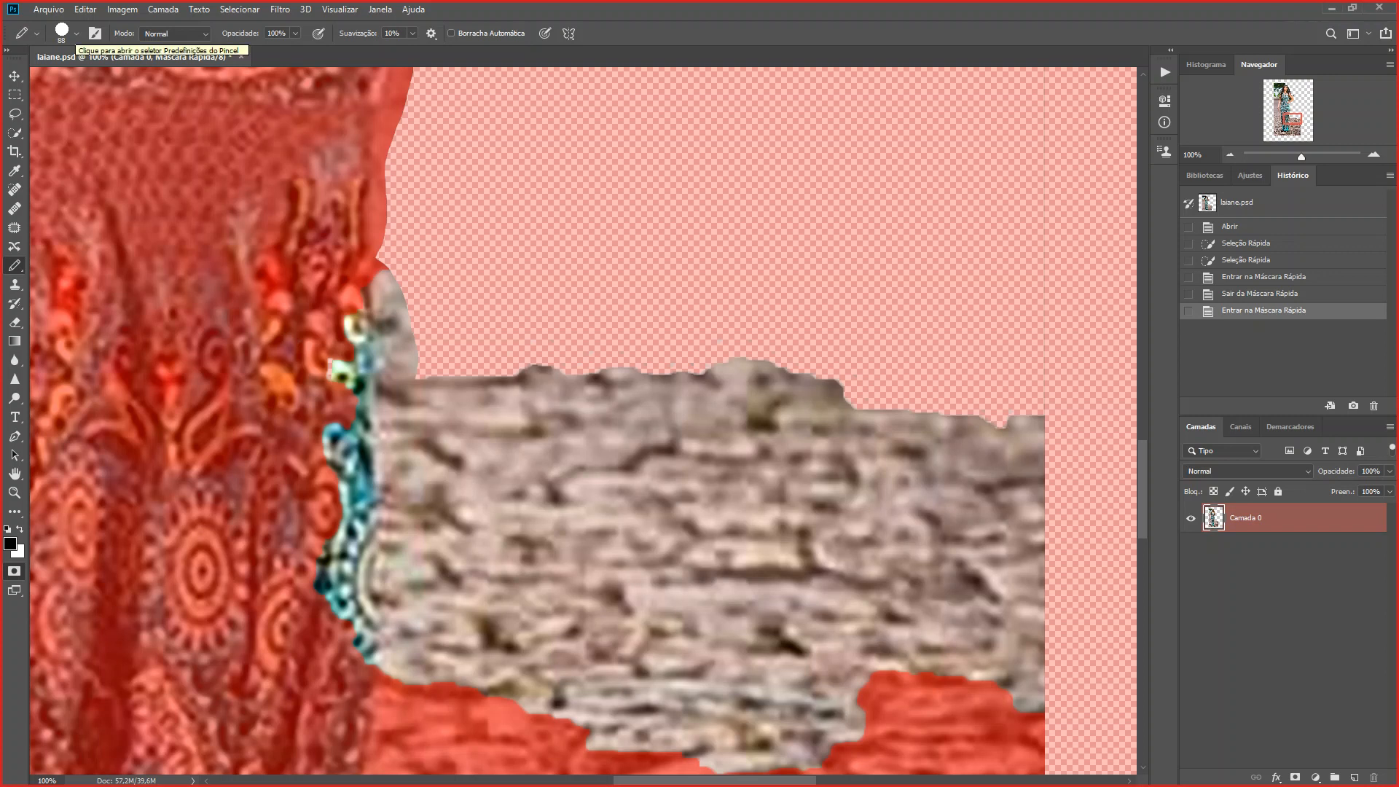
- Look over the Pencil's hardness setting and the general brush presets without choosing another brush
left_click(75, 33)
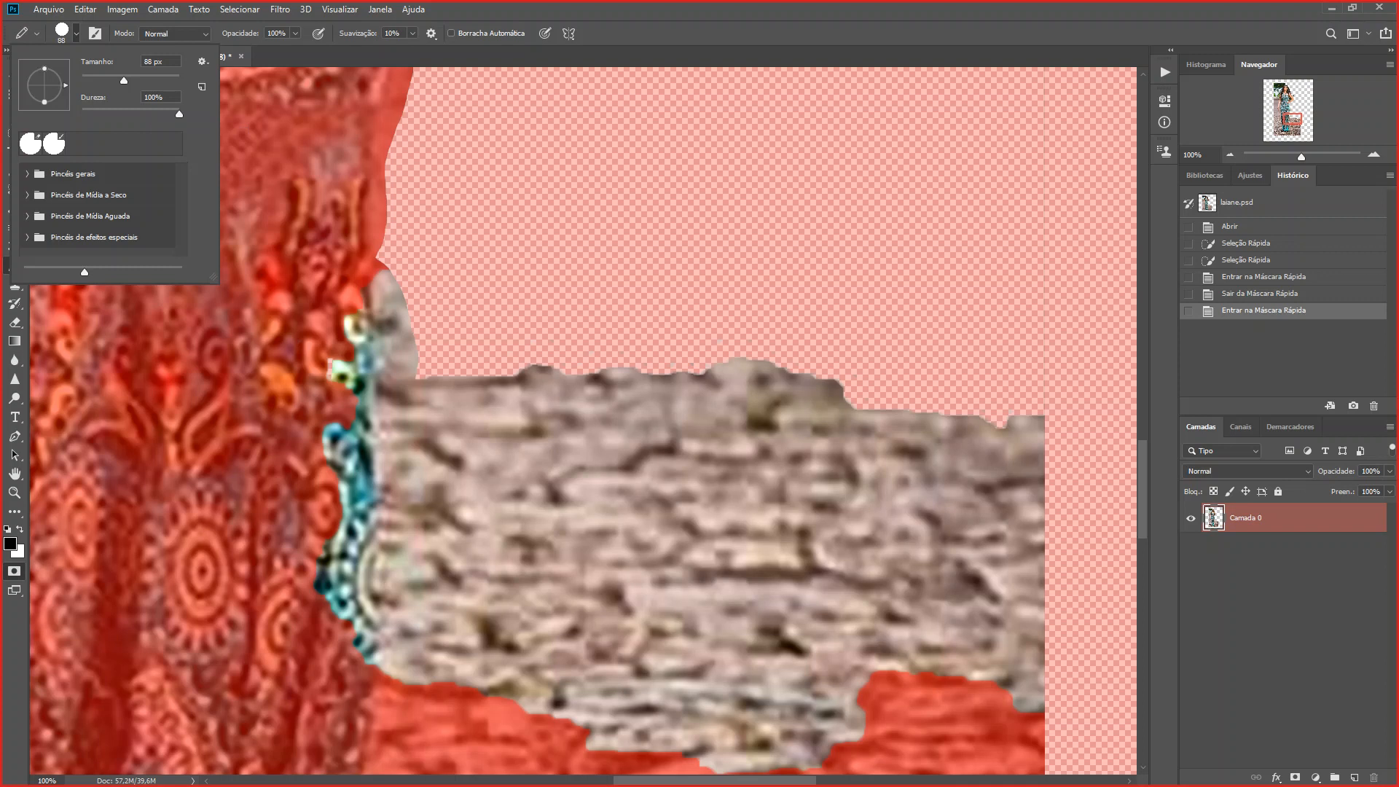
left_click(179, 113)
left_click(28, 174)
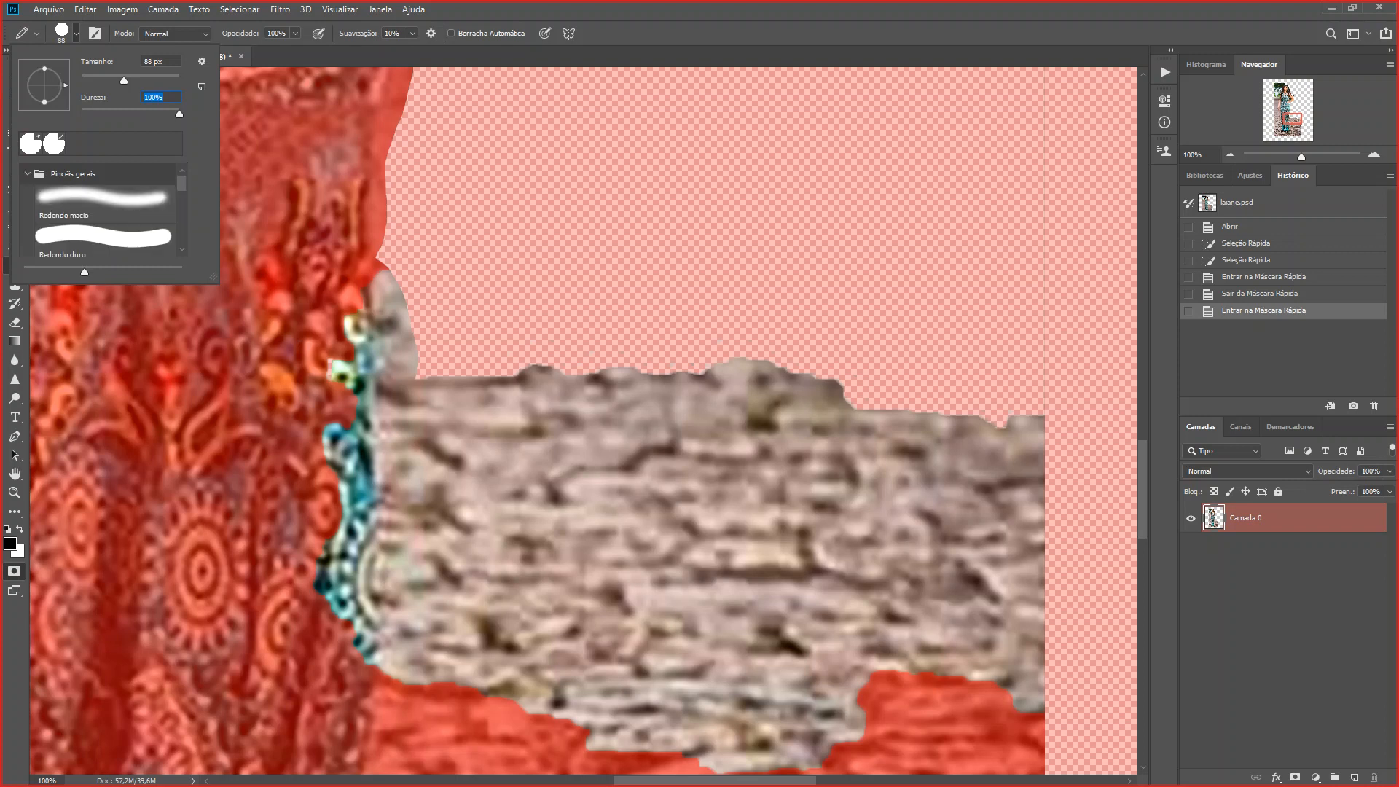
scroll(102, 212, "down", 2)
scroll(102, 211, "up", 2)
left_click(28, 174)
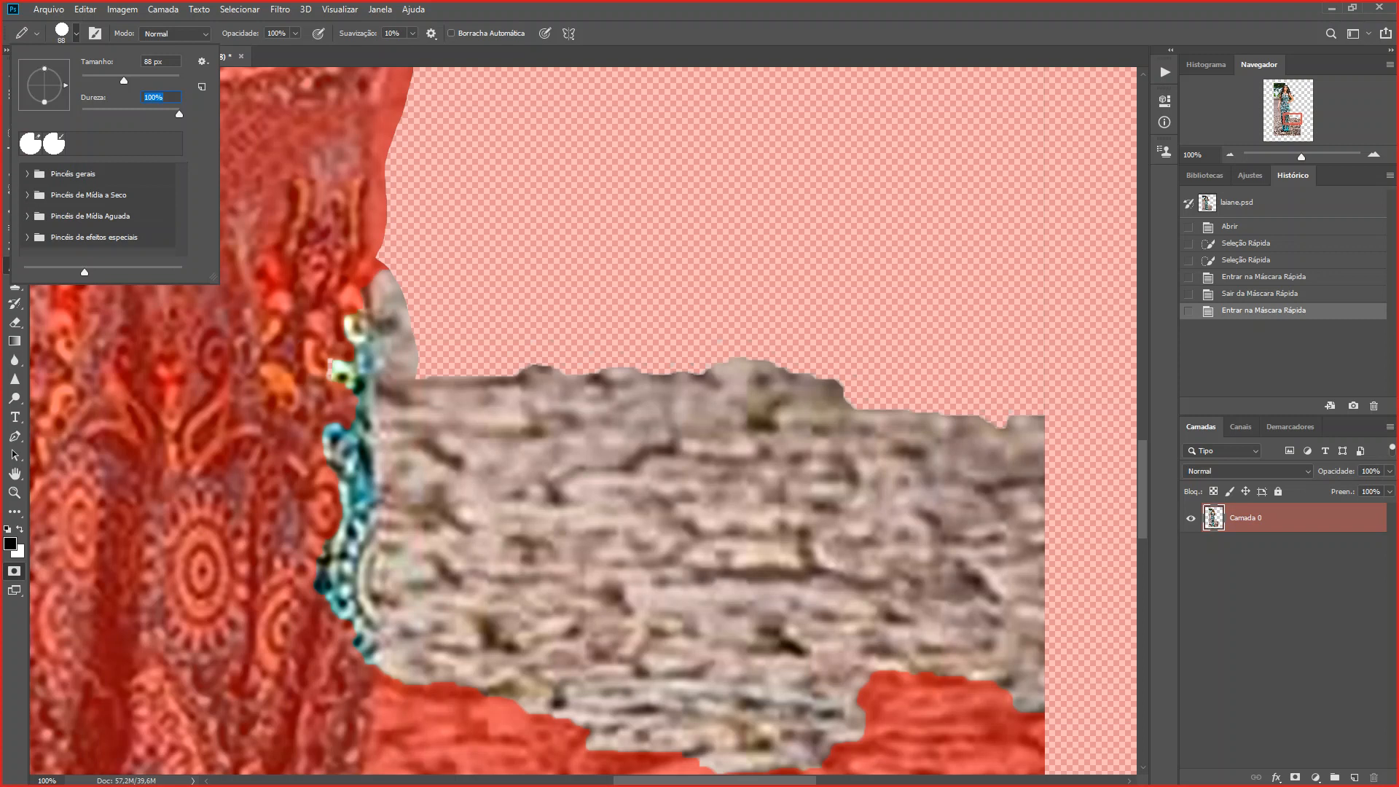
key("Return")
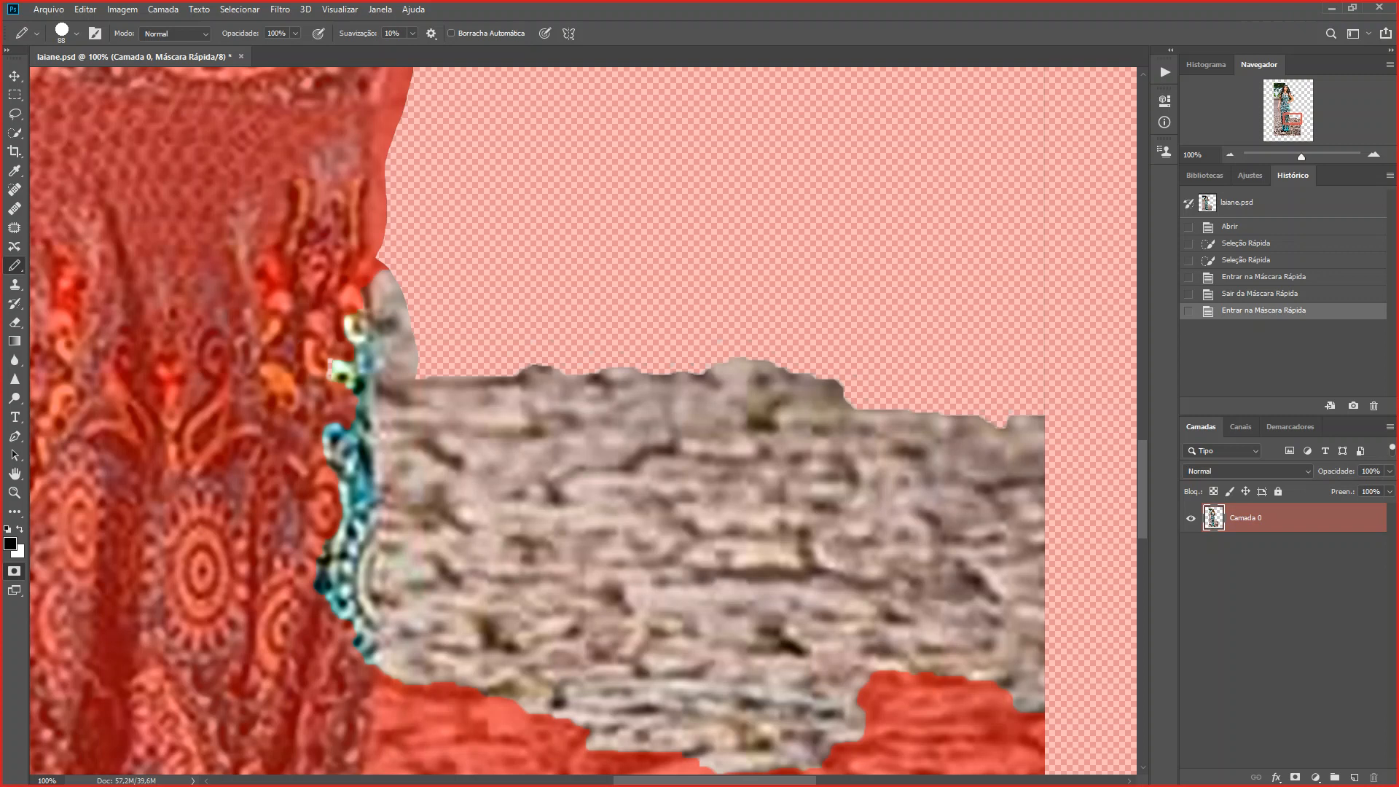
- Toggle Quick Mask off and on again, and try foreground reds such as b12a2a while in the mask
key("q")
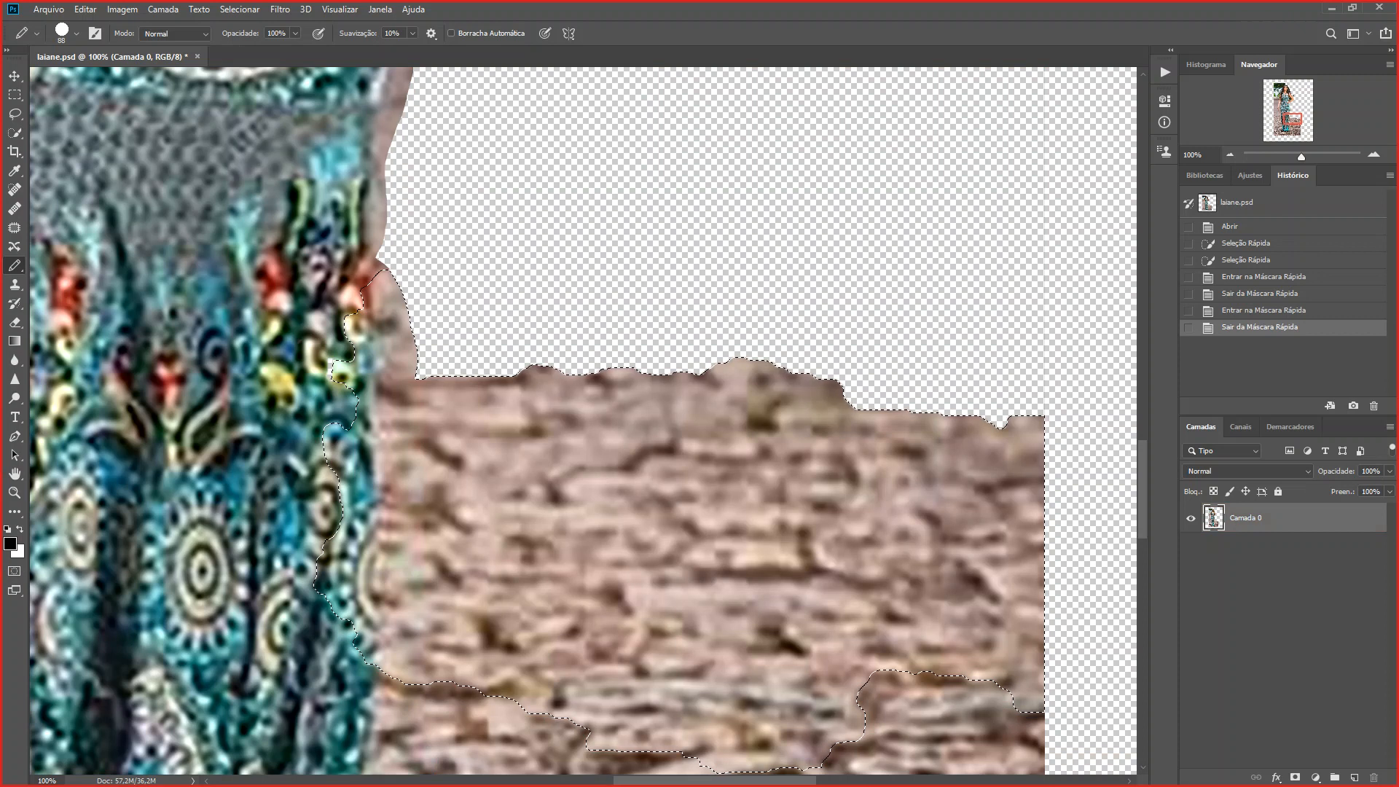
key("q")
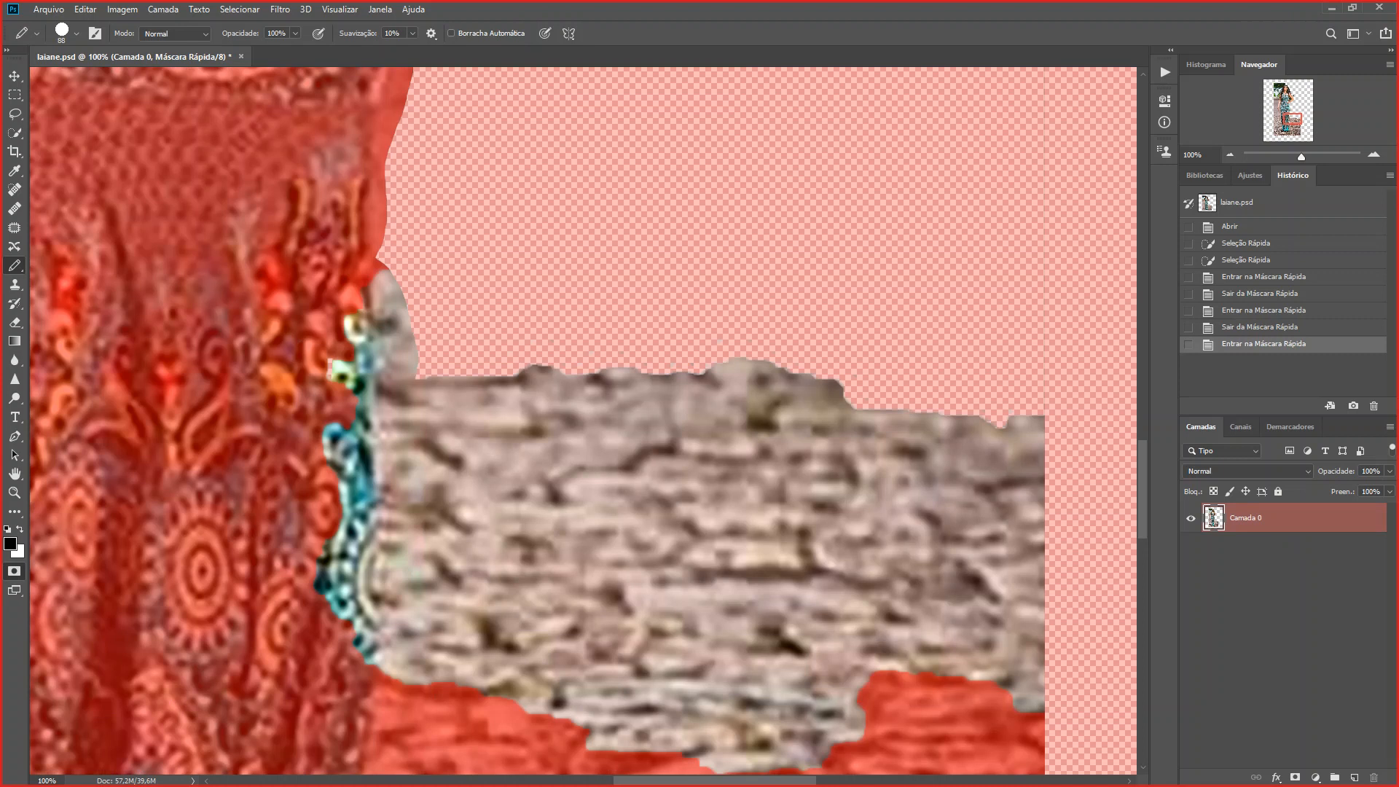
left_click(10, 543)
left_click(628, 293)
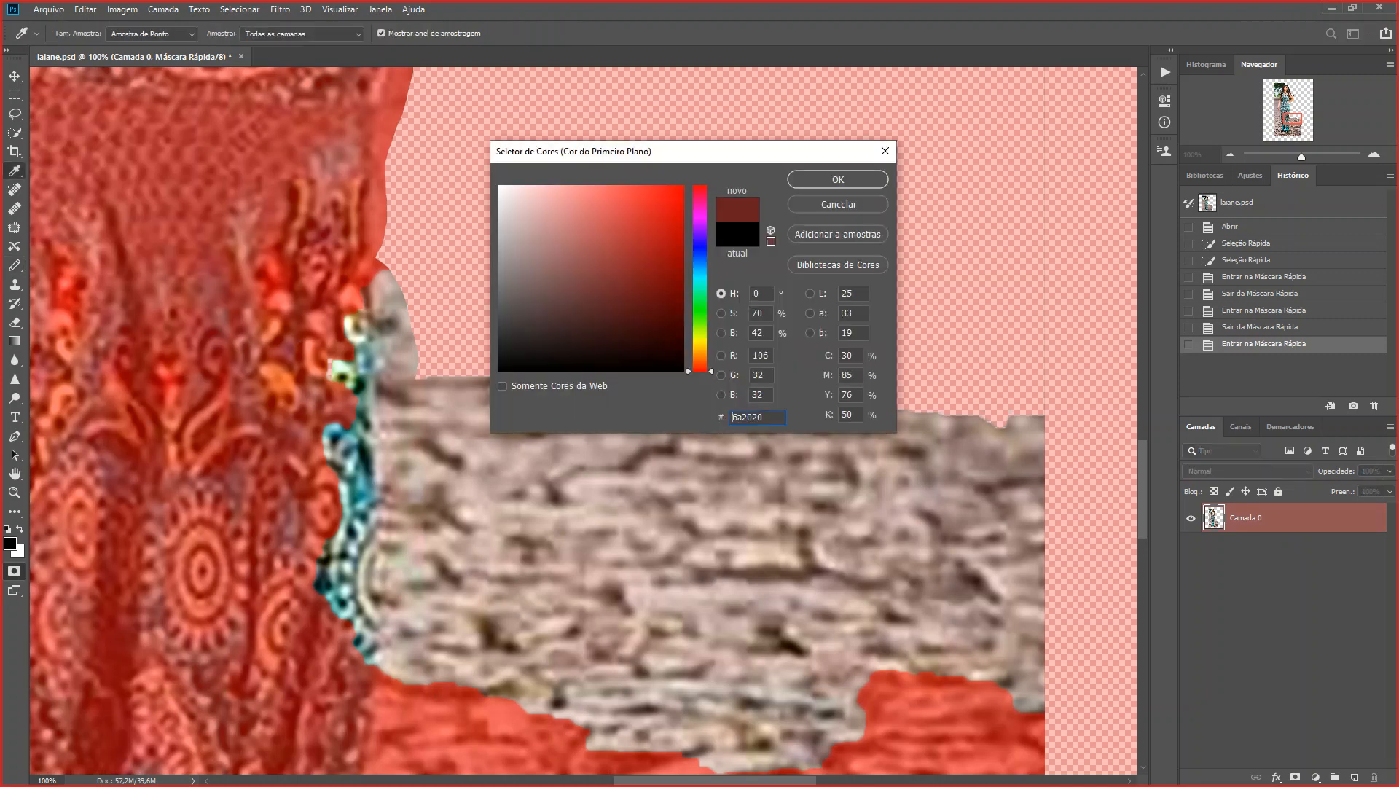
left_click(639, 242)
key("Return")
key("b")
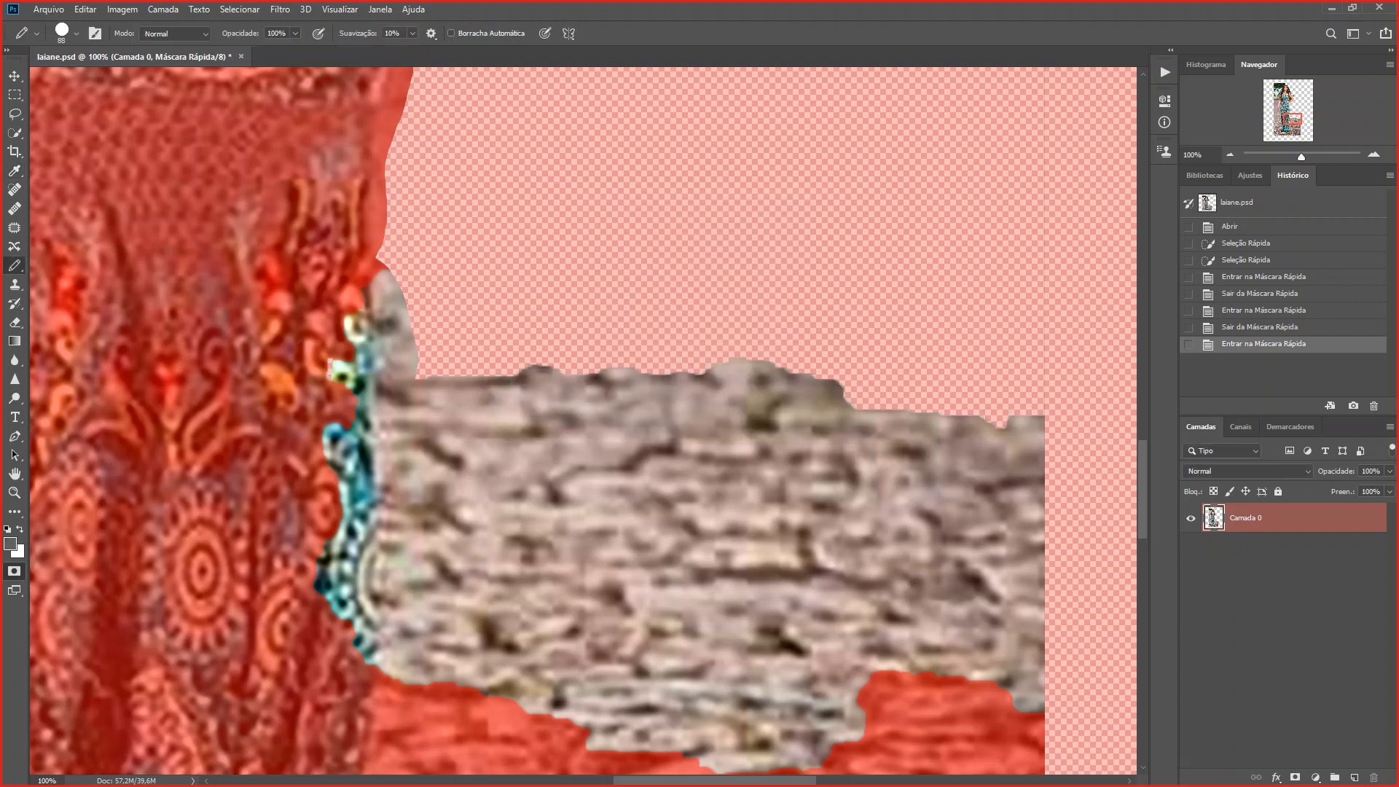
left_click(10, 544)
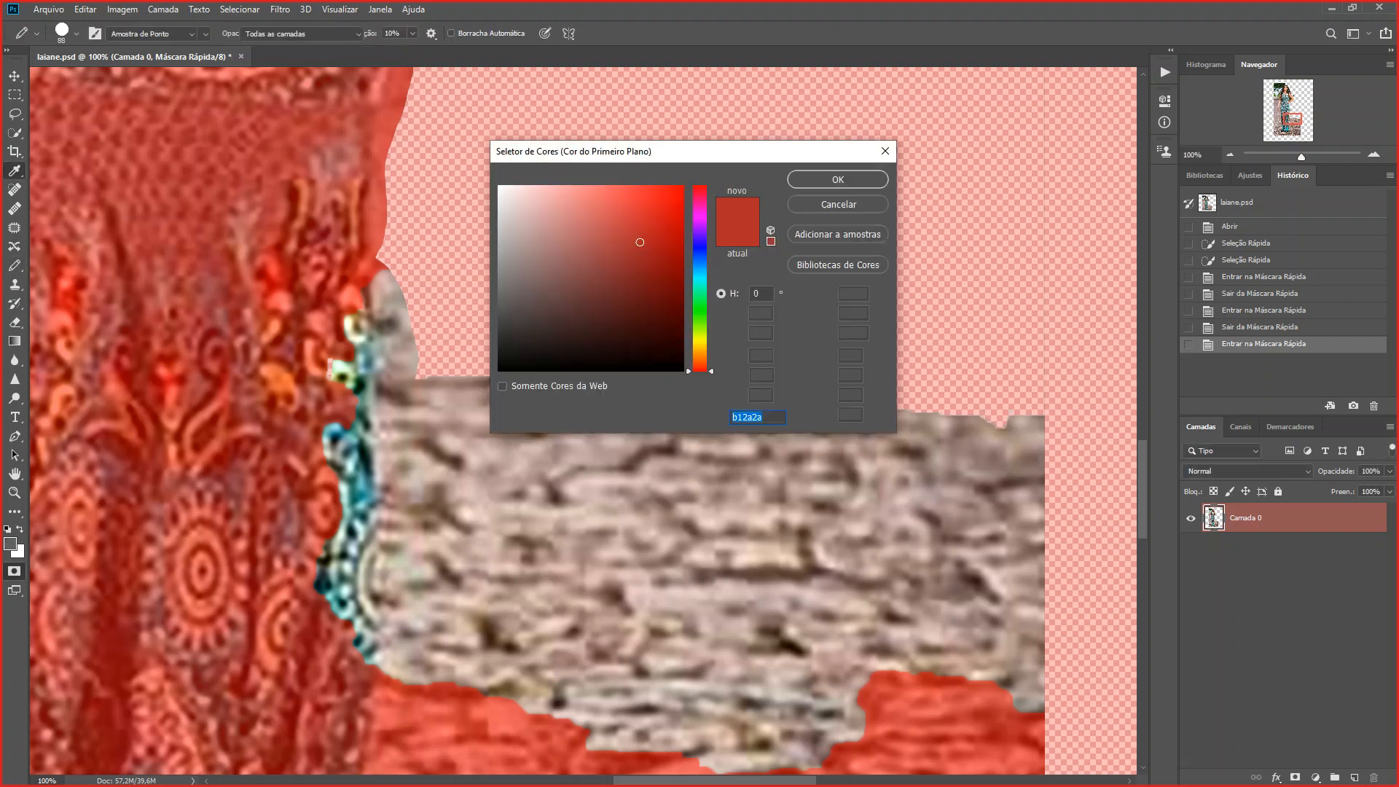
left_click(671, 214)
key("Return")
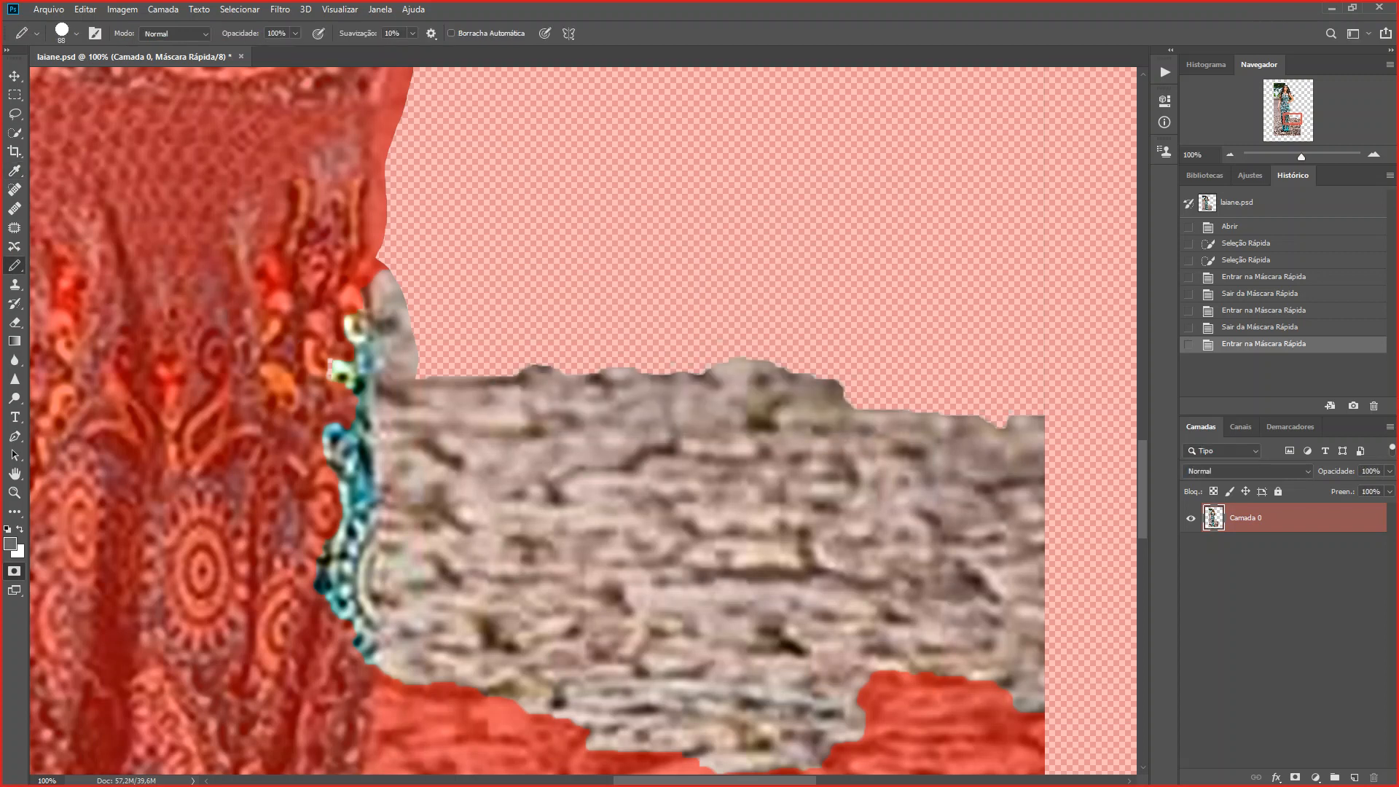
- Check the image mode options, leave Quick Mask mode, and set the foreground color to red bf1919
left_click(122, 9)
mouse_move(131, 48)
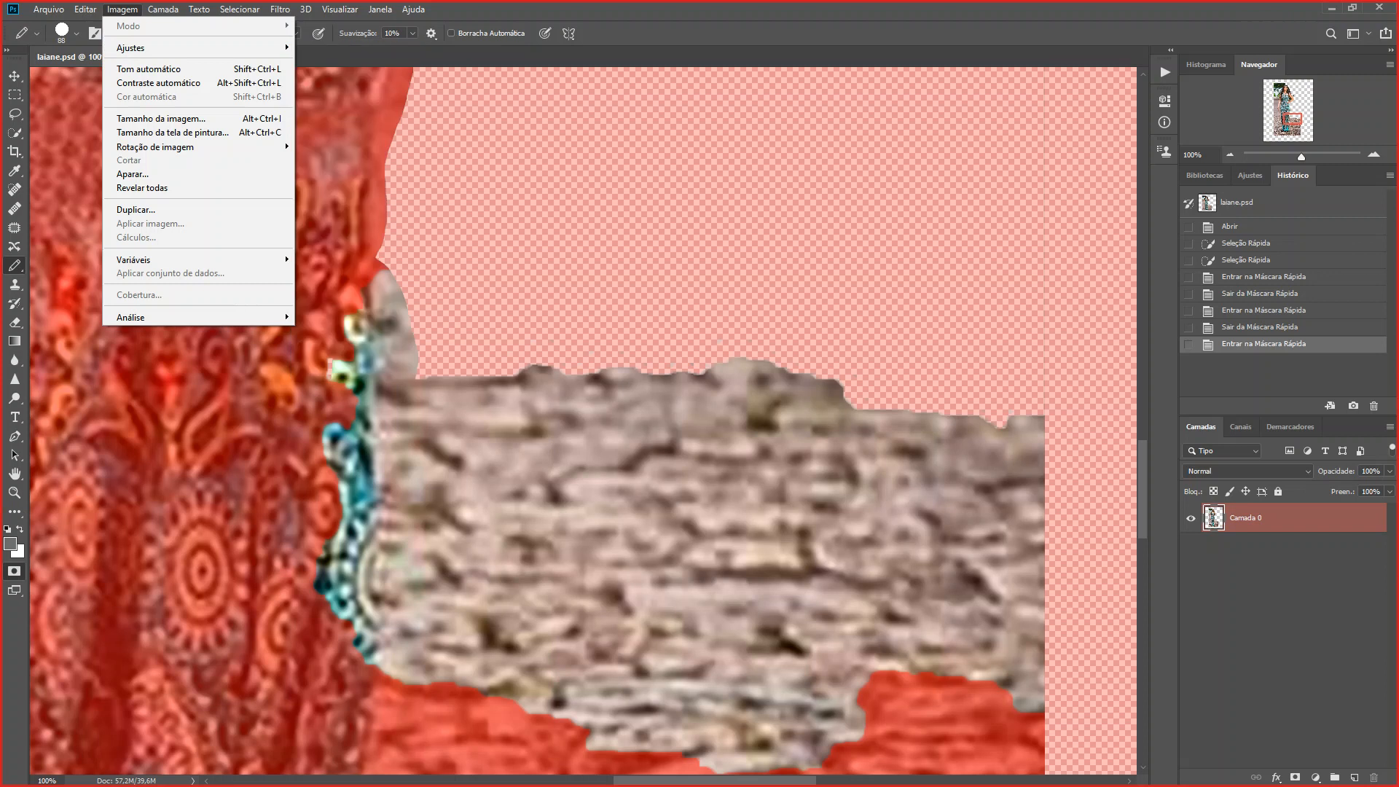
key("Escape")
key("q")
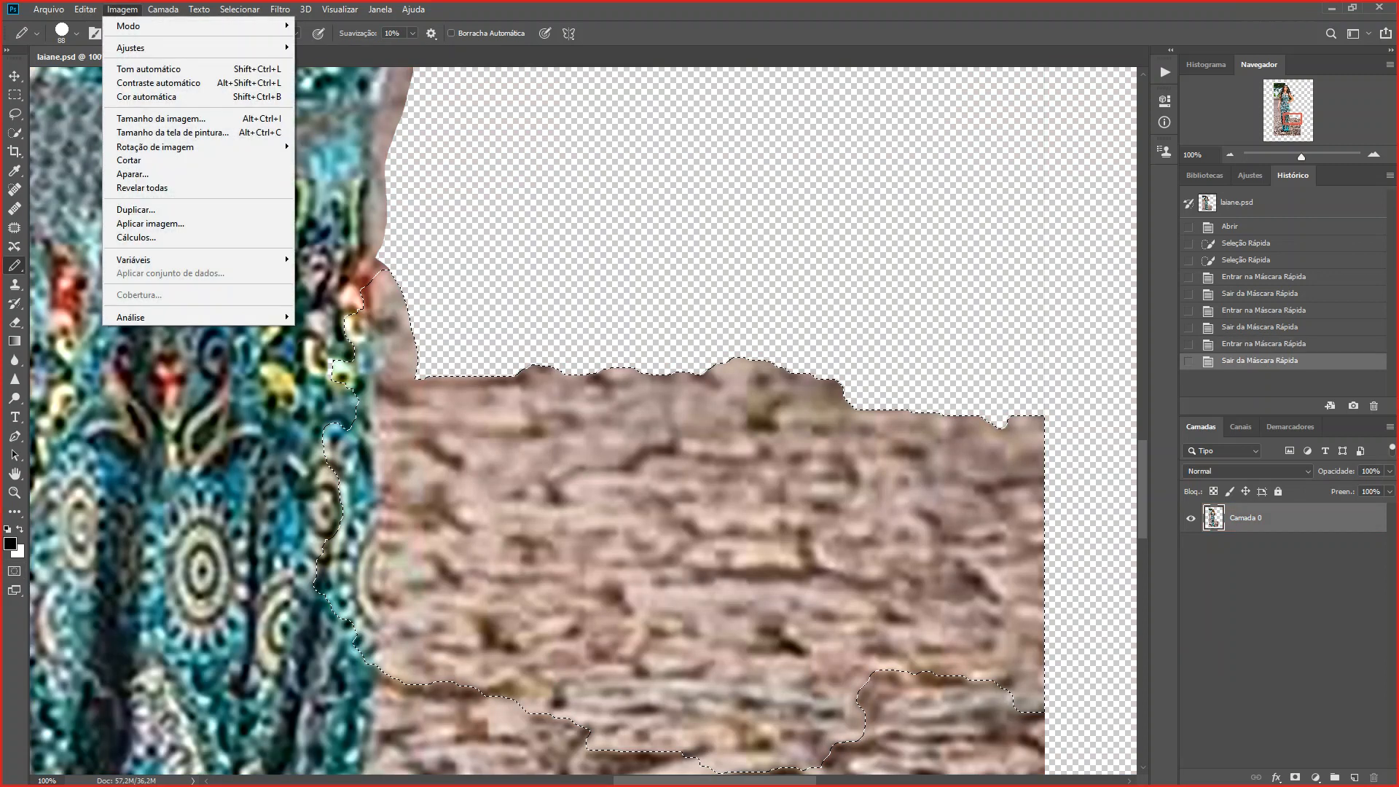
key("Escape")
left_click(10, 544)
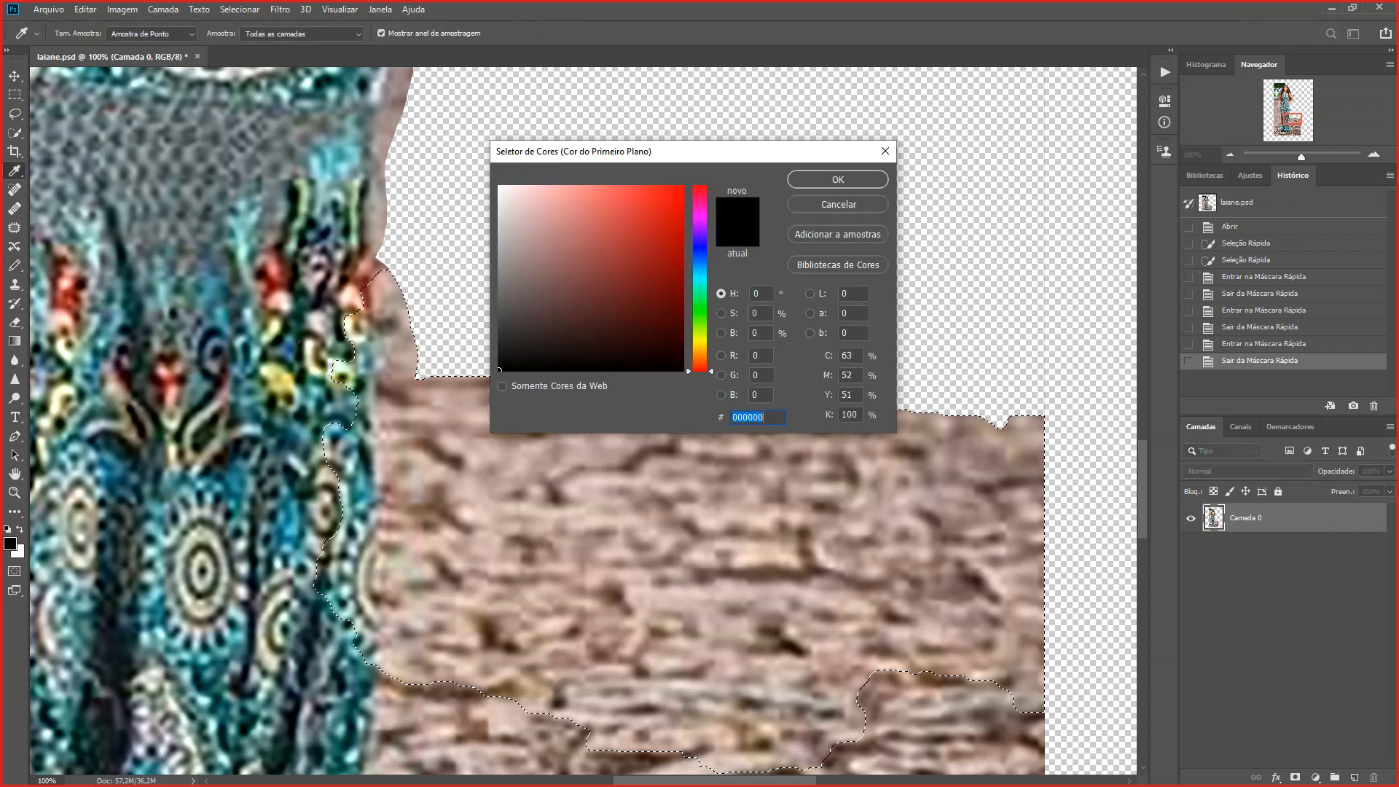
left_click(659, 231)
left_click(838, 179)
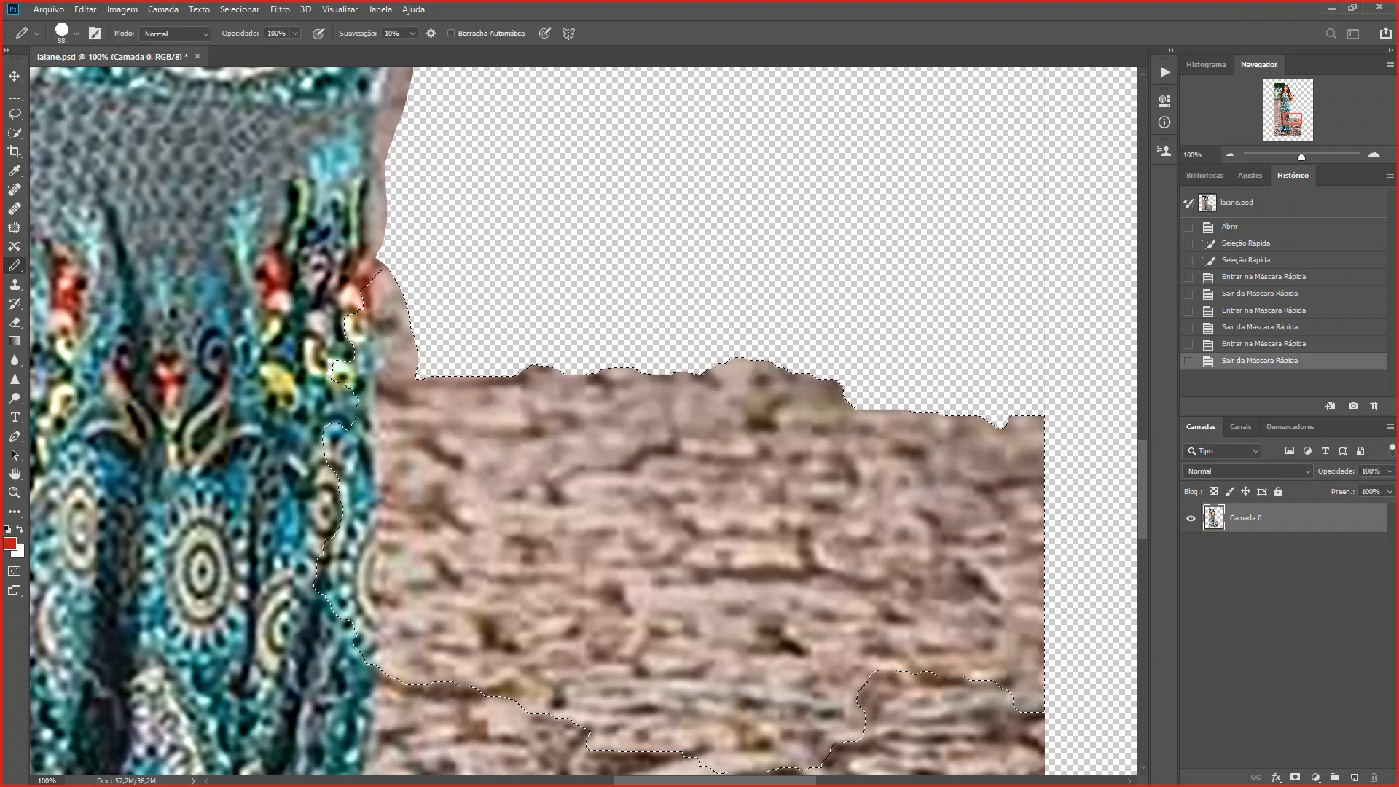
- Set the background color to a dark yellow with a hue of 65°
left_click(17, 551)
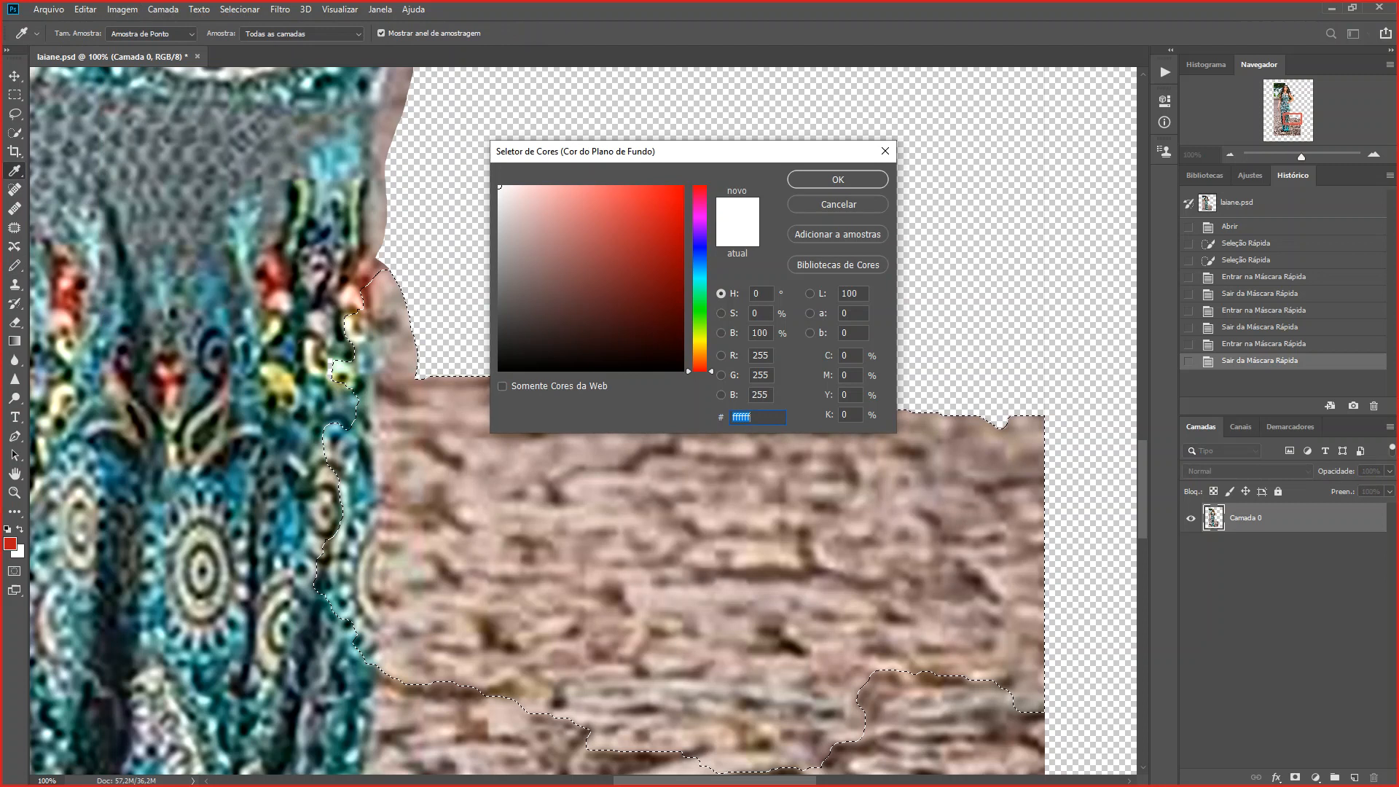
left_click(699, 337)
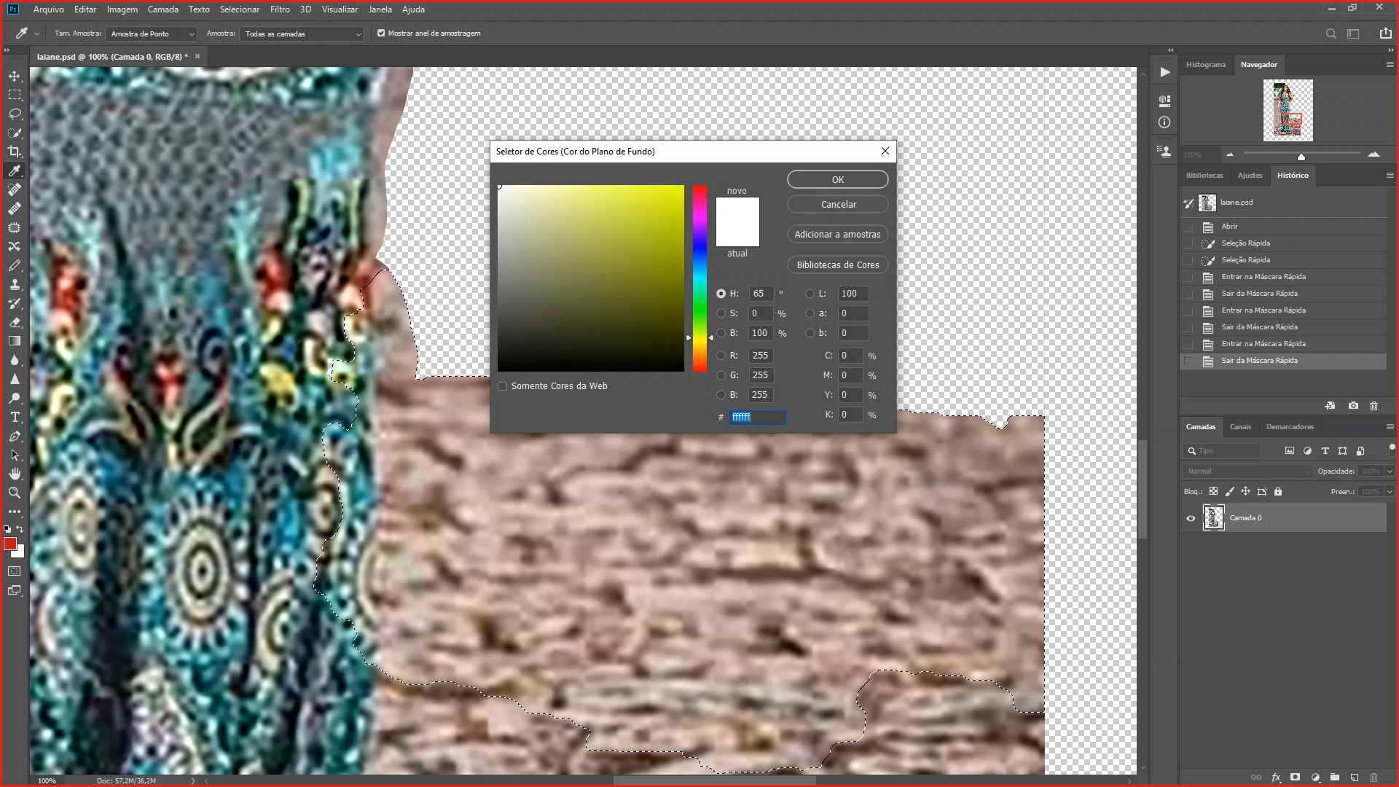
left_click(652, 229)
key("Return")
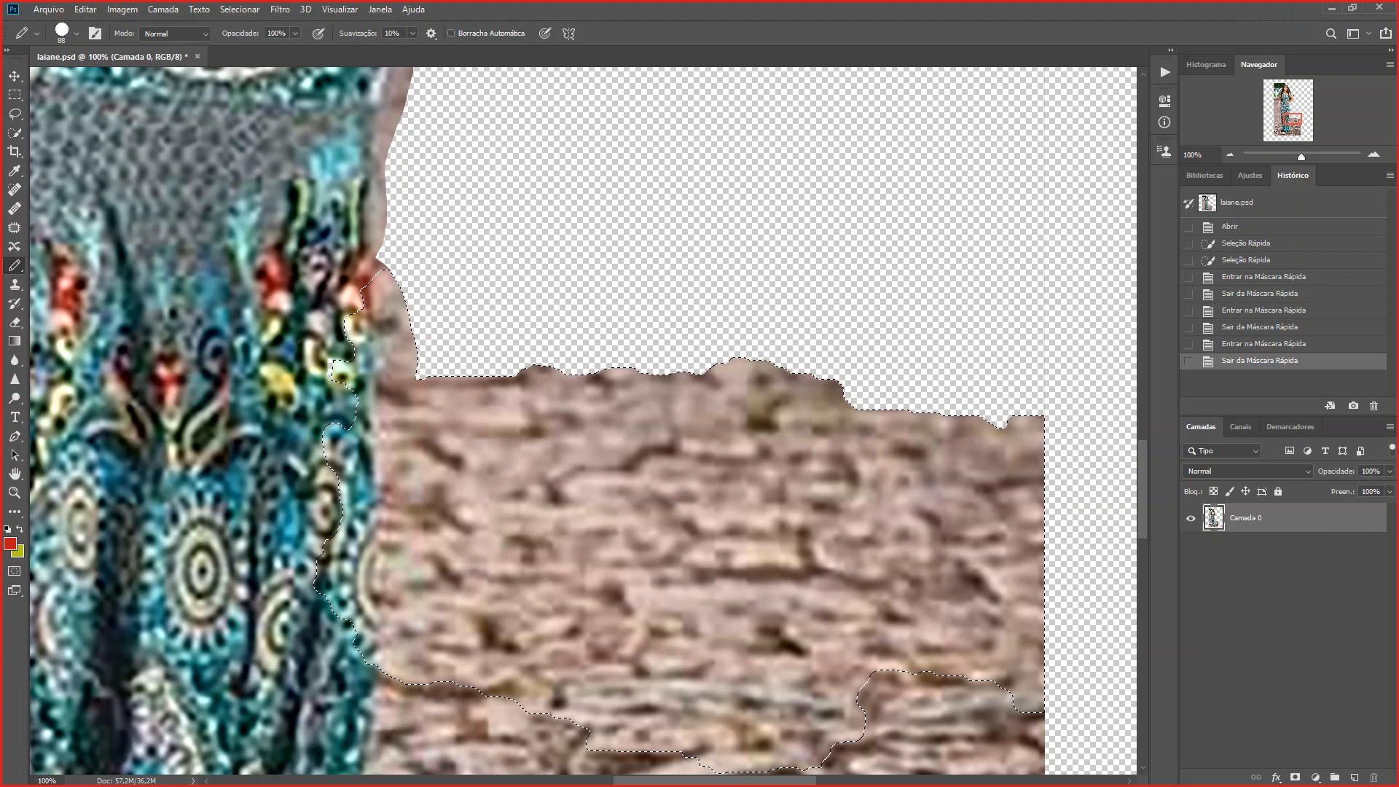
- Try the foreground hex codes 000000, ffffff and ff0000, and apply c42c2c
left_click(10, 543)
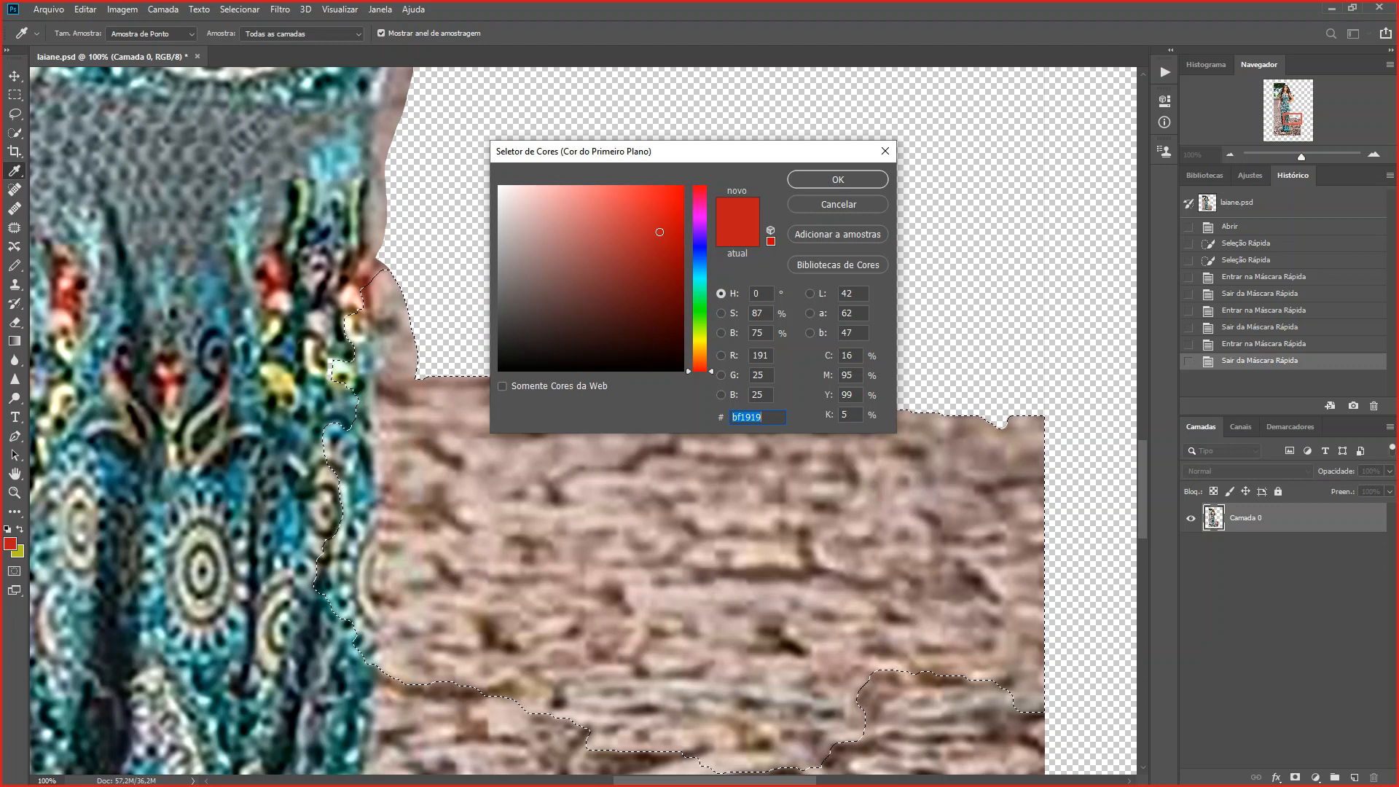
type("000000")
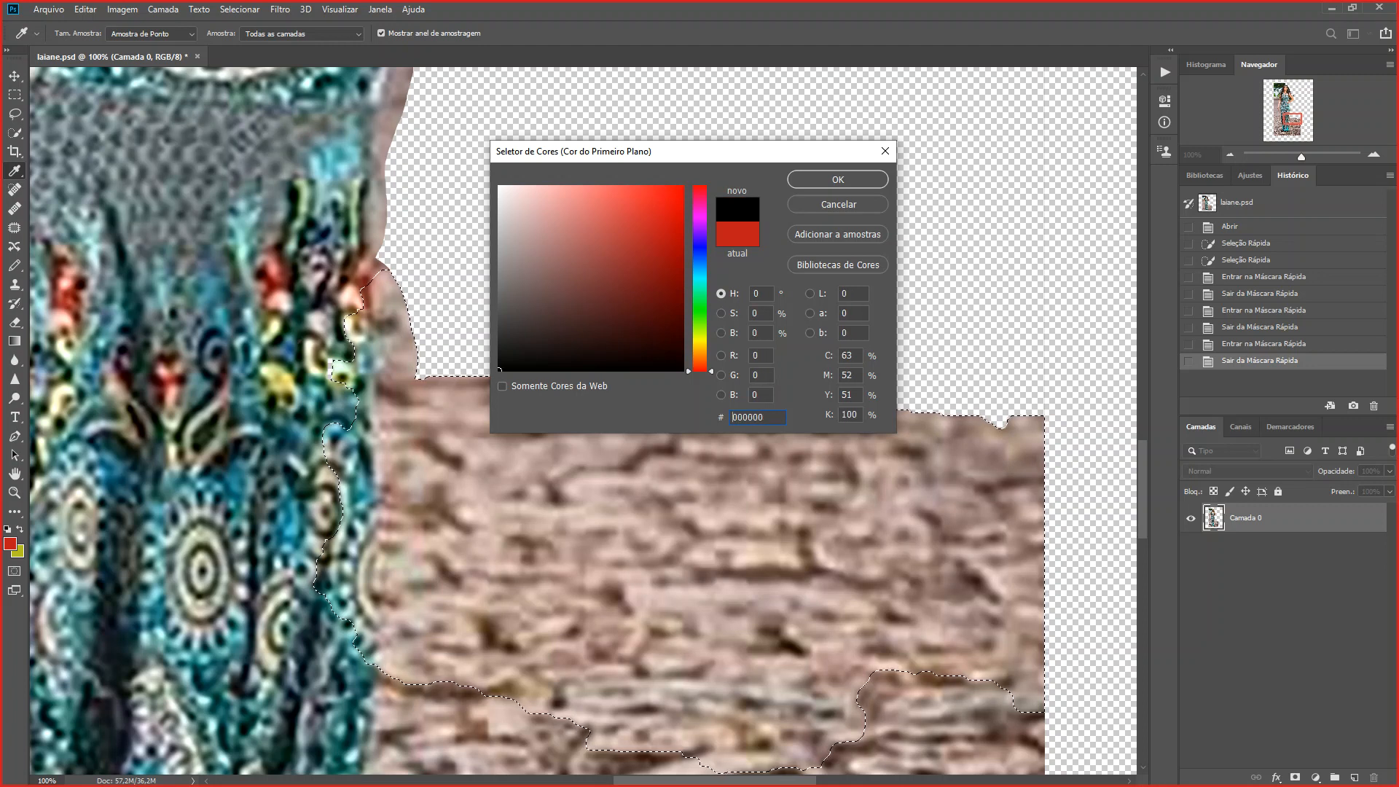
key("ctrl+a")
type("ffffff")
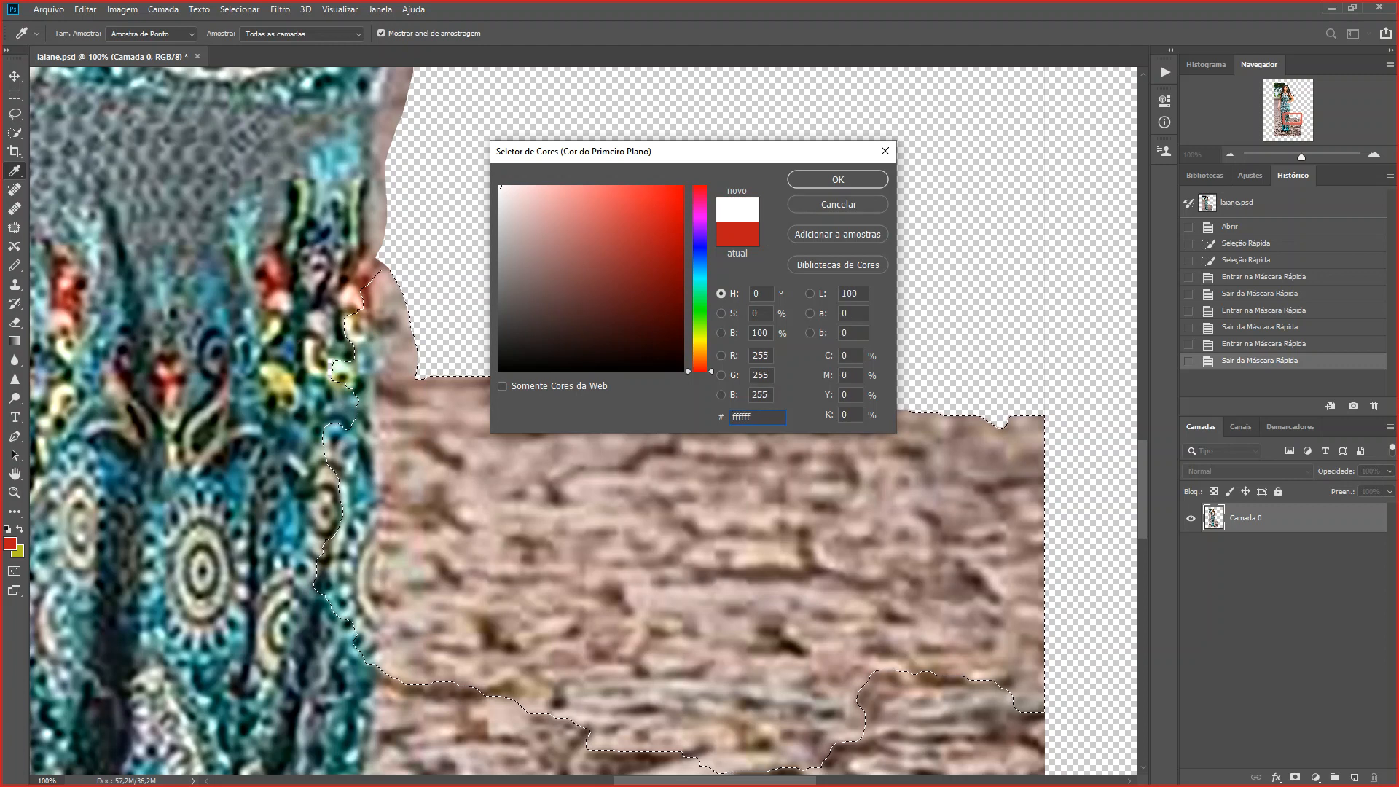
key("ctrl+a")
type("ff0000")
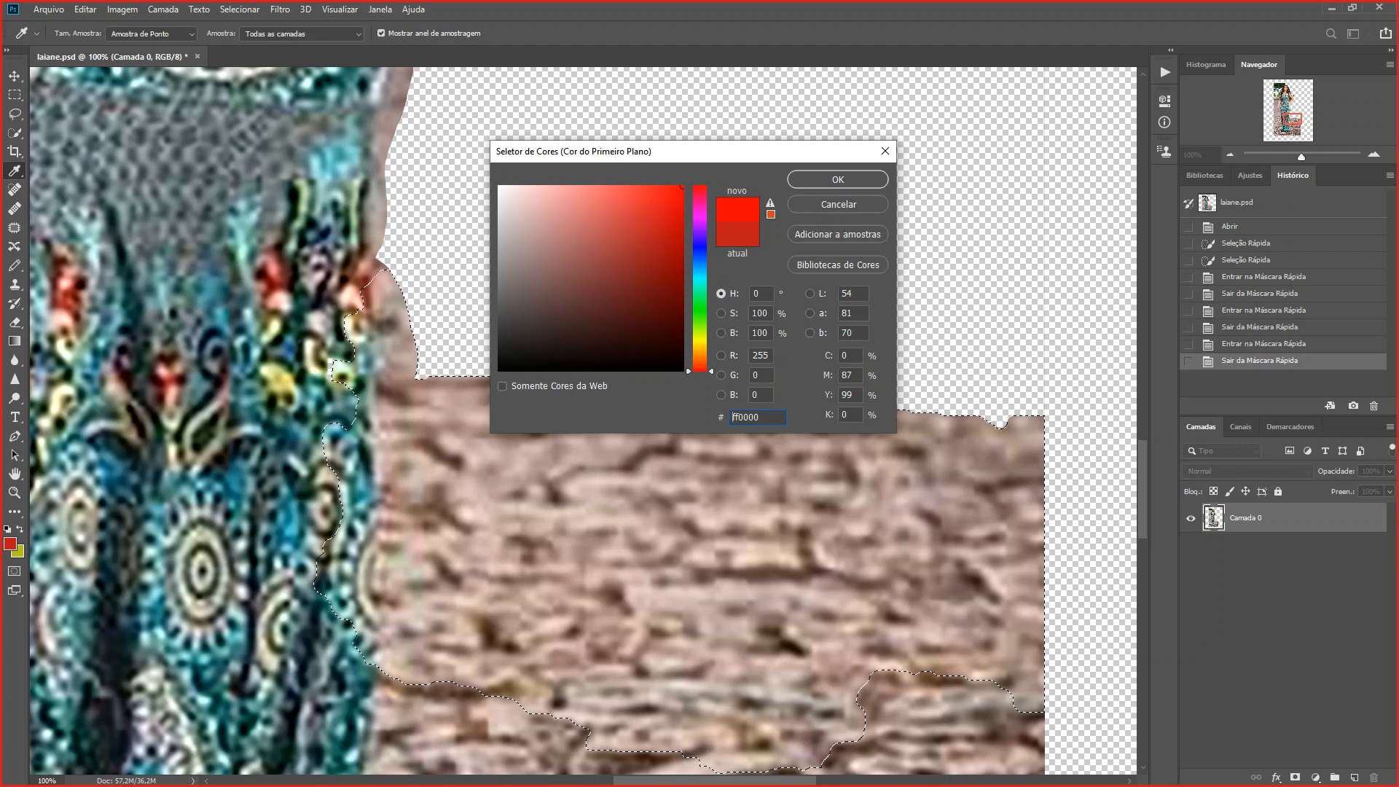
type("c42c2c")
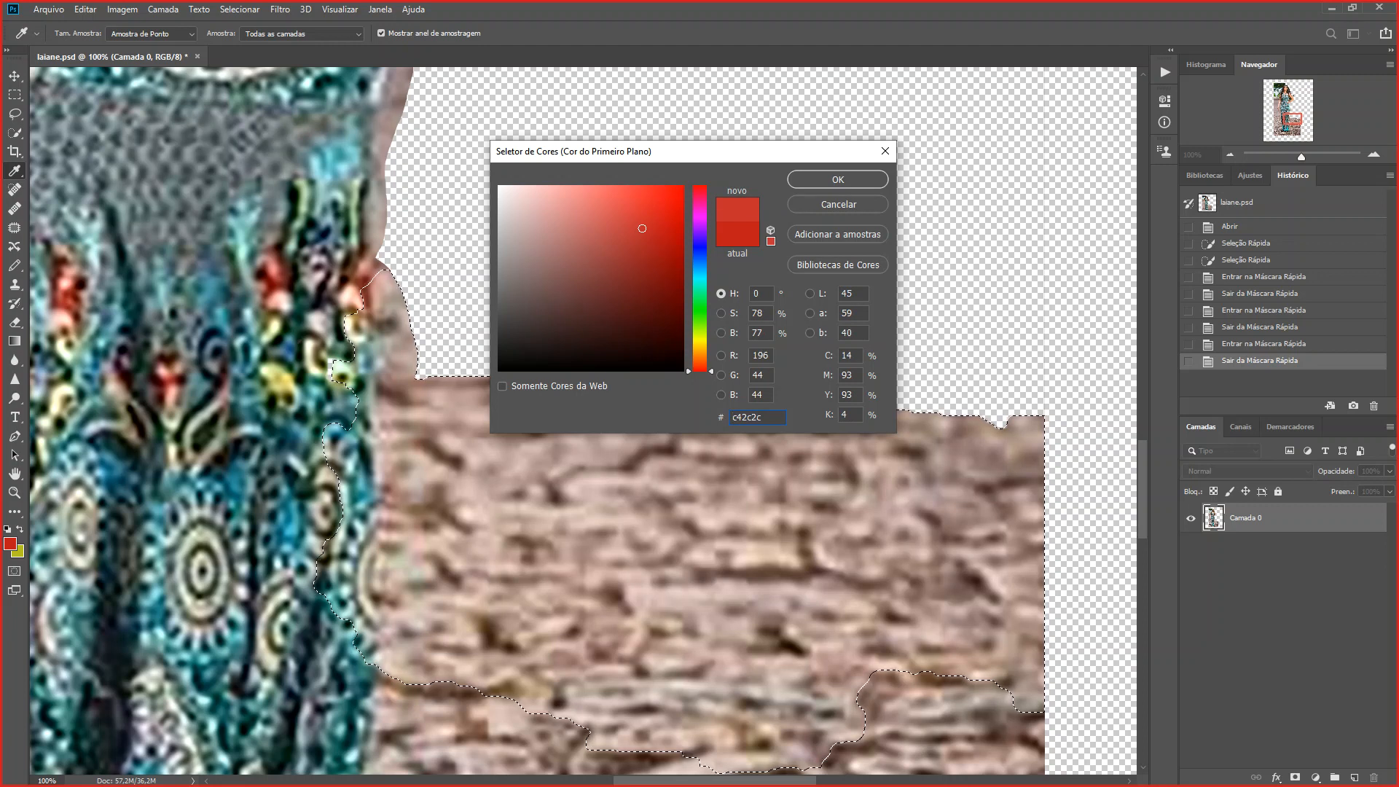
key("Return")
key("b")
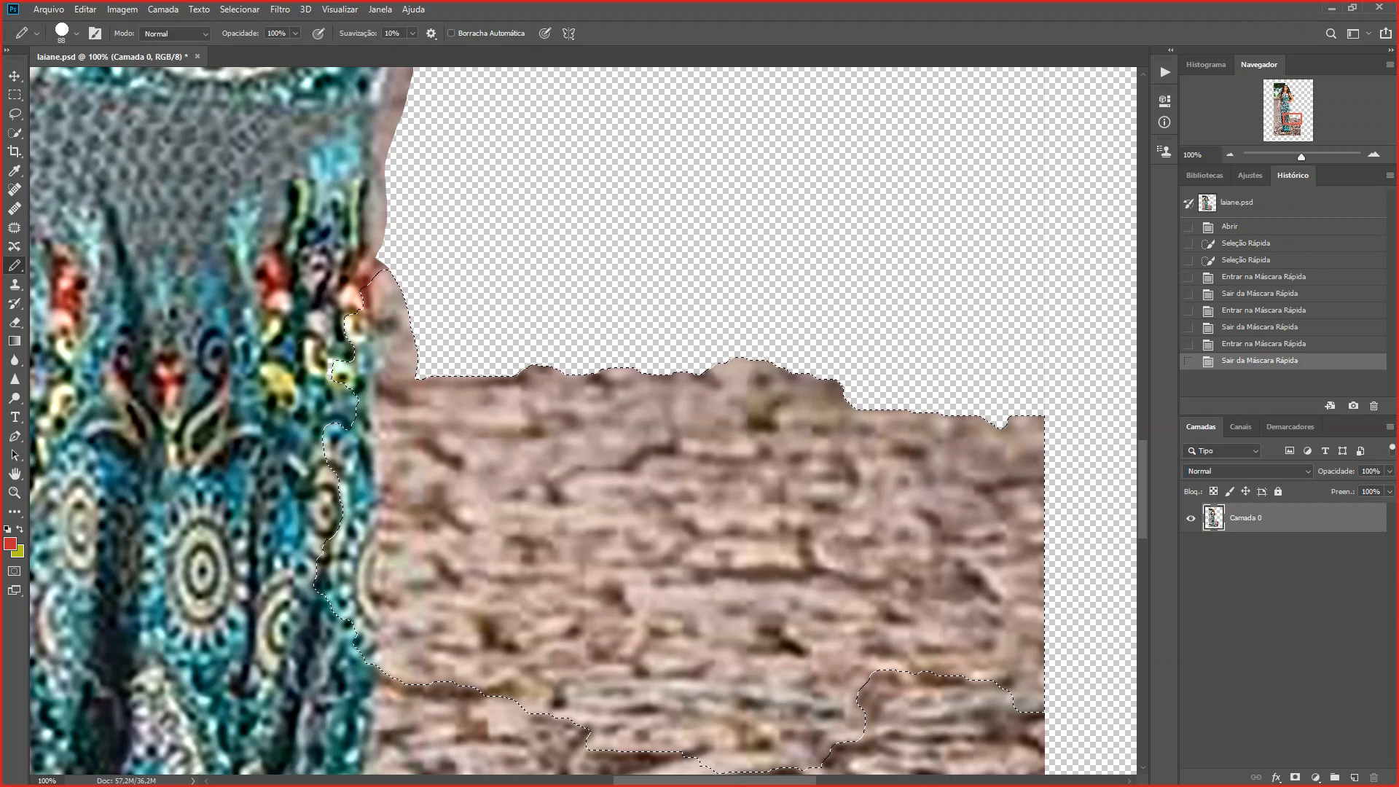
- In Quick Mask mode, paint black with the Pencil over the missed areas along the dress edge, and return to the selection
key("d")
left_click(13, 570)
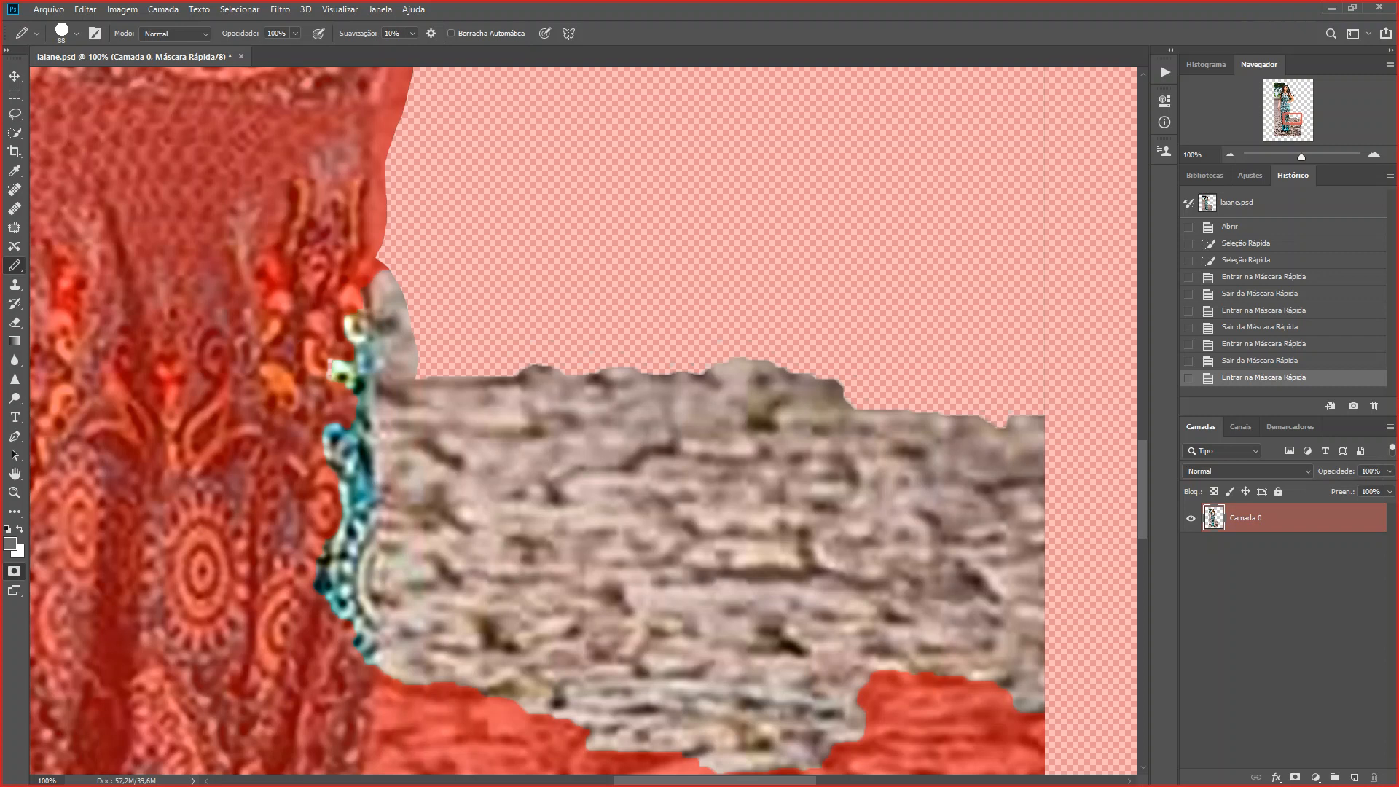
key("d")
mouse_move(349, 535)
left_mouse_down()
mouse_move(321, 609)
mouse_move(323, 443)
mouse_move(356, 430)
left_mouse_up()
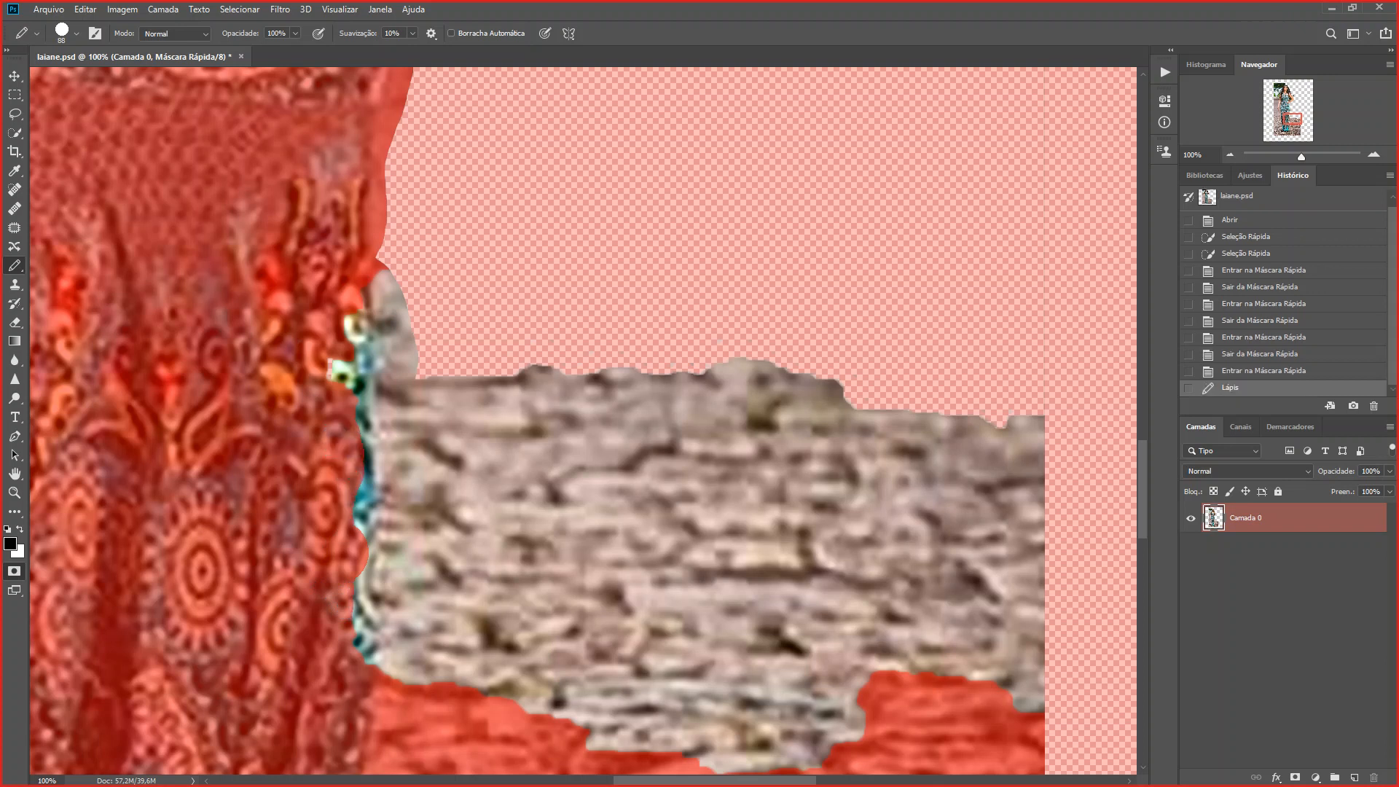
left_click(330, 376)
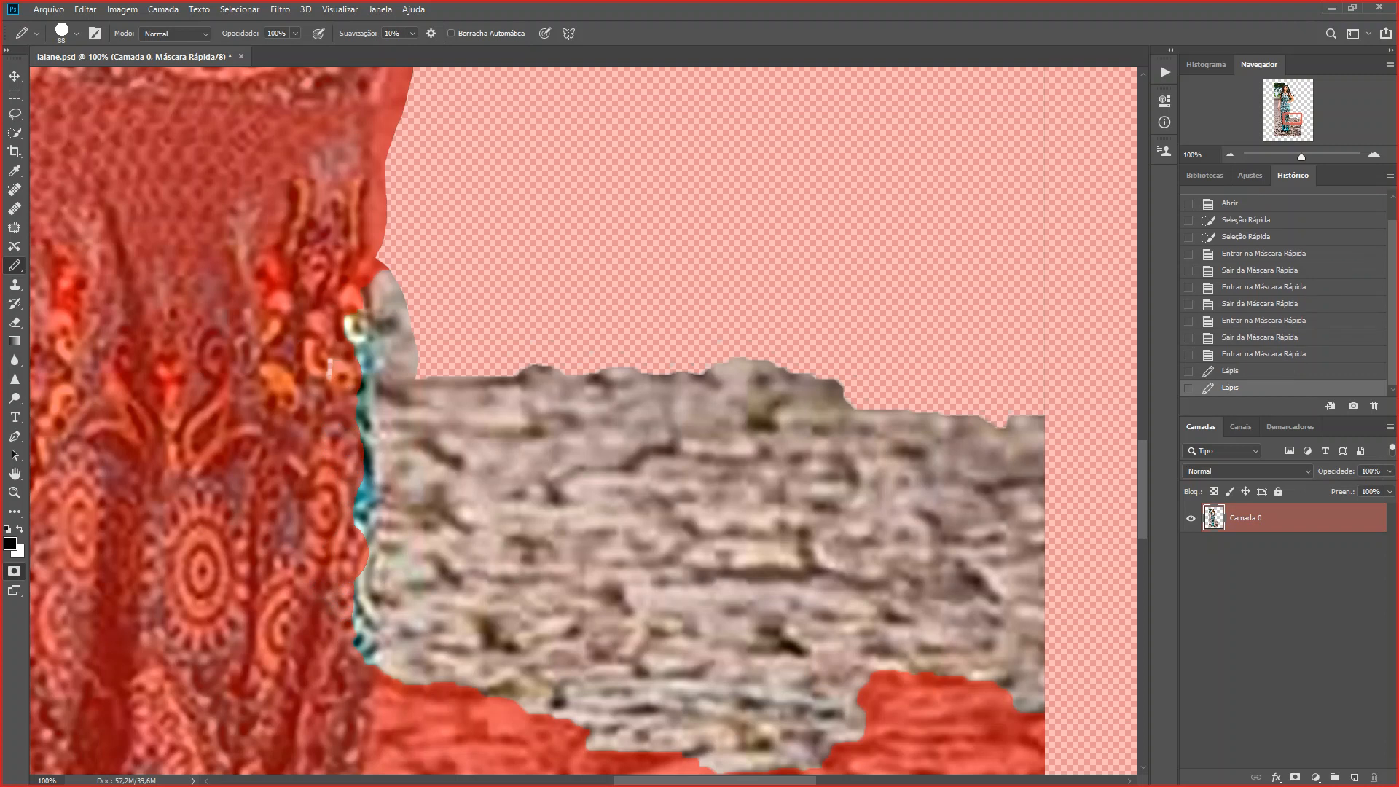
left_click(332, 328)
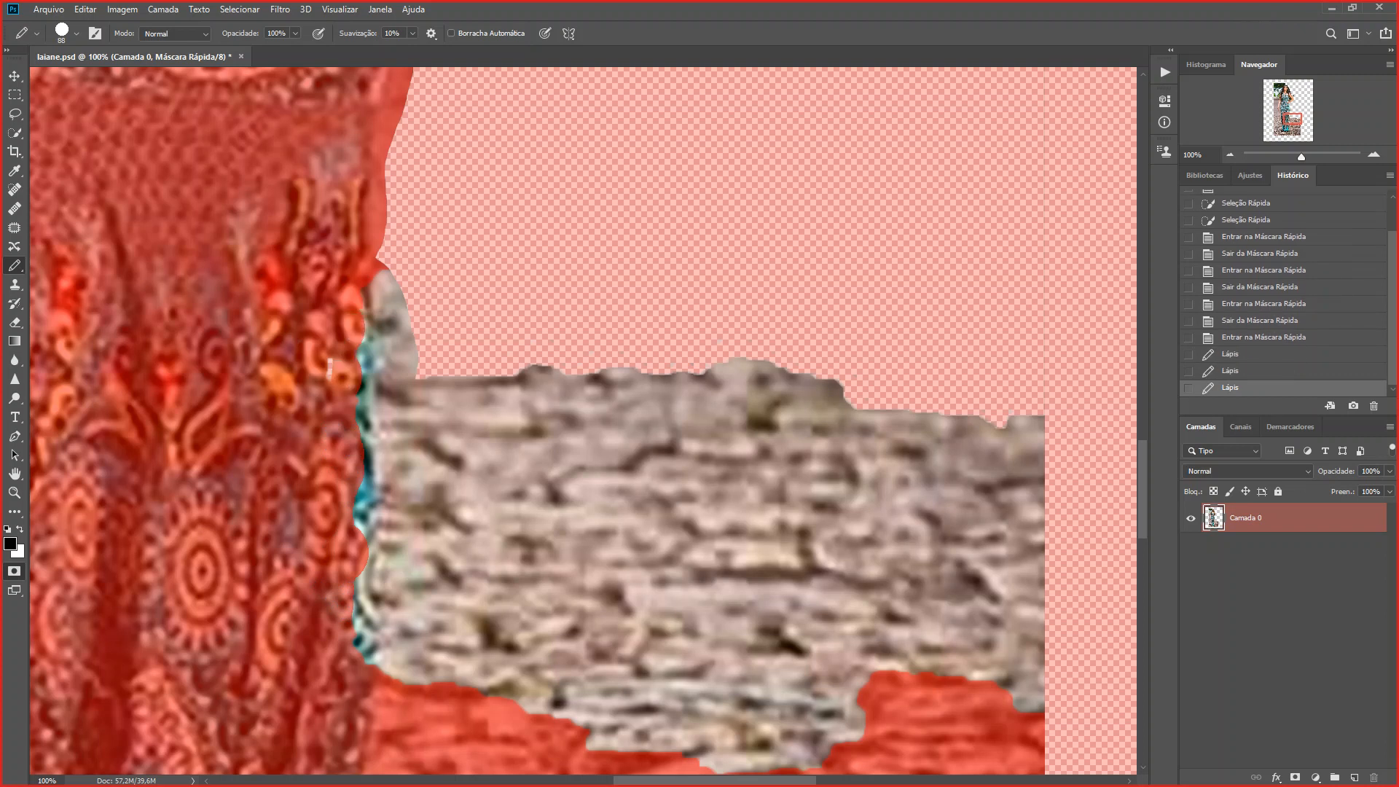
key("q")
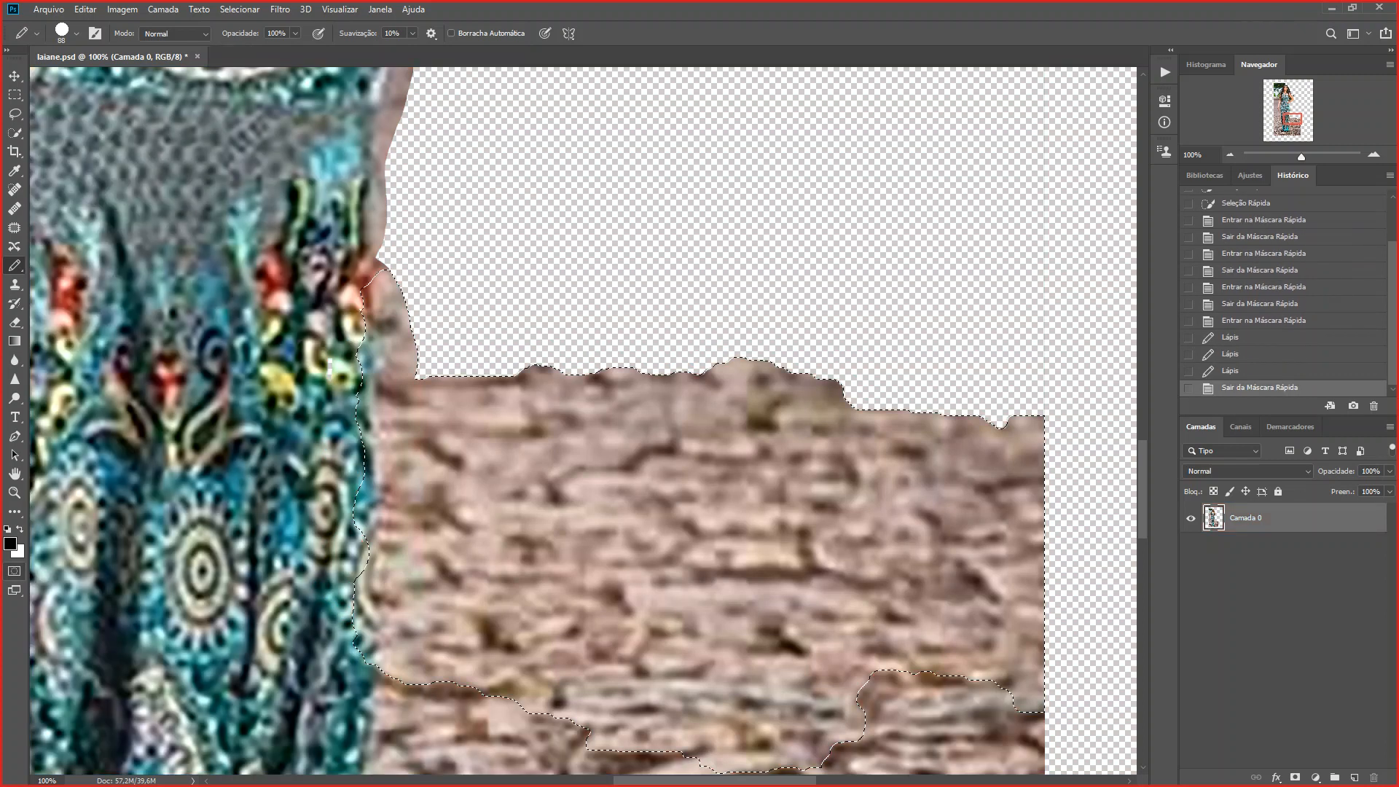
- Try painting black Pencil strokes on the stone pavement outside Quick Mask mode, and undo them
left_click_drag(435, 453, 379, 510)
left_click_drag(364, 579, 916, 552)
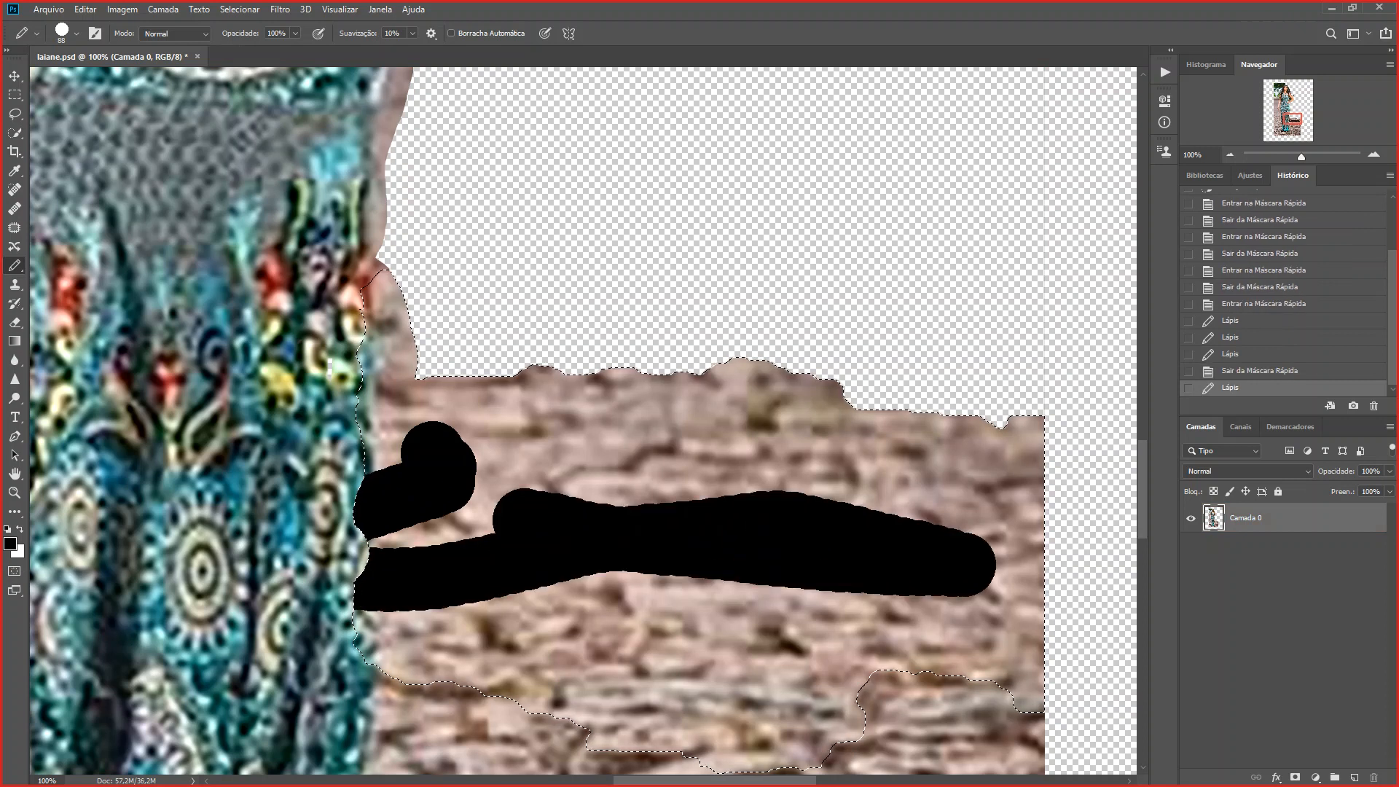
key("ctrl+z")
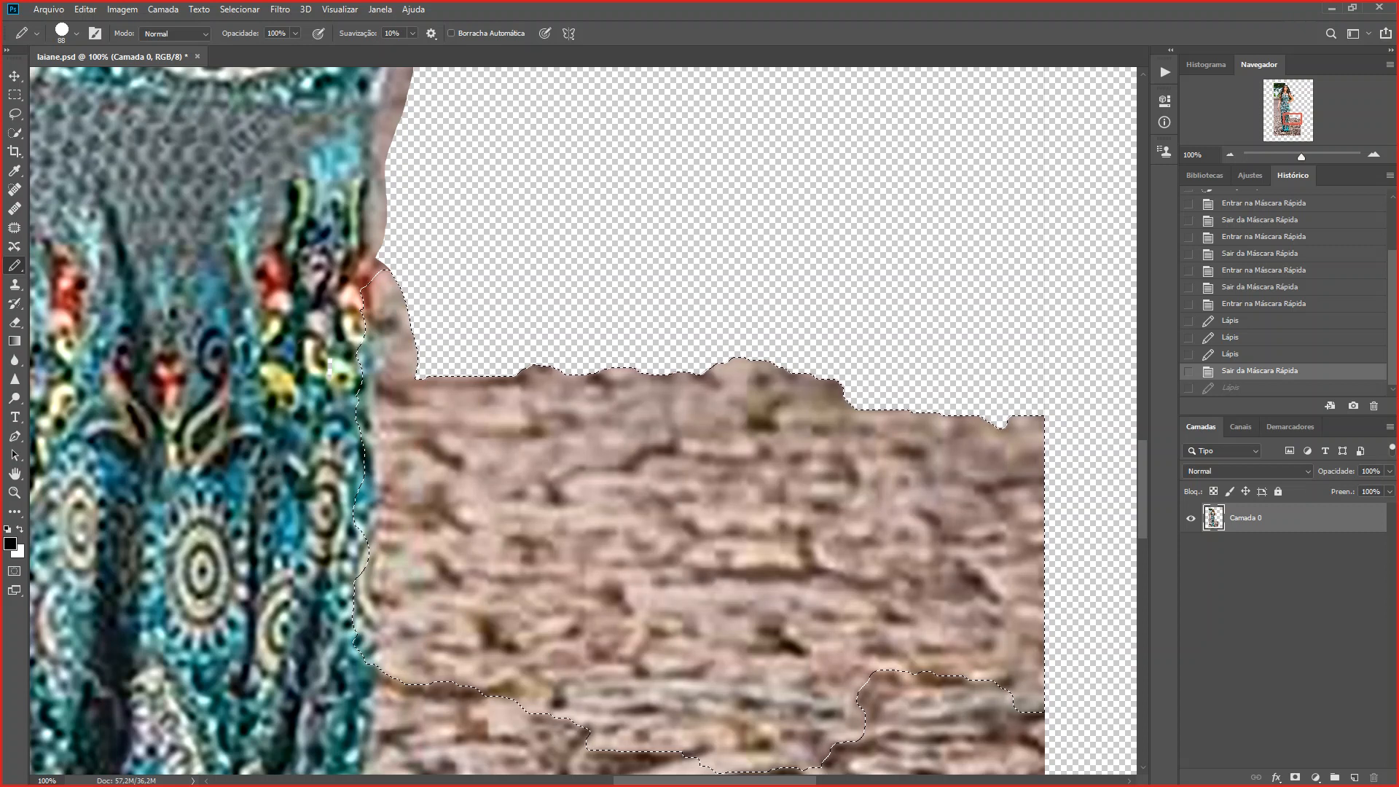
- Re-enter Quick Mask mode and cover the remaining strip of the dress edge beside the pavement with black Pencil strokes
scroll(533, 421, "down", 5)
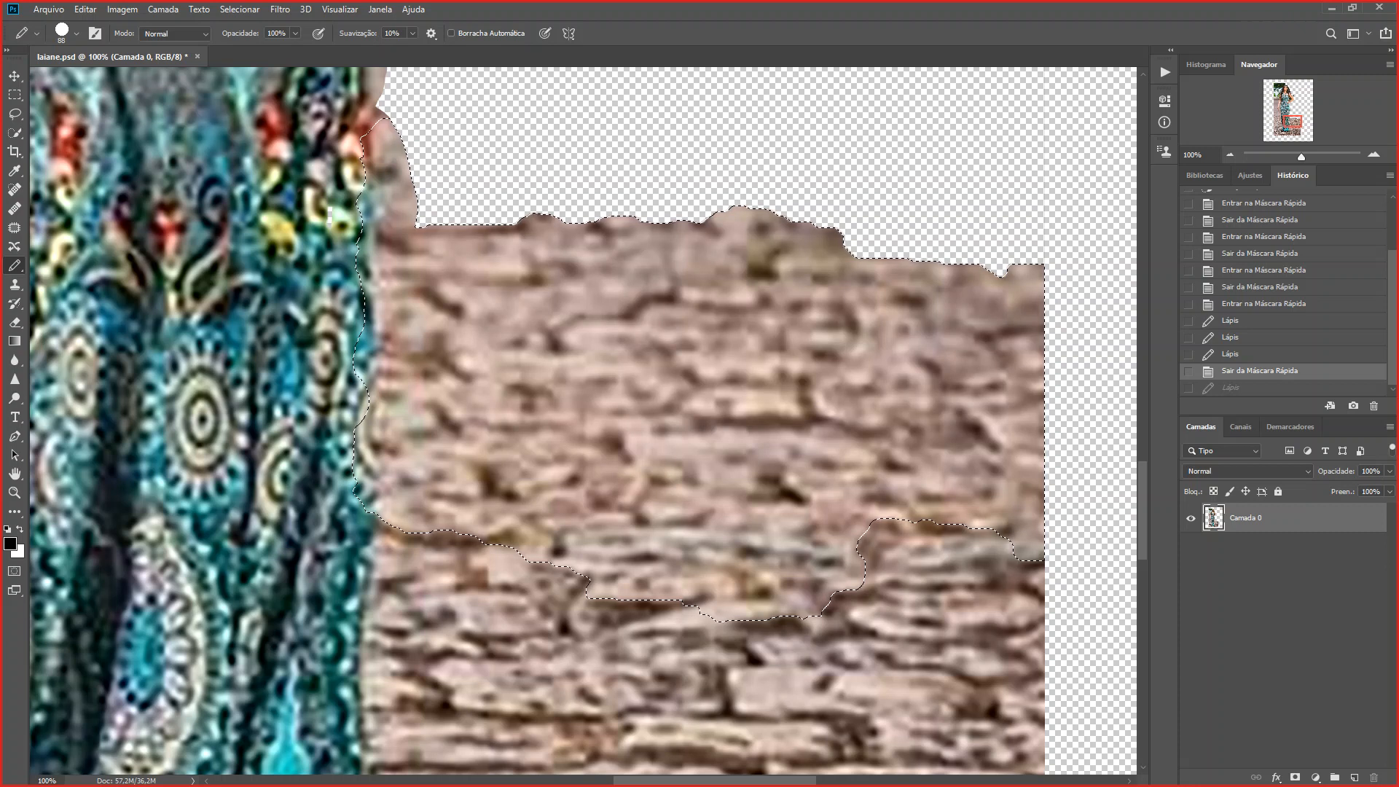
left_click(13, 571)
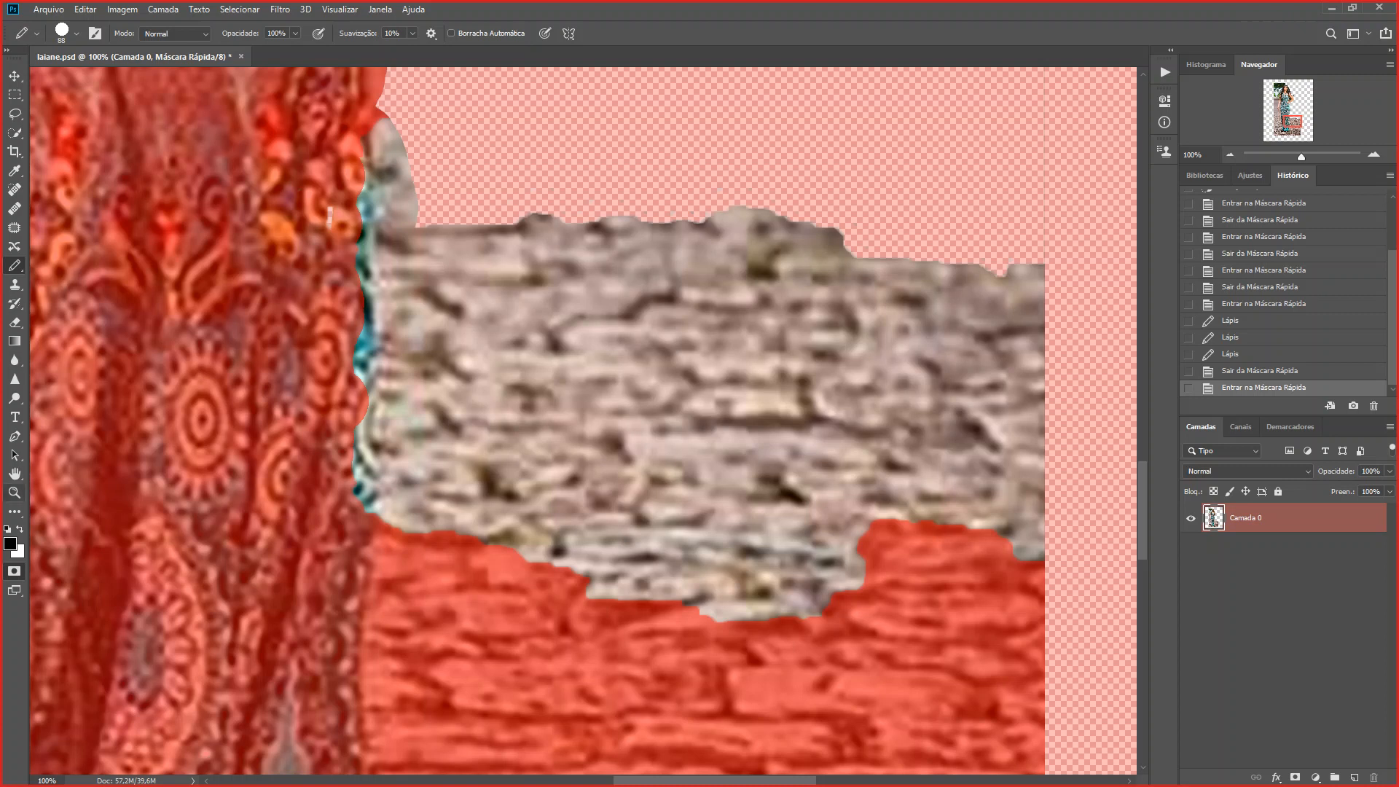
right_click(14, 265)
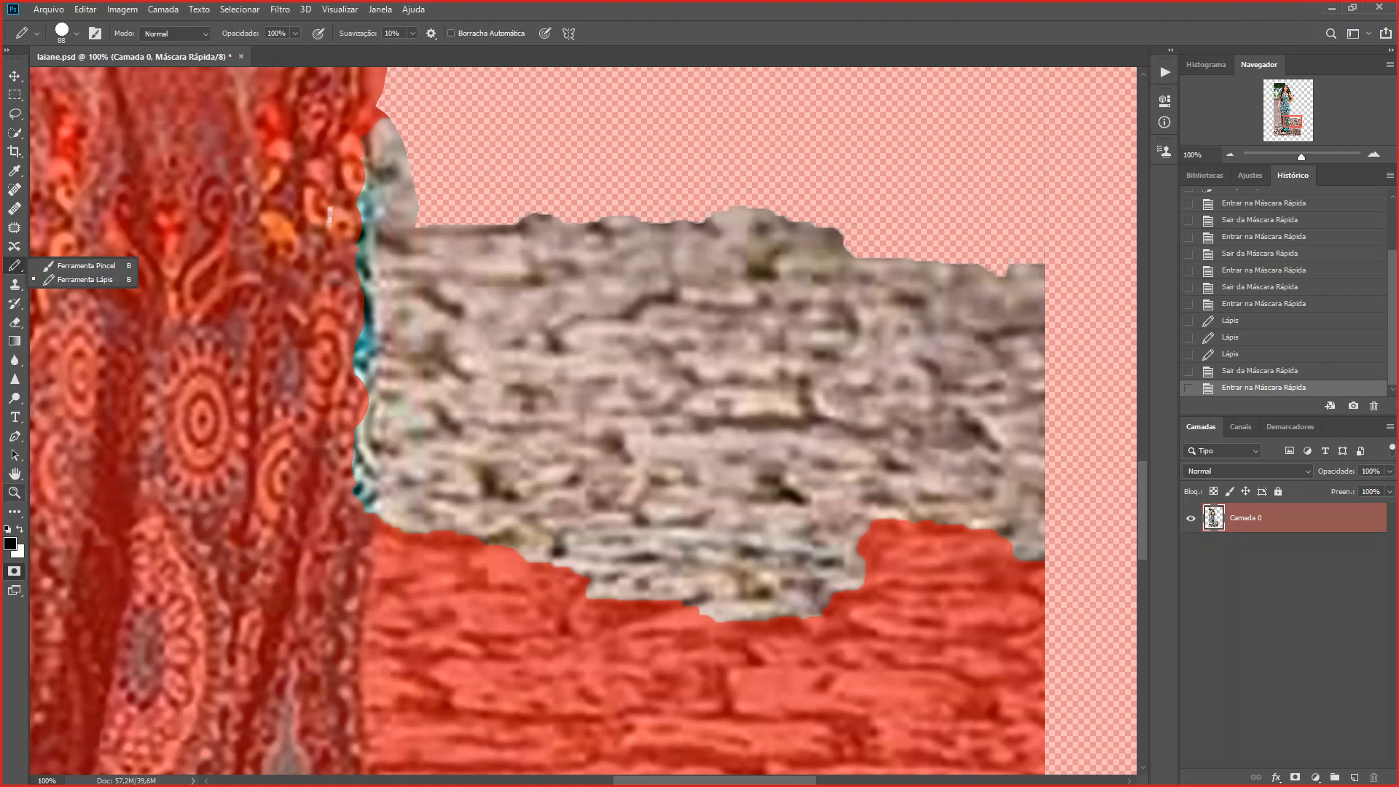
mouse_move(341, 500)
left_mouse_down()
mouse_move(335, 171)
mouse_move(334, 251)
left_mouse_up()
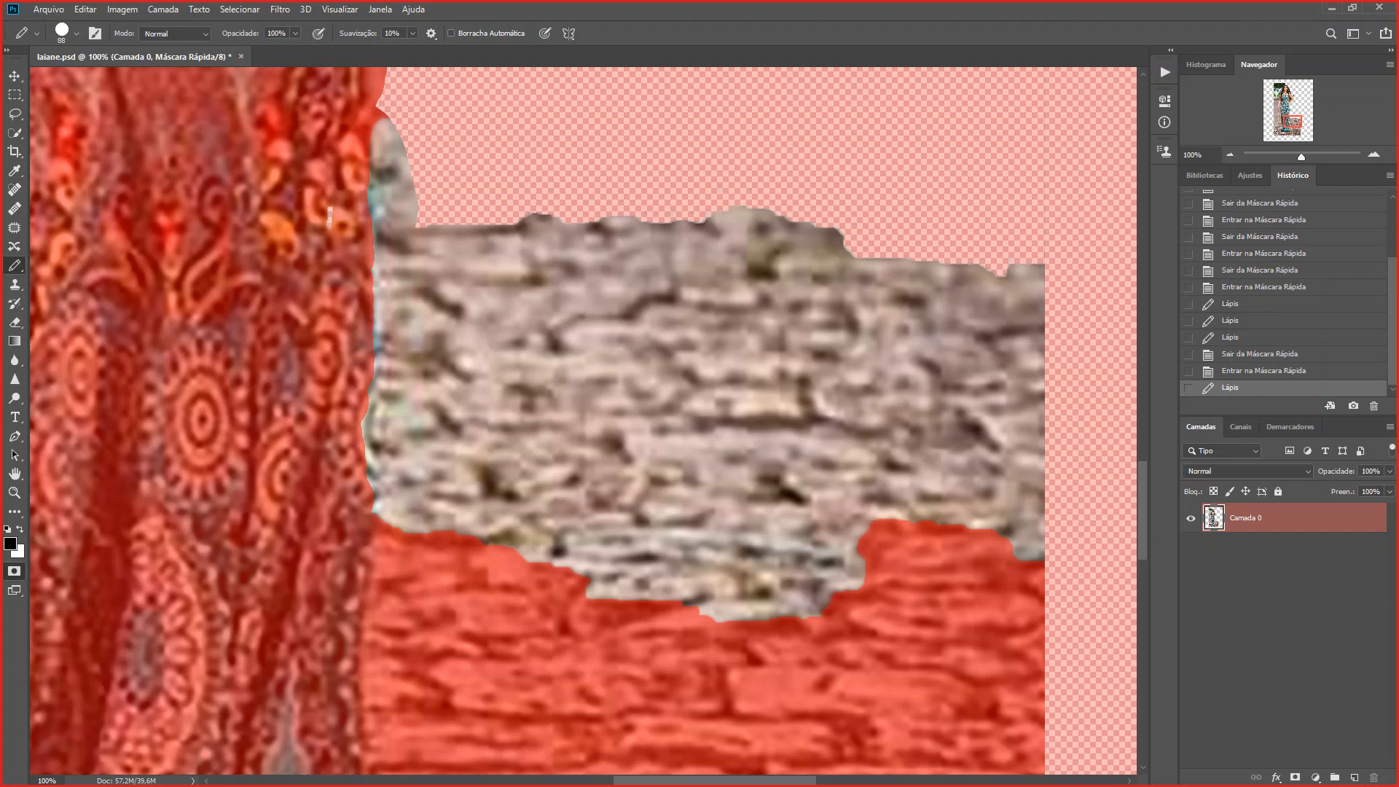
left_click_drag(372, 369, 368, 453)
left_click(338, 470)
left_click(340, 460)
scroll(536, 421, "up", 2)
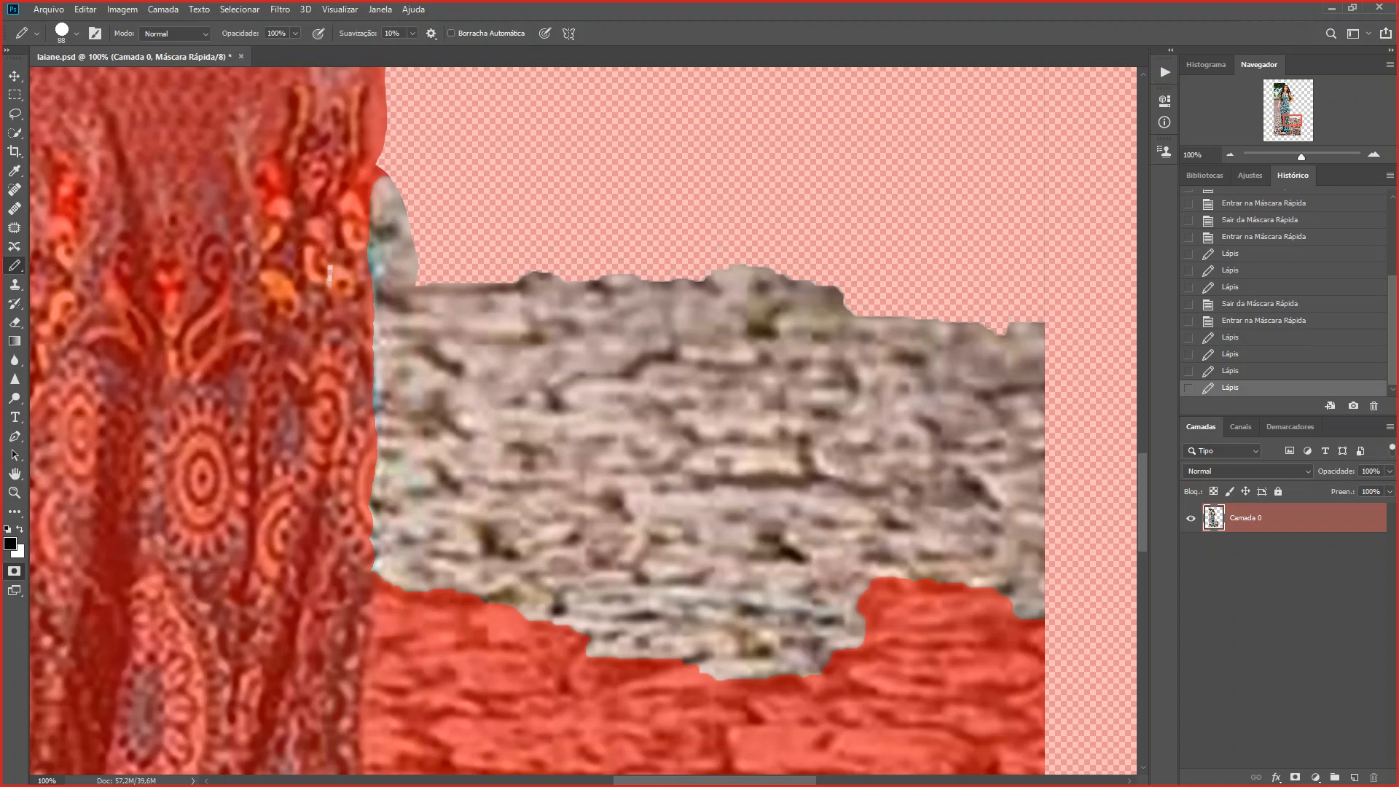
left_click(338, 276)
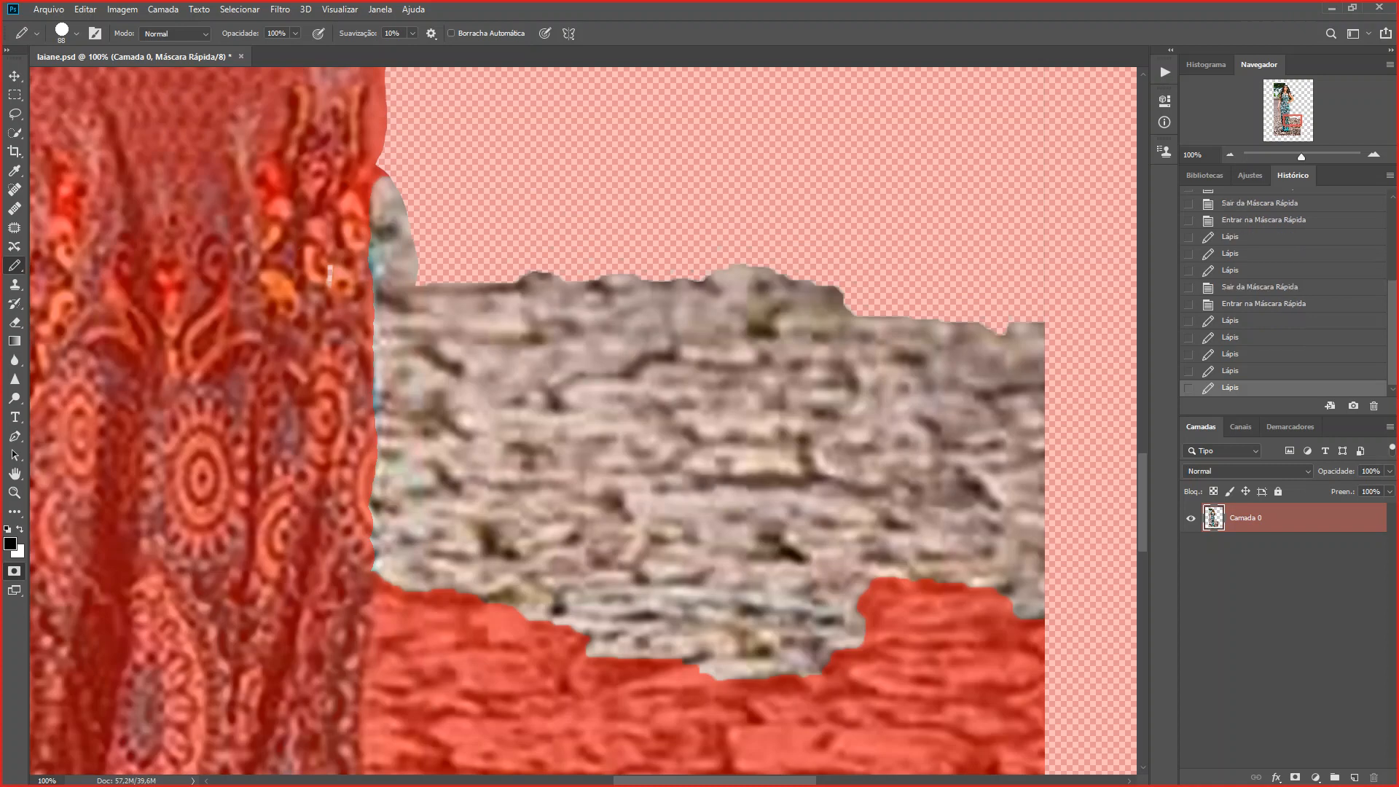
- Try masking with the Pencil enlarged to 5000 px, and undo the stroke
scroll(537, 420, "up", 4)
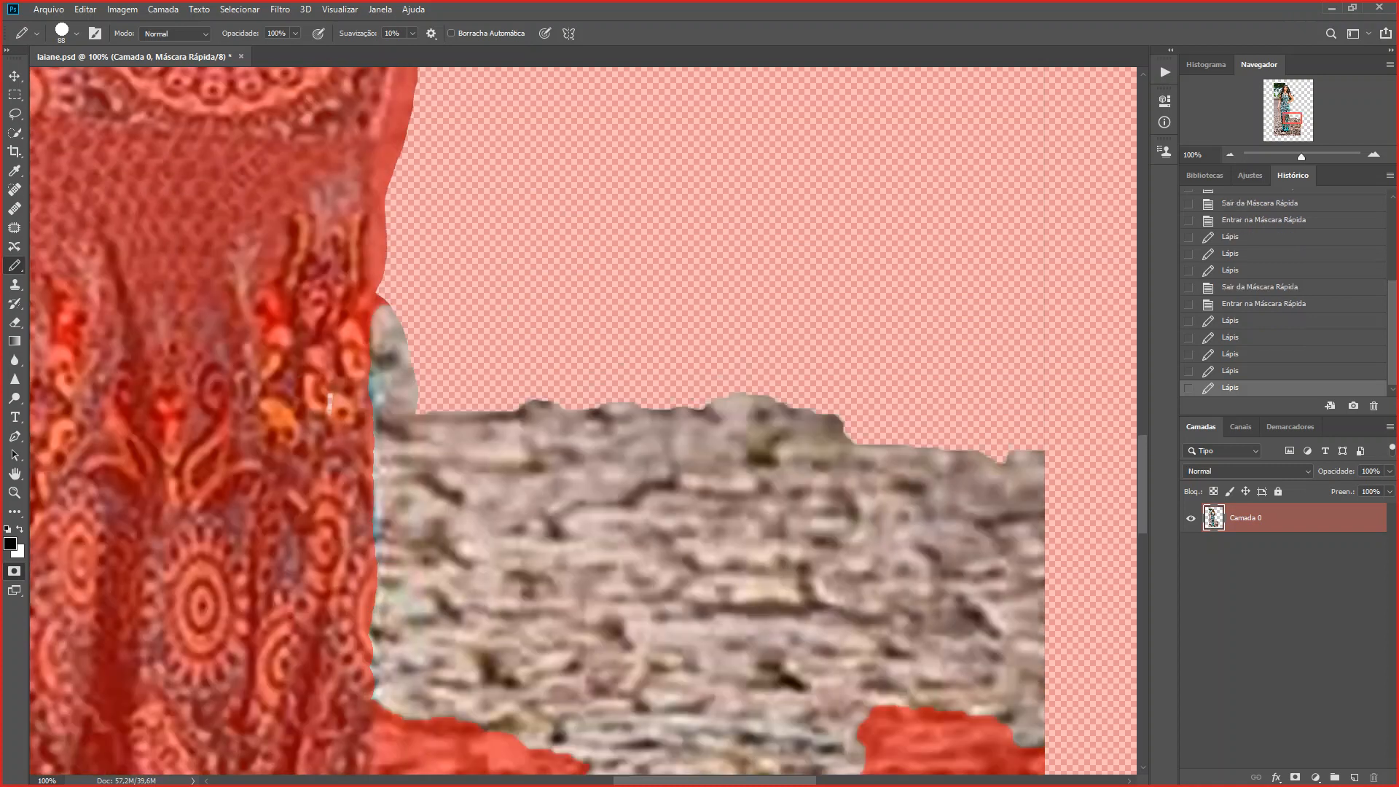
left_click(76, 32)
left_click_drag(123, 80, 179, 81)
key("Return")
left_click(329, 402)
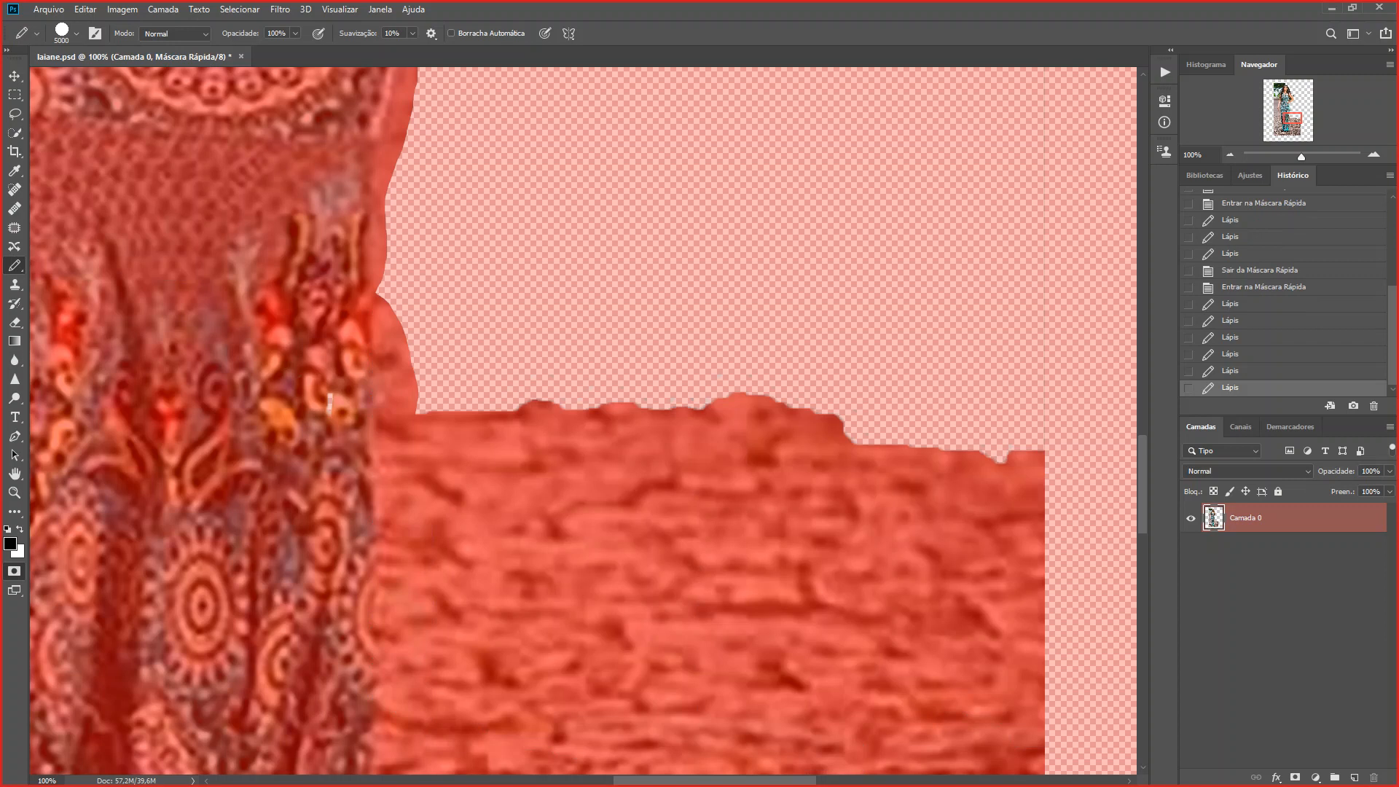
key("ctrl+z")
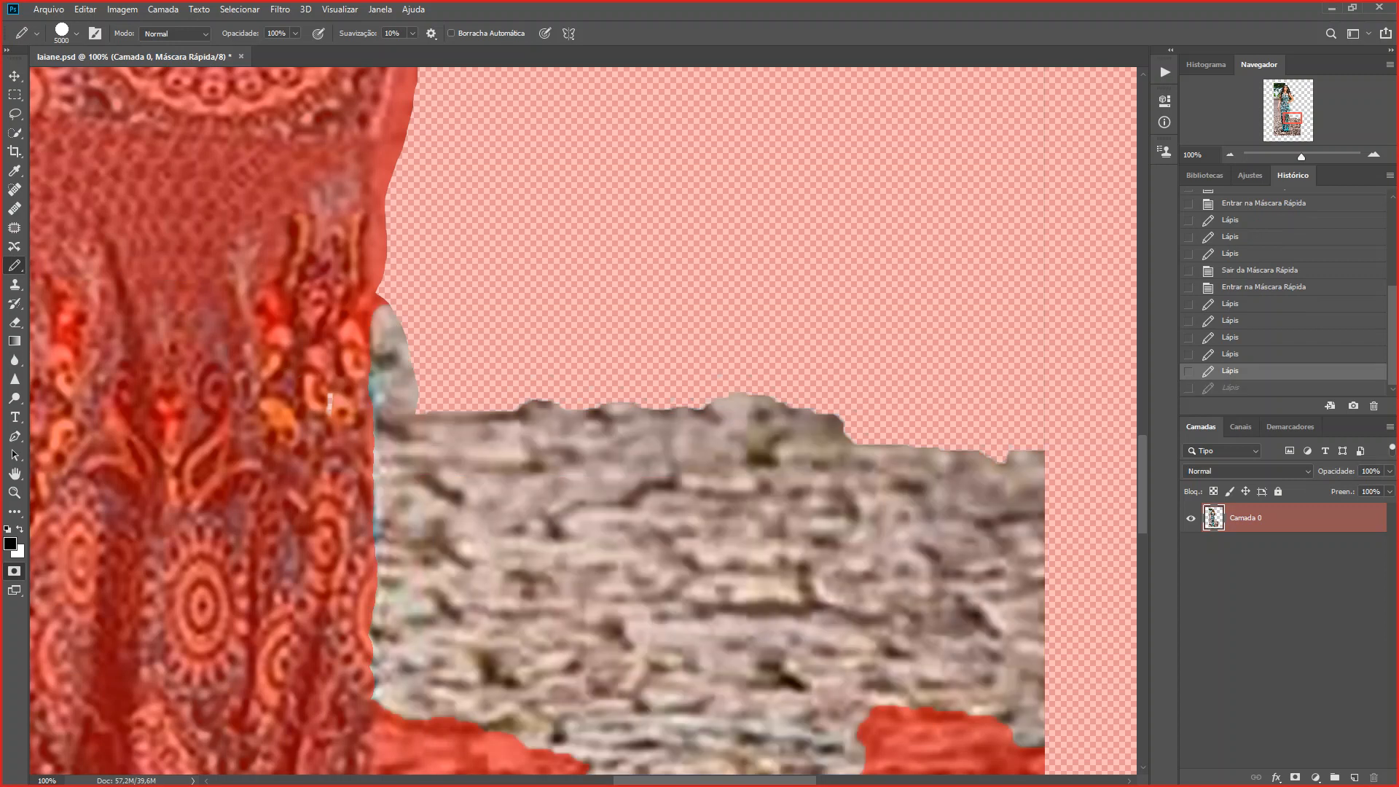
- Set the Pencil size to 160 px and touch up the mask along the dress edge
left_click(76, 34)
left_click(119, 78)
left_click(143, 77)
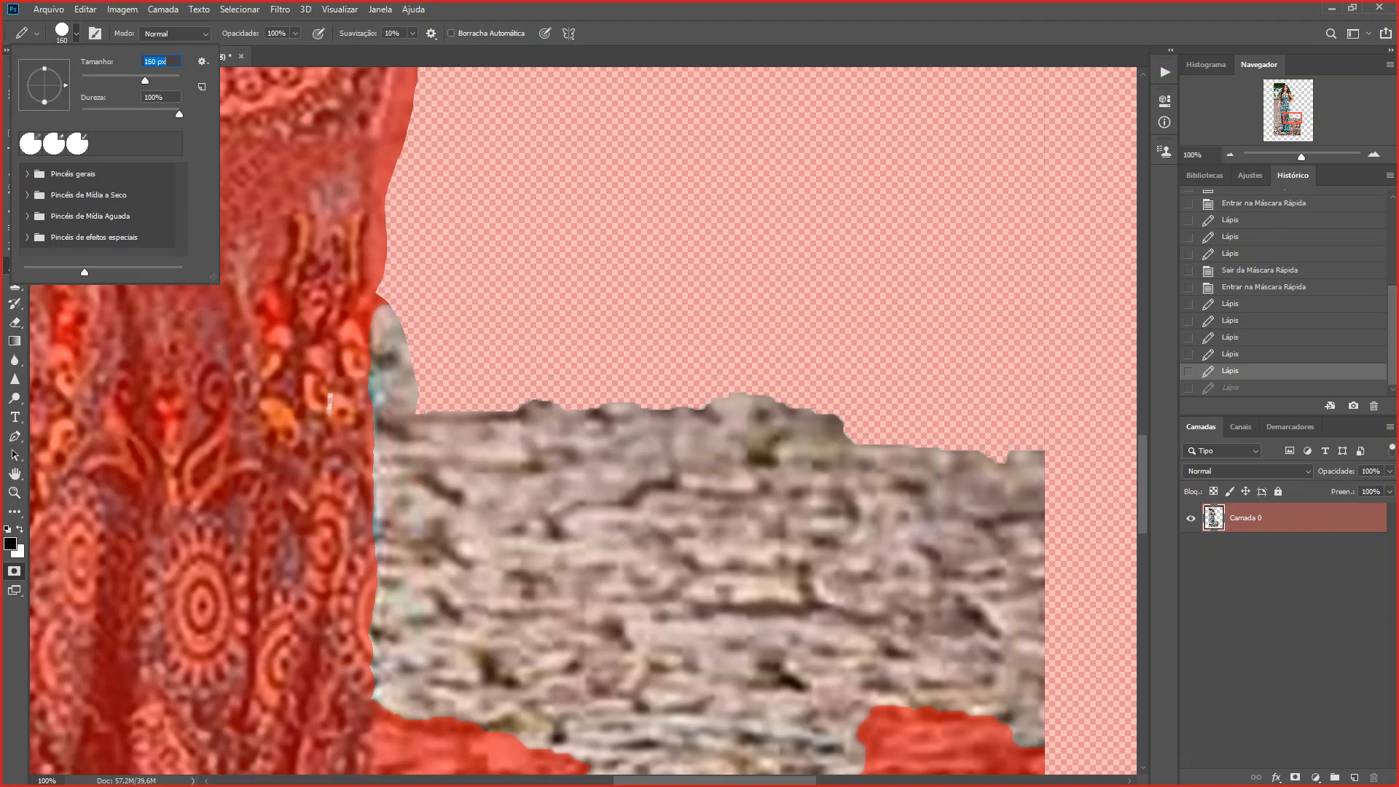
left_click(320, 391)
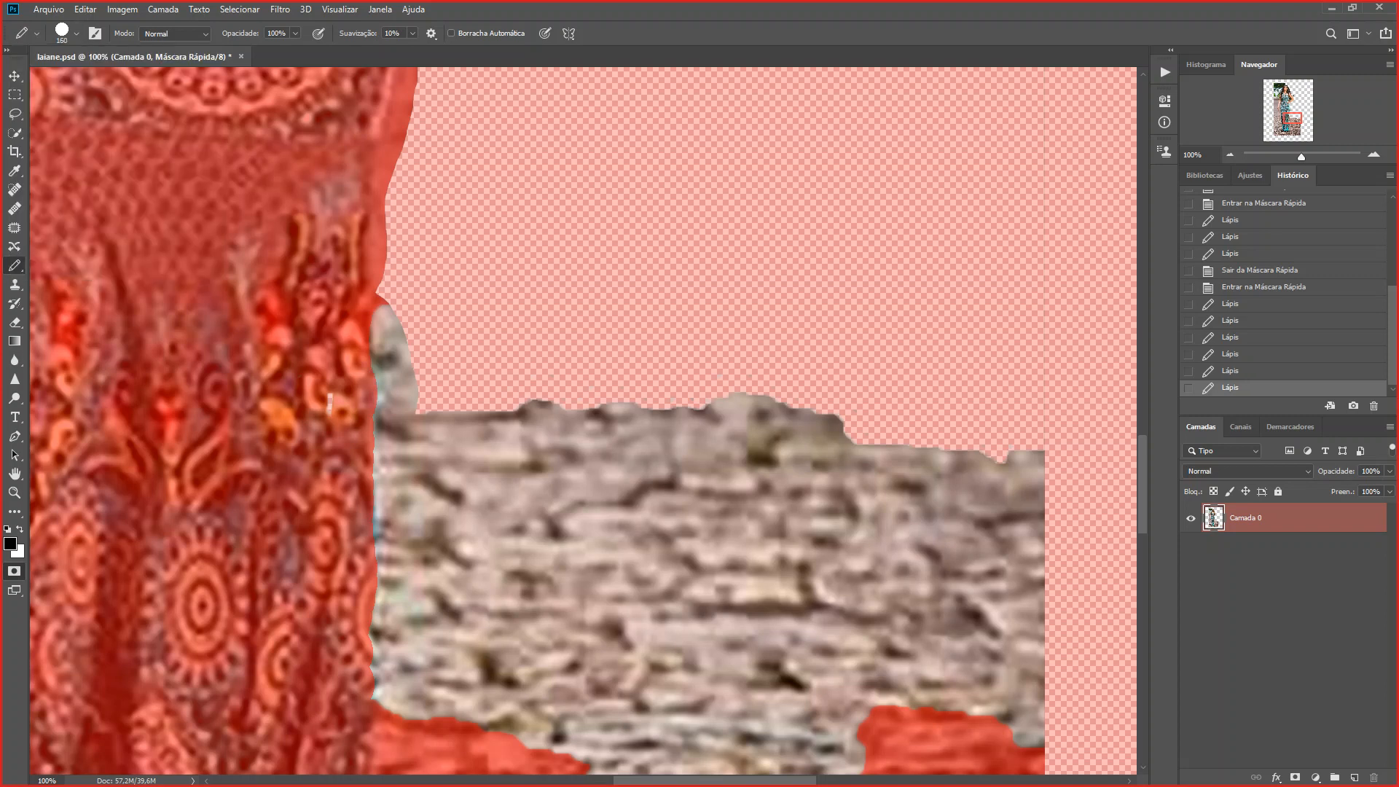
left_click(317, 427)
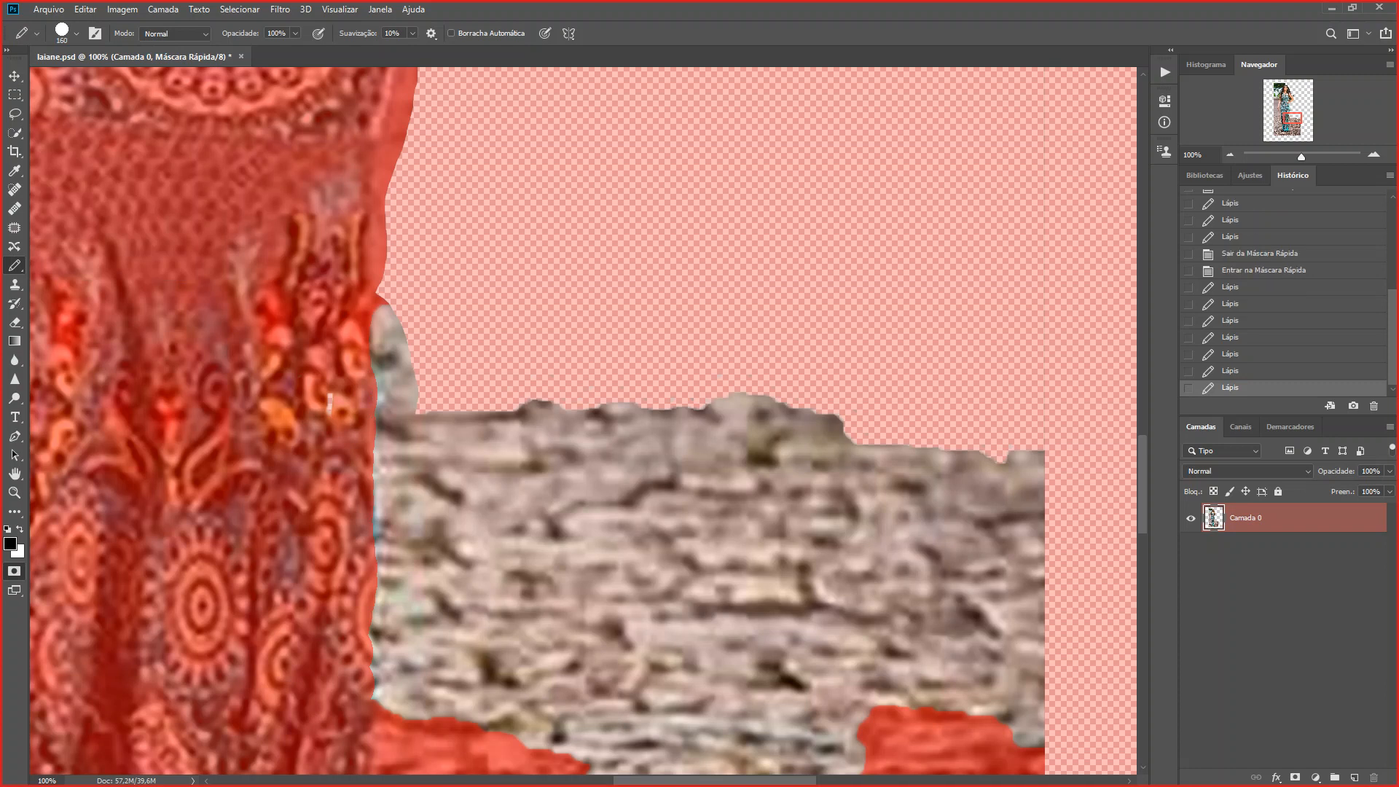
left_click(317, 463)
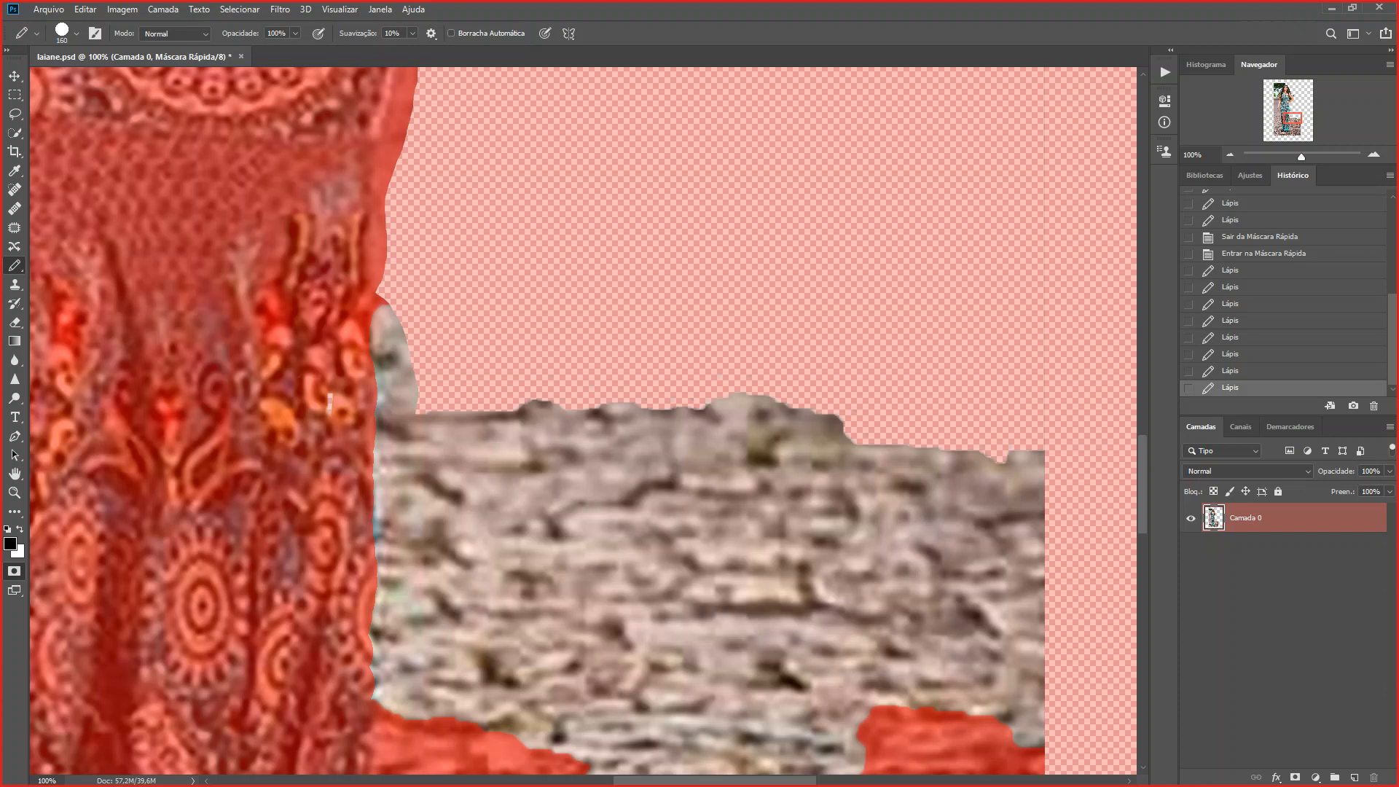
- Swap to white and paint the mask away from the pavement beside the dress and the transparent area around it
key("x")
mouse_move(474, 365)
left_mouse_down()
mouse_move(638, 348)
mouse_move(800, 353)
mouse_move(677, 332)
mouse_move(979, 353)
mouse_move(970, 398)
mouse_move(885, 387)
left_mouse_up()
mouse_move(437, 346)
left_mouse_down()
mouse_move(540, 266)
mouse_move(733, 228)
mouse_move(969, 210)
mouse_move(1071, 368)
mouse_move(1003, 751)
mouse_move(900, 742)
mouse_move(873, 391)
mouse_move(852, 365)
left_mouse_up()
scroll(852, 379, "down", 3)
scroll(947, 495, "down", 2)
mouse_move(1008, 555)
left_mouse_down()
mouse_move(1008, 583)
mouse_move(784, 696)
mouse_move(468, 618)
mouse_move(517, 576)
mouse_move(859, 615)
left_mouse_up()
left_click(466, 538)
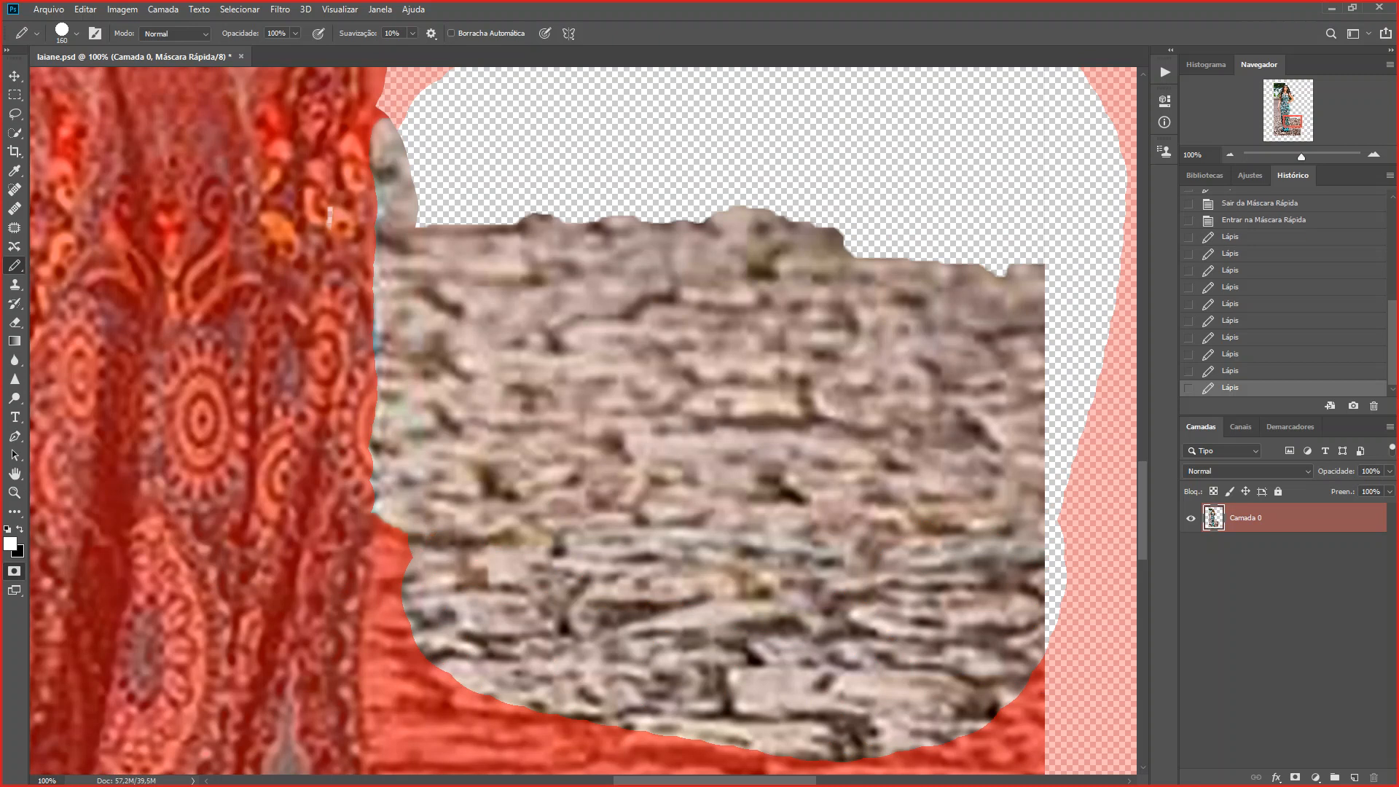
- Enlarge the Pencil to 416 px and clear the mask from the pavement below and beside the woman's feet
key("ctrl+minus")
key("ctrl+minus")
key("ctrl+minus")
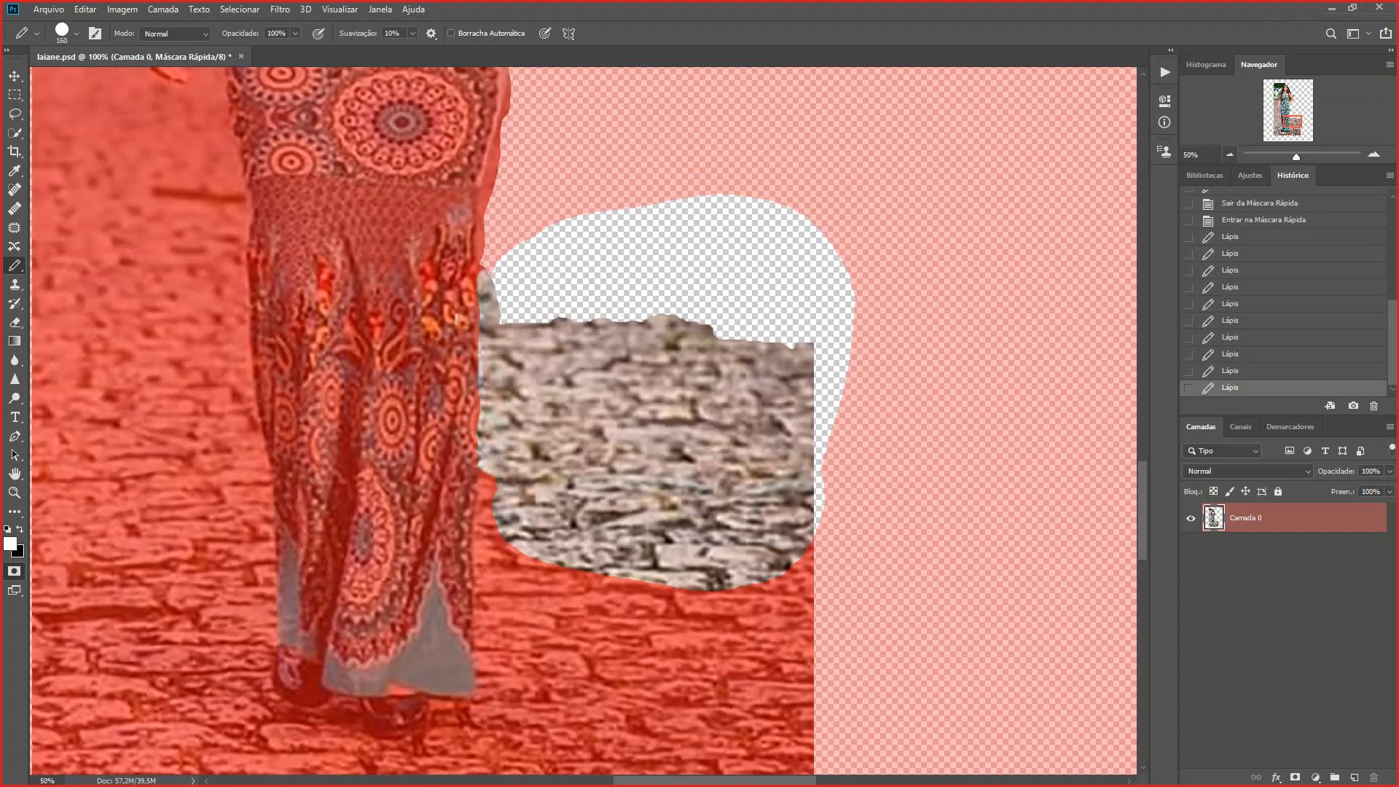
key("ctrl+minus")
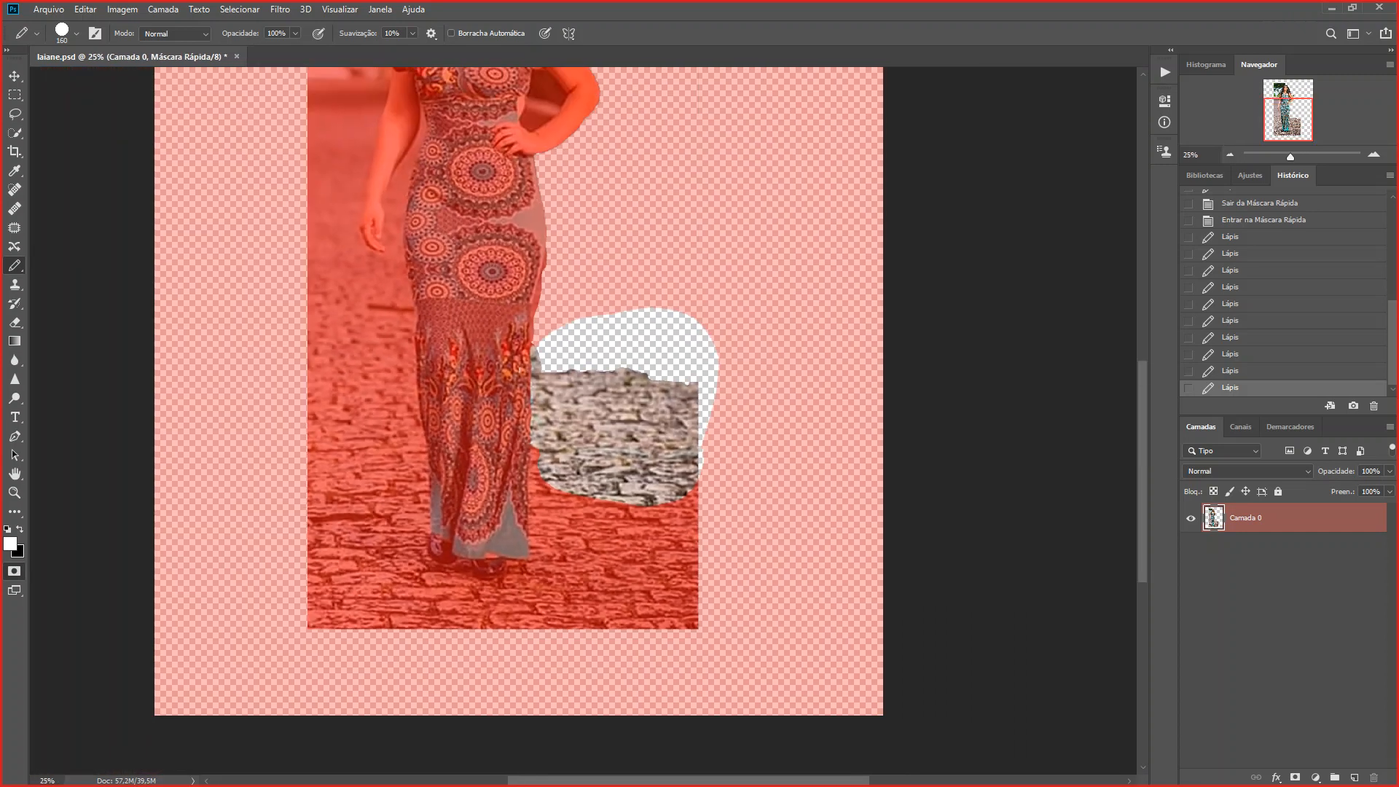
left_click(76, 34)
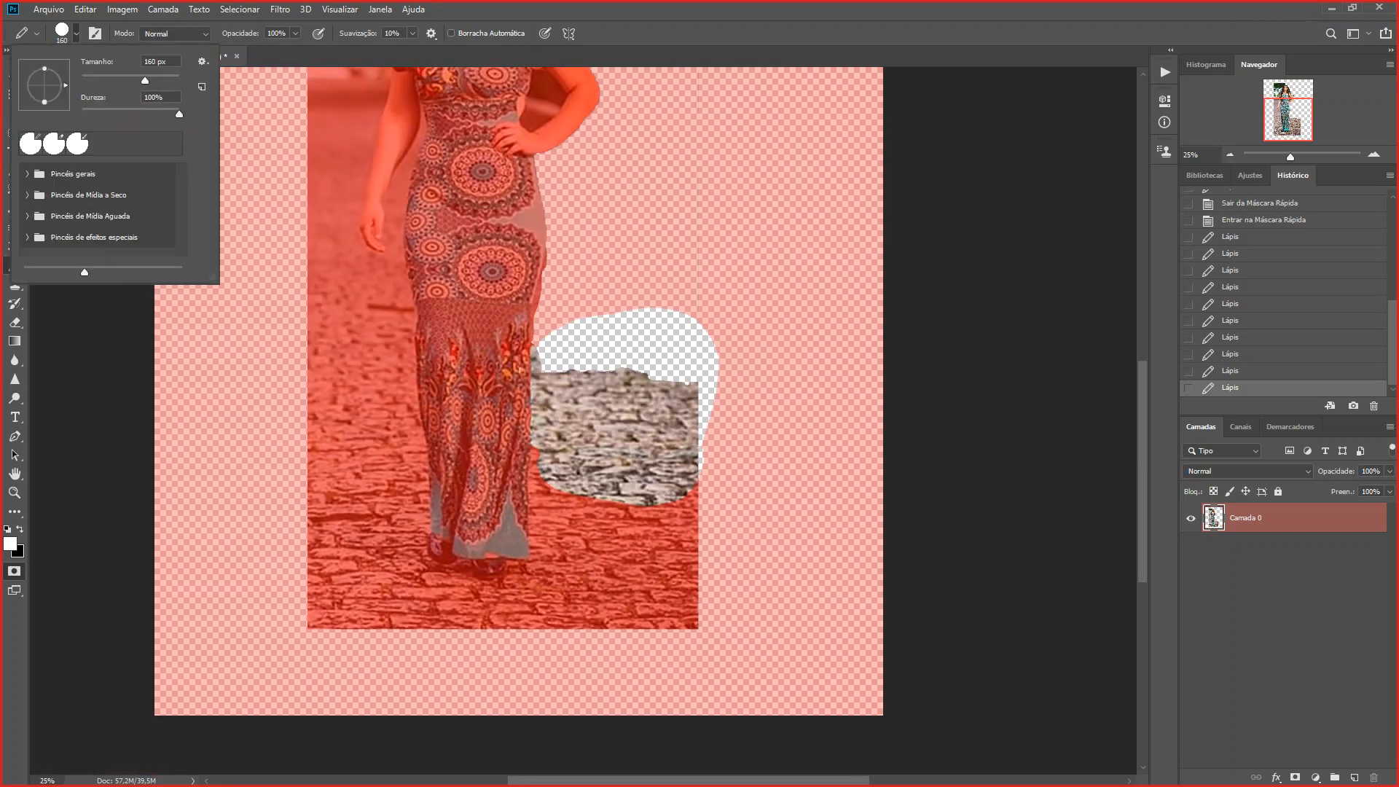
left_click_drag(145, 81, 154, 80)
left_click_drag(163, 80, 166, 80)
mouse_move(677, 472)
left_mouse_down()
mouse_move(685, 672)
mouse_move(628, 533)
mouse_move(613, 600)
mouse_move(586, 627)
mouse_move(402, 641)
mouse_move(295, 567)
mouse_move(296, 460)
mouse_move(254, 593)
mouse_move(285, 631)
left_mouse_up()
scroll(518, 391, "up", 2)
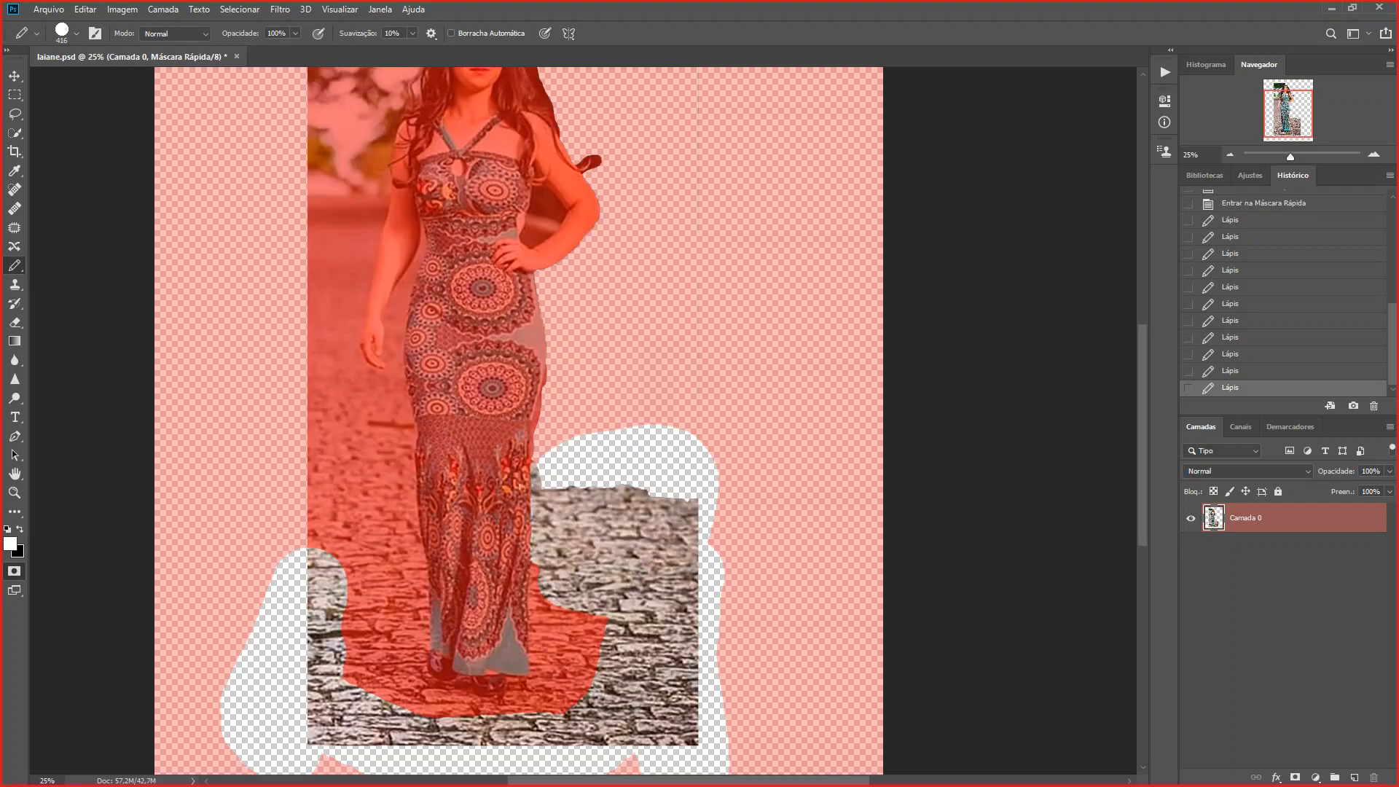
- Clear the mask along the outer edge of the road beside the woman and closer around her feet
mouse_move(319, 200)
left_mouse_down()
mouse_move(273, 554)
mouse_move(318, 496)
mouse_move(313, 437)
mouse_move(336, 509)
mouse_move(322, 736)
left_mouse_up()
left_click_drag(580, 747, 589, 749)
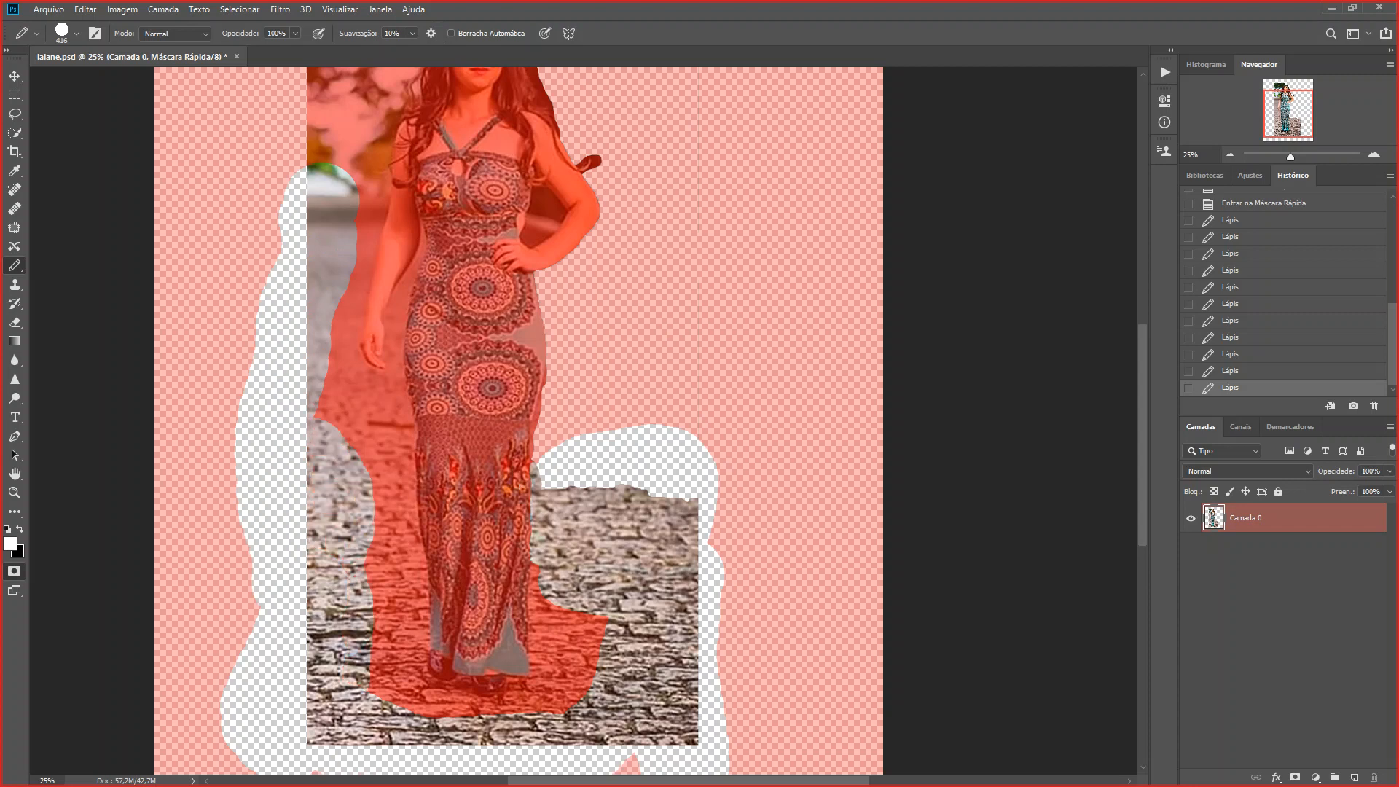
mouse_move(645, 628)
left_mouse_down()
mouse_move(628, 618)
mouse_move(601, 695)
mouse_move(557, 739)
mouse_move(437, 743)
mouse_move(386, 721)
mouse_move(339, 649)
mouse_move(334, 557)
left_mouse_up()
left_click(338, 540)
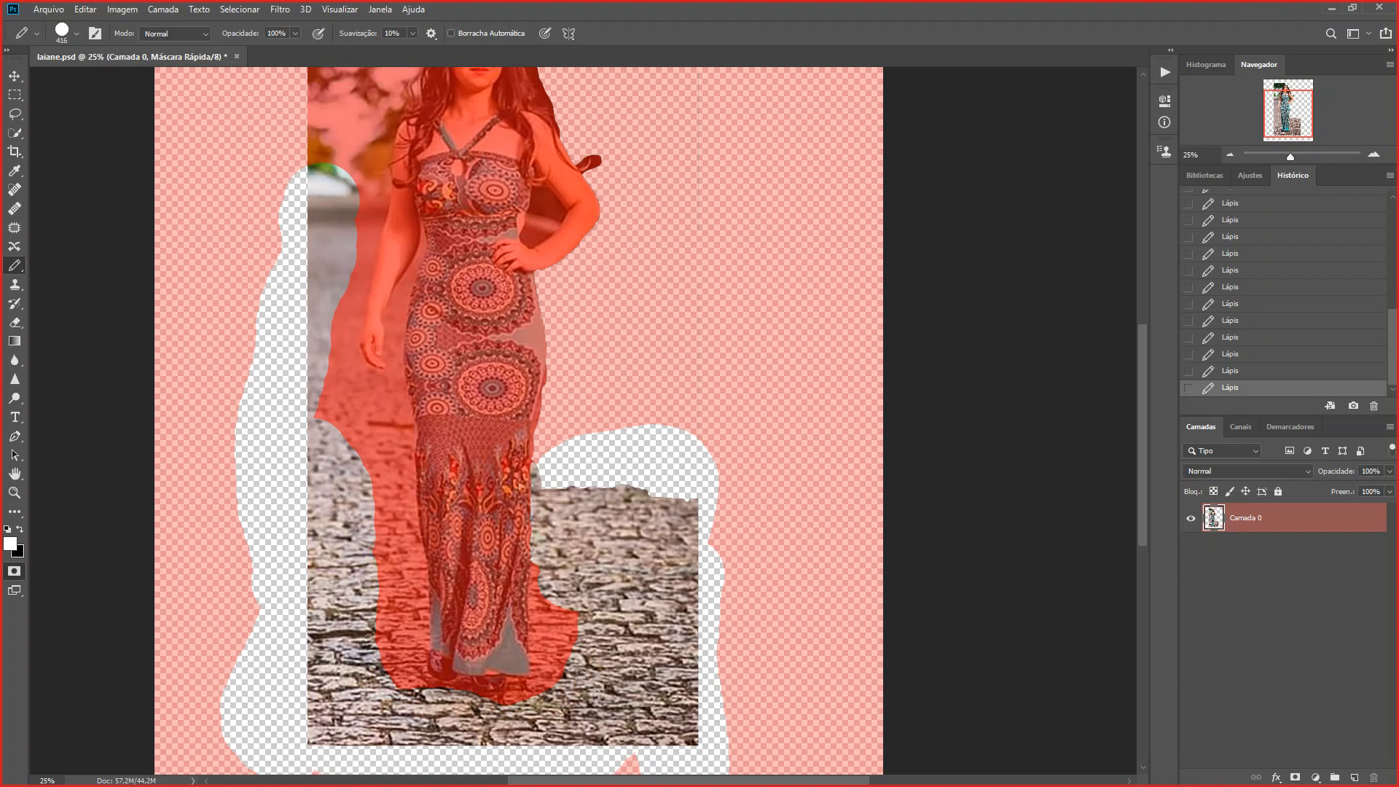
- Leave Quick Mask mode and delete the selected background around the woman
left_click(14, 570)
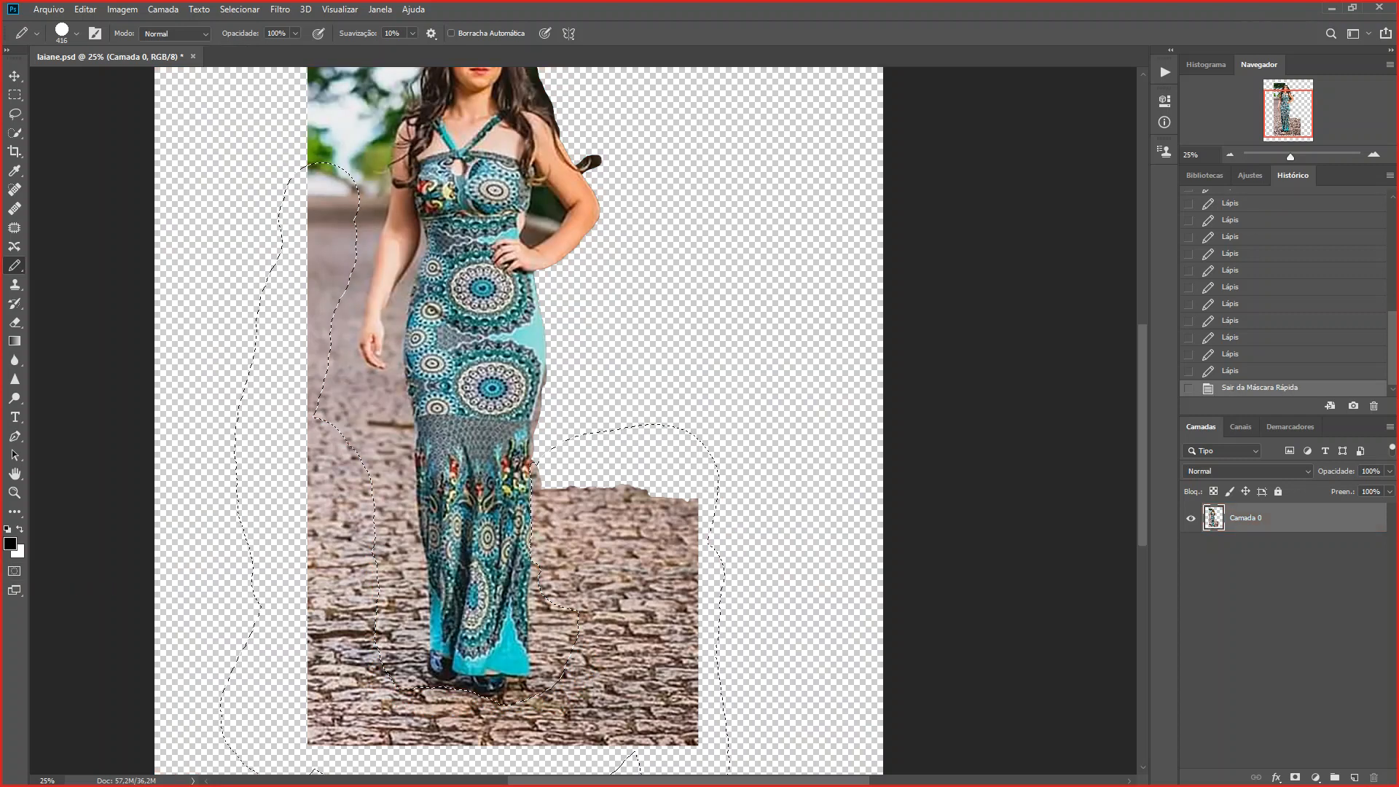
scroll(500, 408, "down", 2)
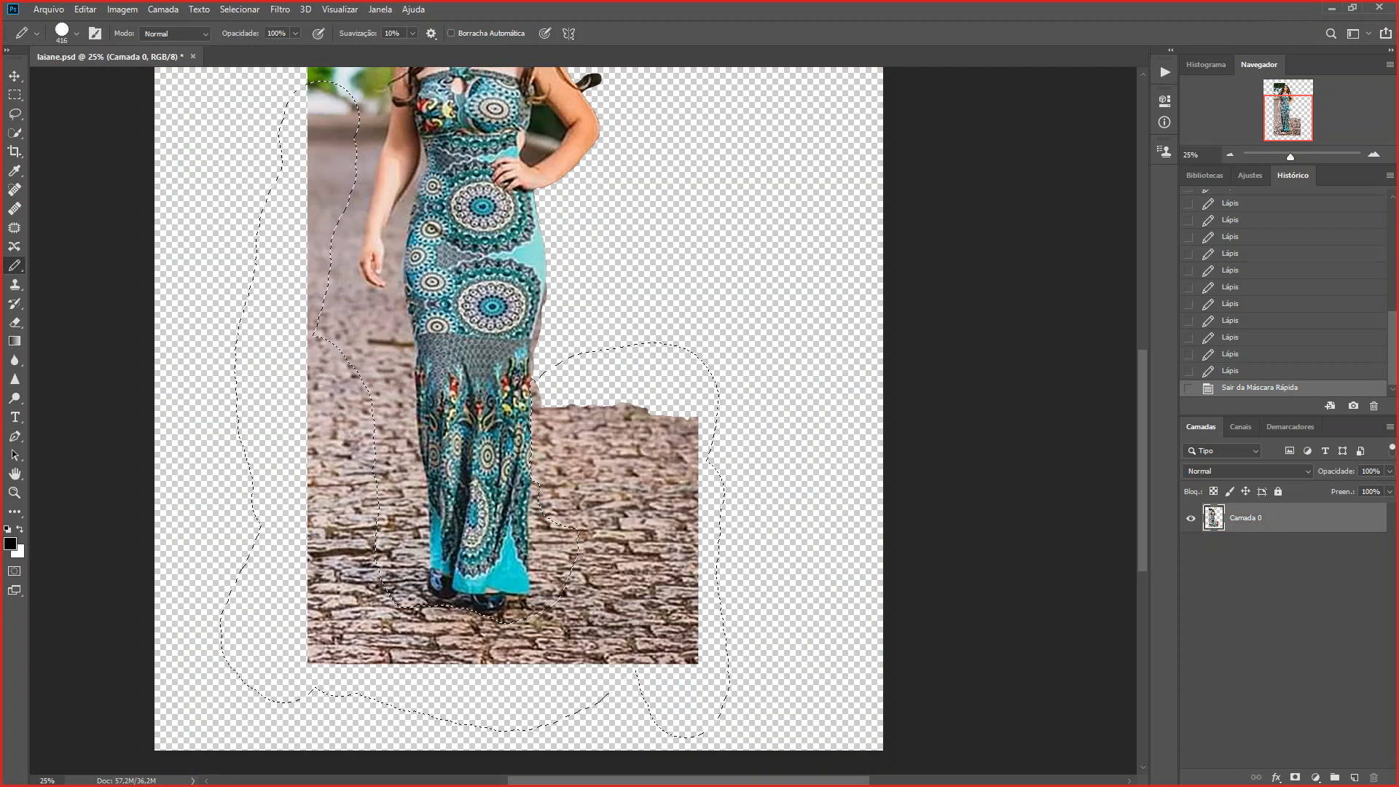
key("Delete")
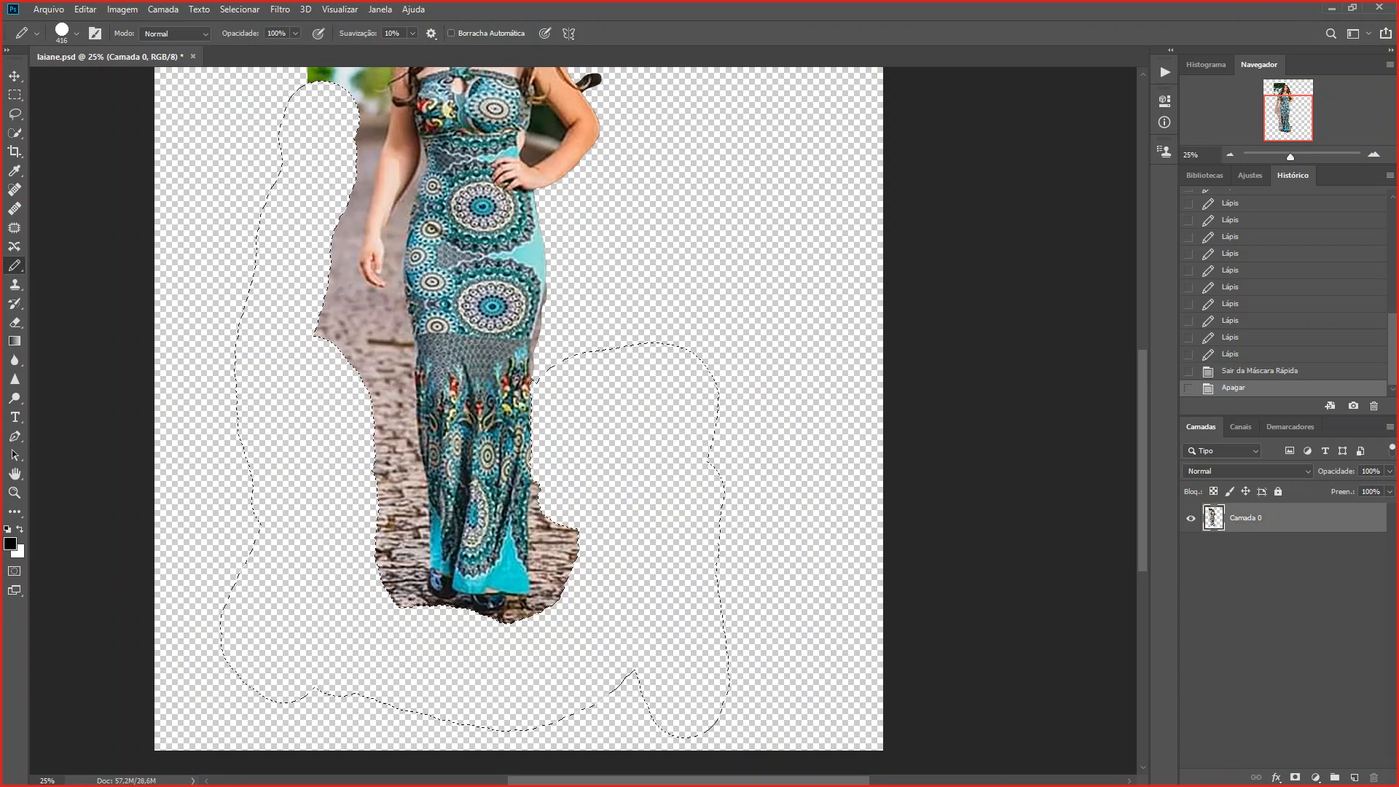
- Revert the document to its initial history snapshot and close it without saving
scroll(1288, 293, "up", 5)
scroll(1285, 293, "up", 3)
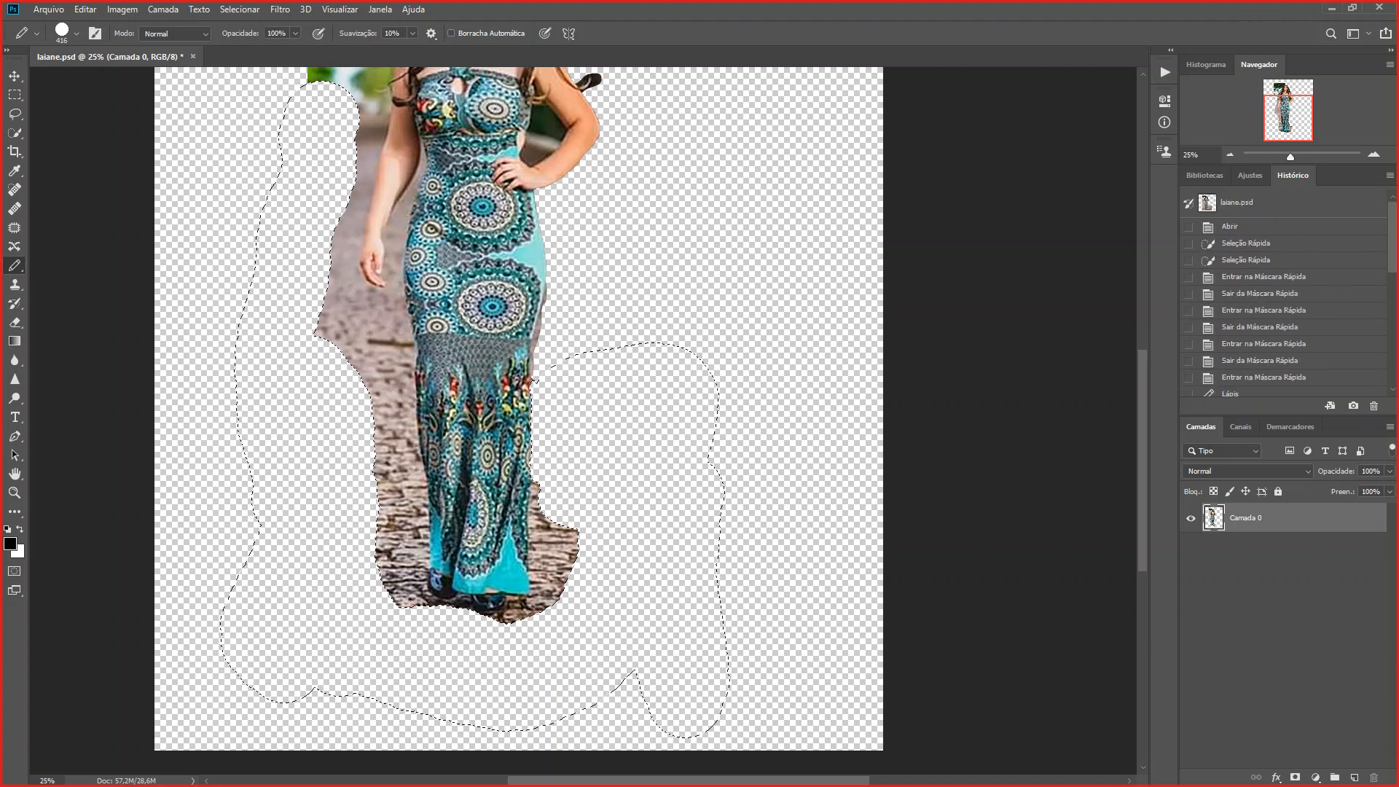
left_click(1236, 202)
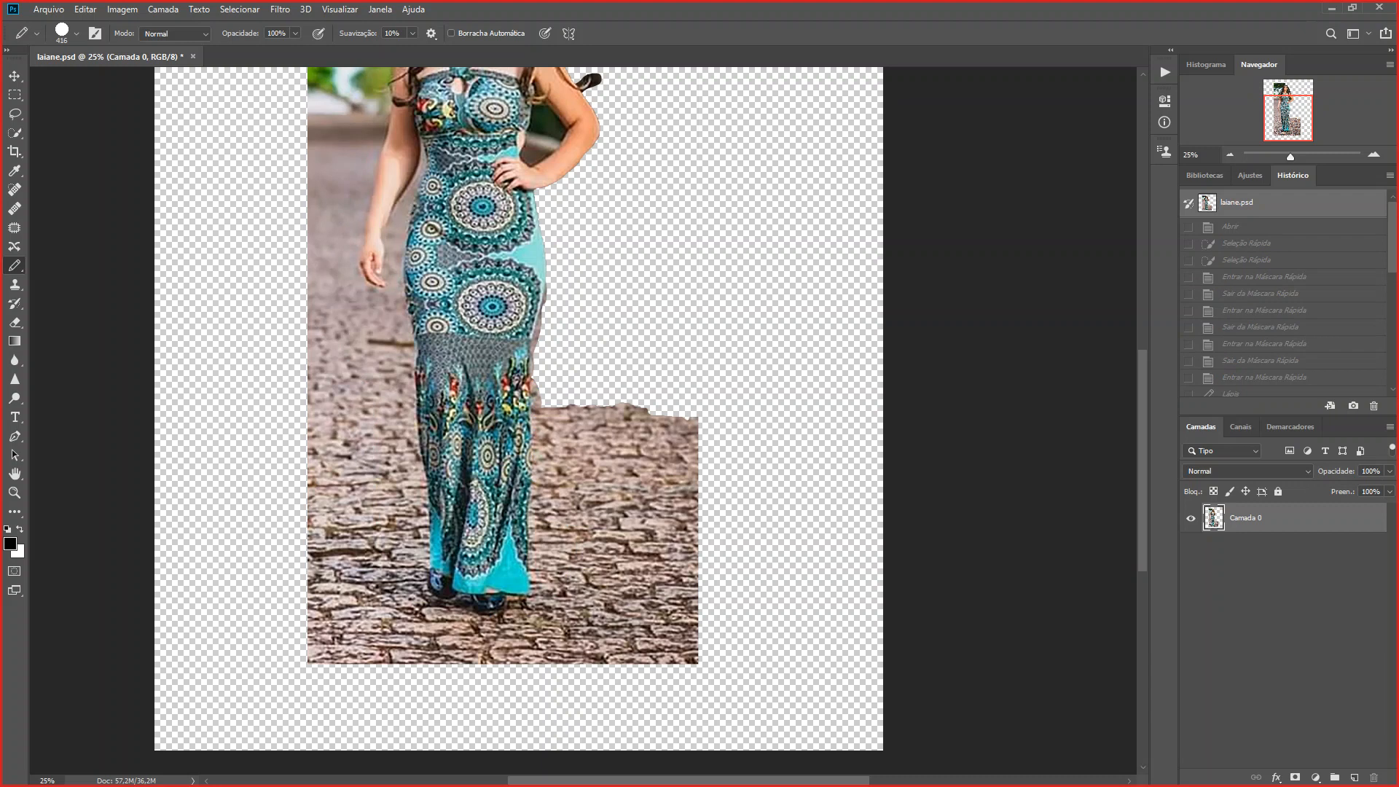
key("ctrl+w")
key("n")
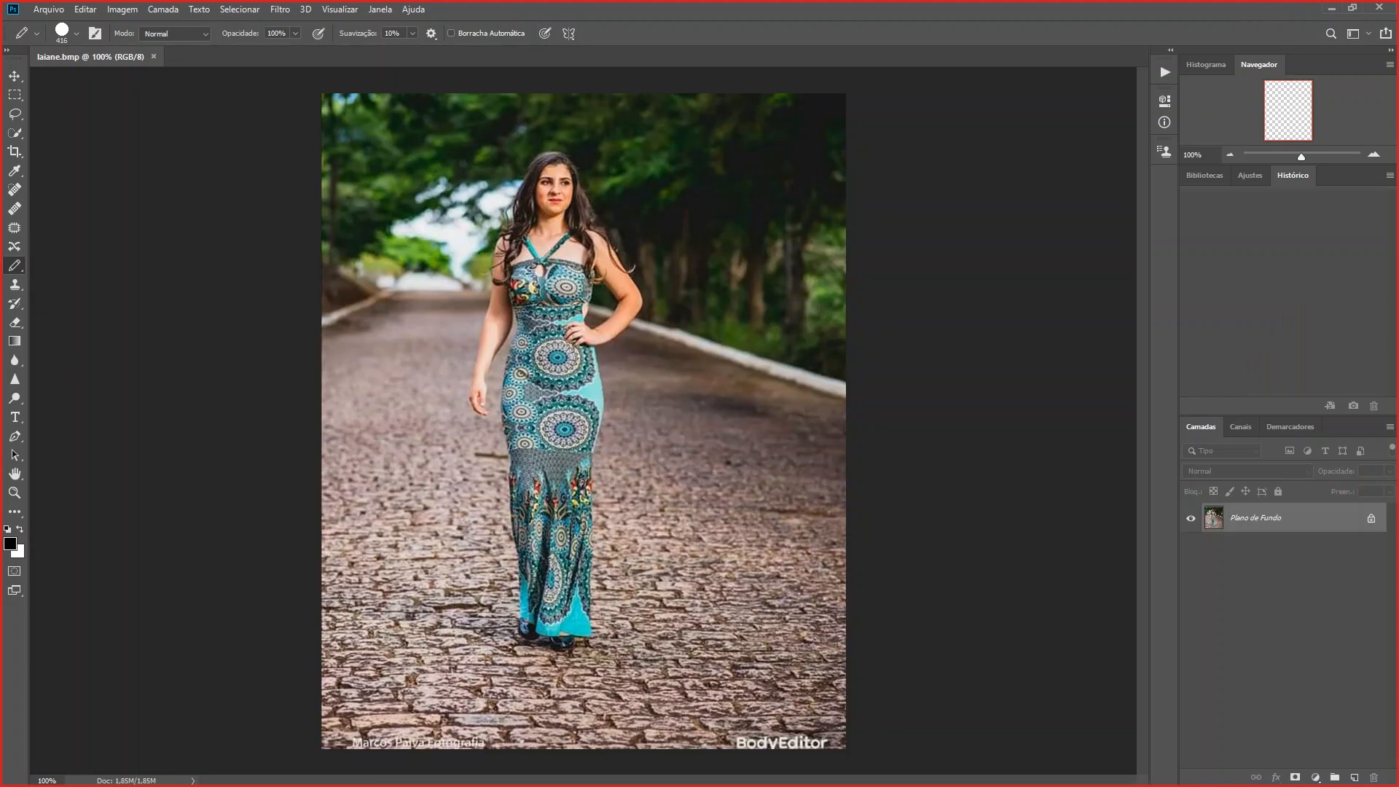
- Enlarge the image to 4000 pixels wide and convert the locked background into a regular layer
left_click(123, 10)
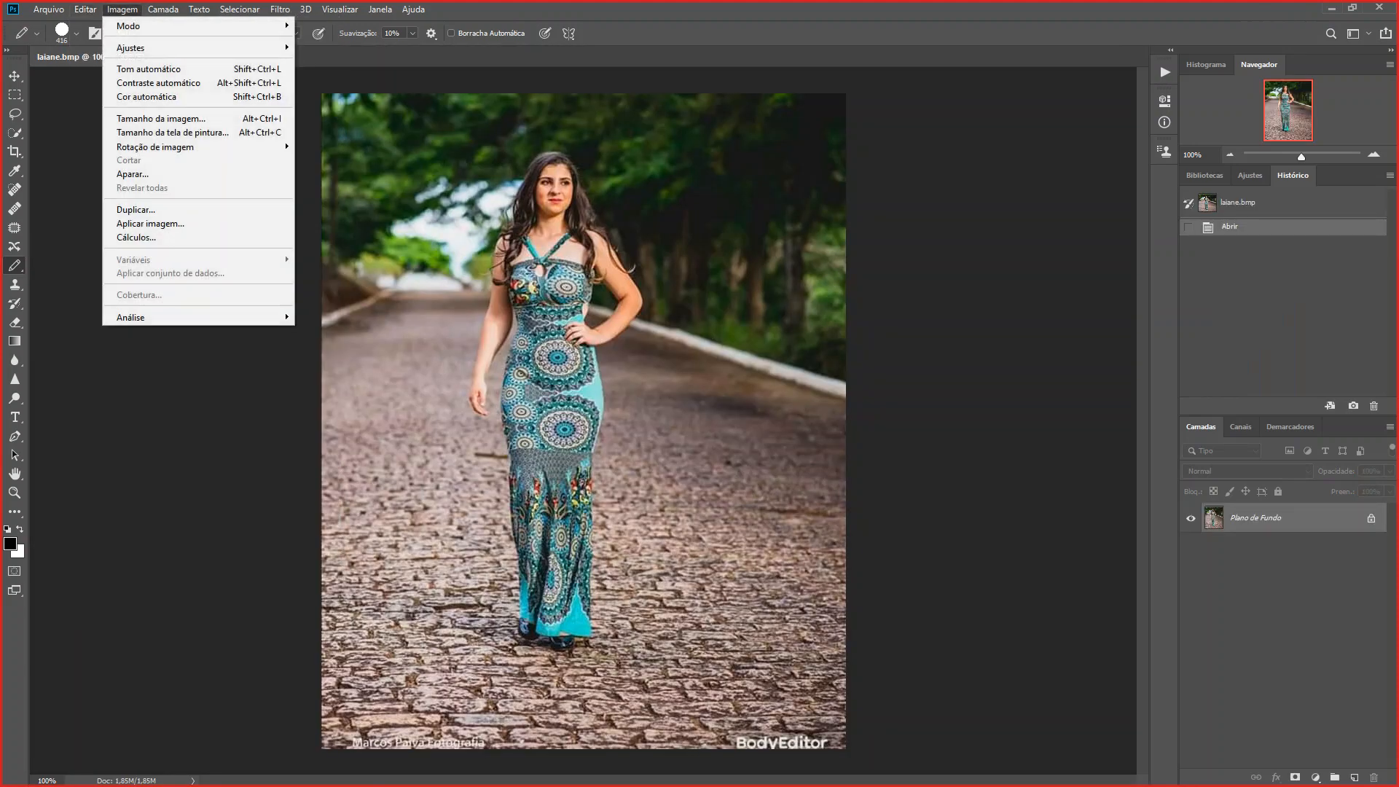
left_click(161, 119)
type("4000")
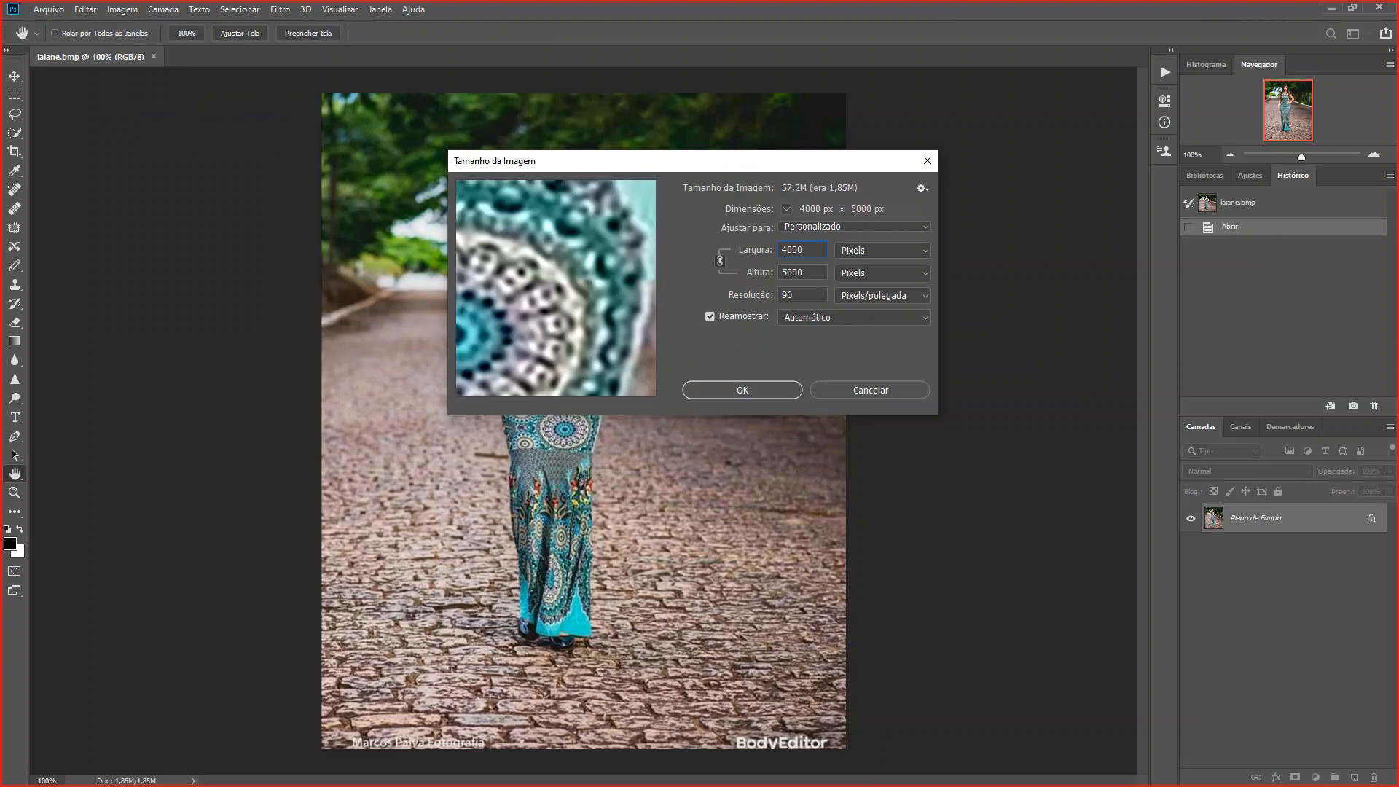
key("Return")
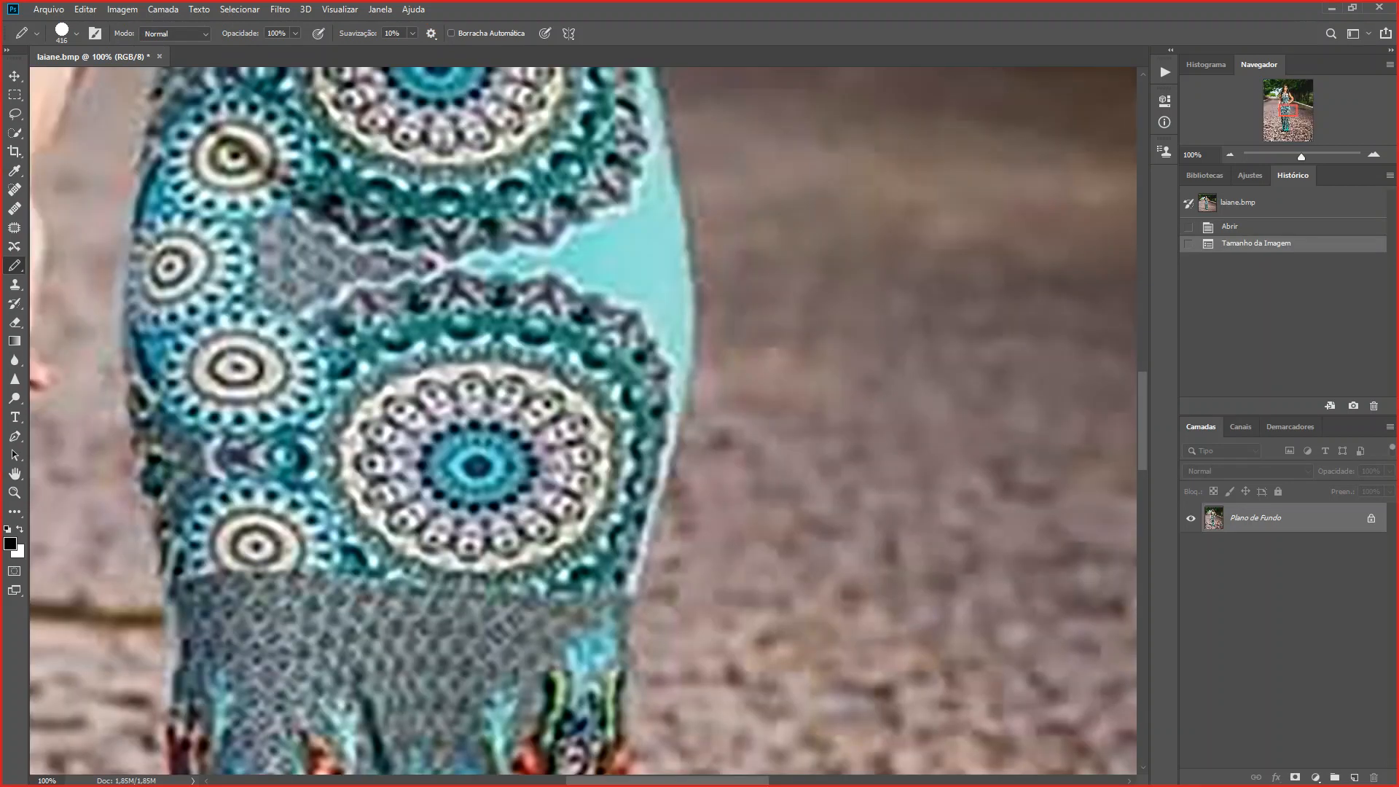
left_click(1371, 518)
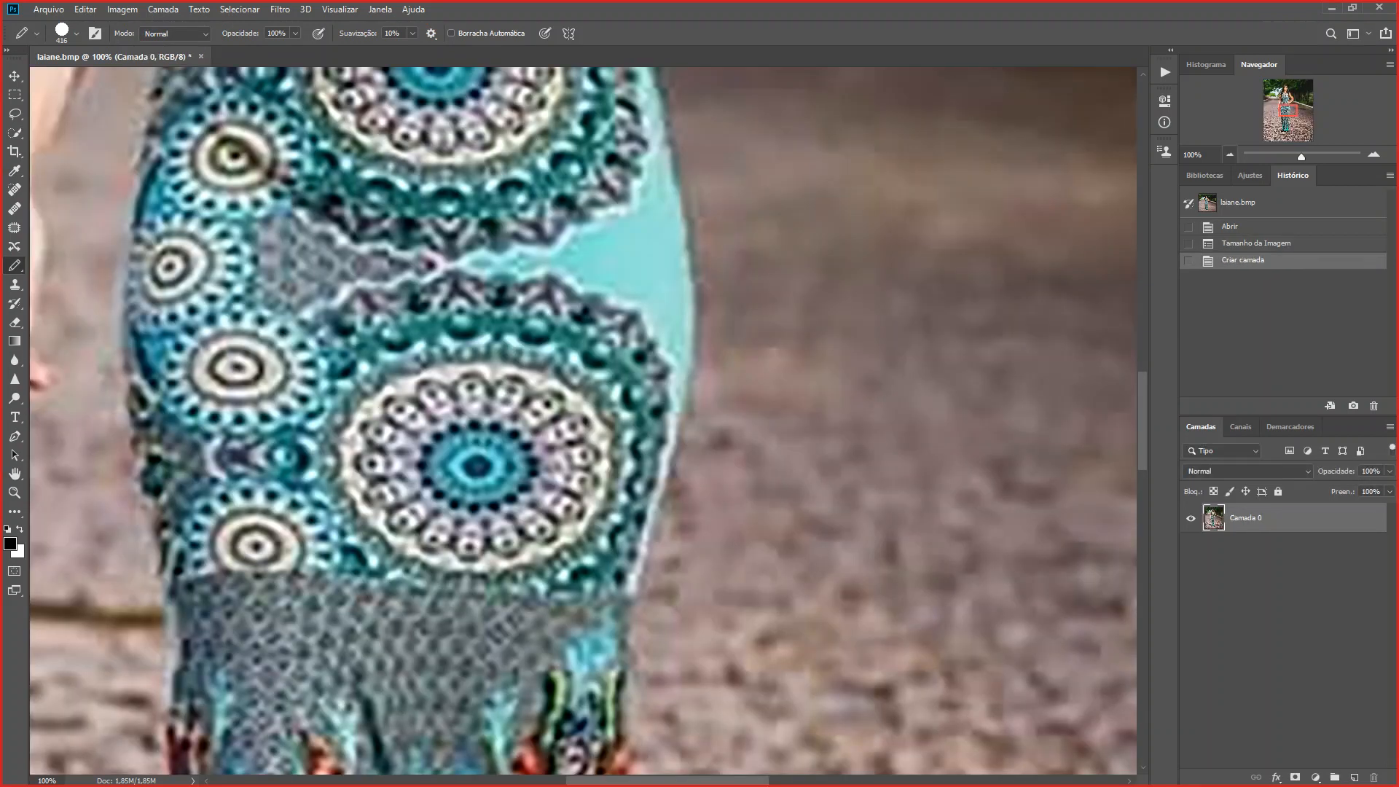
- Enter Quick Mask mode with black as the painting colour, and try a Pencil stroke down the pavement before undoing it
left_click(1229, 154)
left_click(1230, 154)
left_click(1230, 154)
left_click(1229, 154)
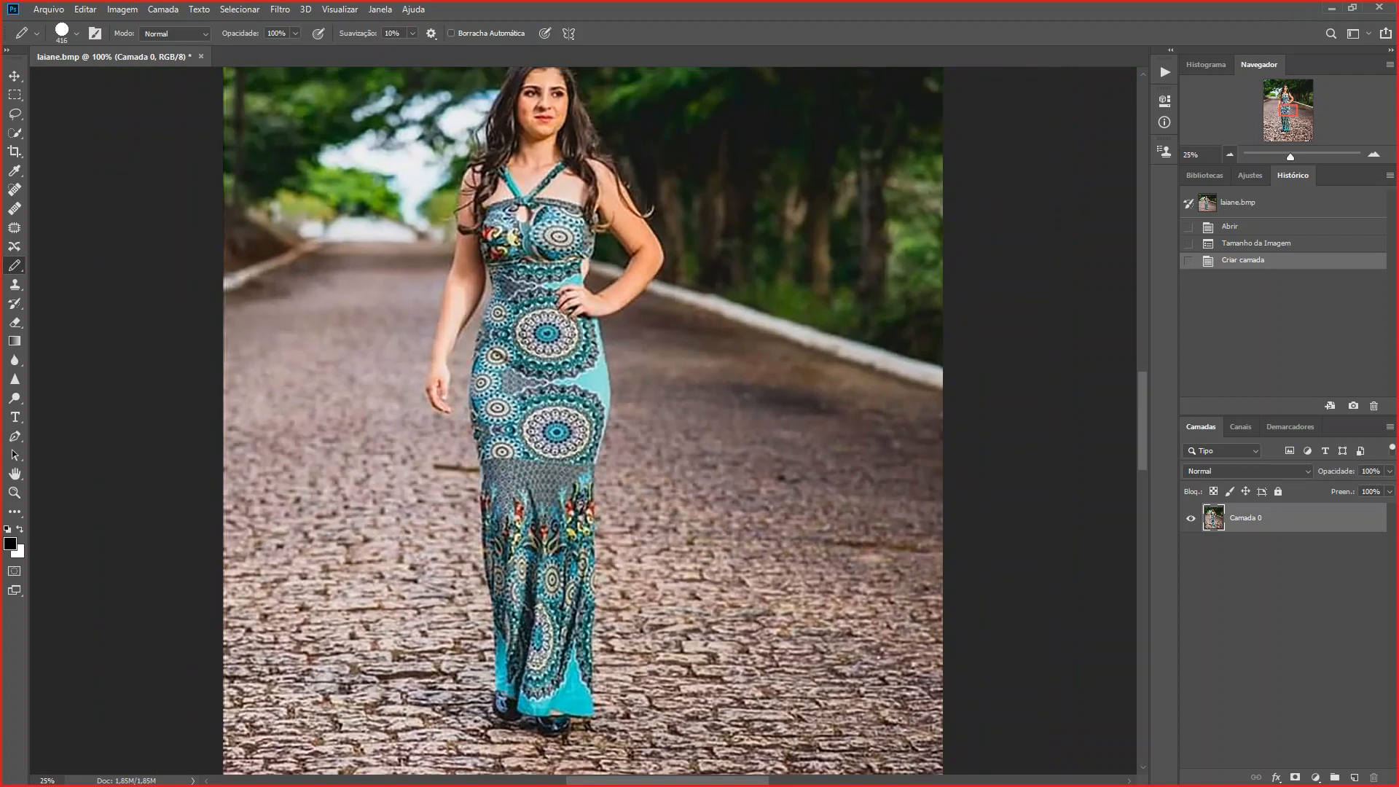
left_click(1230, 154)
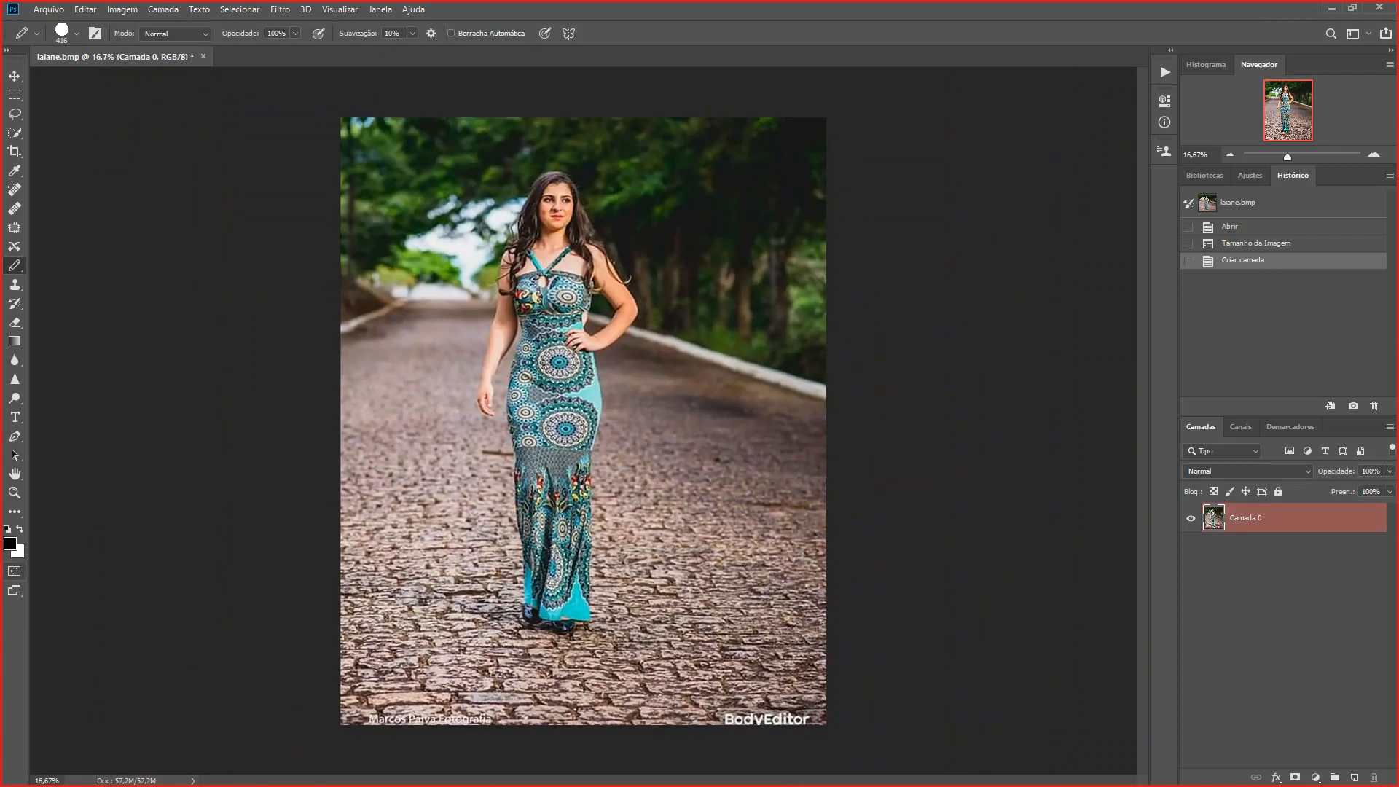
key("q")
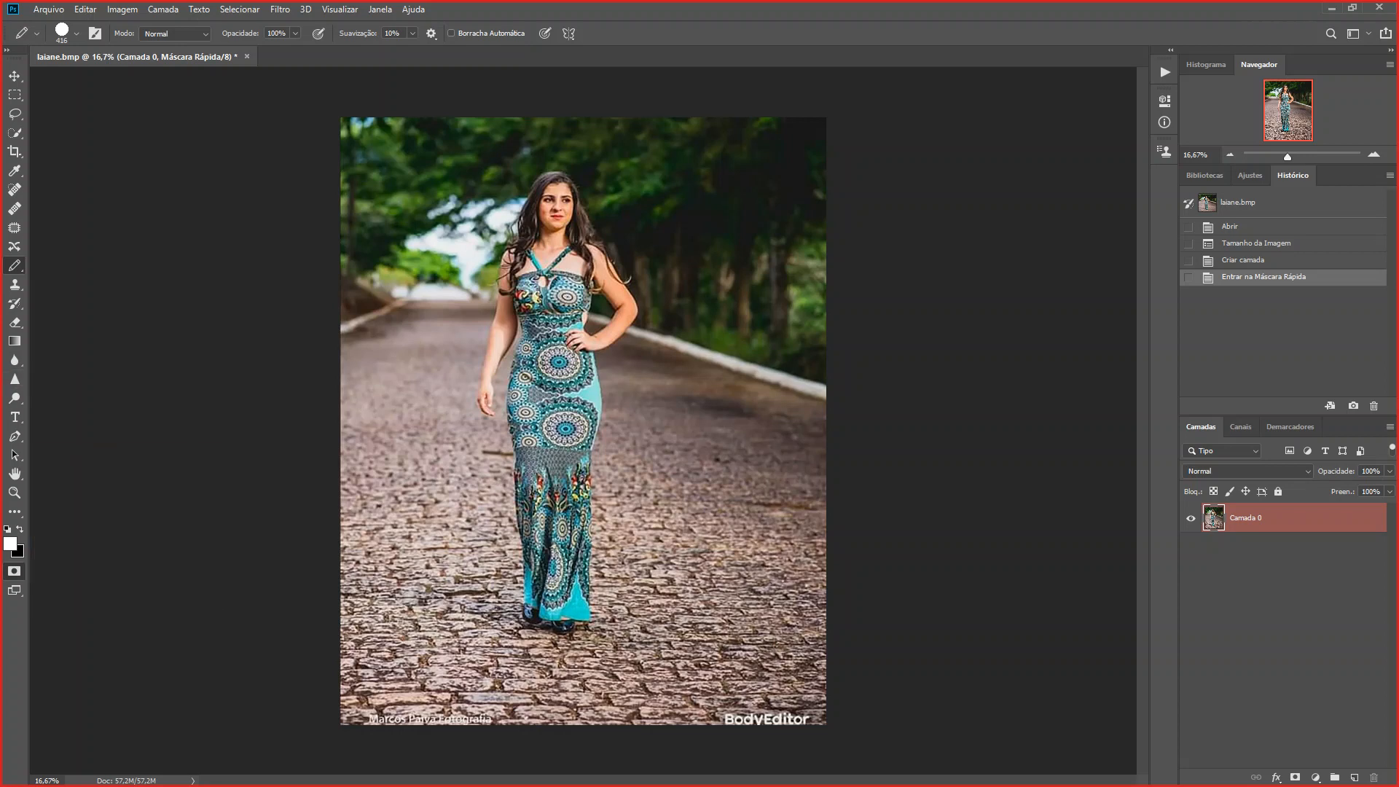
key("x")
mouse_move(739, 397)
left_mouse_down()
mouse_move(766, 579)
mouse_move(754, 700)
left_mouse_up()
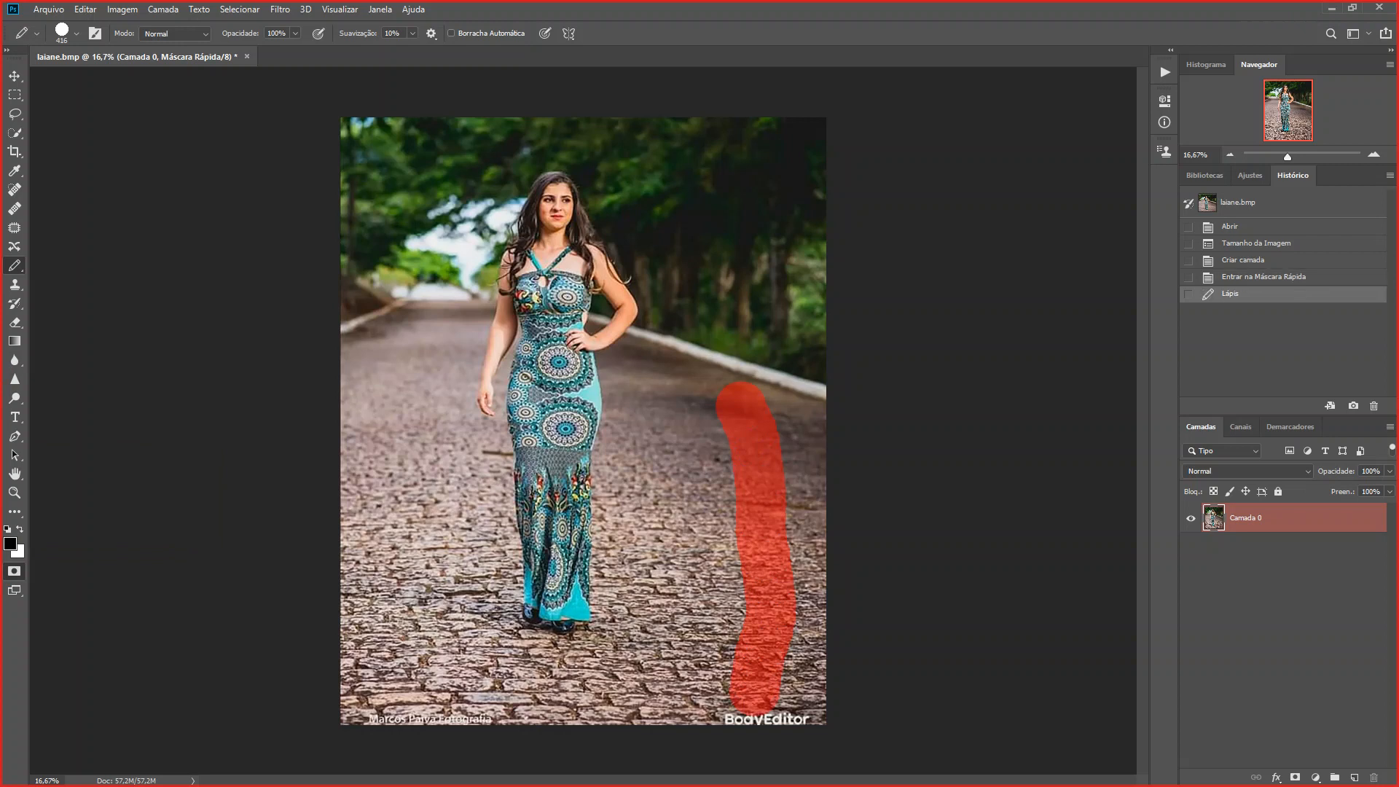
key("ctrl+z")
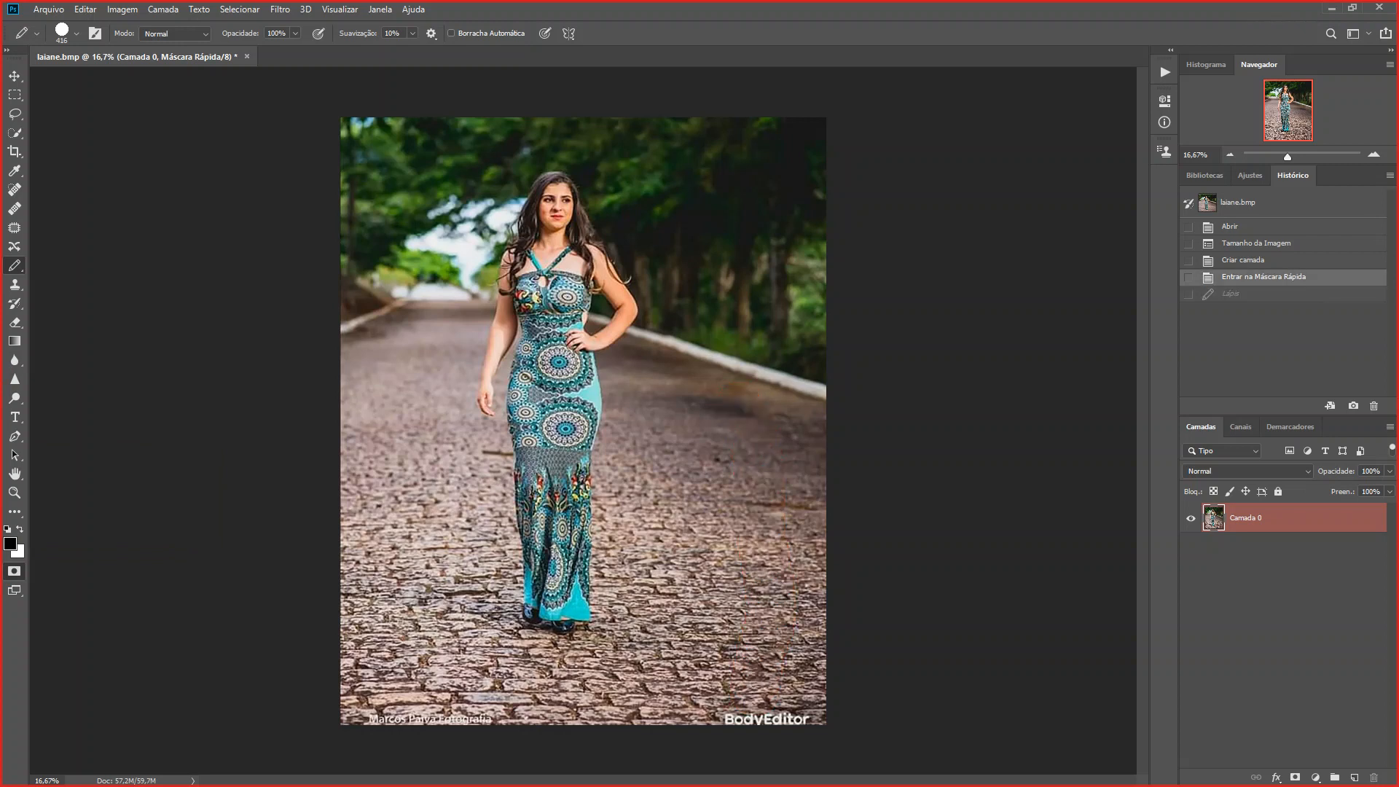
- Paint the mask over the woman's whole figure with the Pencil, leaving a loose margin around her outline
left_click(560, 621)
mouse_move(560, 621)
left_mouse_down()
mouse_move(539, 587)
mouse_move(536, 433)
mouse_move(528, 410)
mouse_move(504, 411)
mouse_move(494, 346)
mouse_move(512, 211)
mouse_move(536, 182)
mouse_move(571, 201)
mouse_move(615, 281)
mouse_move(605, 342)
mouse_move(562, 295)
mouse_move(545, 218)
left_mouse_up()
mouse_move(539, 270)
left_mouse_down()
mouse_move(560, 313)
mouse_move(573, 572)
left_mouse_up()
mouse_move(586, 634)
left_mouse_down()
mouse_move(594, 459)
mouse_move(562, 337)
mouse_move(600, 402)
mouse_move(612, 372)
left_mouse_up()
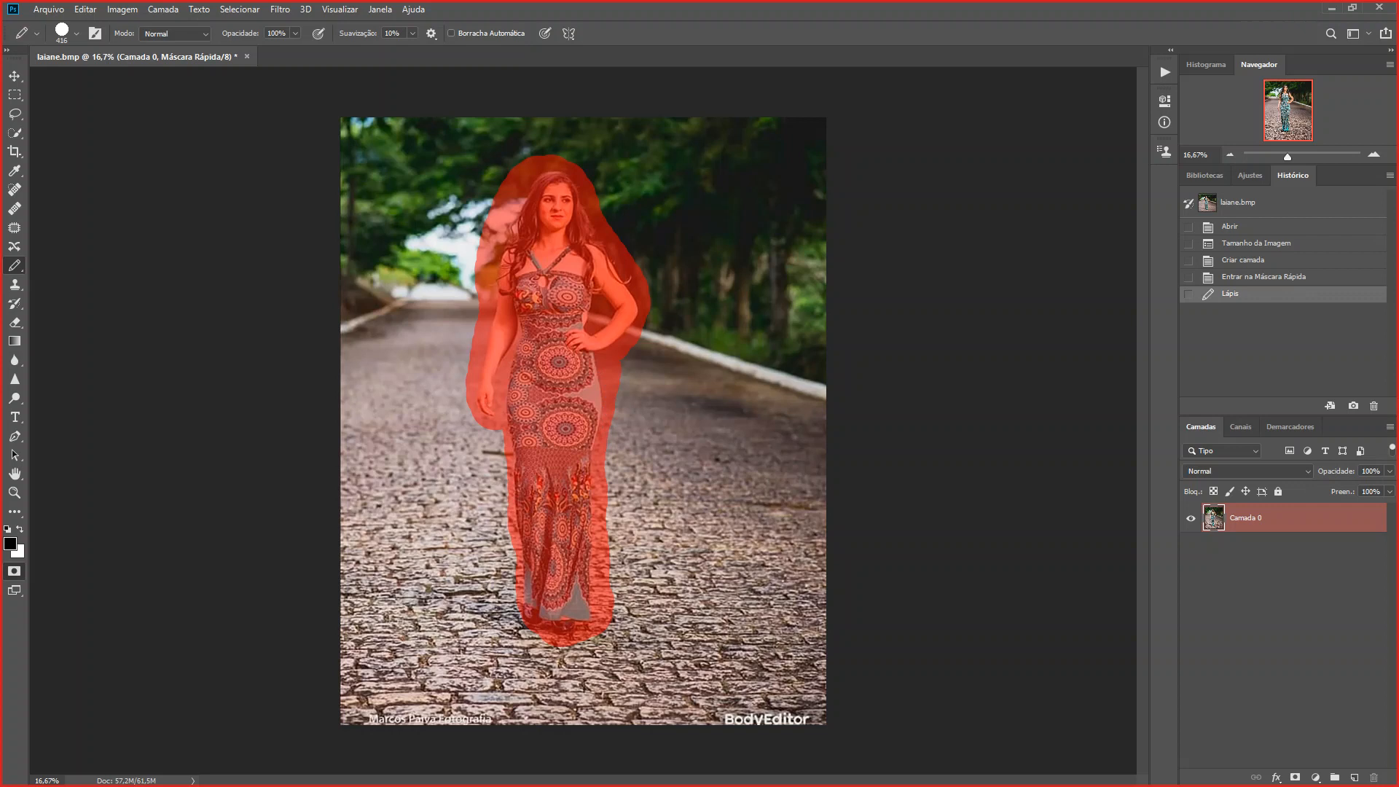
left_click(541, 612)
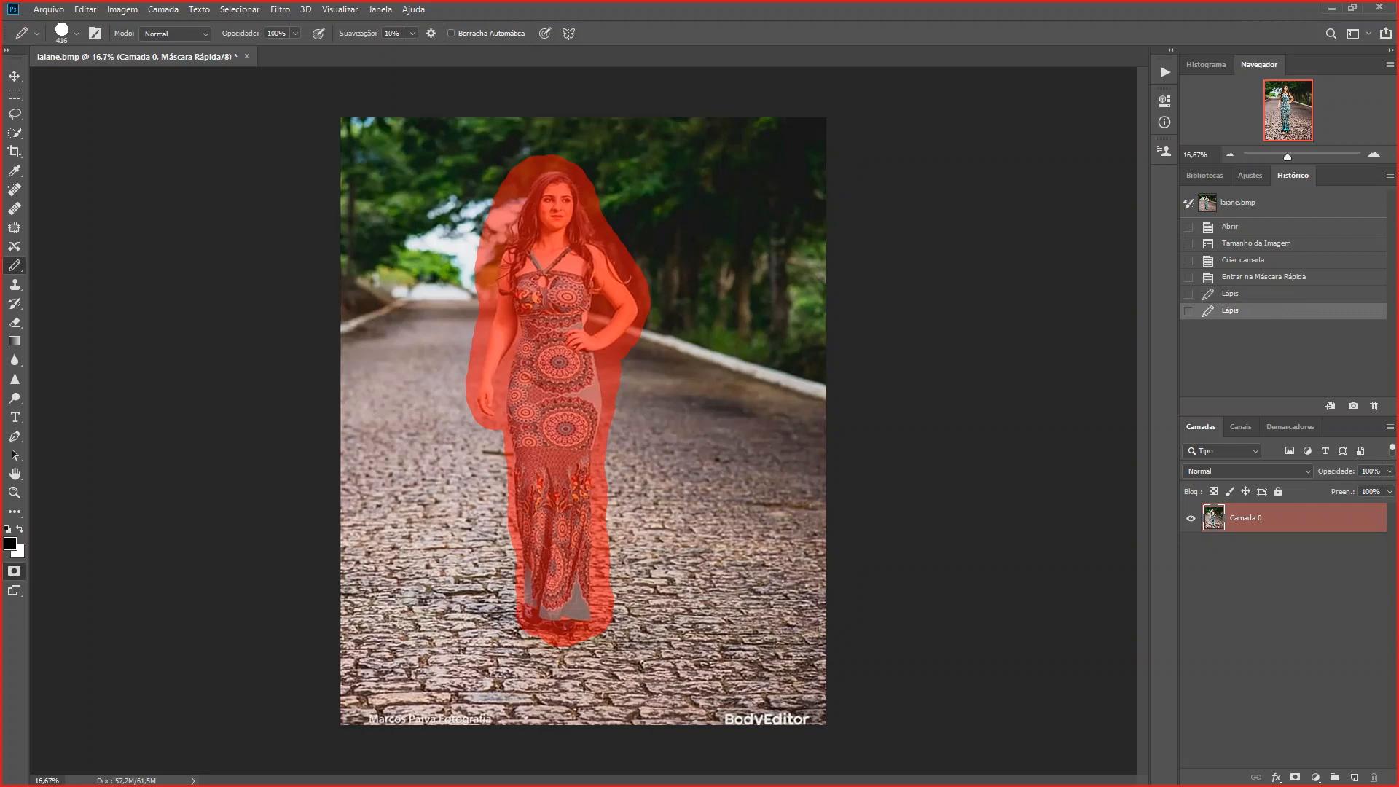
- Leave Quick Mask mode, delete the selected background around the woman and clear the selection
key("q")
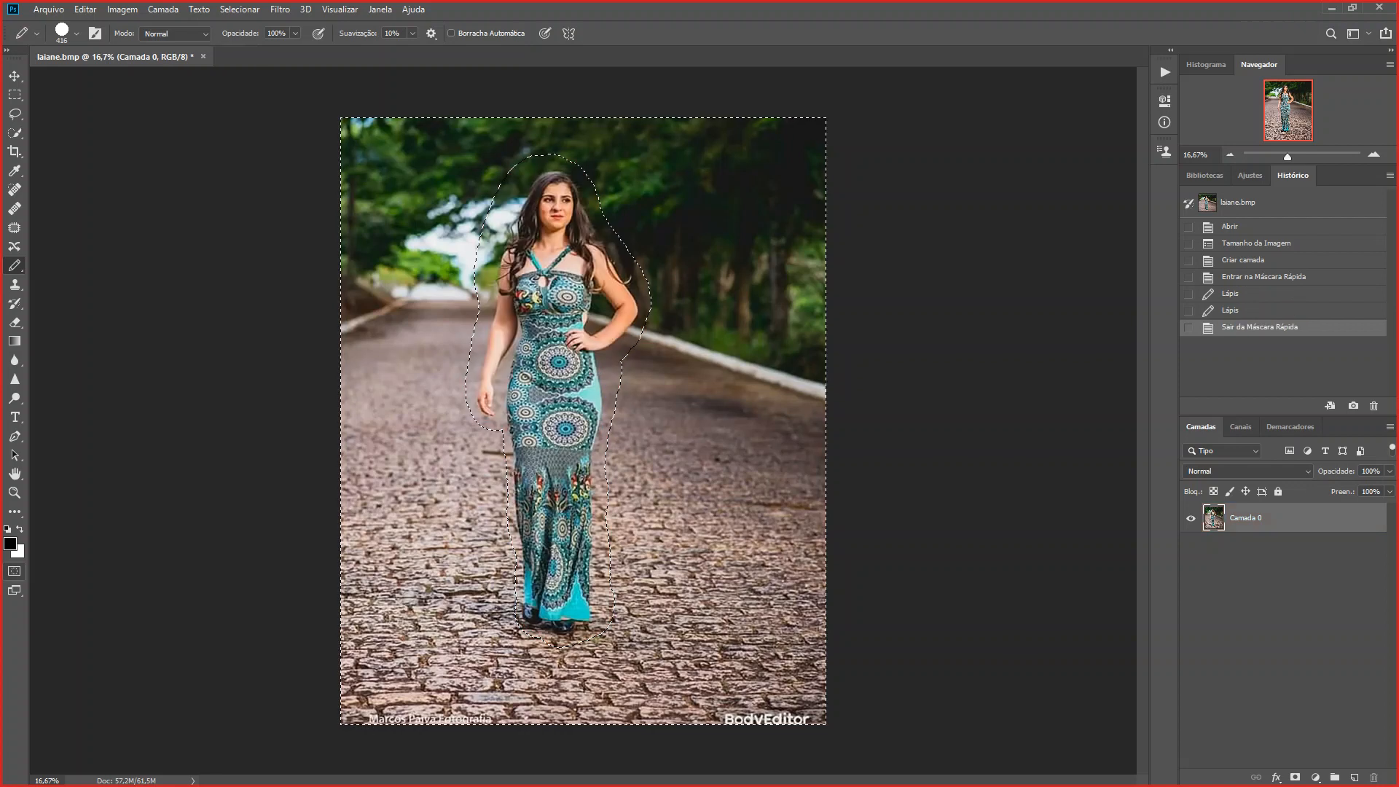
key("Delete")
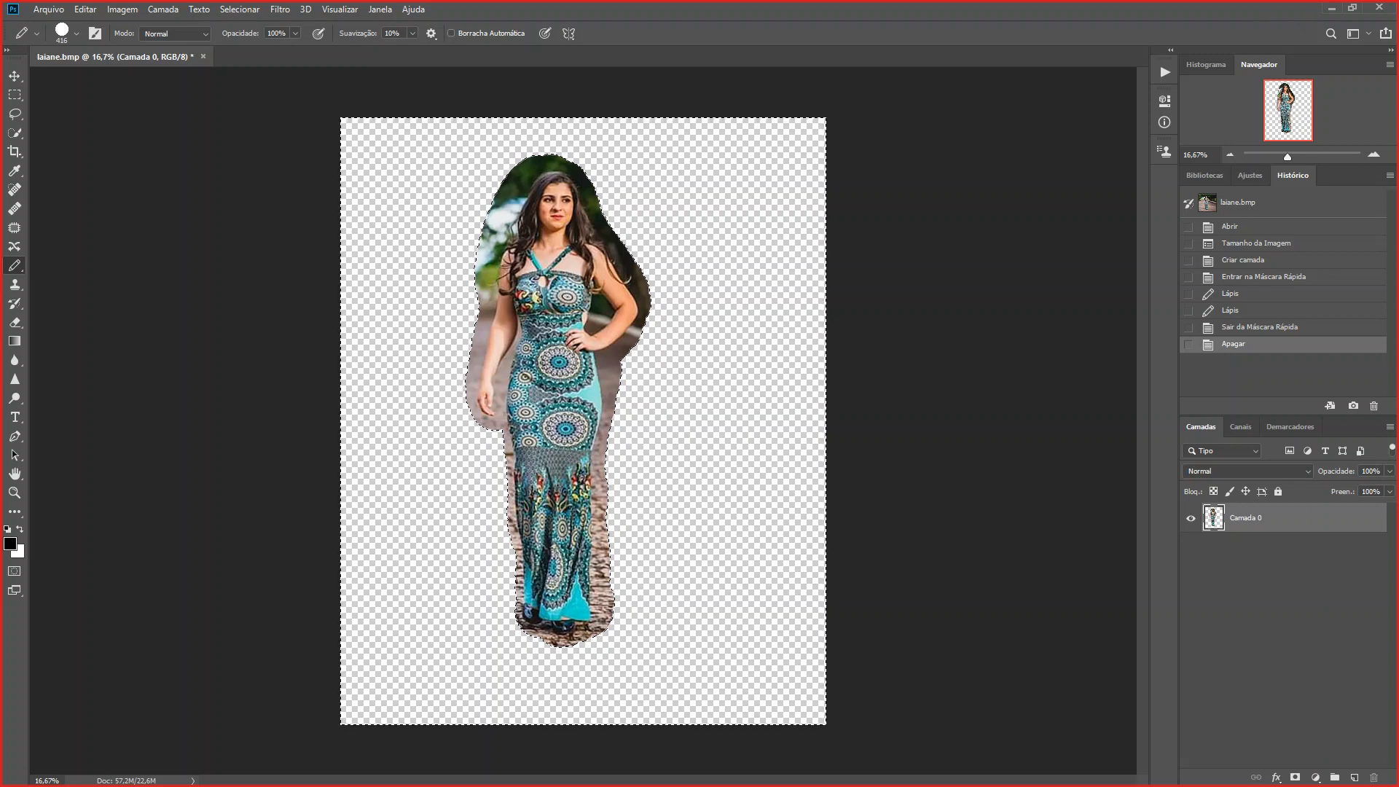
key("m")
key("ctrl+d")
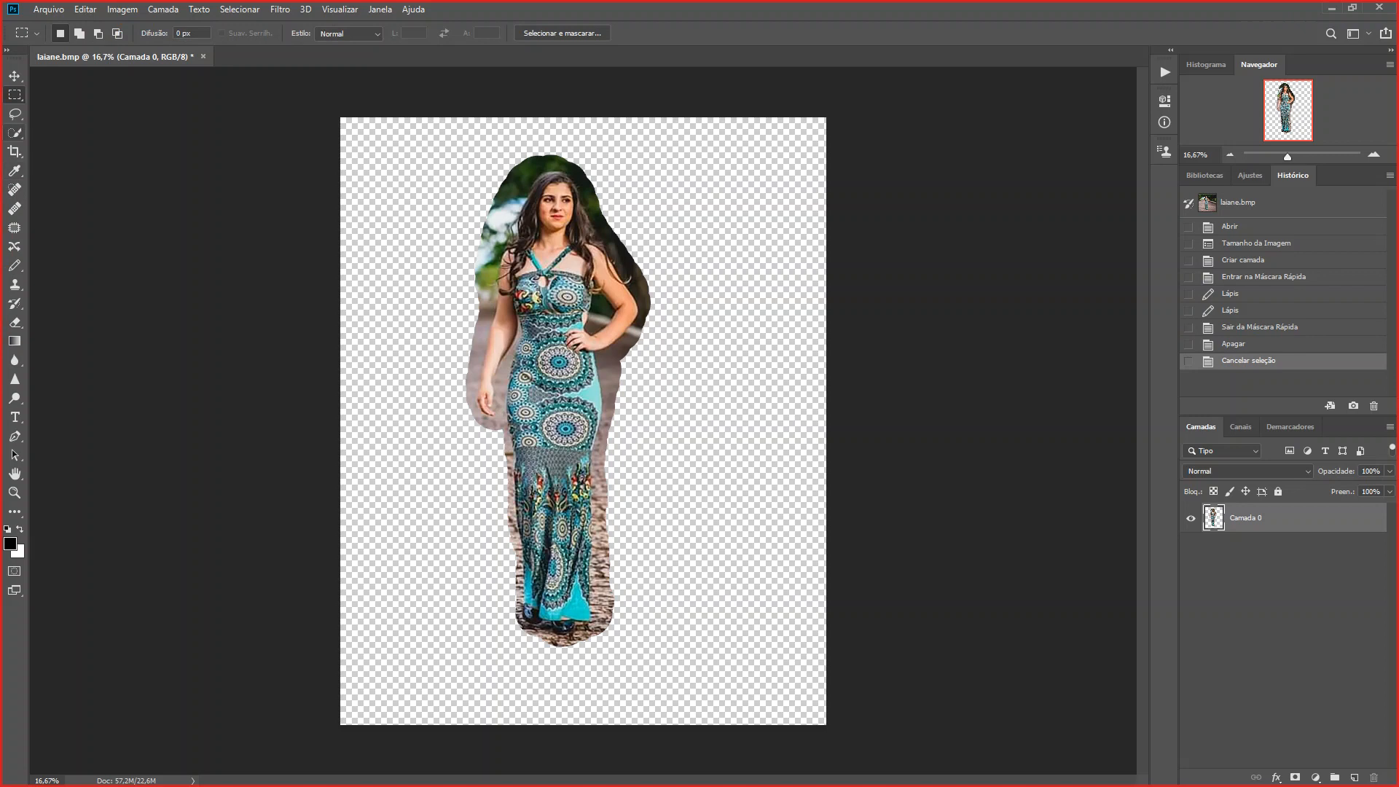
- Use Quick Selection to select the dark foliage from above the woman's head down past her bent arm
left_click(15, 133)
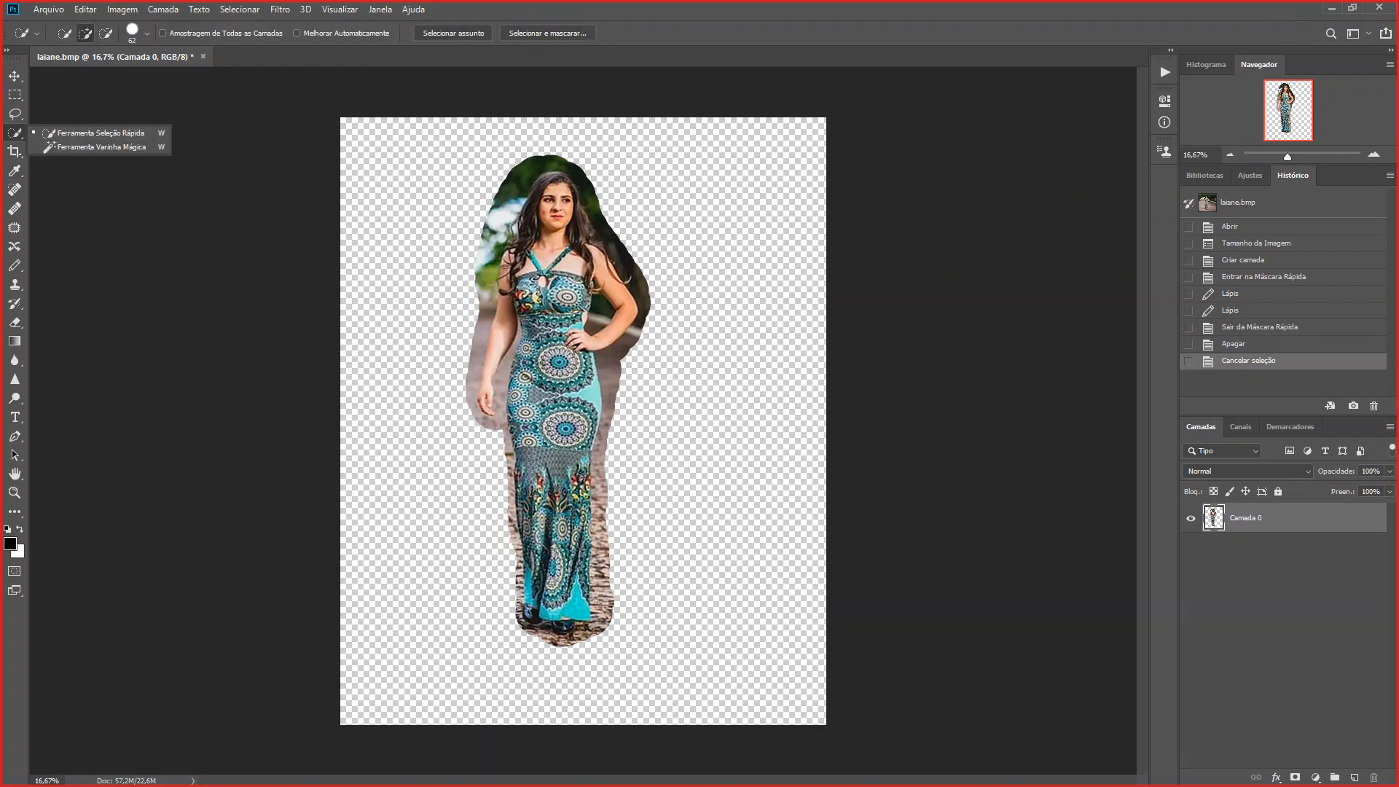
key("ctrl+plus")
key("ctrl+plus")
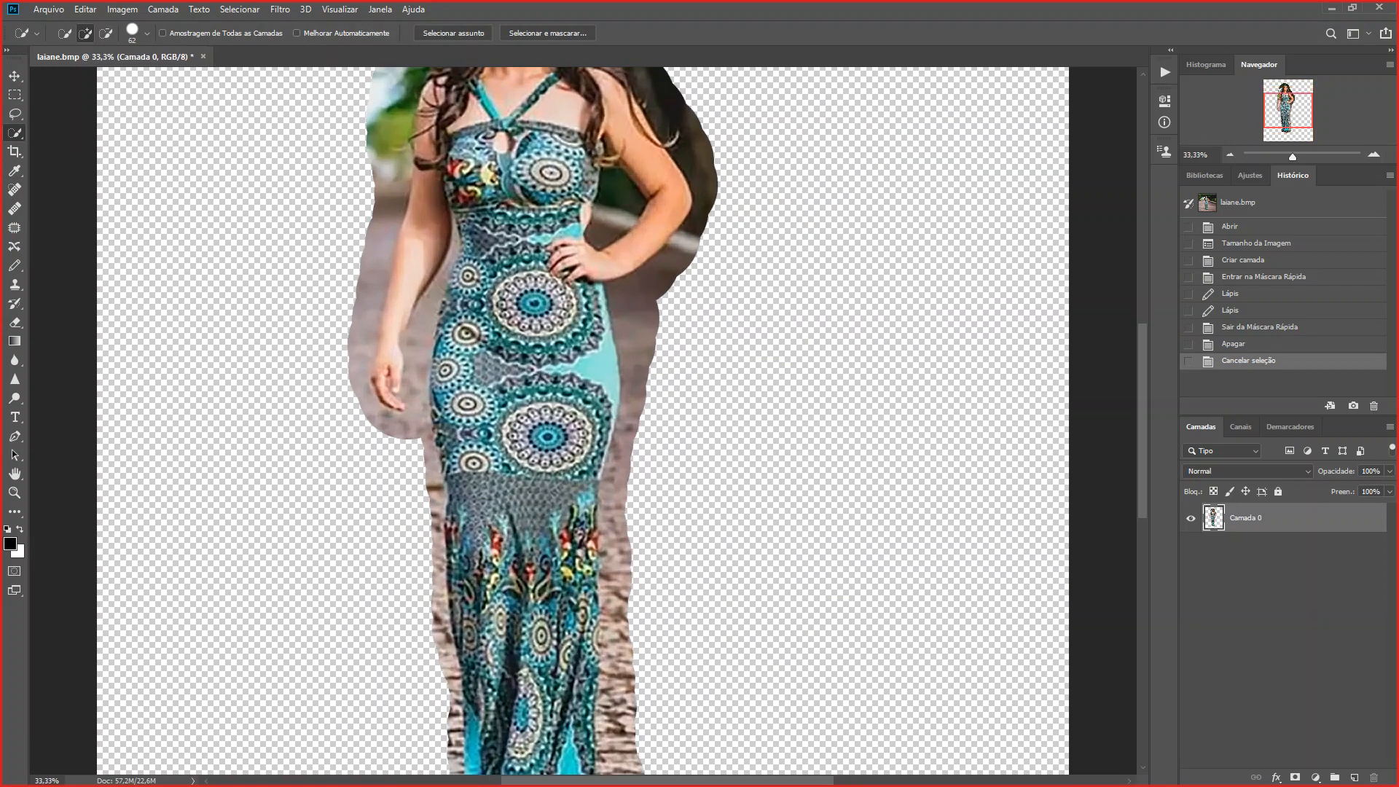
left_click_drag(1288, 109, 1292, 93)
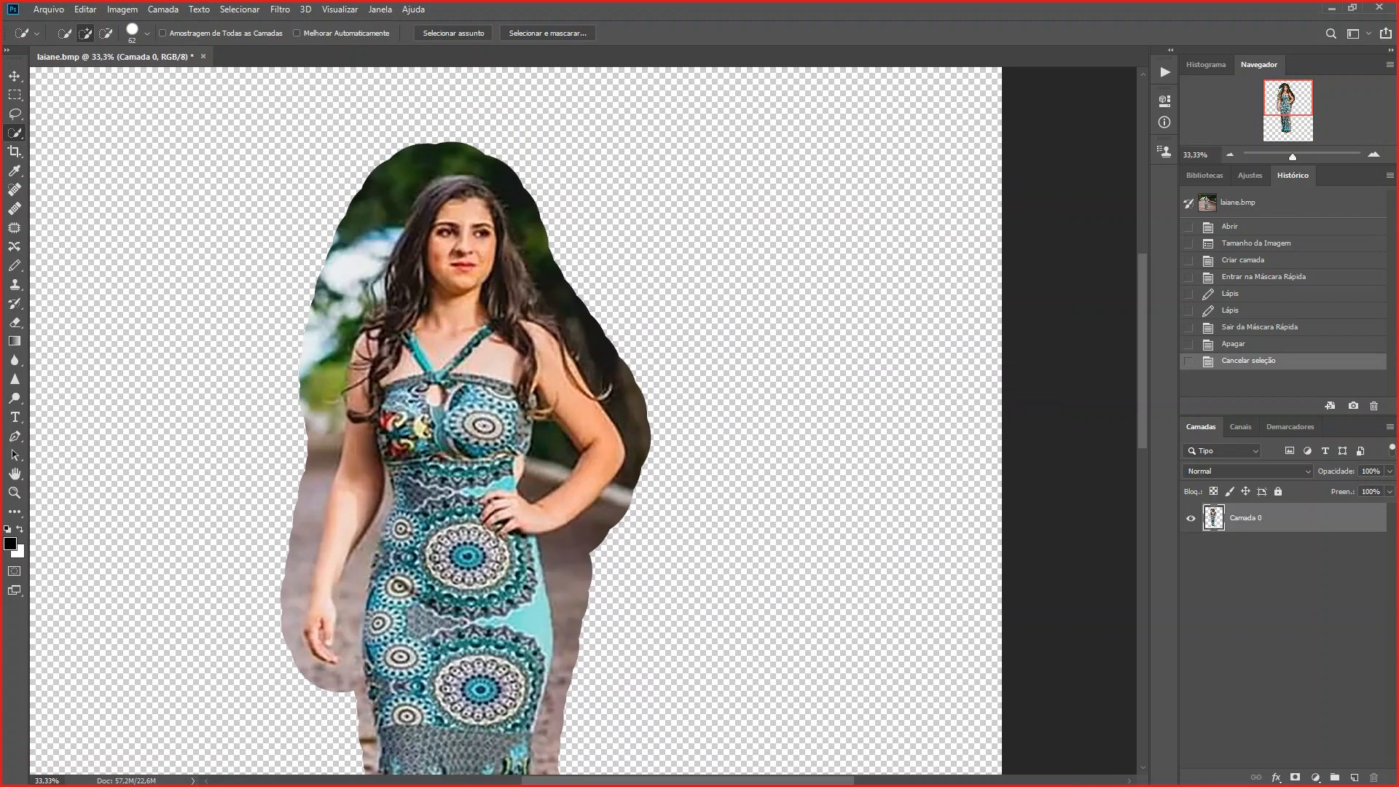
left_click_drag(481, 164, 634, 444)
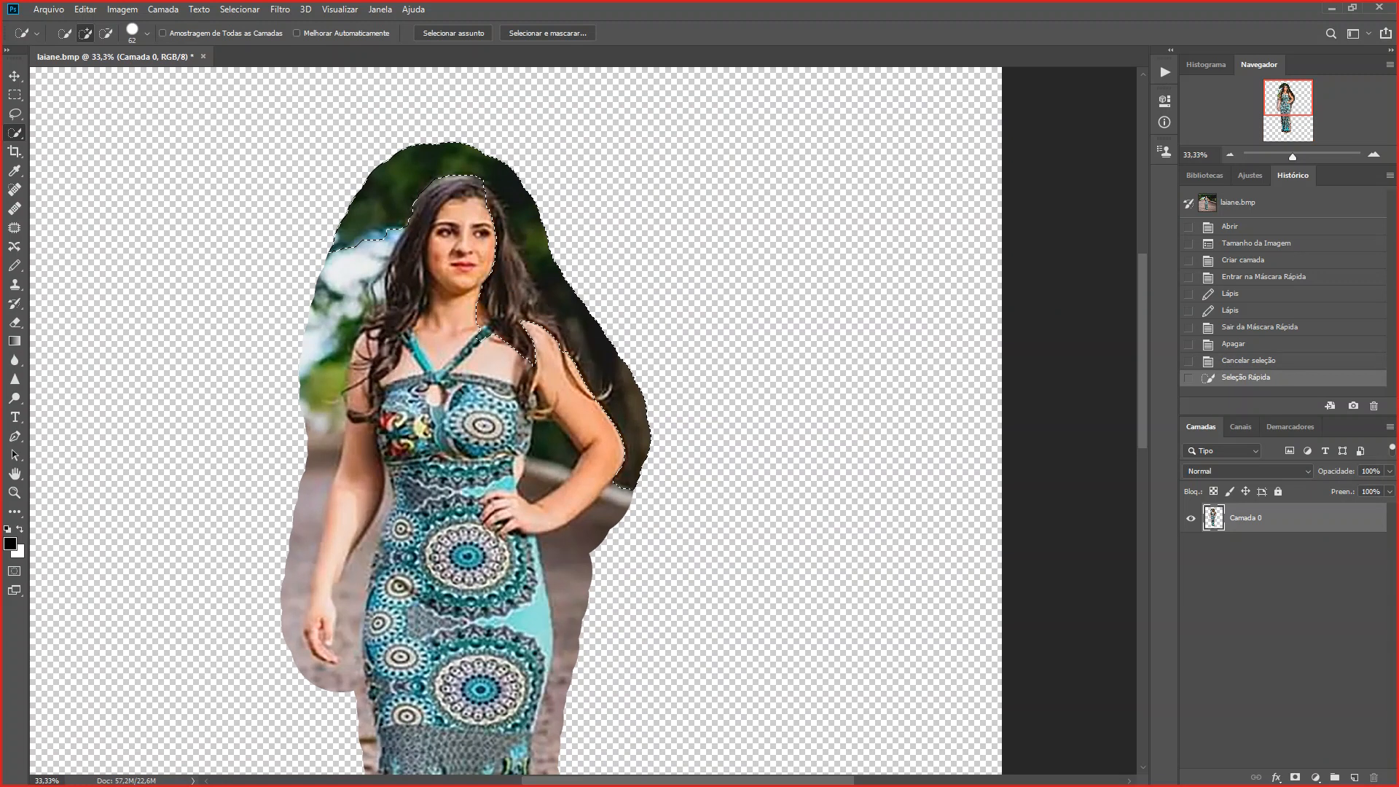
- Enter Quick Mask mode on the foliage selection and set the Brush tool to 199 px
left_click(1373, 154)
left_click(1373, 154)
left_click_drag(1291, 97, 1275, 86)
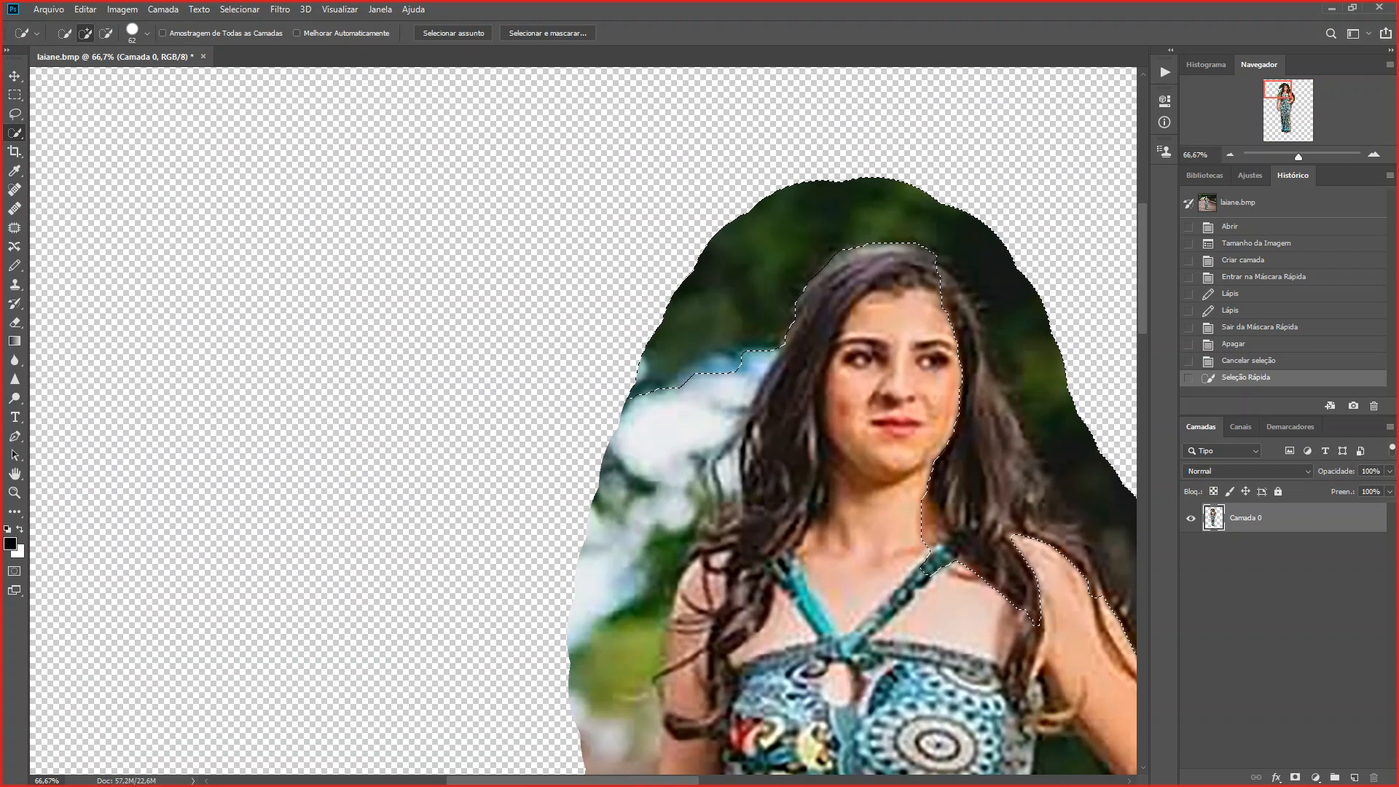
left_click_drag(1274, 86, 1285, 86)
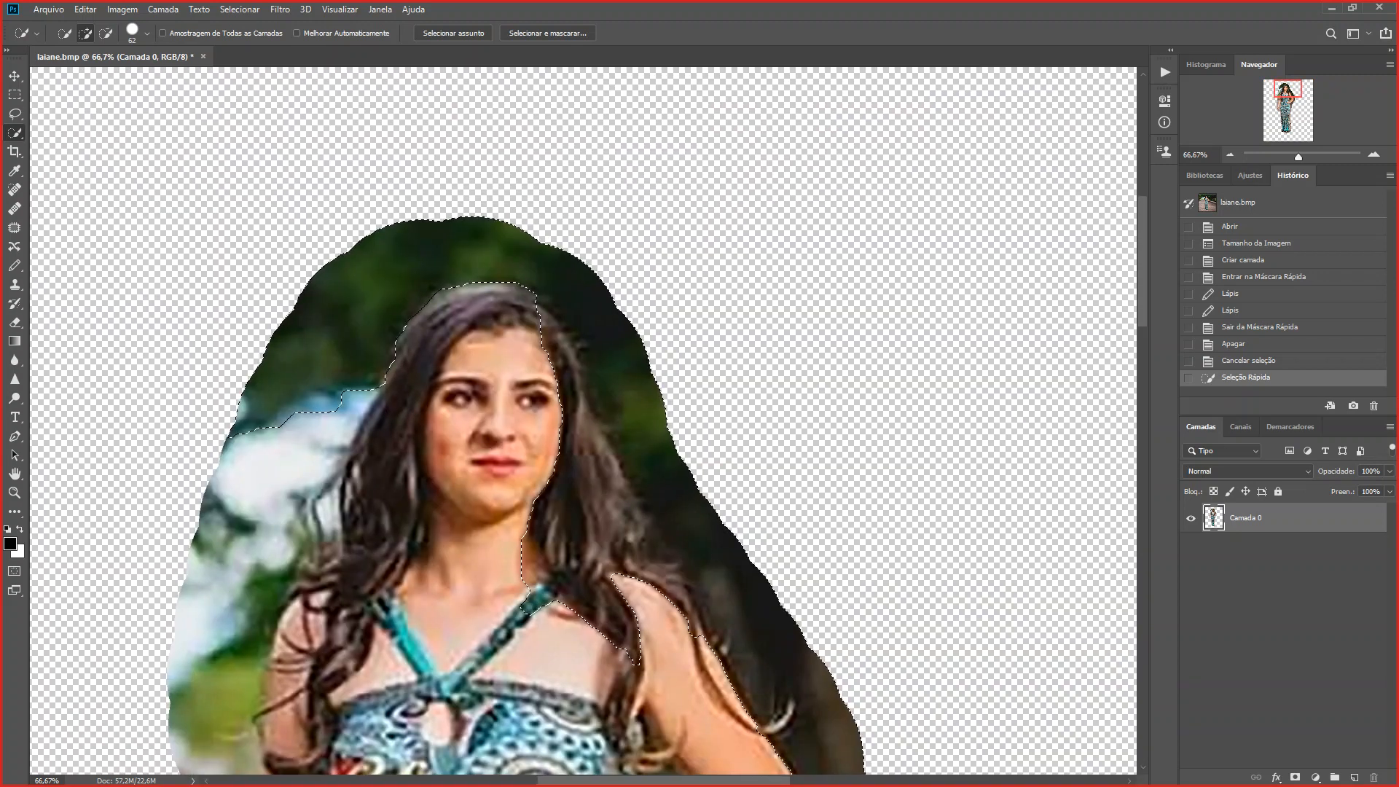
key("q")
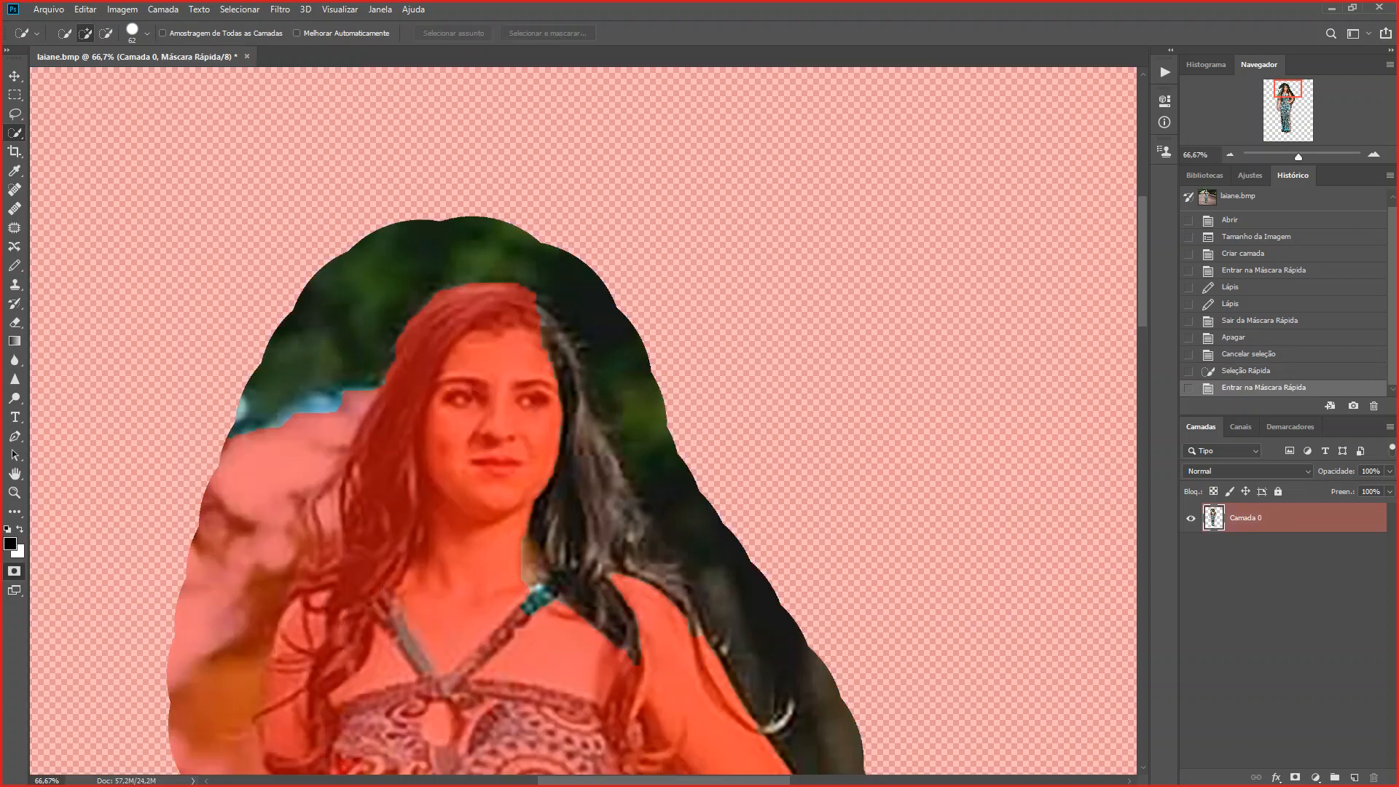
left_click(14, 265)
left_click(86, 265)
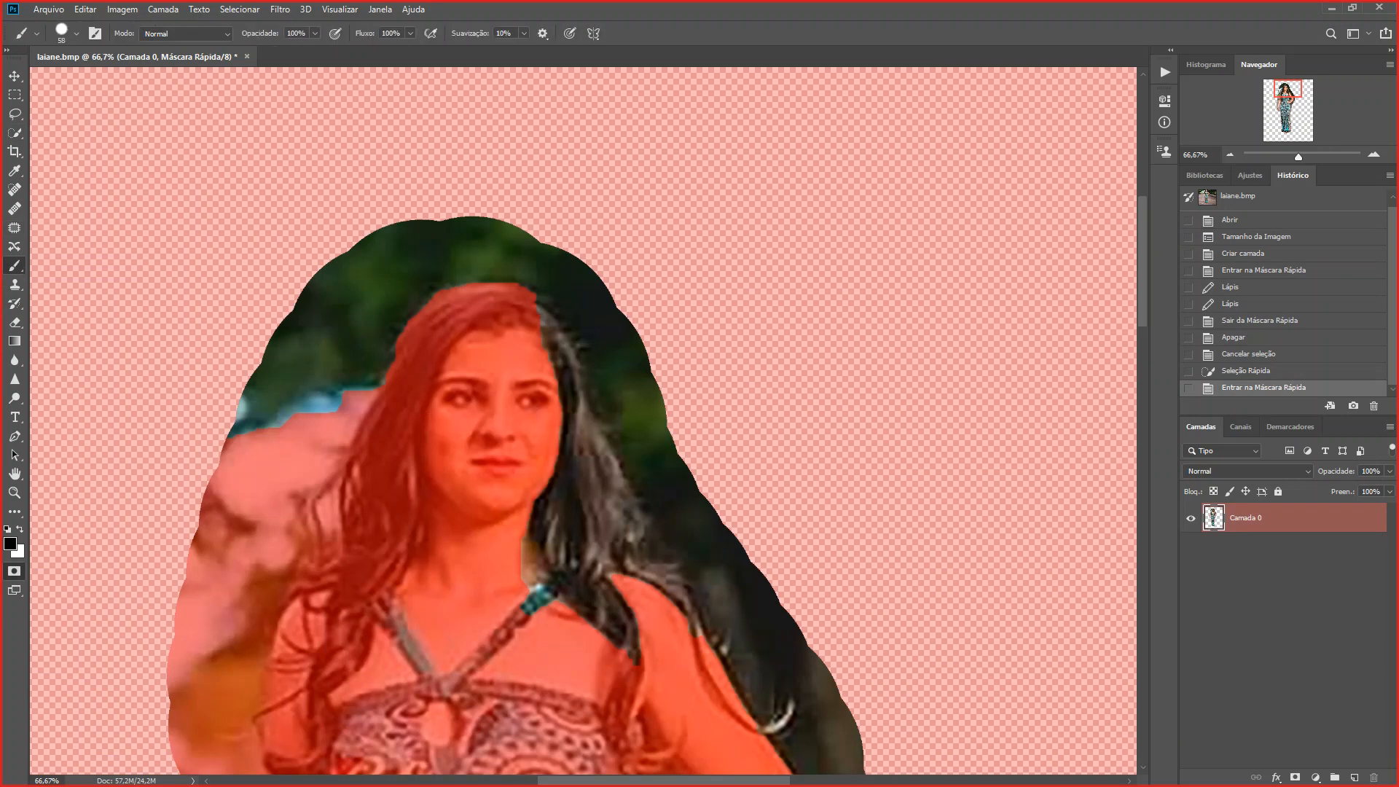
left_click(75, 34)
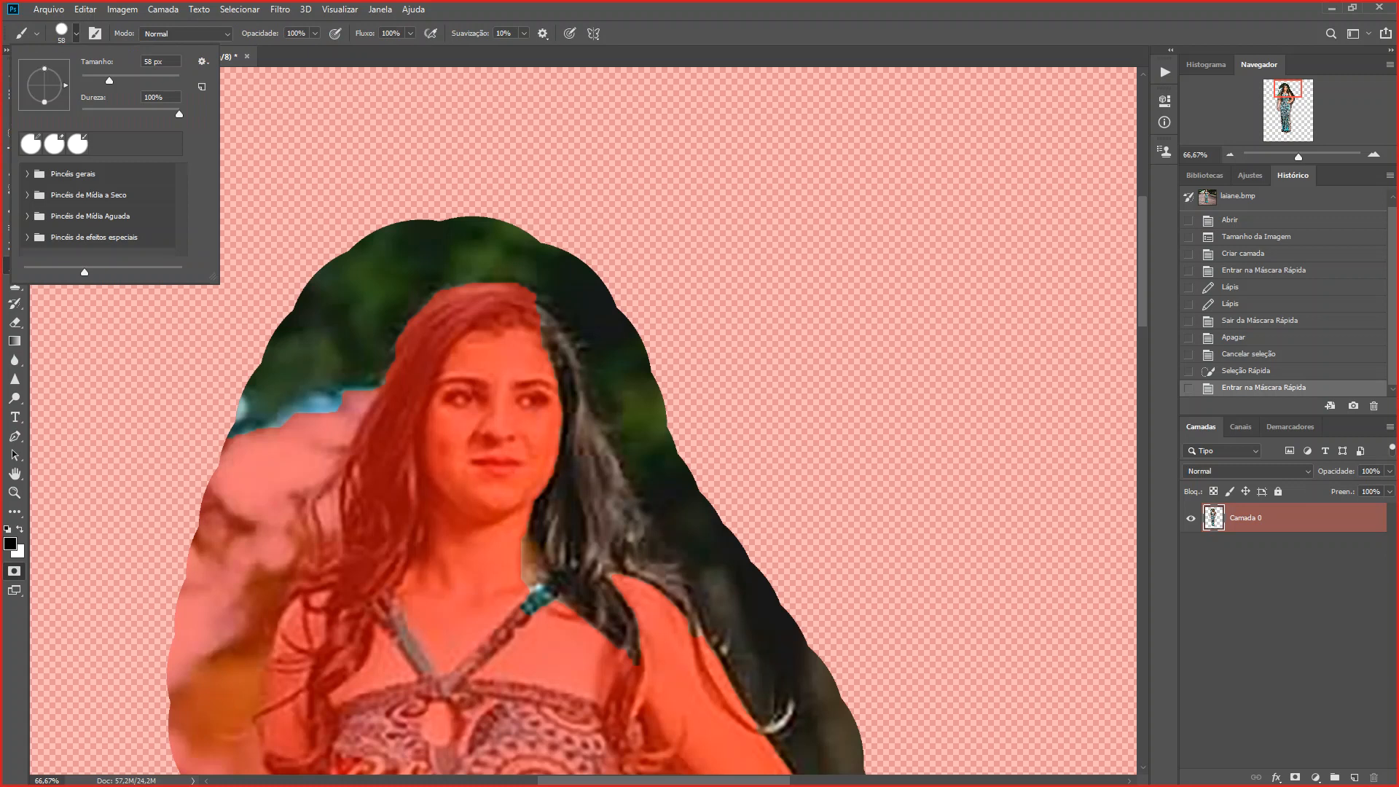
left_click_drag(109, 80, 141, 80)
left_click_drag(141, 80, 154, 80)
- Paint the mask over the unprotected hair from the crown, beside the face and down to the shoulder
left_click(515, 336)
left_click(525, 352)
mouse_move(568, 368)
left_mouse_down()
mouse_move(563, 532)
mouse_move(580, 609)
left_mouse_up()
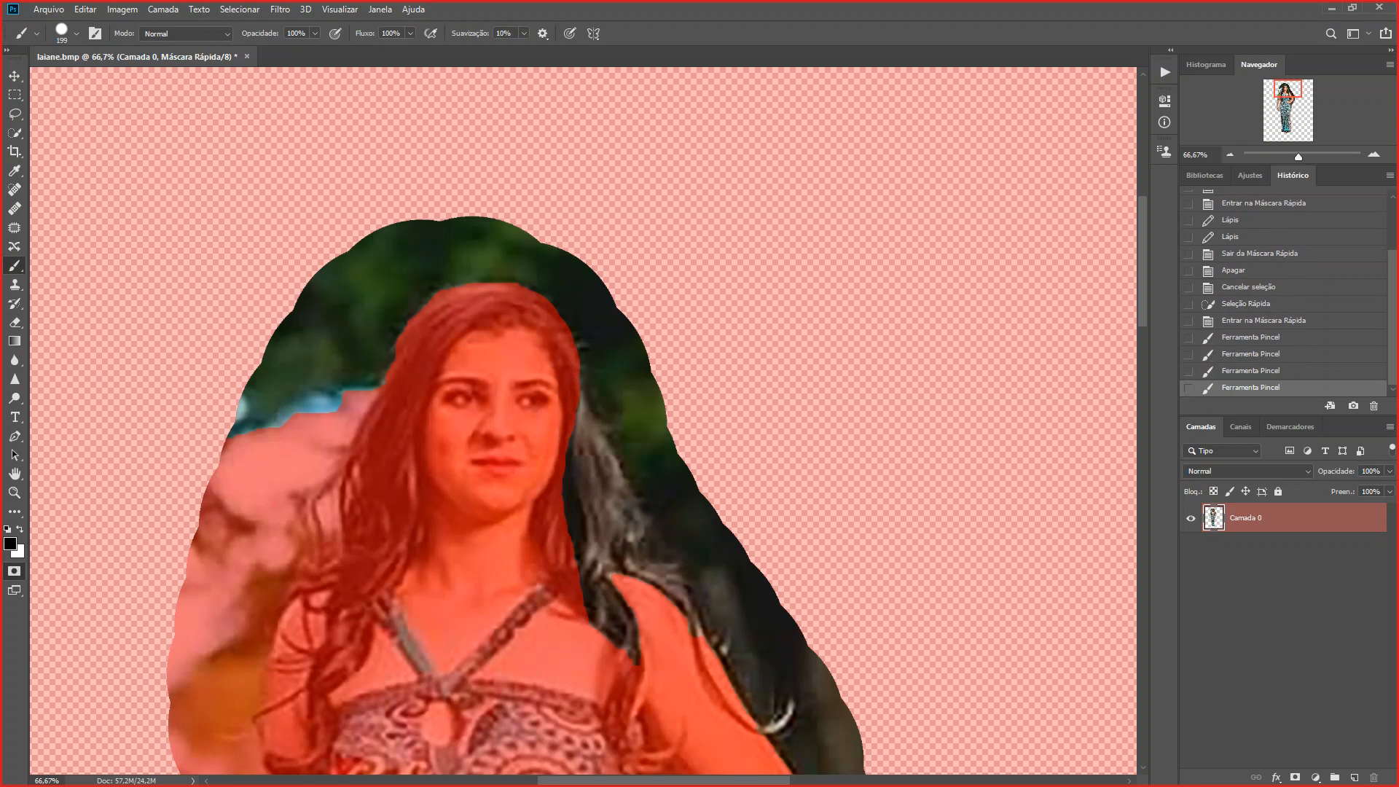
left_click_drag(572, 437, 621, 644)
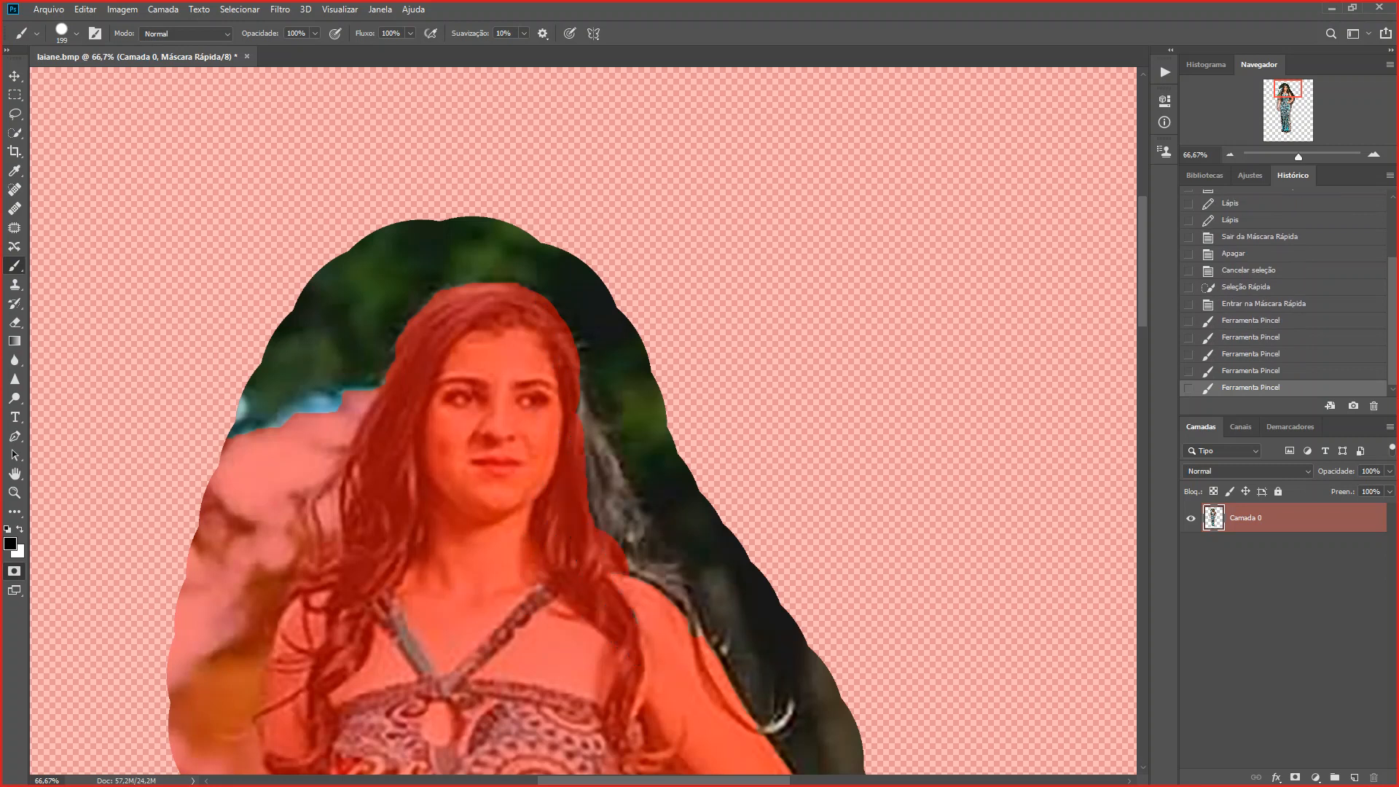
left_click(651, 649)
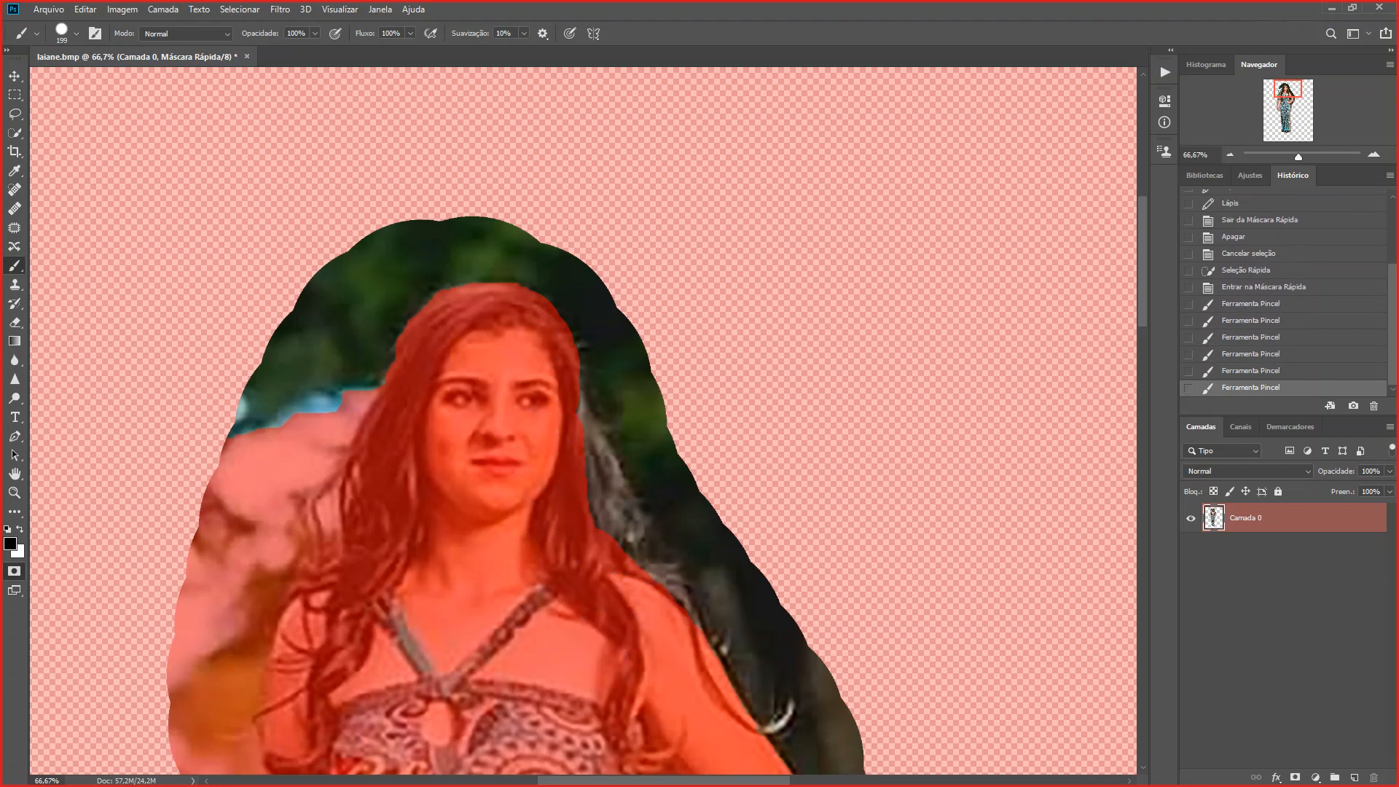
- Extend the mask outward over the hair beside the cheek and neck on the bent-arm side
key("ctrl+plus")
key("ctrl+plus")
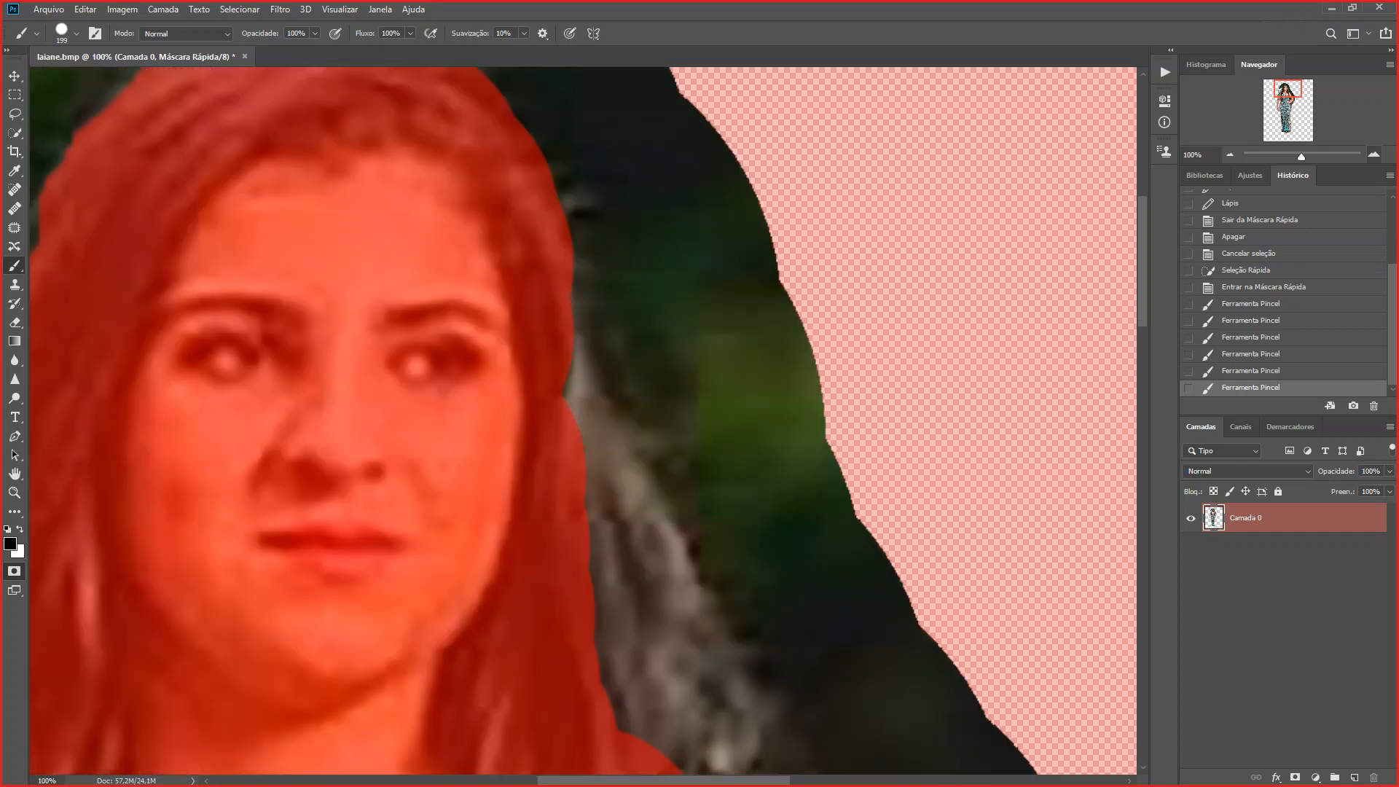
scroll(583, 421, "down", 1)
left_click_drag(465, 366, 533, 679)
scroll(533, 655, "down", 3)
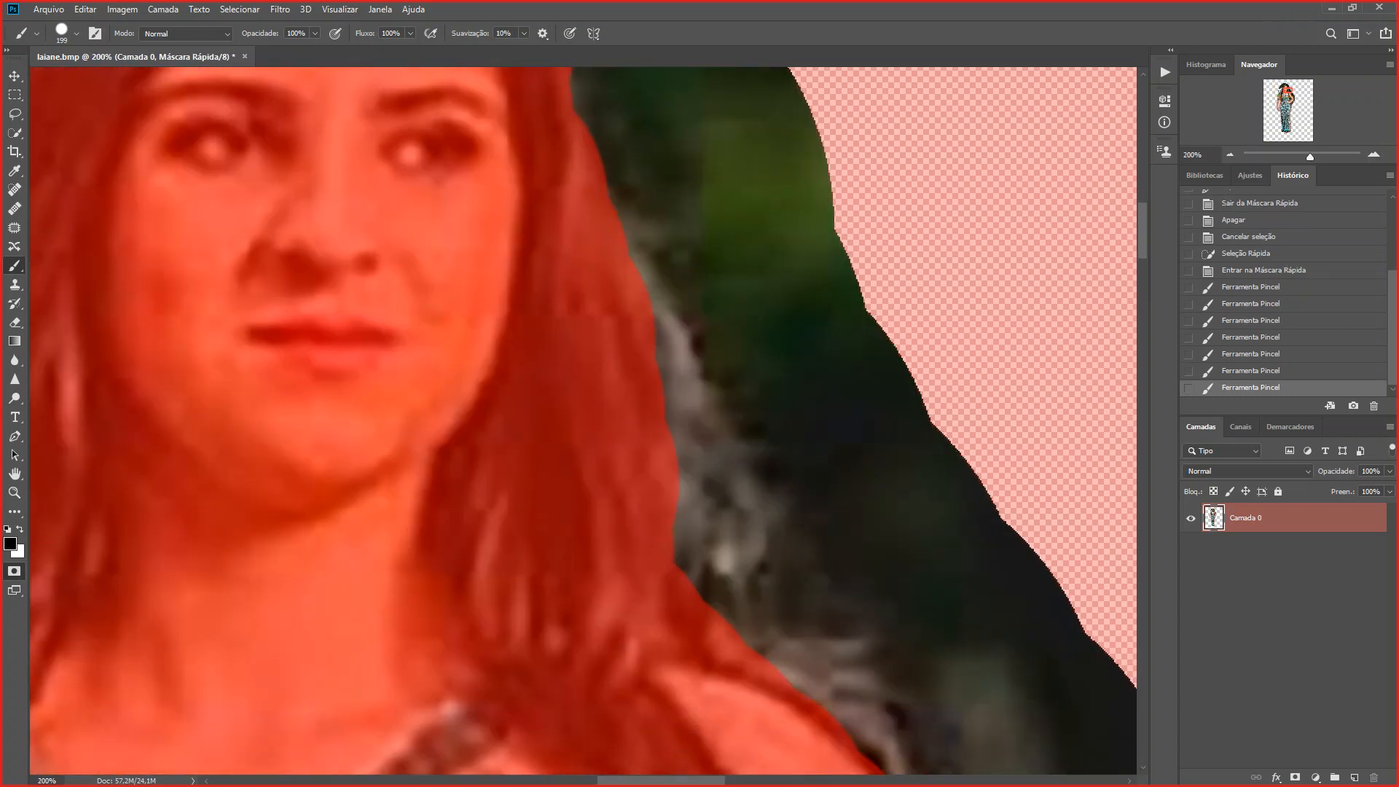
left_click(678, 416)
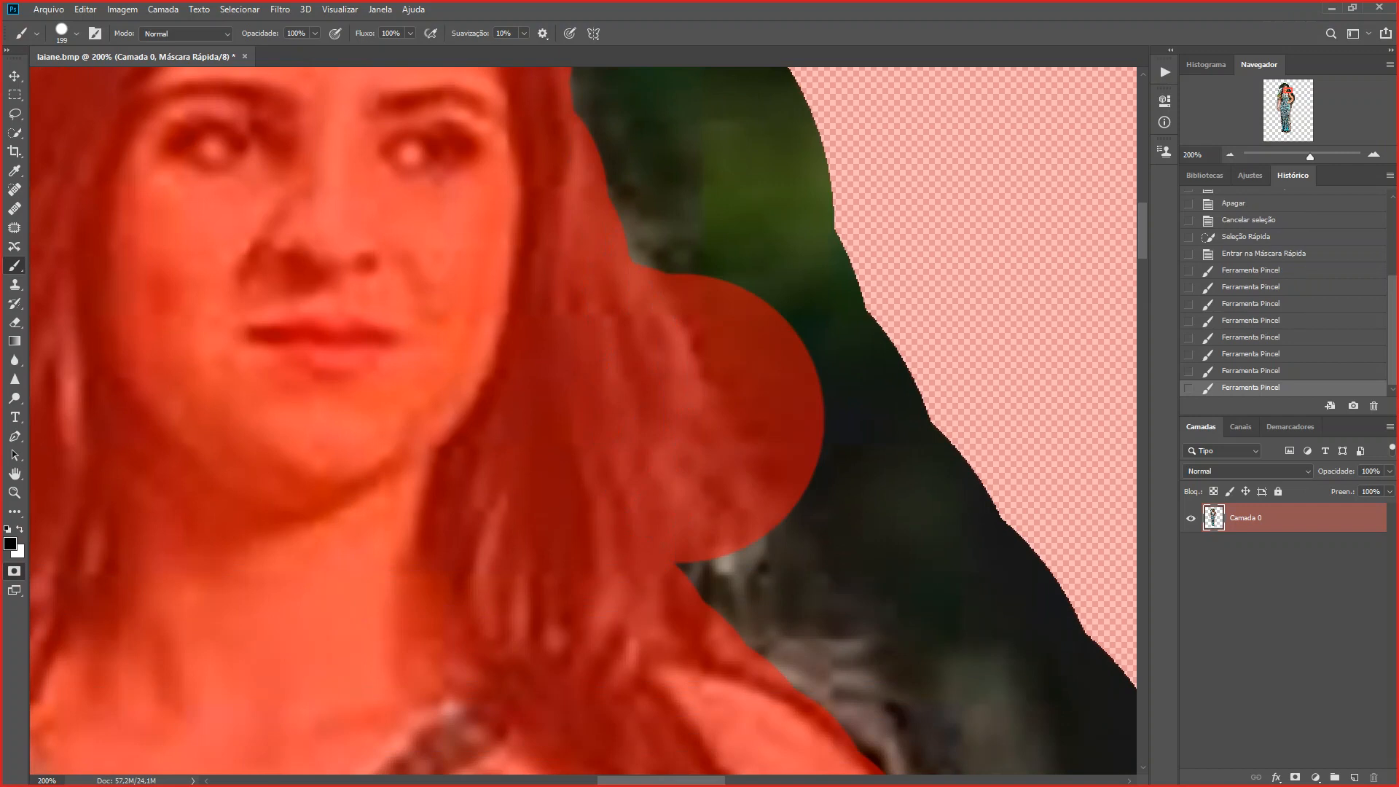
- Switch to white and clear the excess mask spilling past the hair onto the dark foliage
key("x")
left_click(836, 280)
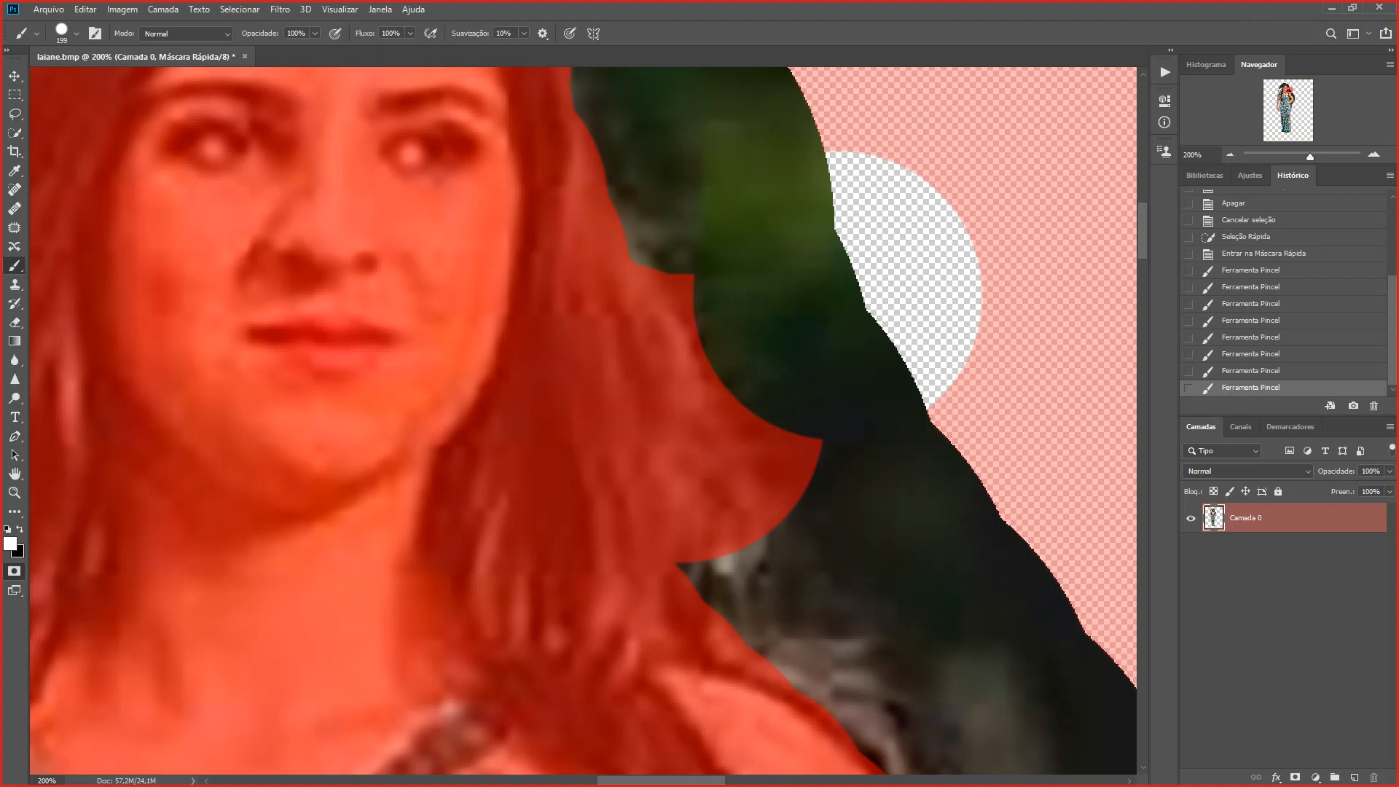
left_click(772, 211)
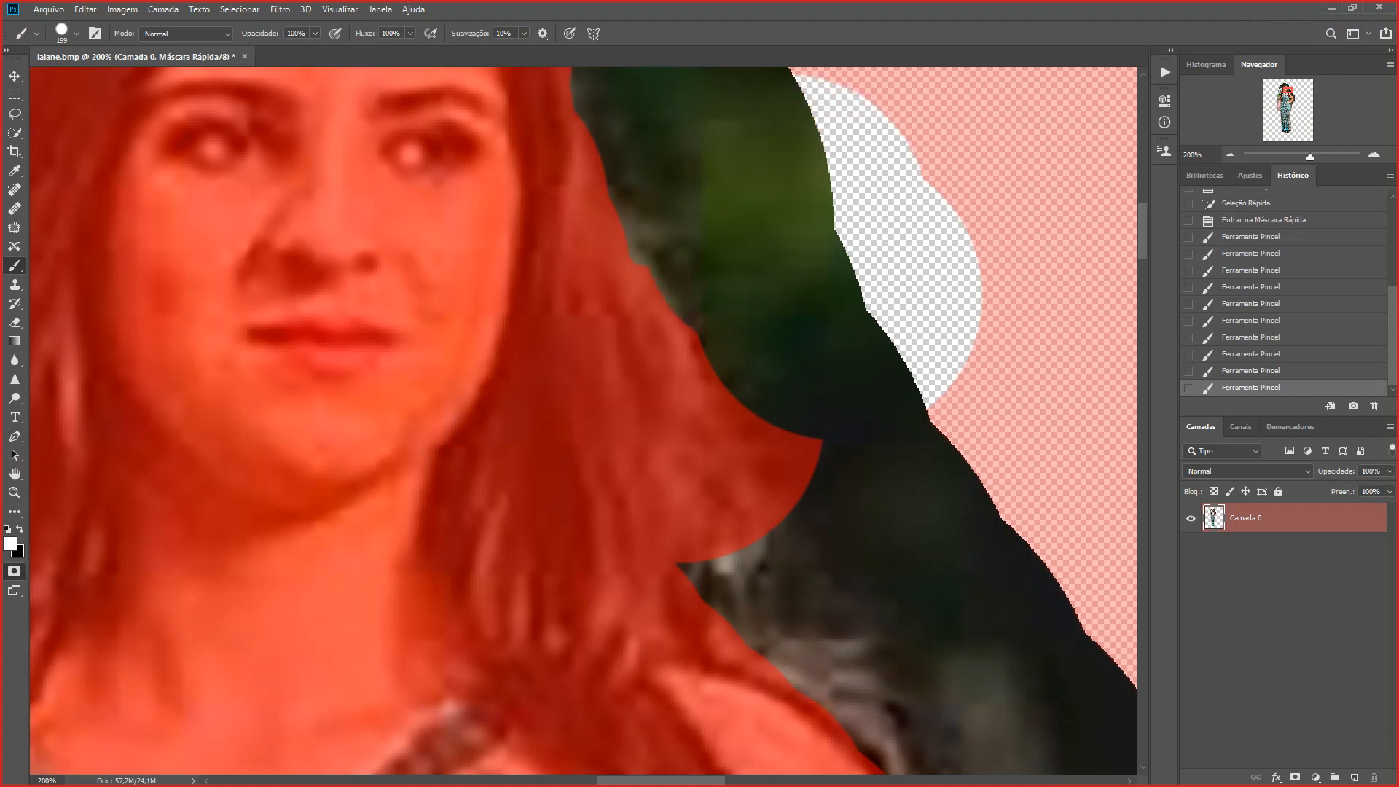
left_click(903, 338)
mouse_move(906, 455)
left_mouse_down()
mouse_move(845, 408)
mouse_move(765, 292)
left_mouse_up()
left_click_drag(835, 415, 825, 492)
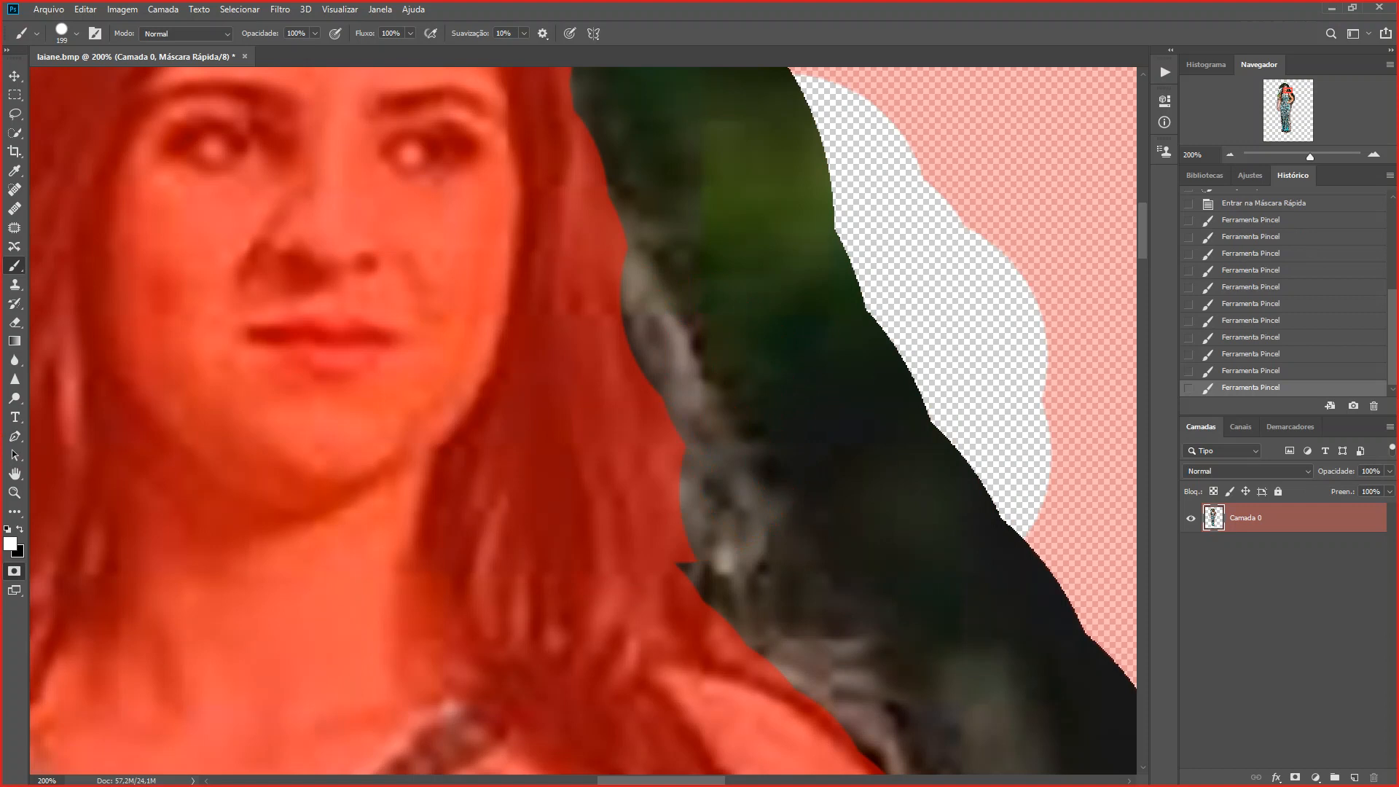
left_click(754, 281)
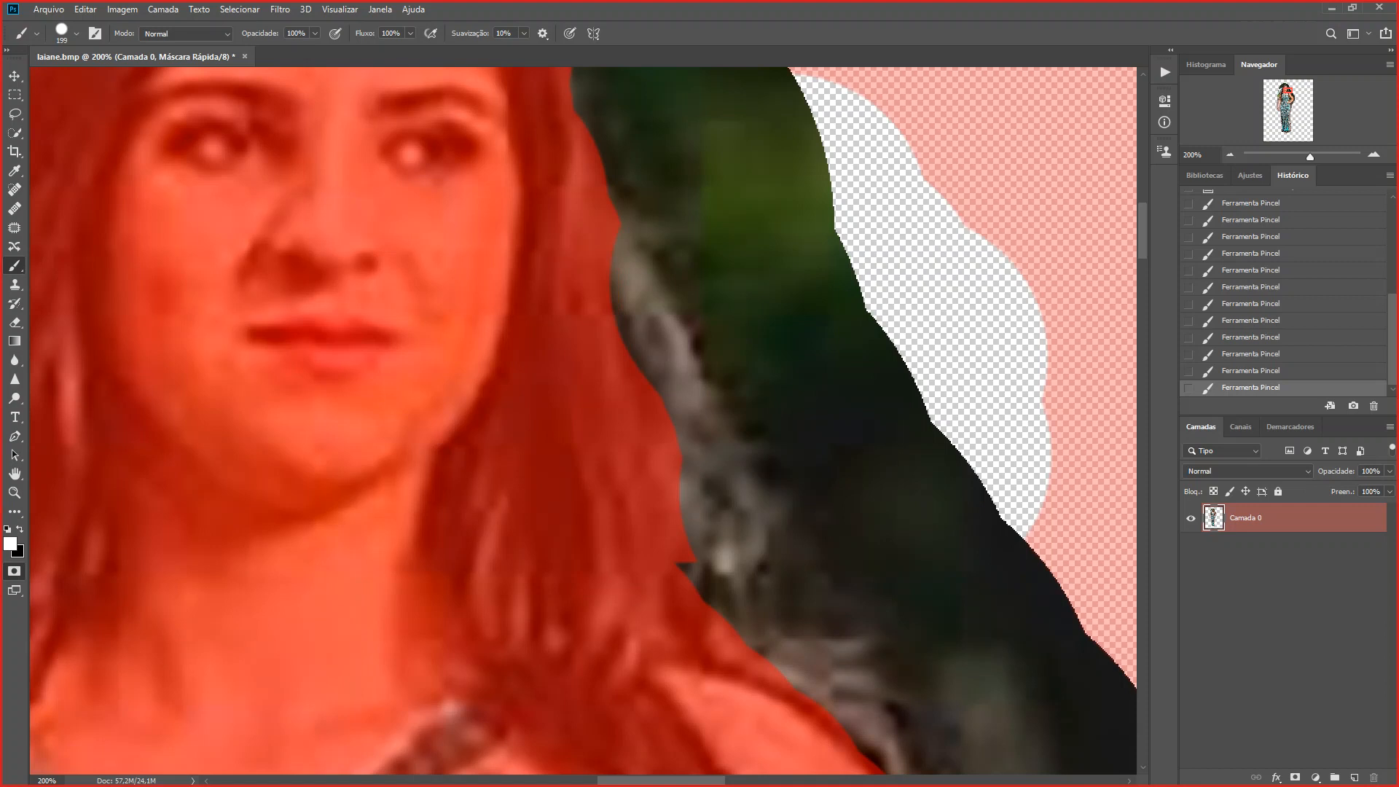
- Switch to black and repaint the mask along the hair's outer edge from beside the cheek down to the bent-arm shoulder
key("x")
left_click(513, 322)
left_click(549, 387)
left_click(587, 430)
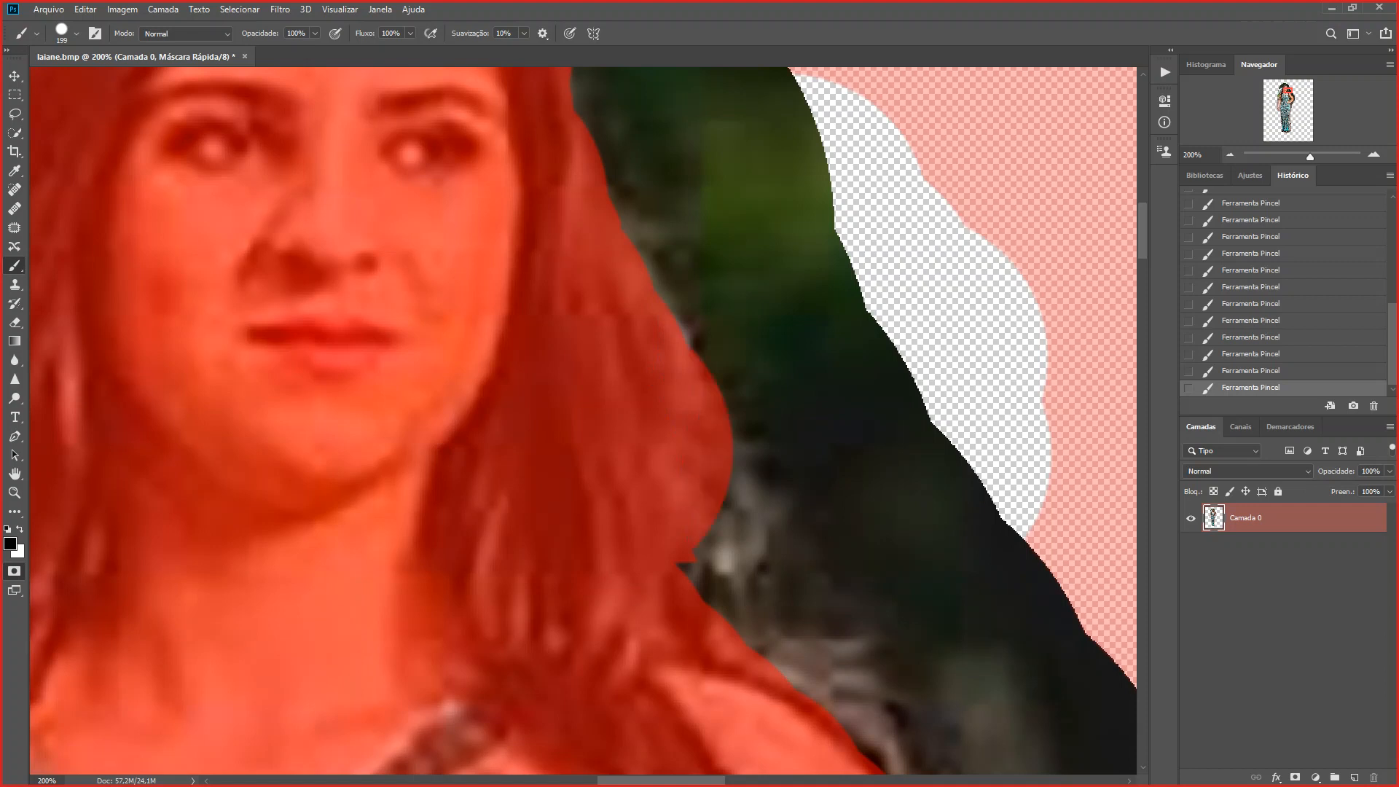
left_click(632, 538)
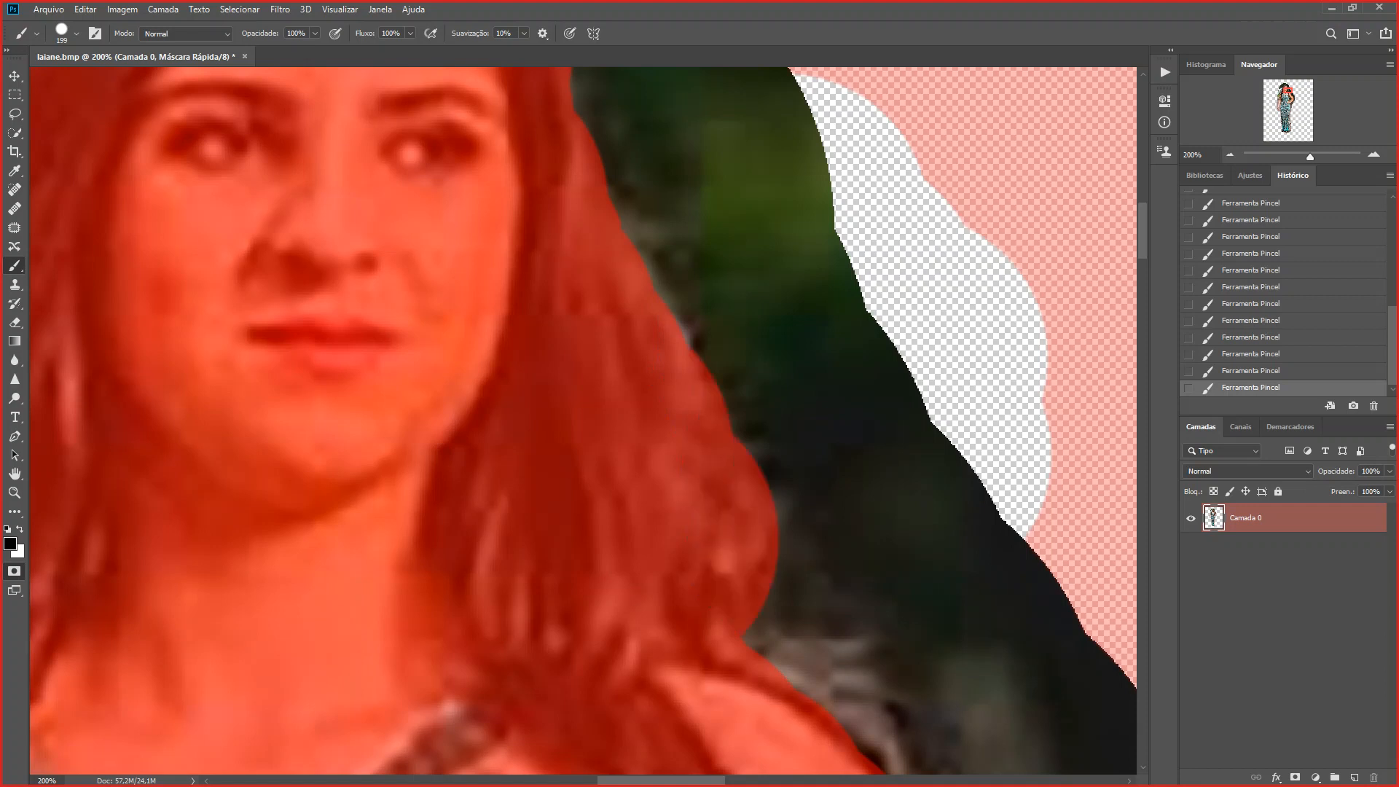
left_click(755, 768)
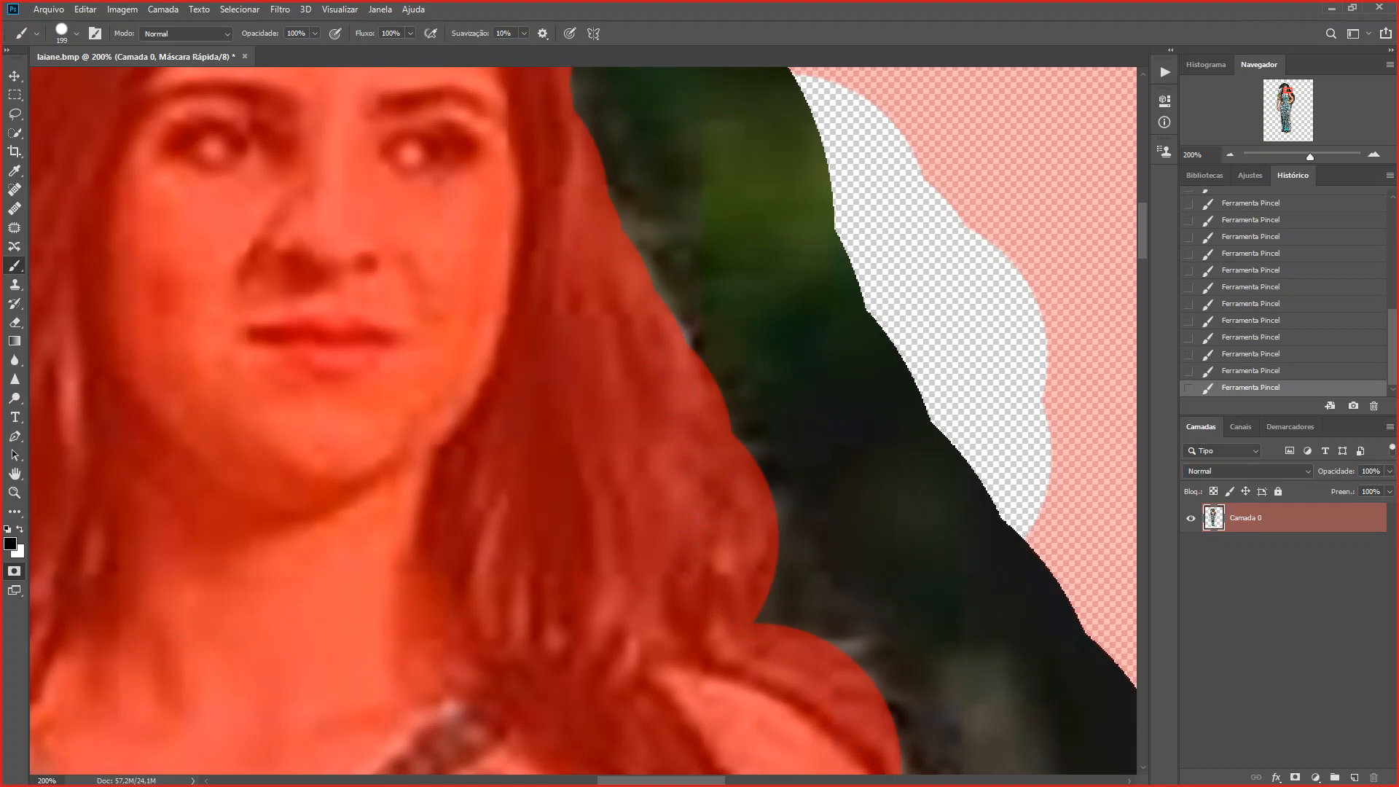
- Leave Quick Mask mode, delete the selected foliage around the hair and shoulder, and deselect
left_click(1229, 154)
left_click(1229, 154)
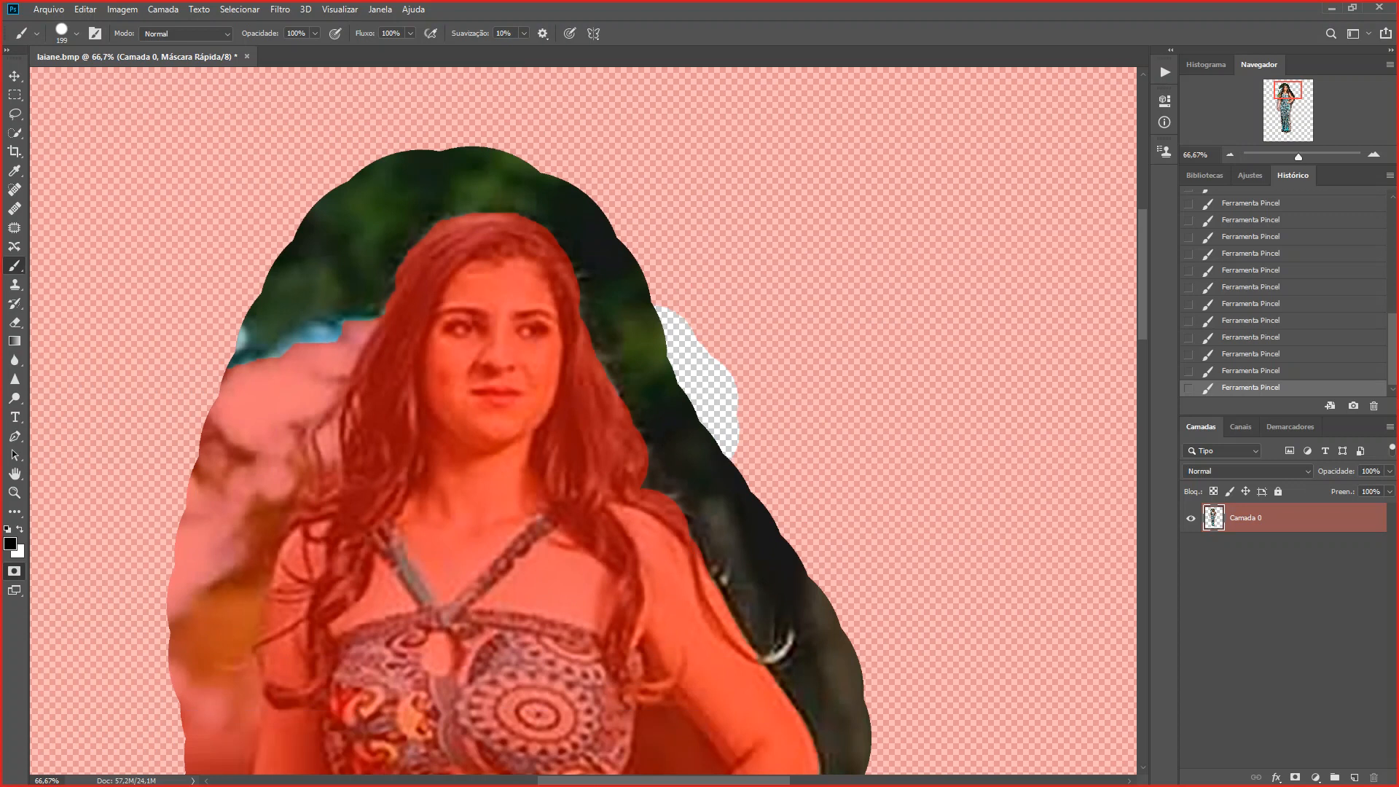
left_click(13, 570)
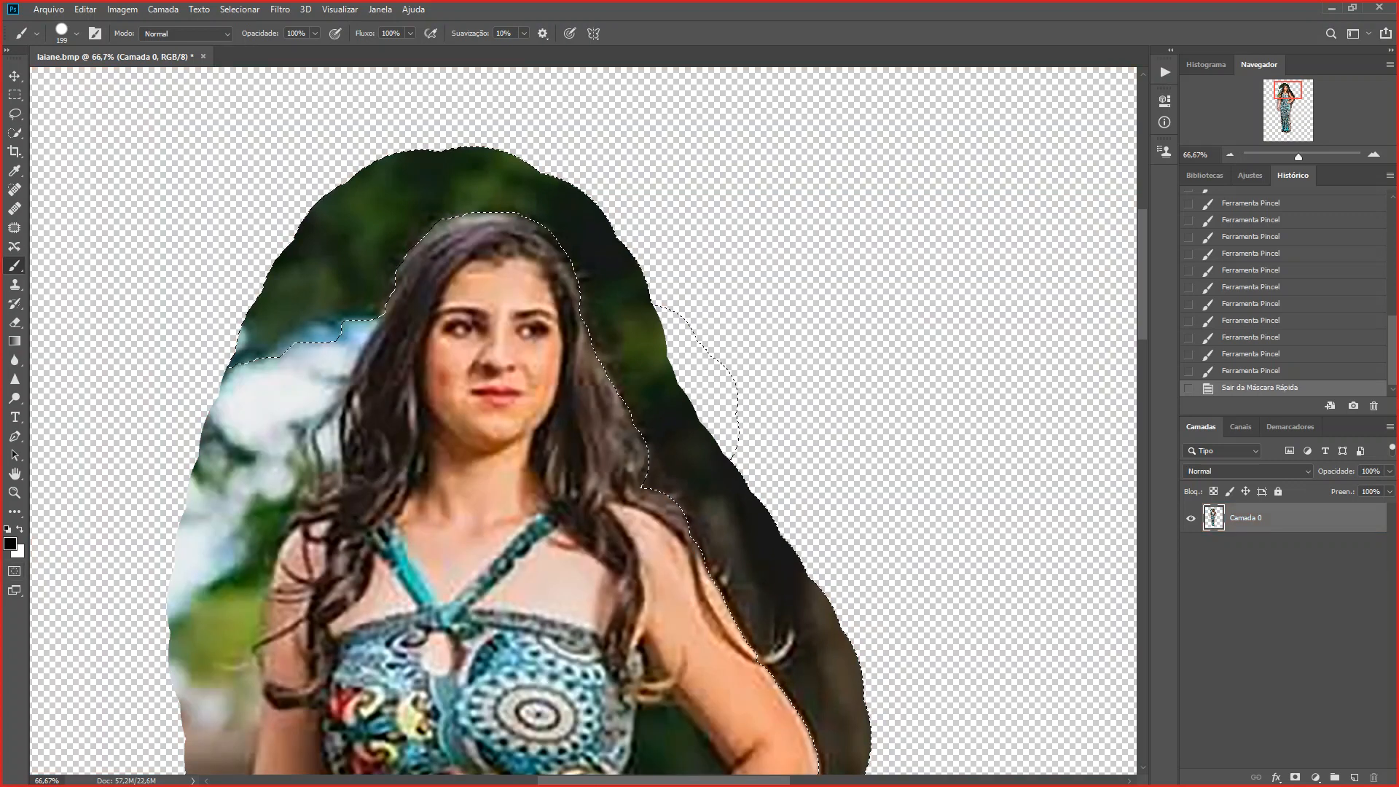
key("Delete")
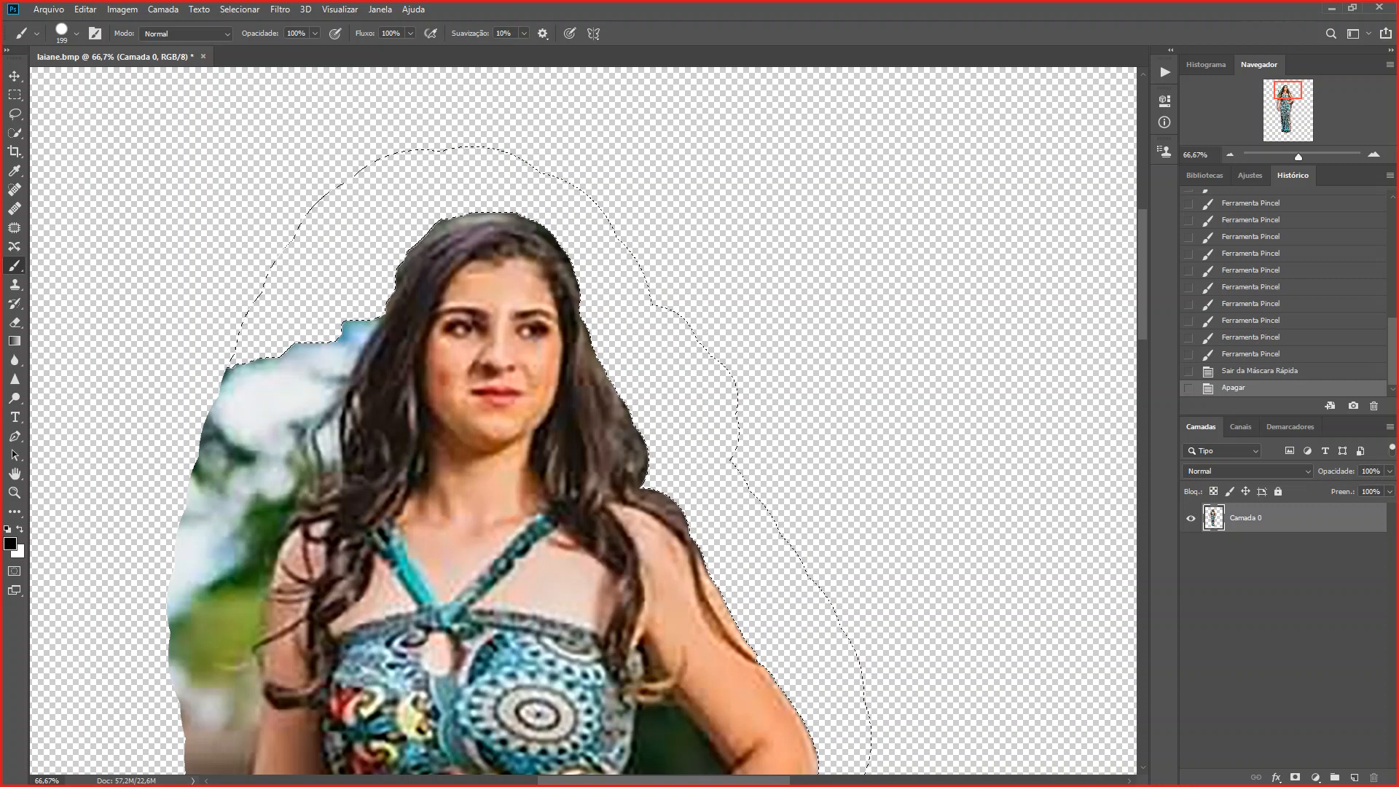
key("m")
key("ctrl+d")
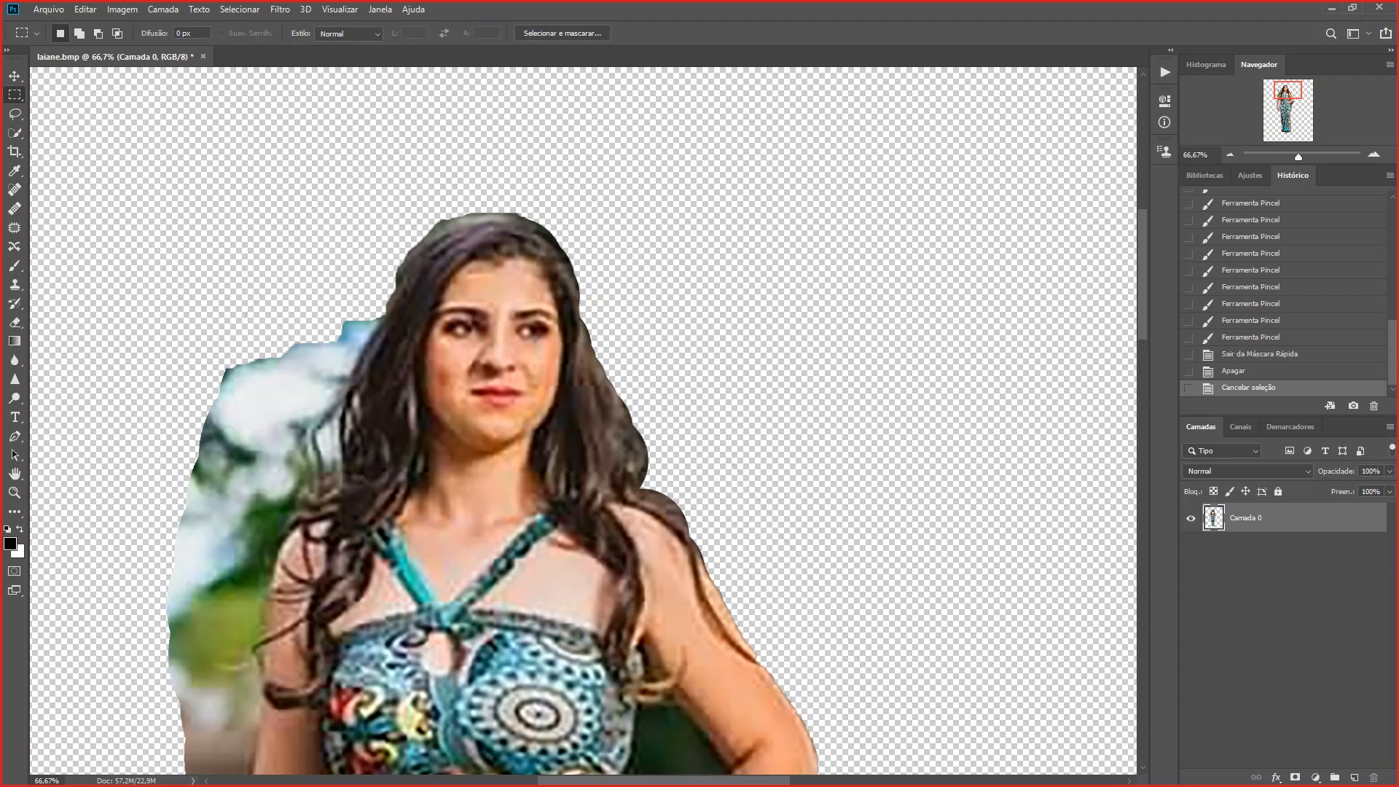
scroll(583, 421, "down", 5)
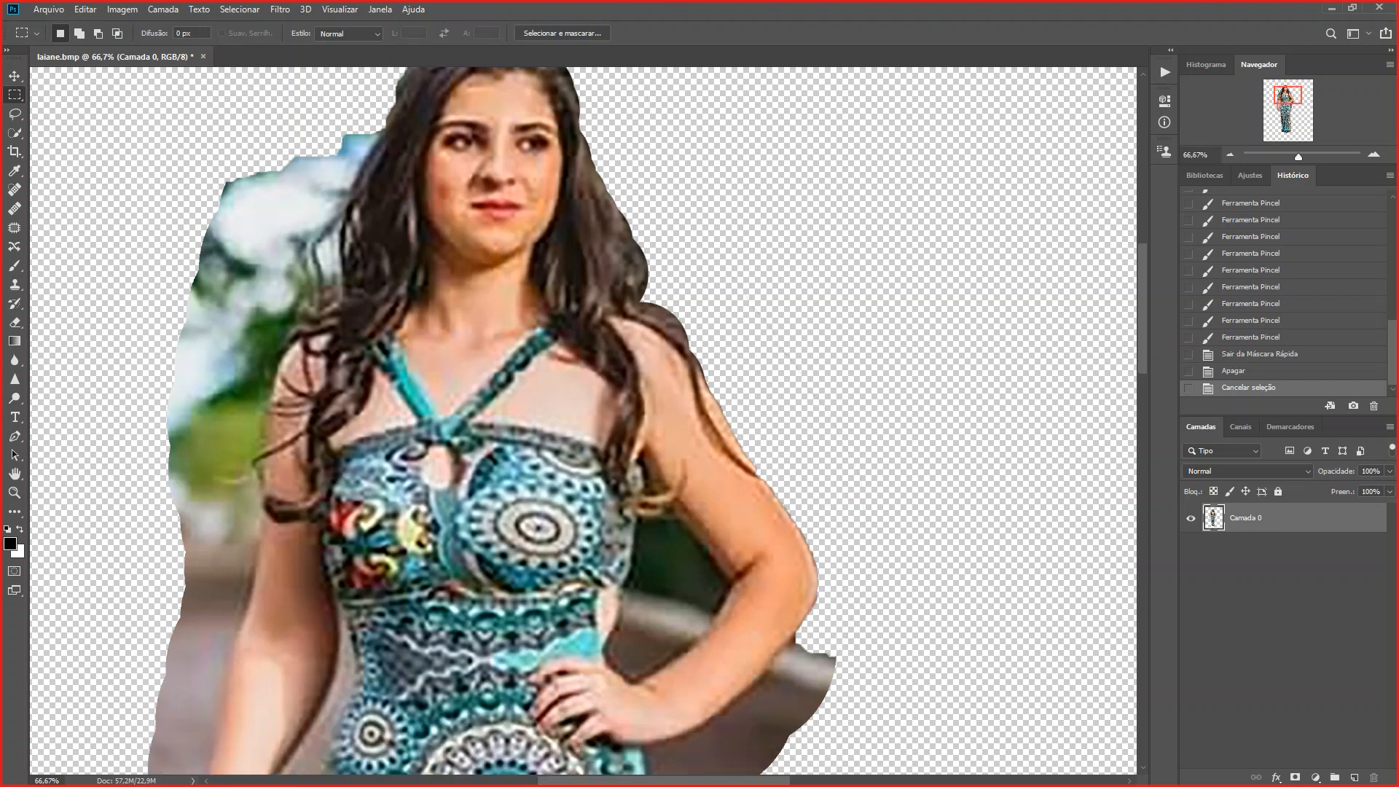
scroll(582, 421, "down", 1)
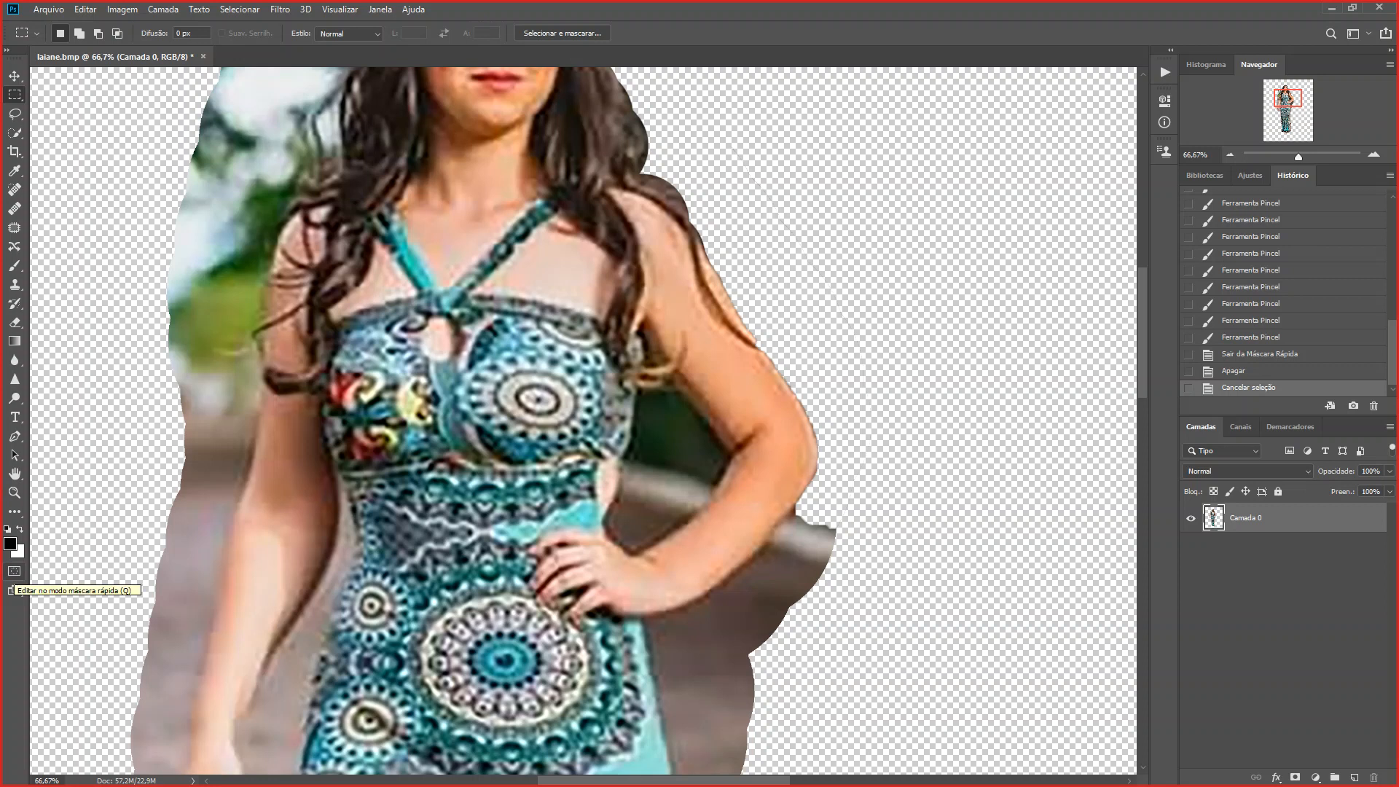
left_click(13, 571)
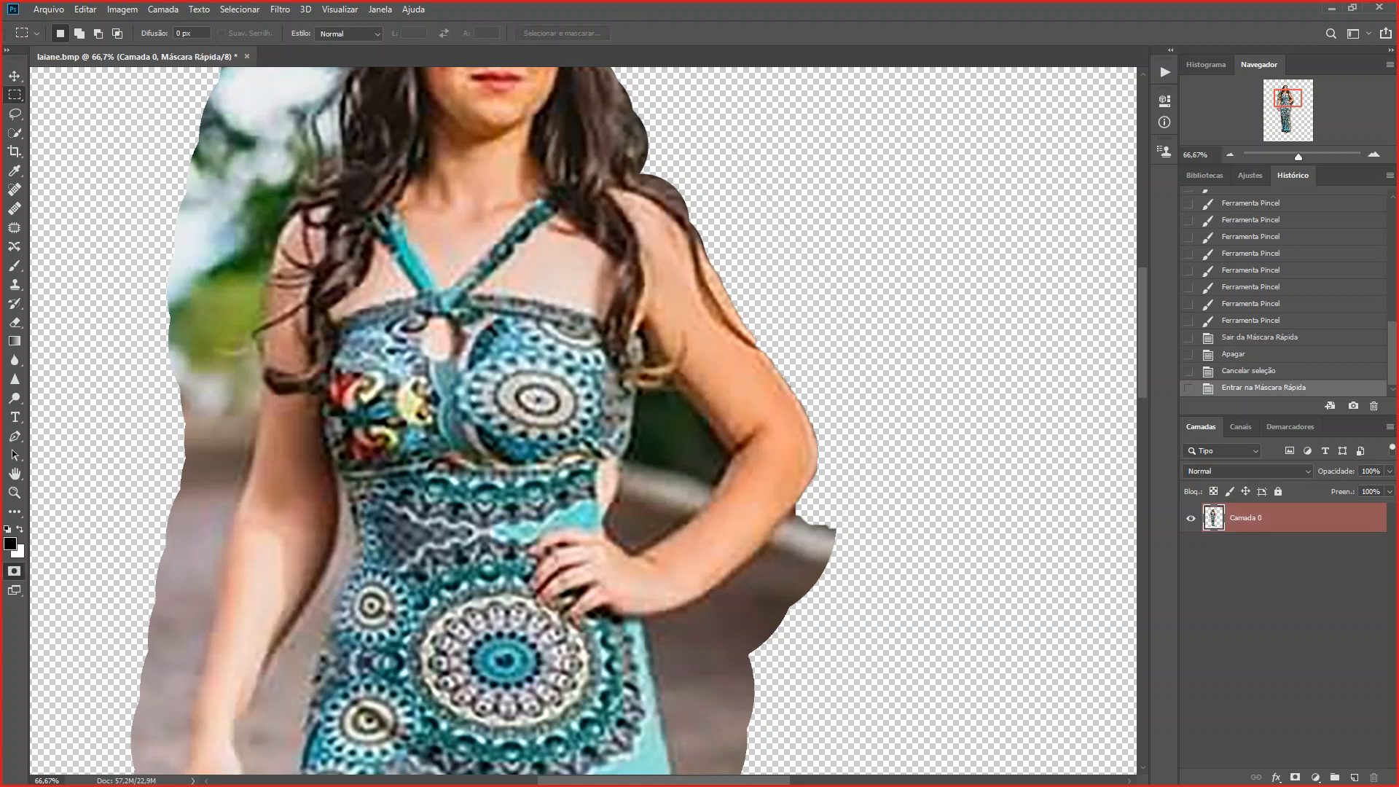
key("q")
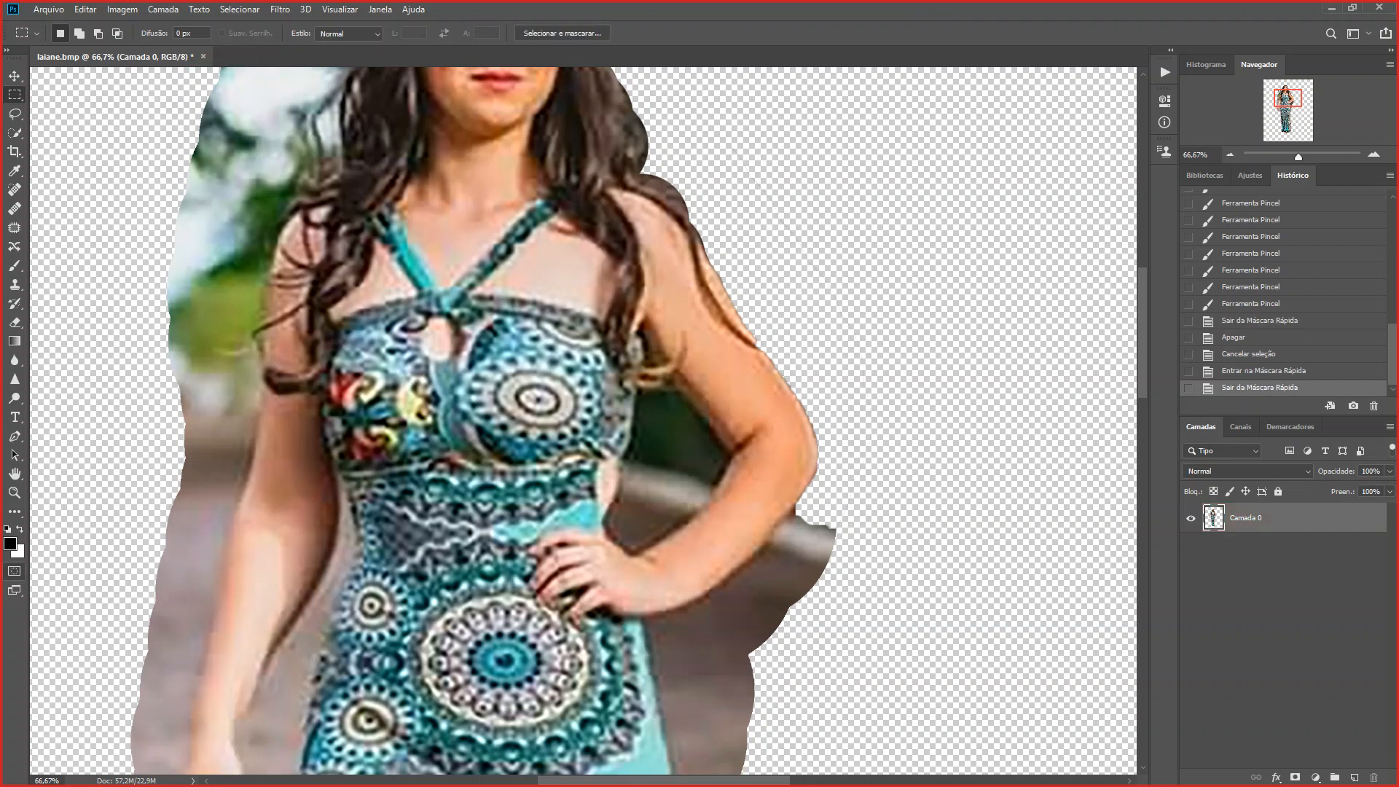
scroll(582, 421, "up", 5)
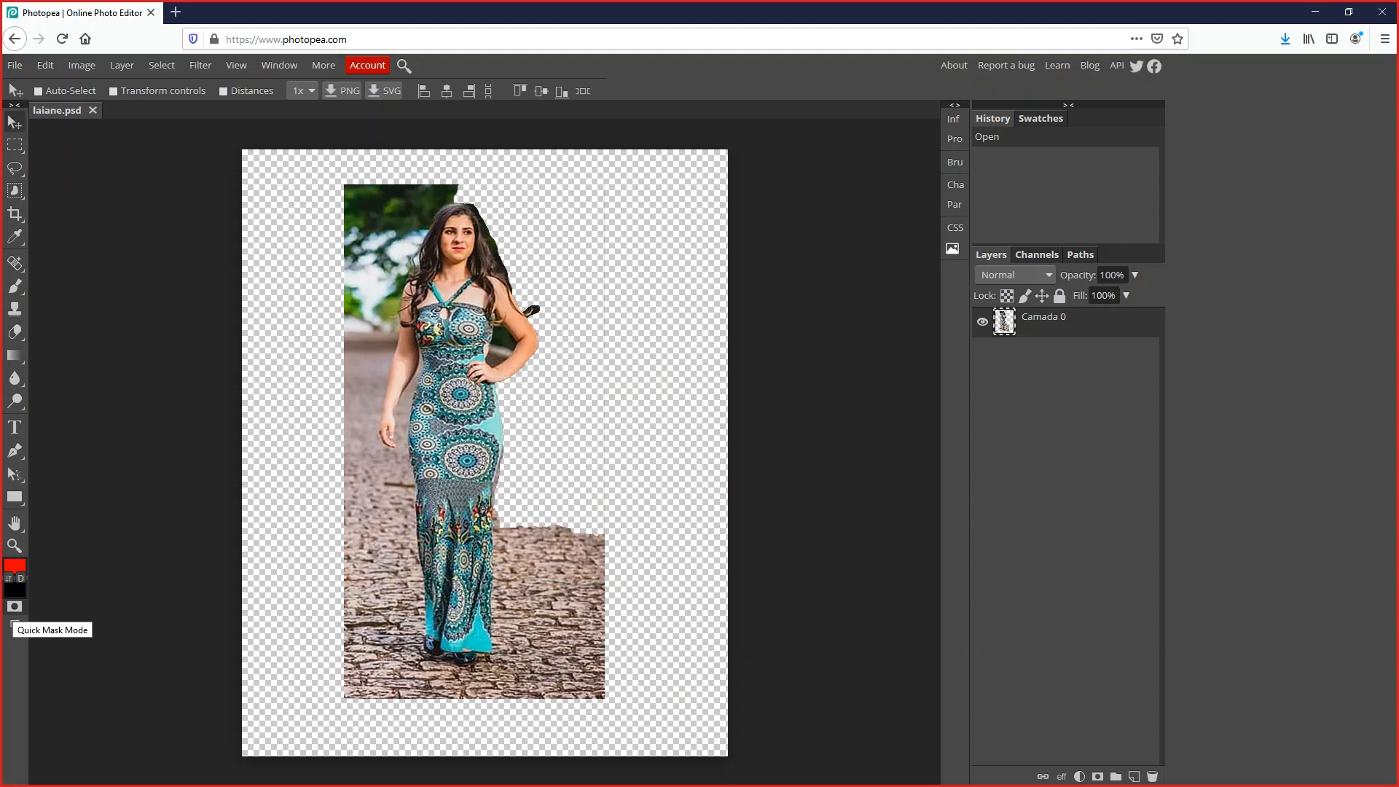
- Switch to Photopea, enter Quick Mask mode on laiane.psd and enlarge the Brush tool's tip
left_click(15, 606)
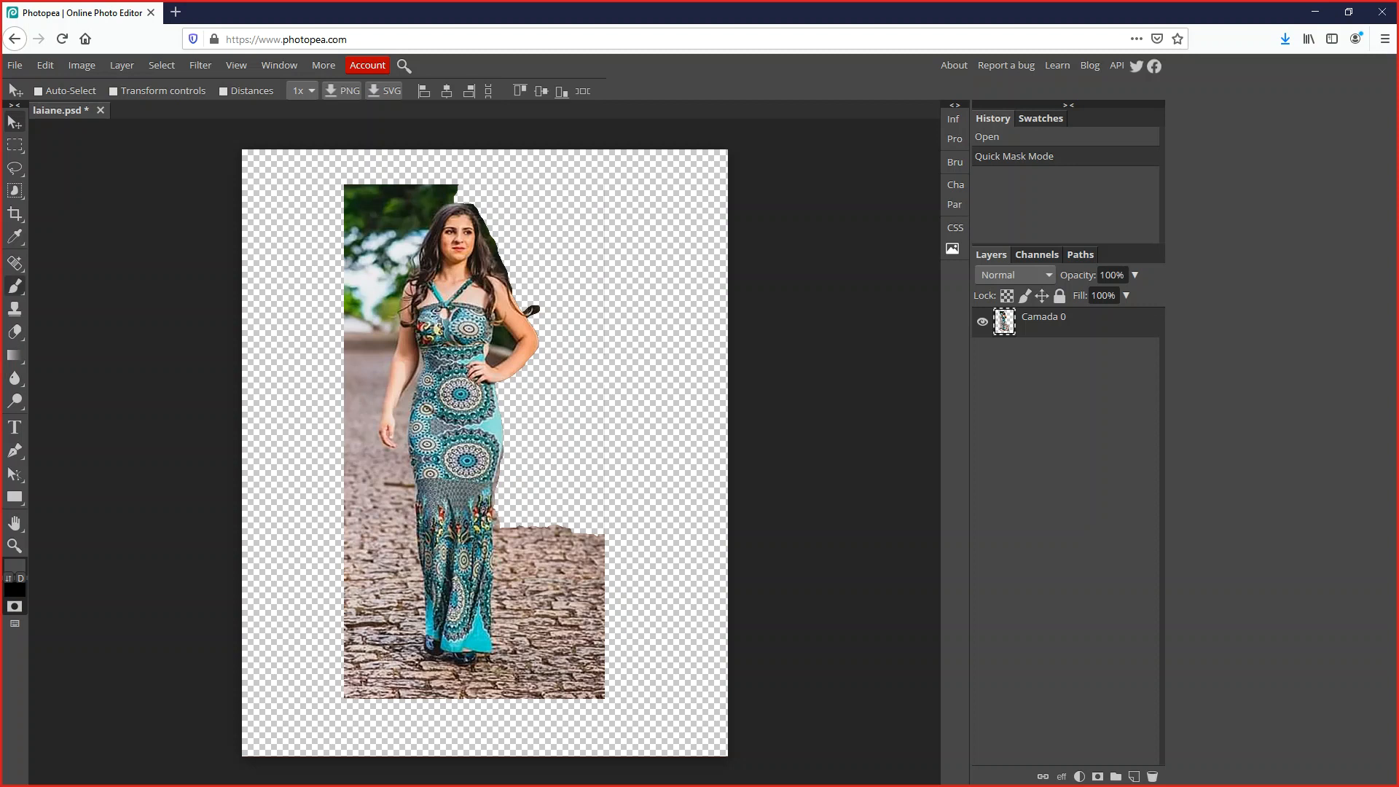
right_click(14, 287)
left_click(80, 287)
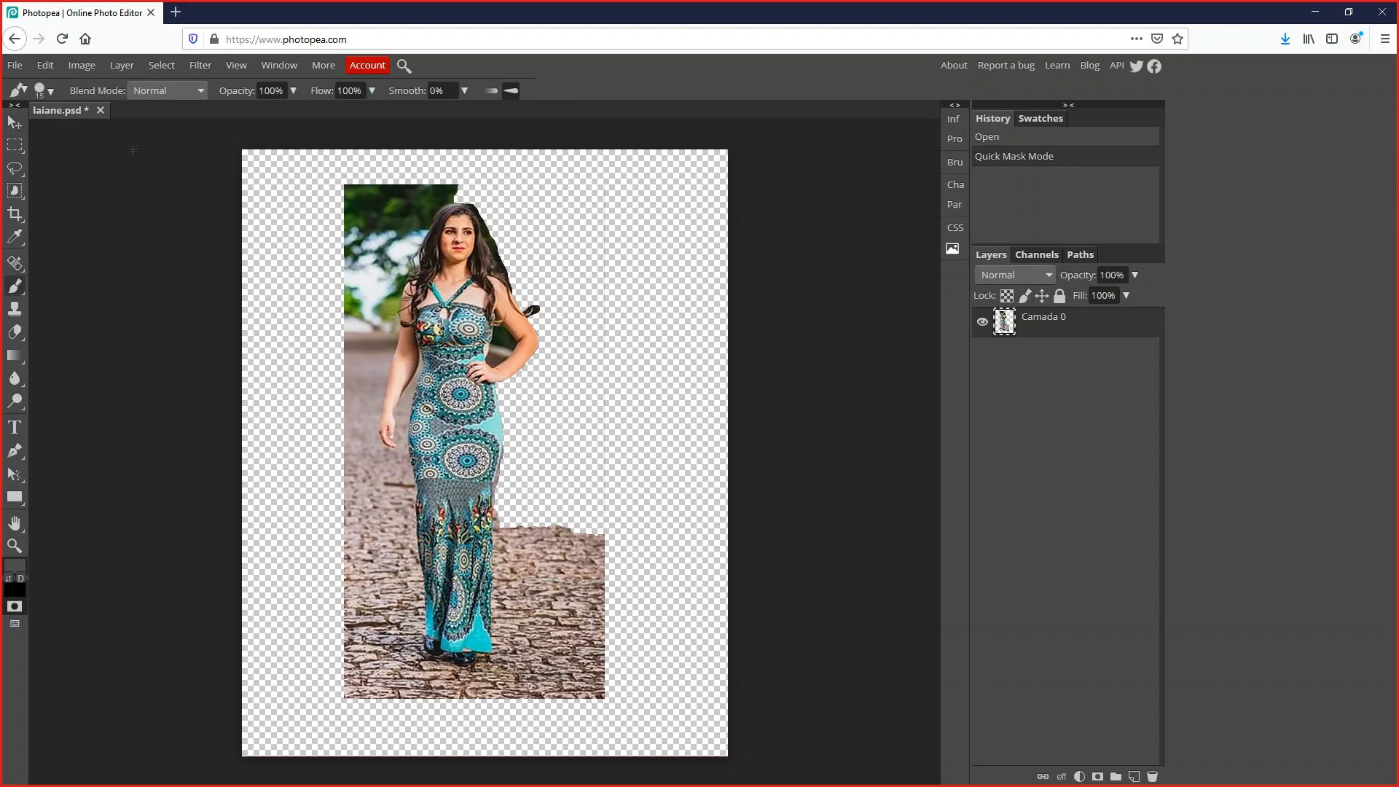
left_click(45, 91)
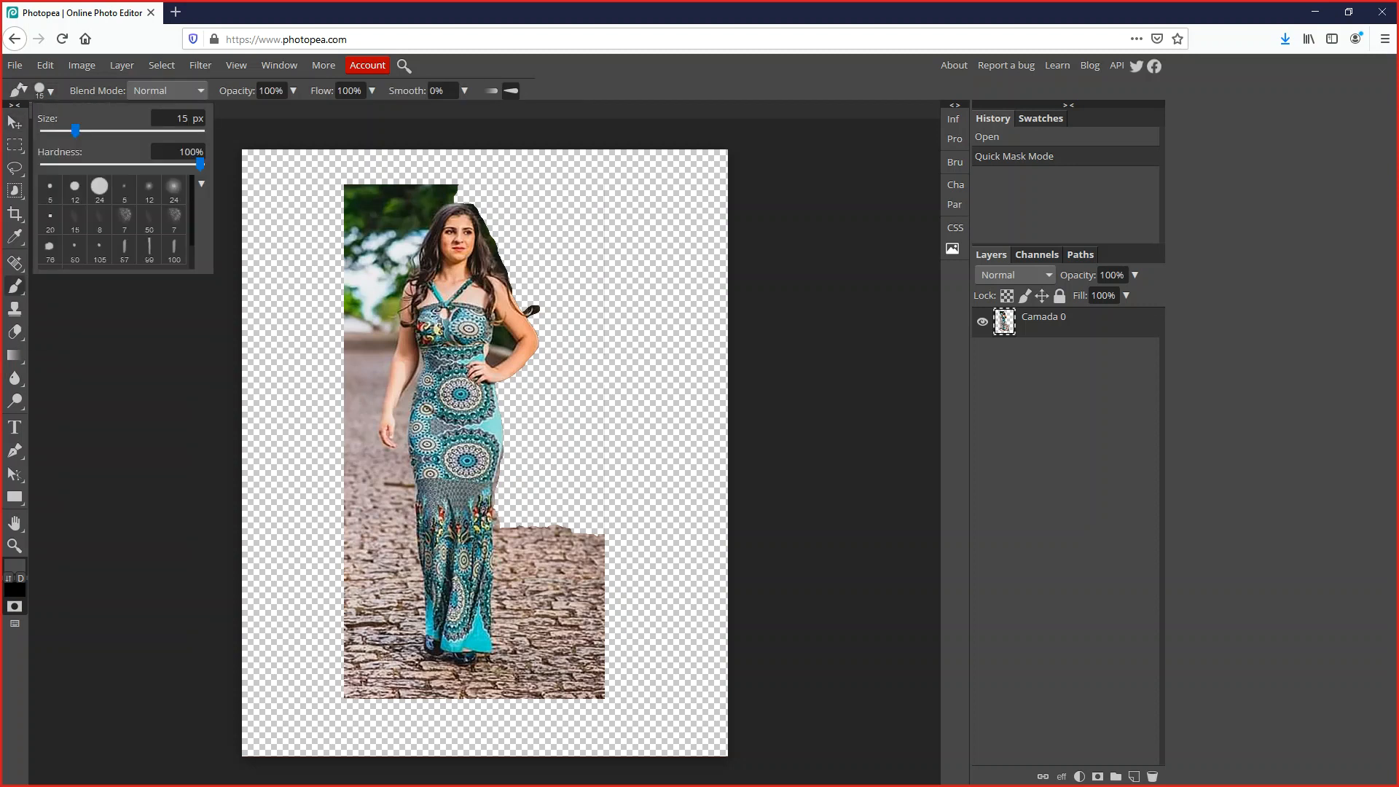
left_click_drag(75, 129, 130, 129)
- Try the brush with two mask strokes on the cobblestones beside the dress and undo both
left_click_drag(559, 631, 562, 588)
mouse_move(566, 535)
left_mouse_down()
mouse_move(571, 504)
mouse_move(579, 558)
left_mouse_up()
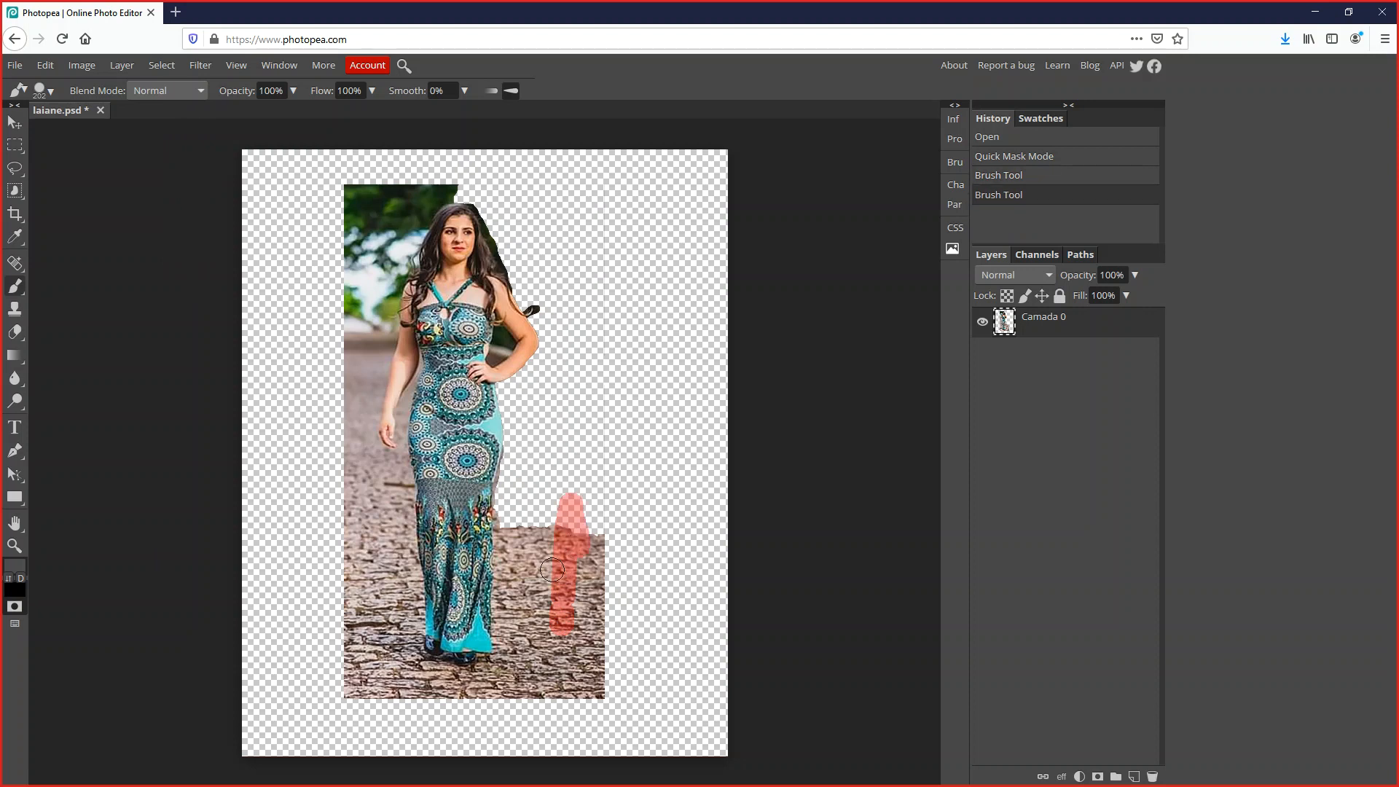
key("ctrl+z")
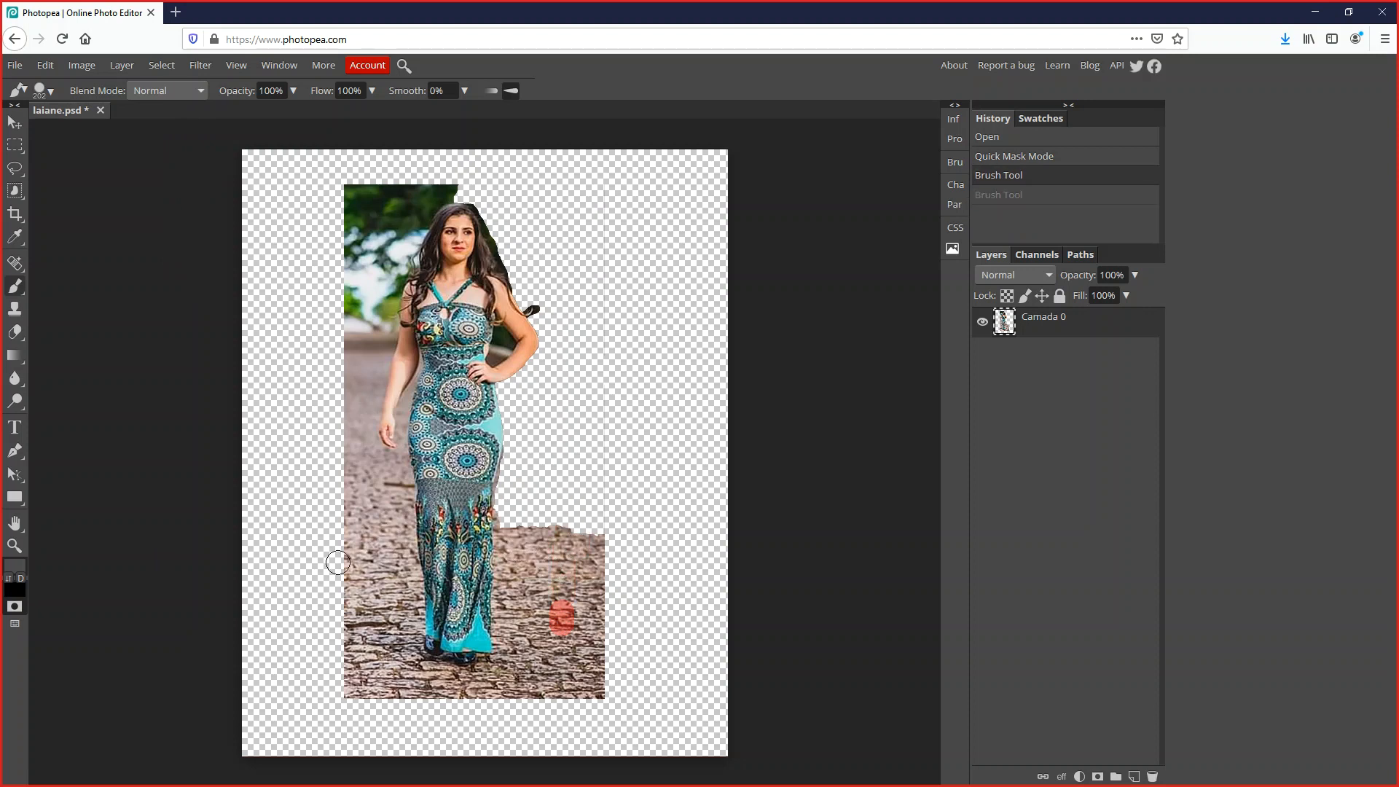
key("ctrl+z")
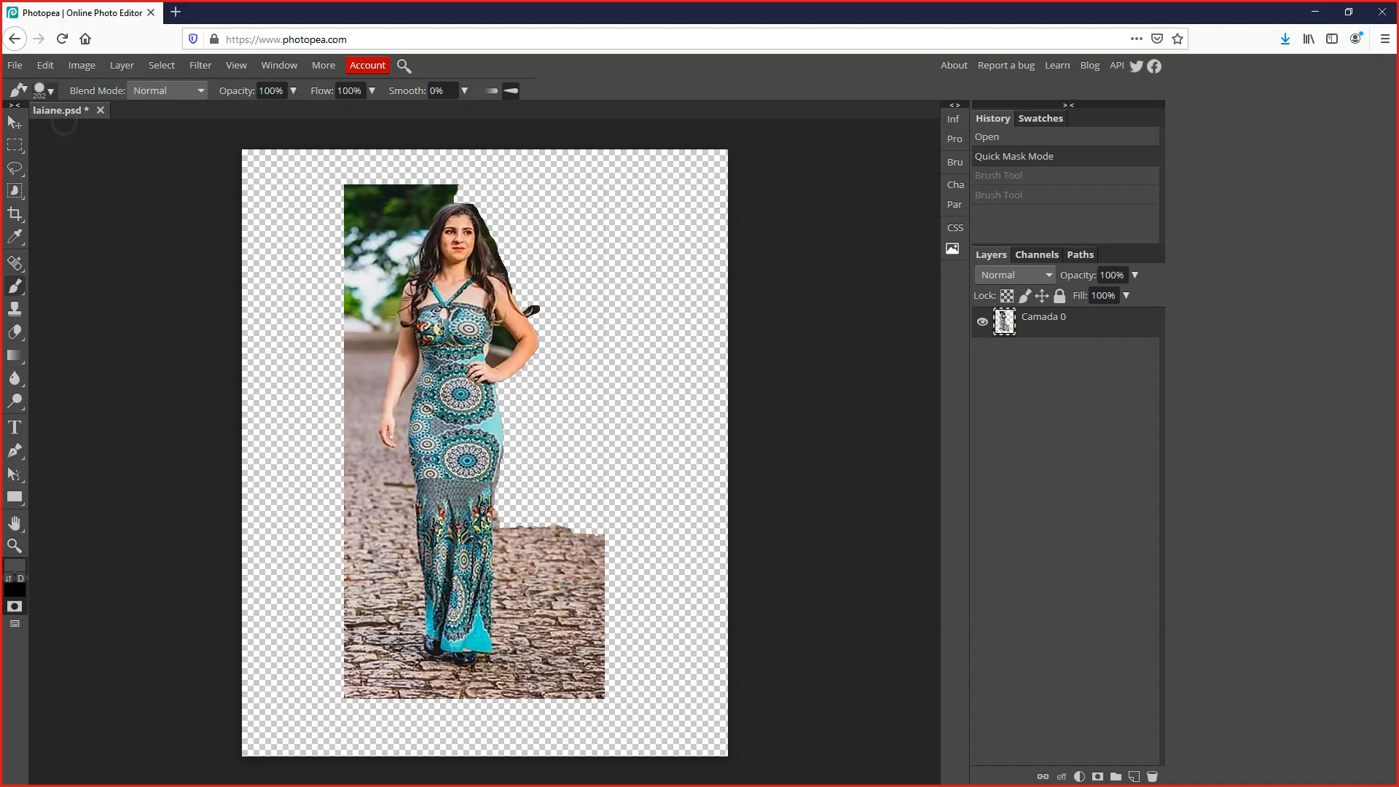
- Enlarge the brush further and paint the mask over the whole woman from head to feet
left_click(40, 90)
left_click_drag(129, 130, 162, 131)
mouse_move(453, 218)
left_mouse_down()
mouse_move(510, 284)
mouse_move(497, 324)
mouse_move(532, 306)
mouse_move(463, 404)
mouse_move(484, 455)
mouse_move(499, 430)
mouse_move(492, 413)
mouse_move(496, 606)
mouse_move(466, 664)
mouse_move(432, 659)
mouse_move(472, 641)
mouse_move(431, 605)
mouse_move(421, 572)
mouse_move(434, 477)
mouse_move(399, 434)
mouse_move(401, 255)
mouse_move(448, 262)
mouse_move(463, 315)
mouse_move(430, 408)
mouse_move(481, 557)
mouse_move(462, 647)
left_mouse_up()
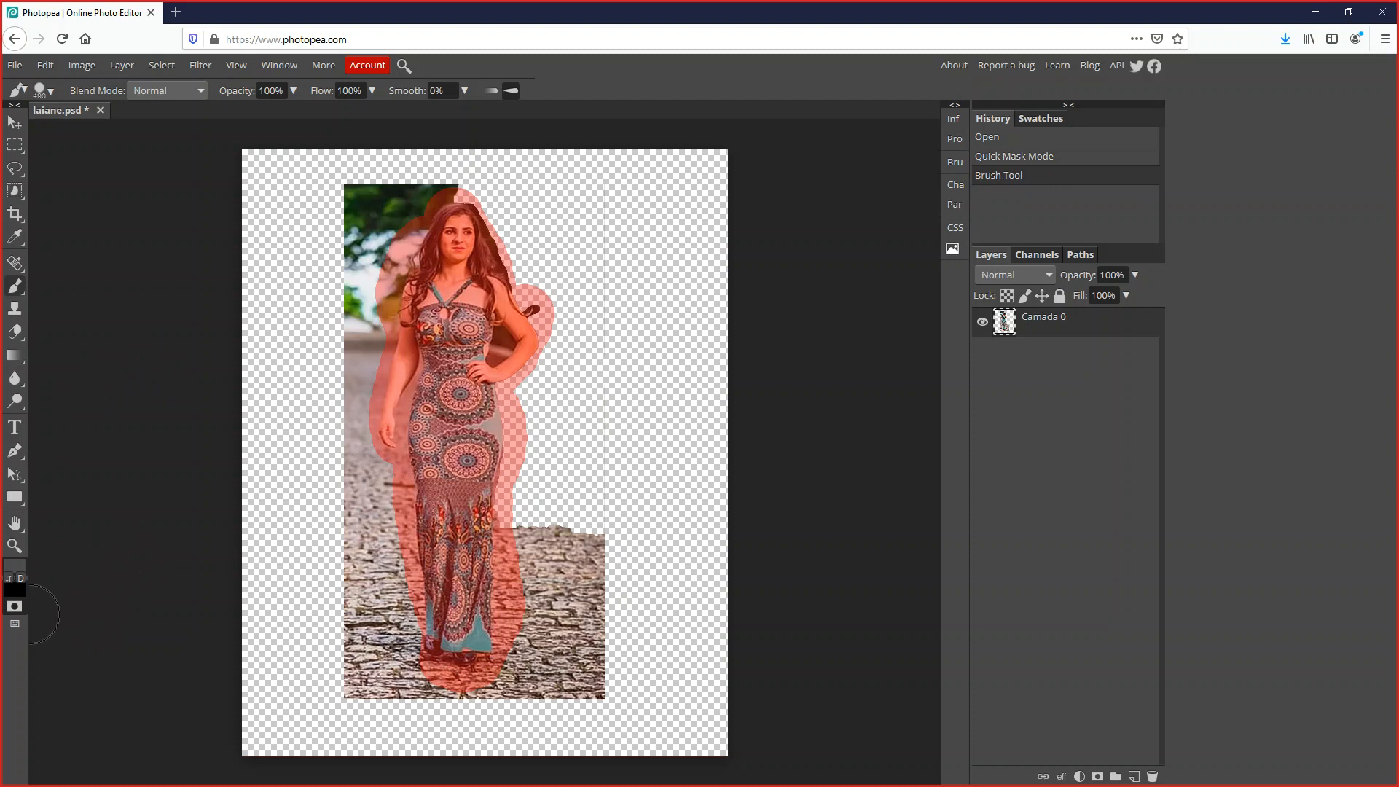
- Set the background colour to white, try a stroke on the cobblestones beside the dress, and undo it
left_click(15, 589)
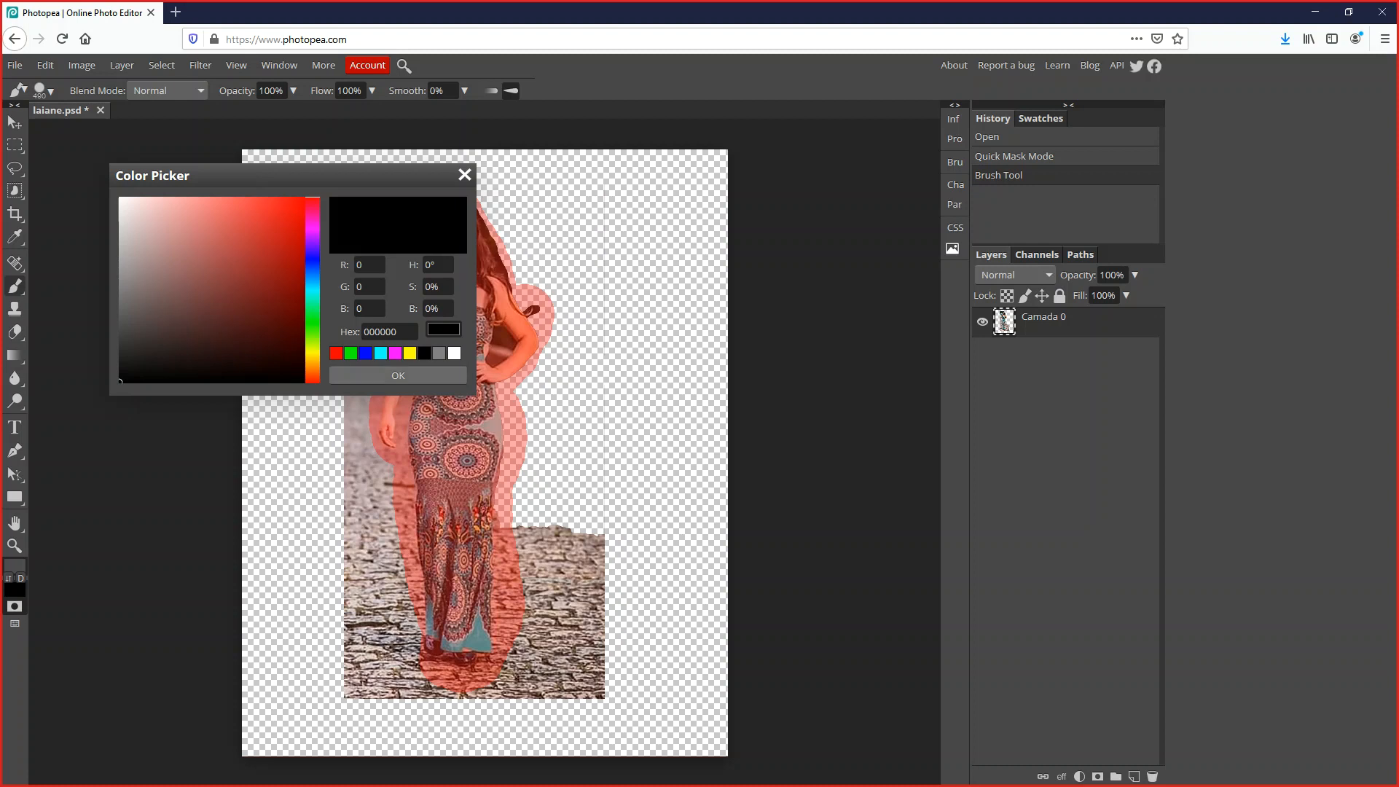
left_click(454, 354)
left_click(446, 376)
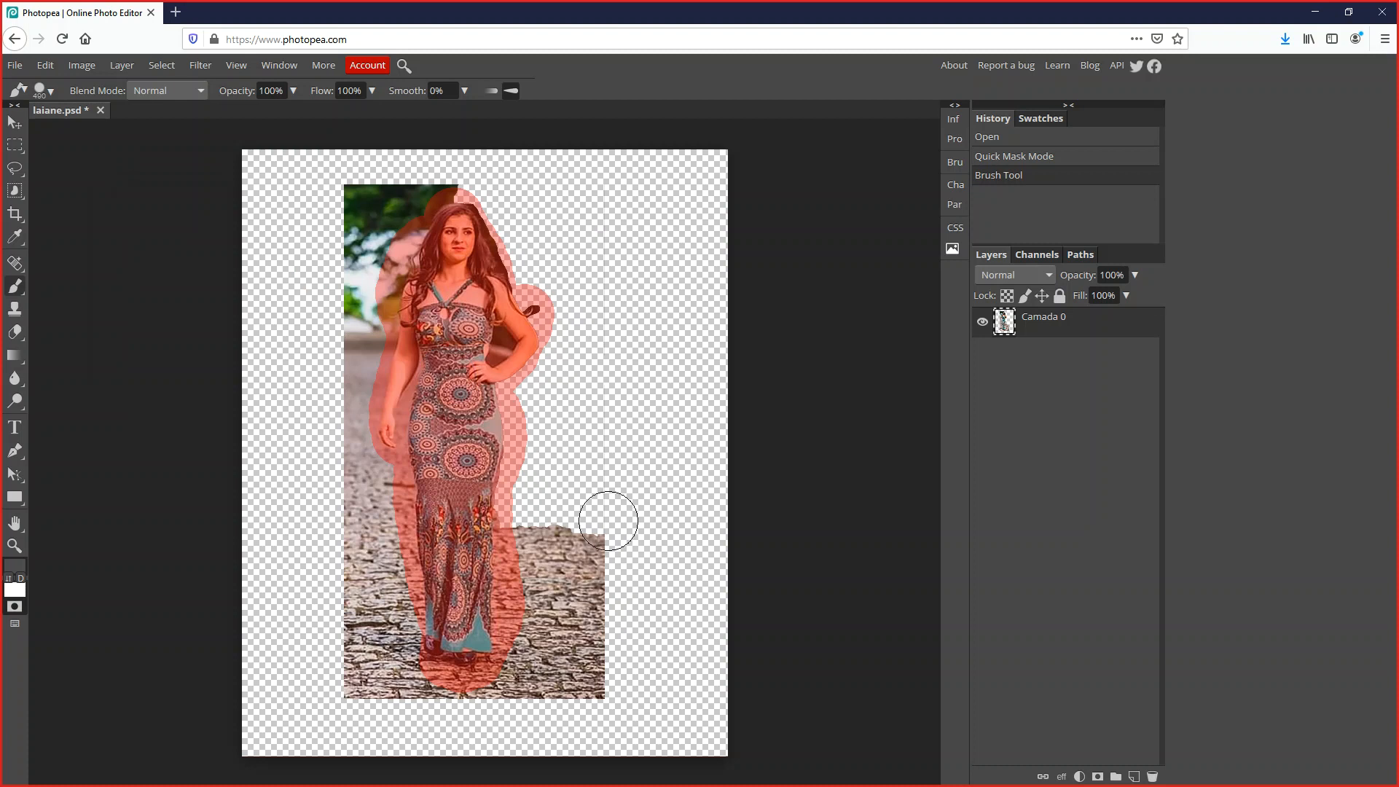
left_click(565, 530)
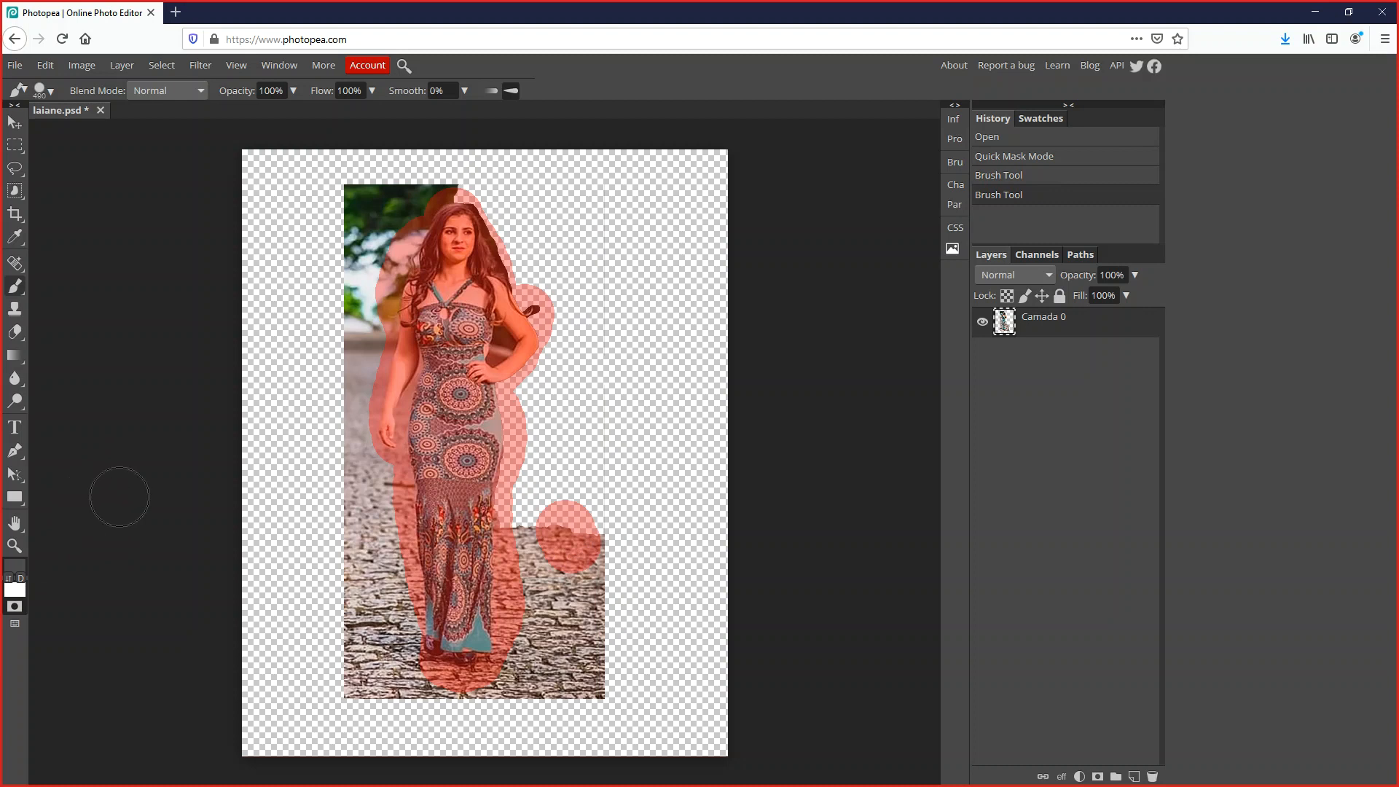
key("ctrl+z")
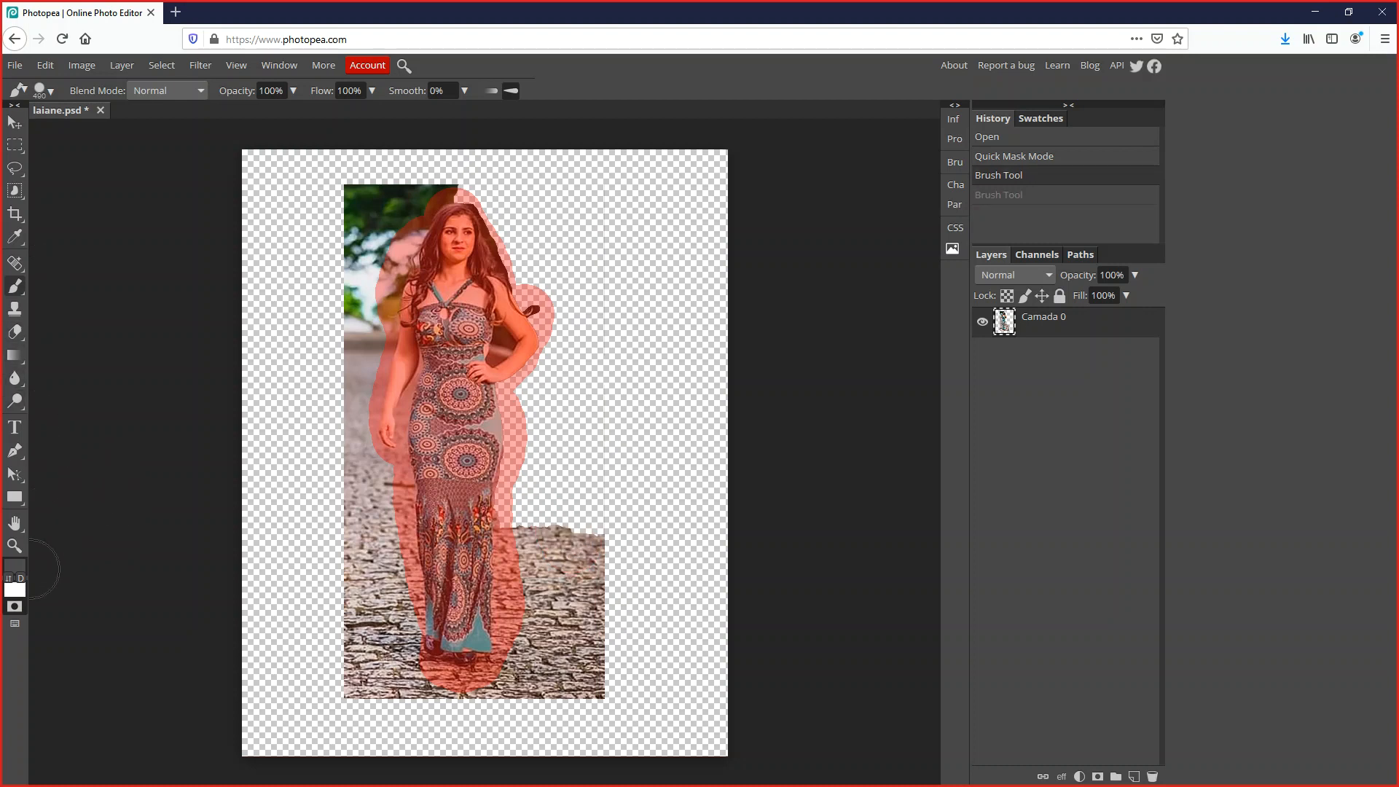
- Set the foreground colour to white and erase the excess mask beside the hip and skirt on the bent-arm side
left_click(14, 566)
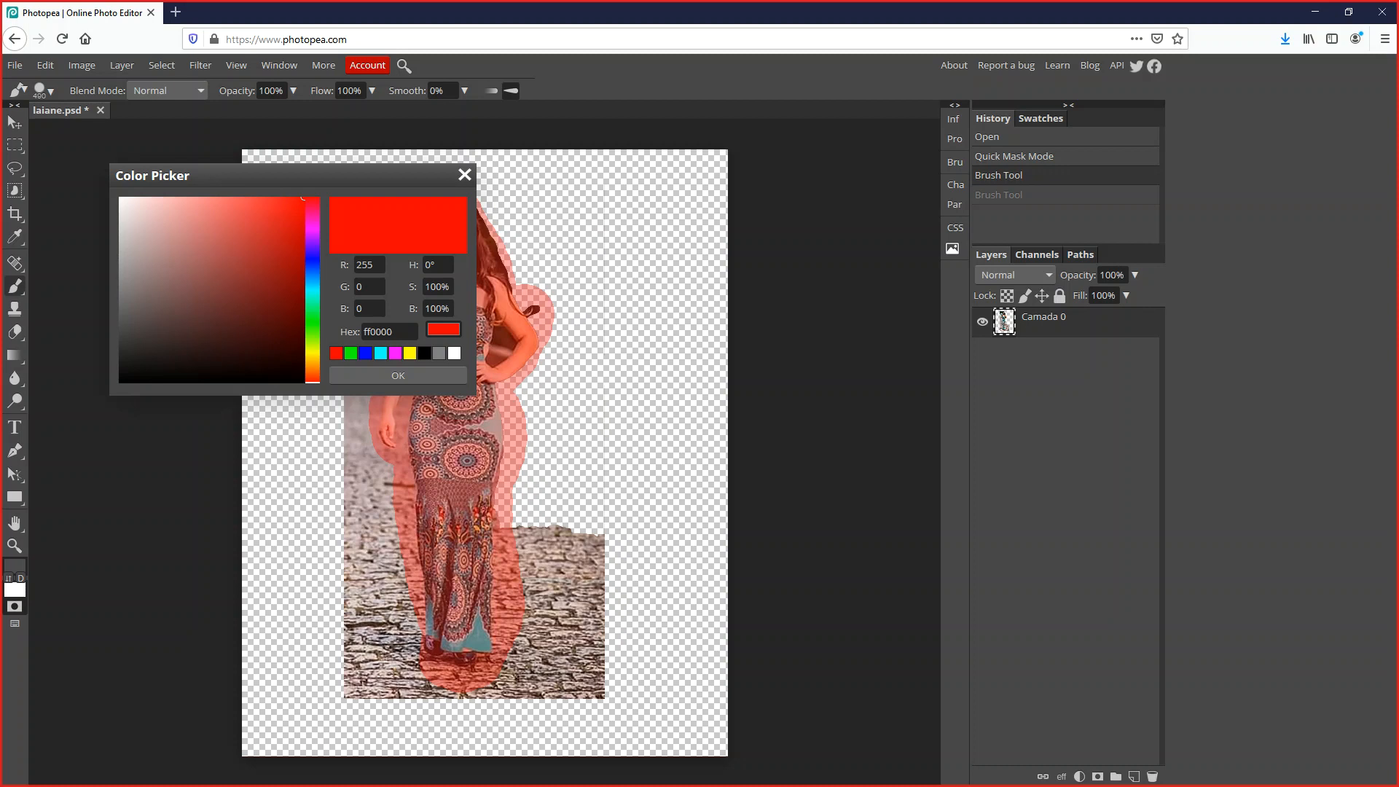
left_click(454, 353)
left_click(398, 375)
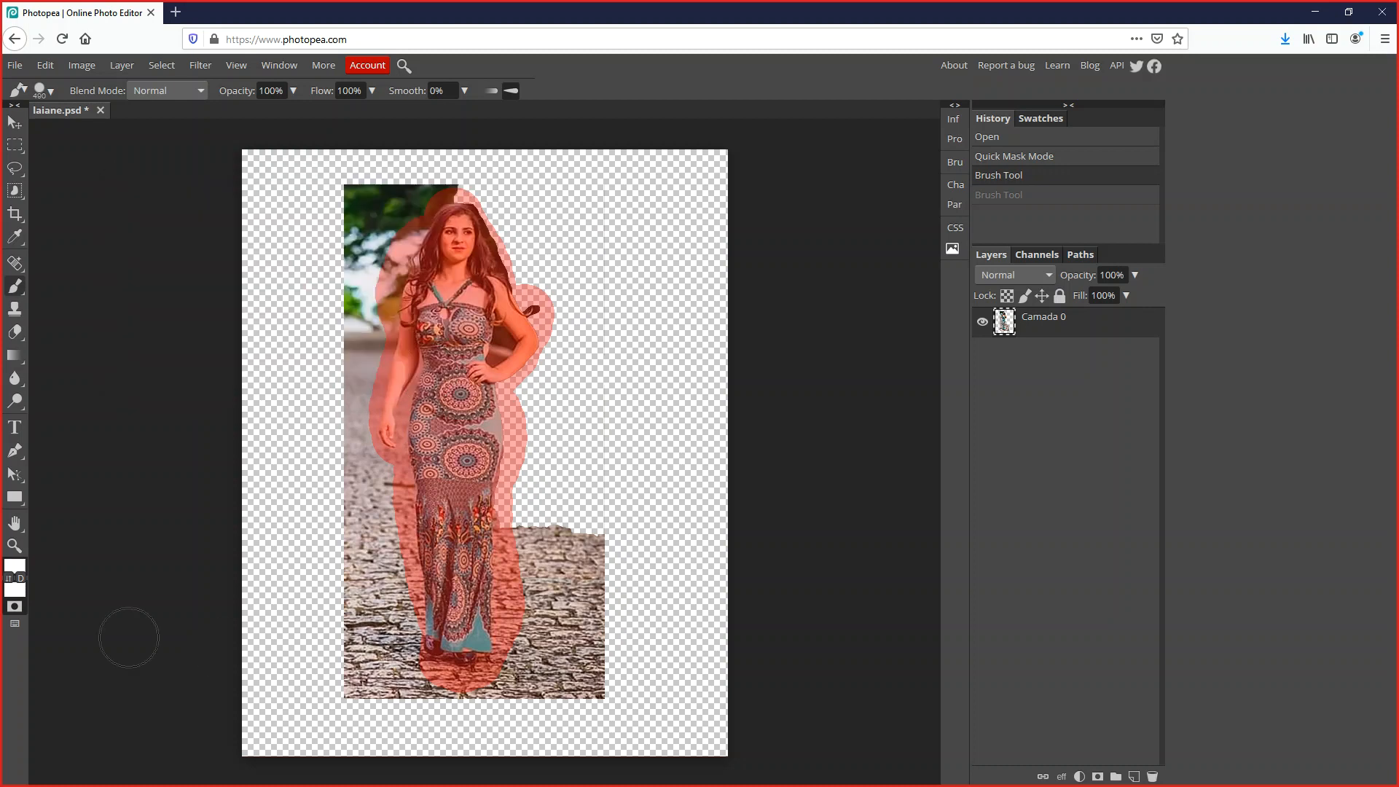
left_click_drag(556, 490, 543, 415)
left_click(541, 409)
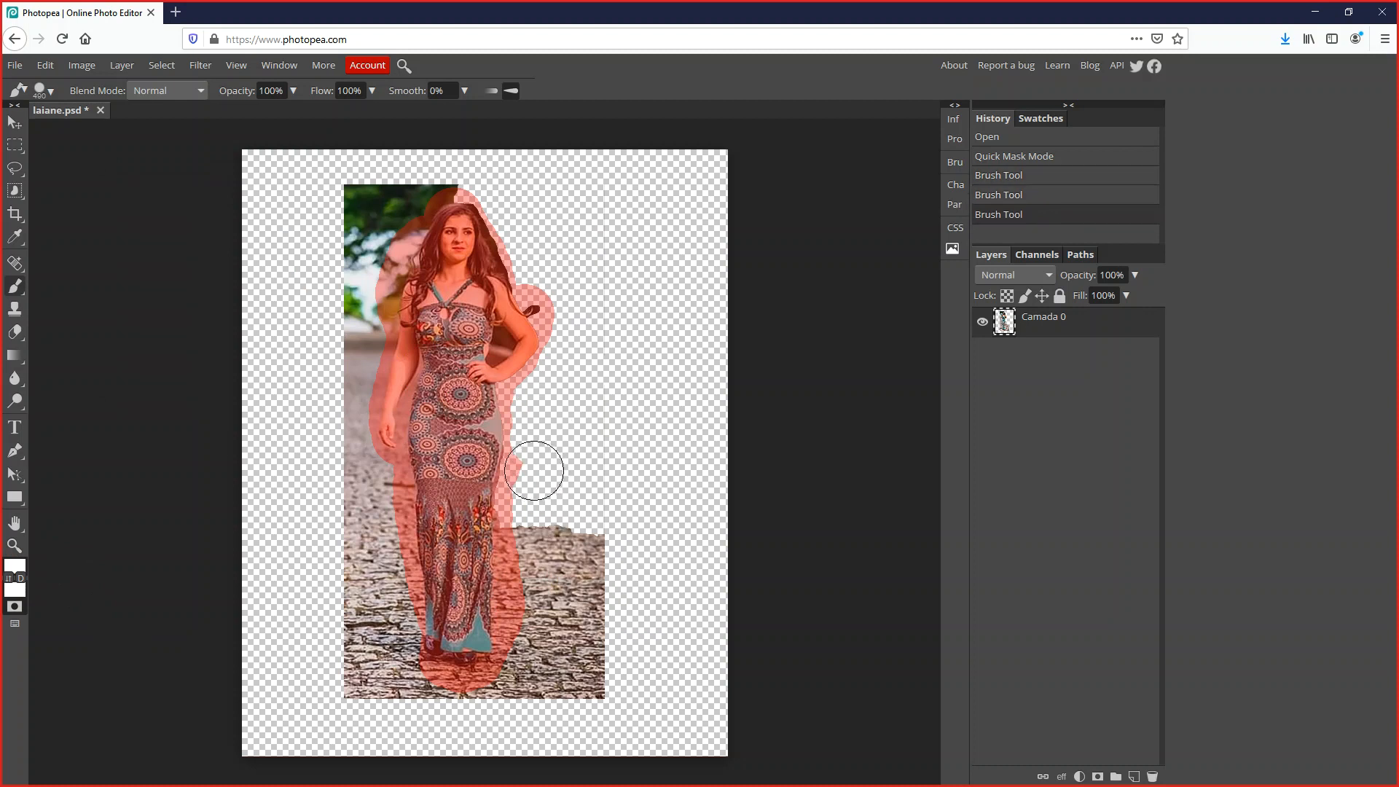
left_click(534, 471)
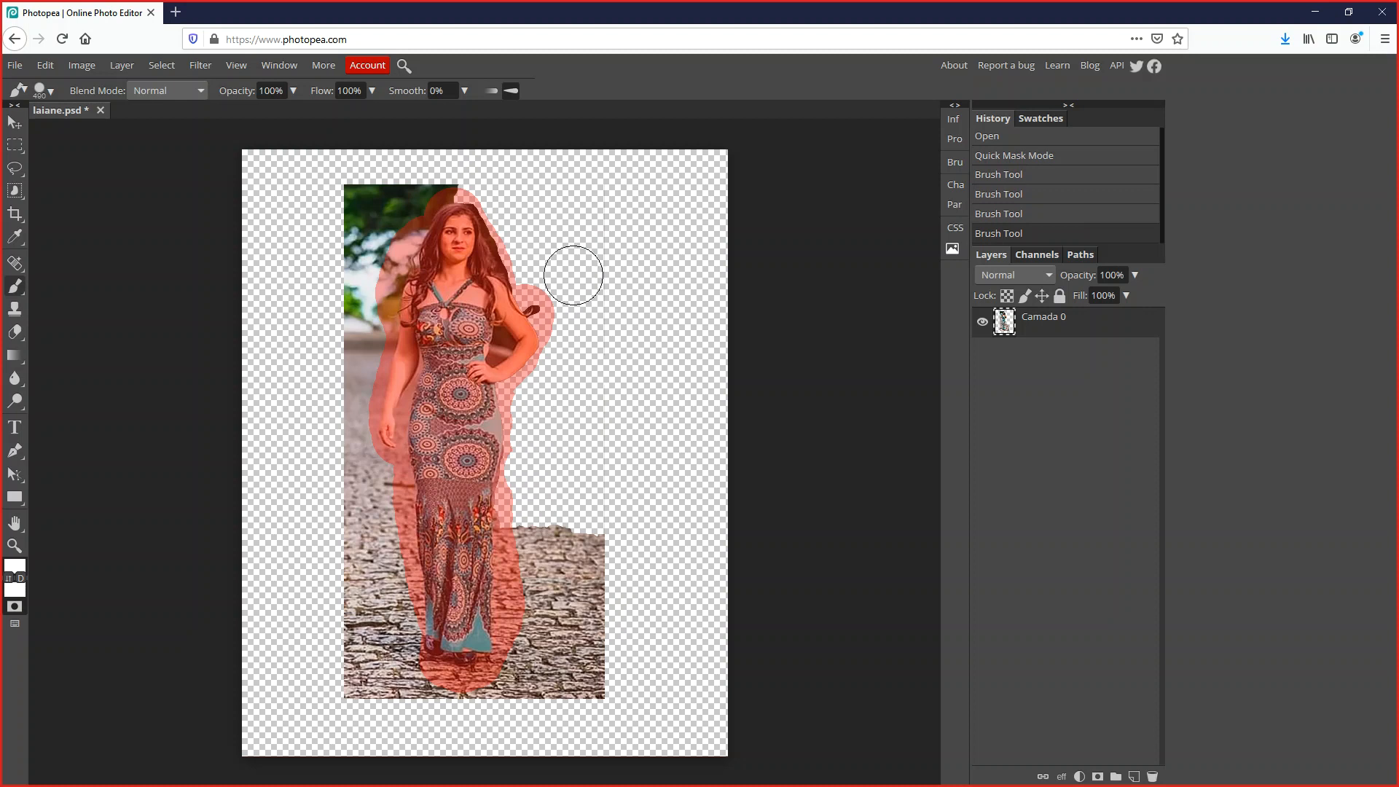
- Erase the excess mask over the foliage above the head and beside the hair on the straight-arm side
left_click(435, 174)
mouse_move(392, 211)
left_mouse_down()
mouse_move(364, 258)
mouse_move(366, 246)
left_mouse_up()
left_click(368, 248)
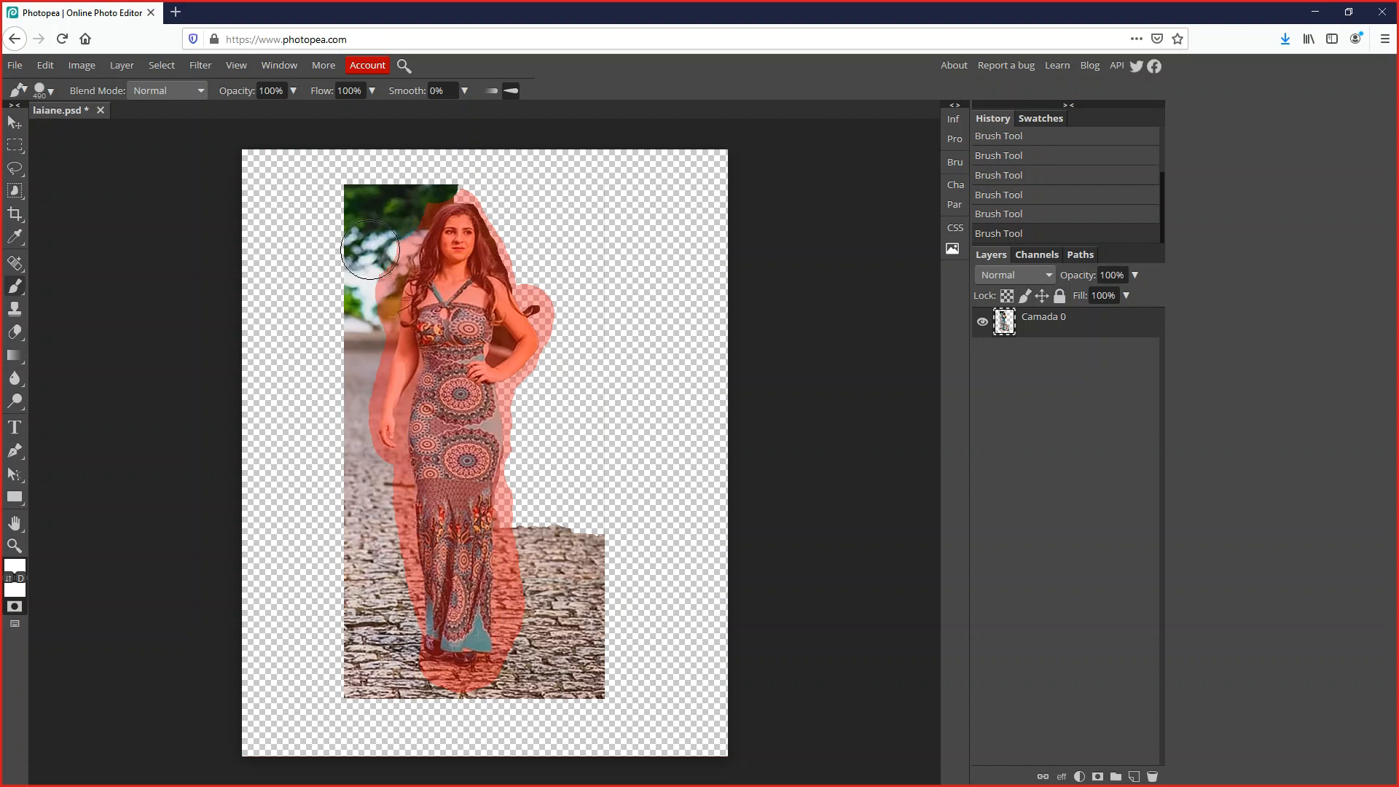
- Leave Quick Mask mode, try clearing the selected background around the woman, and undo the clear
left_click(15, 606)
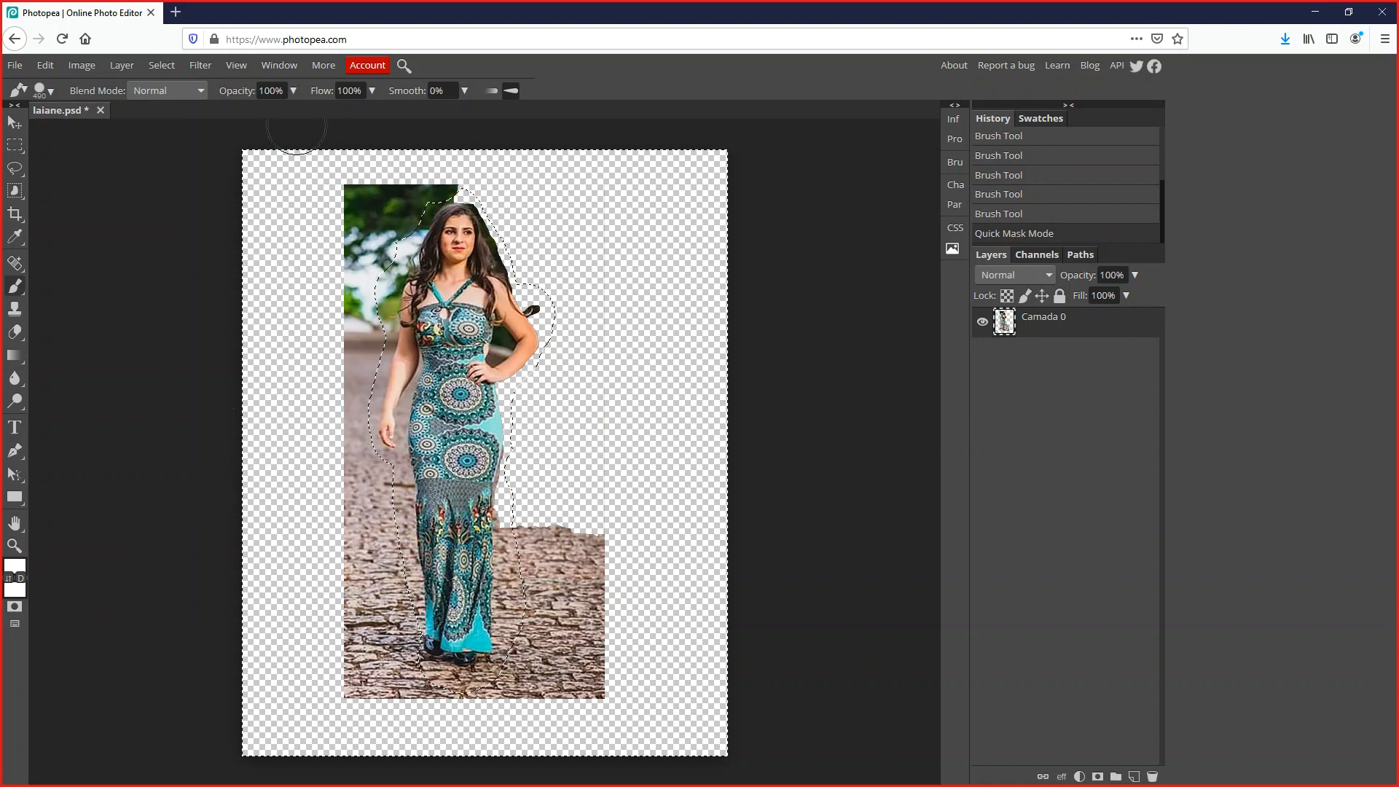
left_click(81, 65)
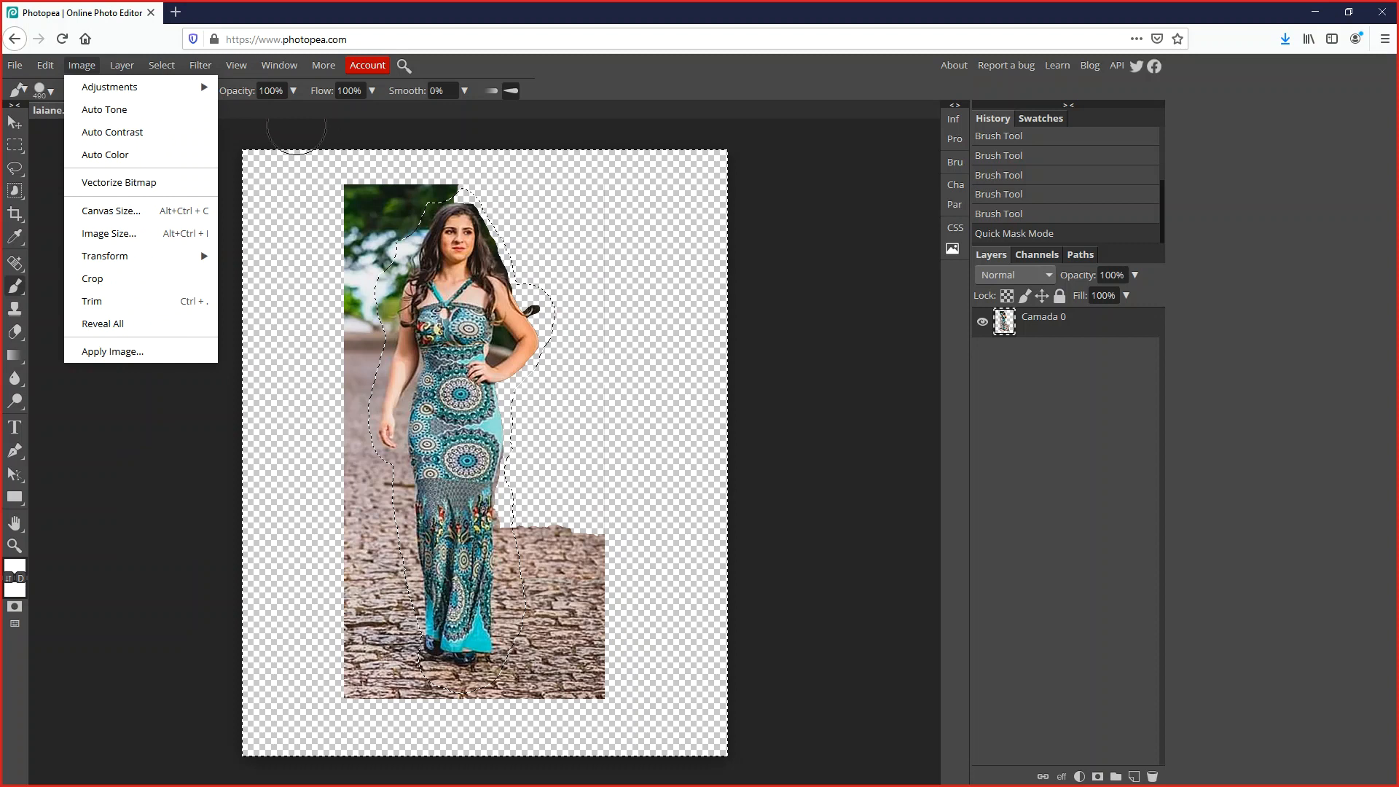
mouse_move(45, 66)
mouse_move(161, 65)
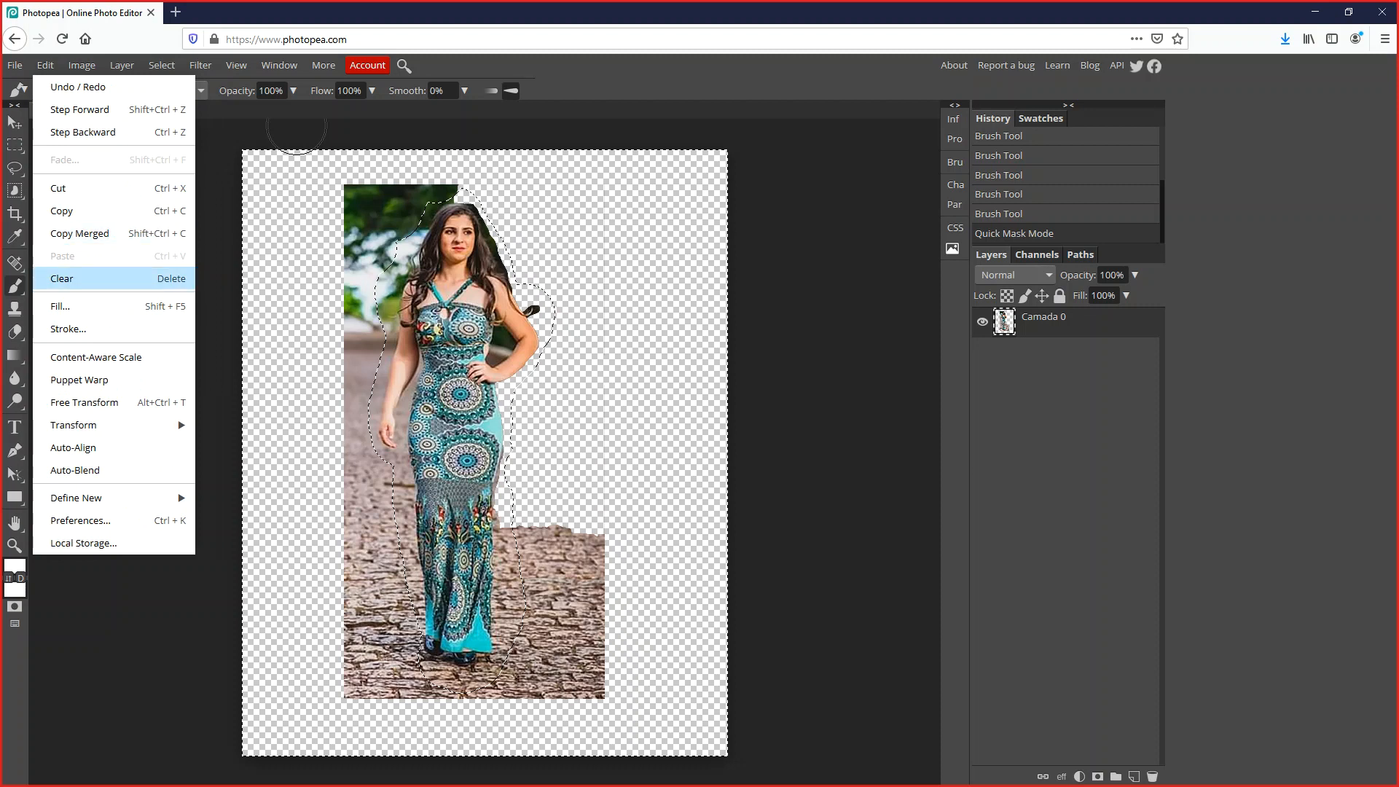
left_click(72, 278)
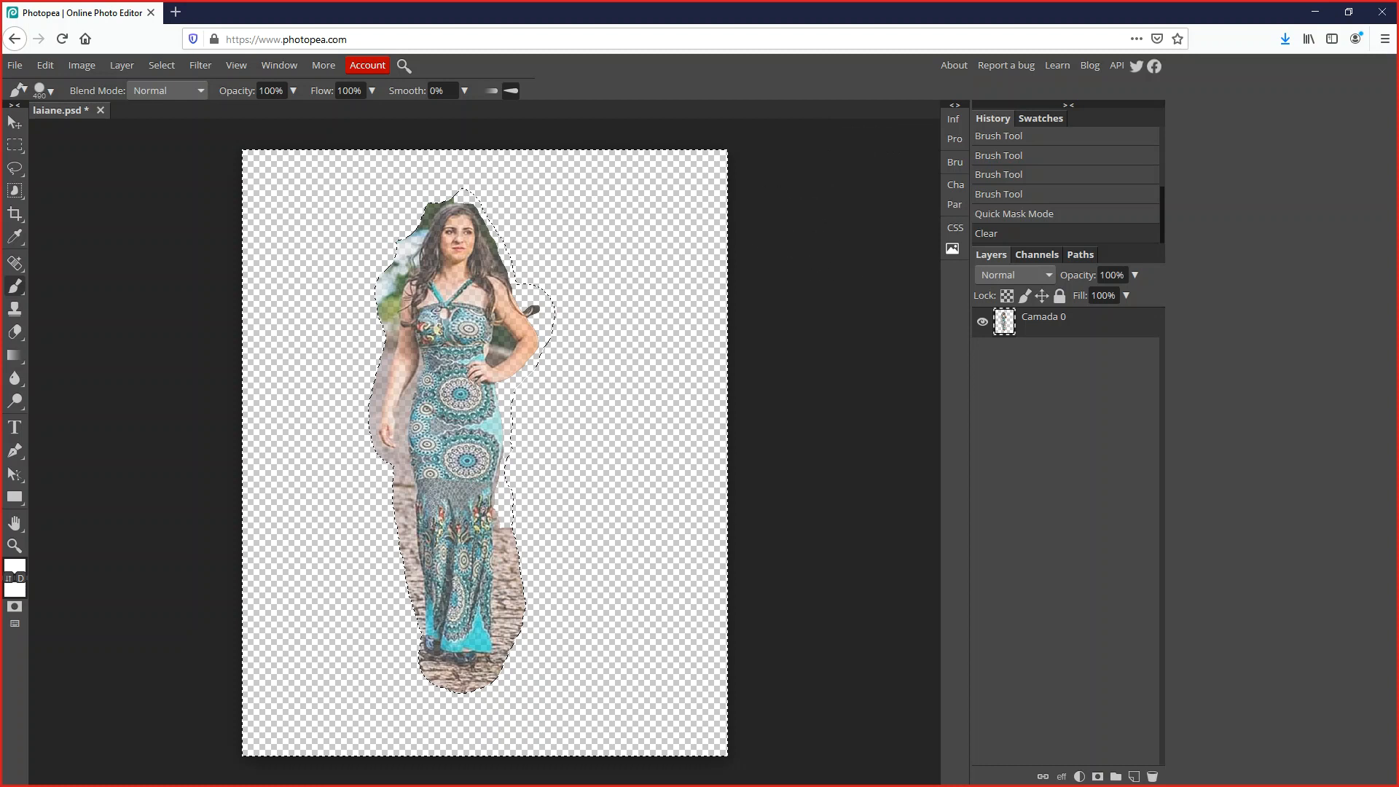
key("ctrl+z")
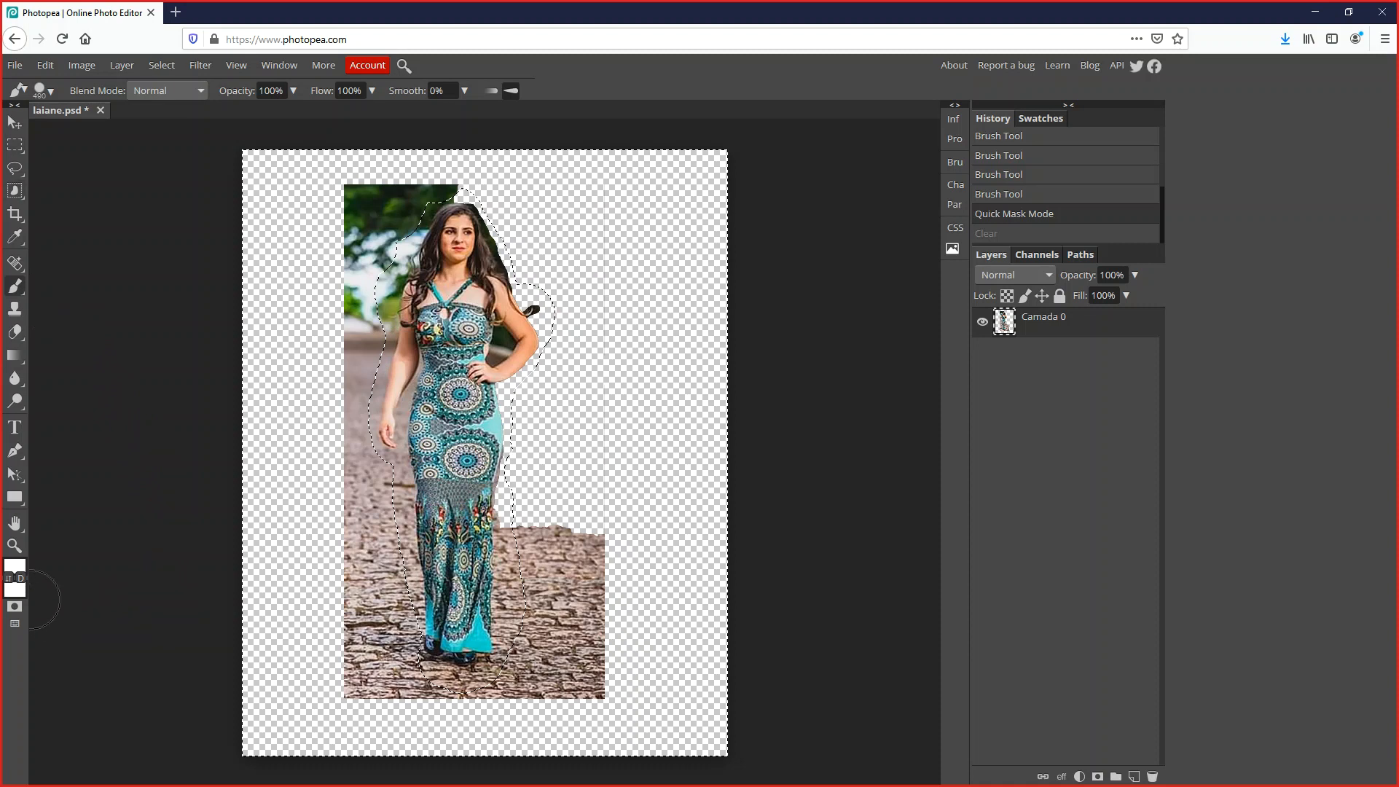
- Set the foreground colour to black and re-enter Quick Mask mode on the existing selection
left_click(14, 566)
mouse_move(121, 199)
left_mouse_down()
mouse_move(119, 379)
mouse_move(193, 275)
mouse_move(119, 382)
mouse_move(192, 235)
mouse_move(119, 382)
left_mouse_up()
left_click(398, 375)
left_click(15, 605)
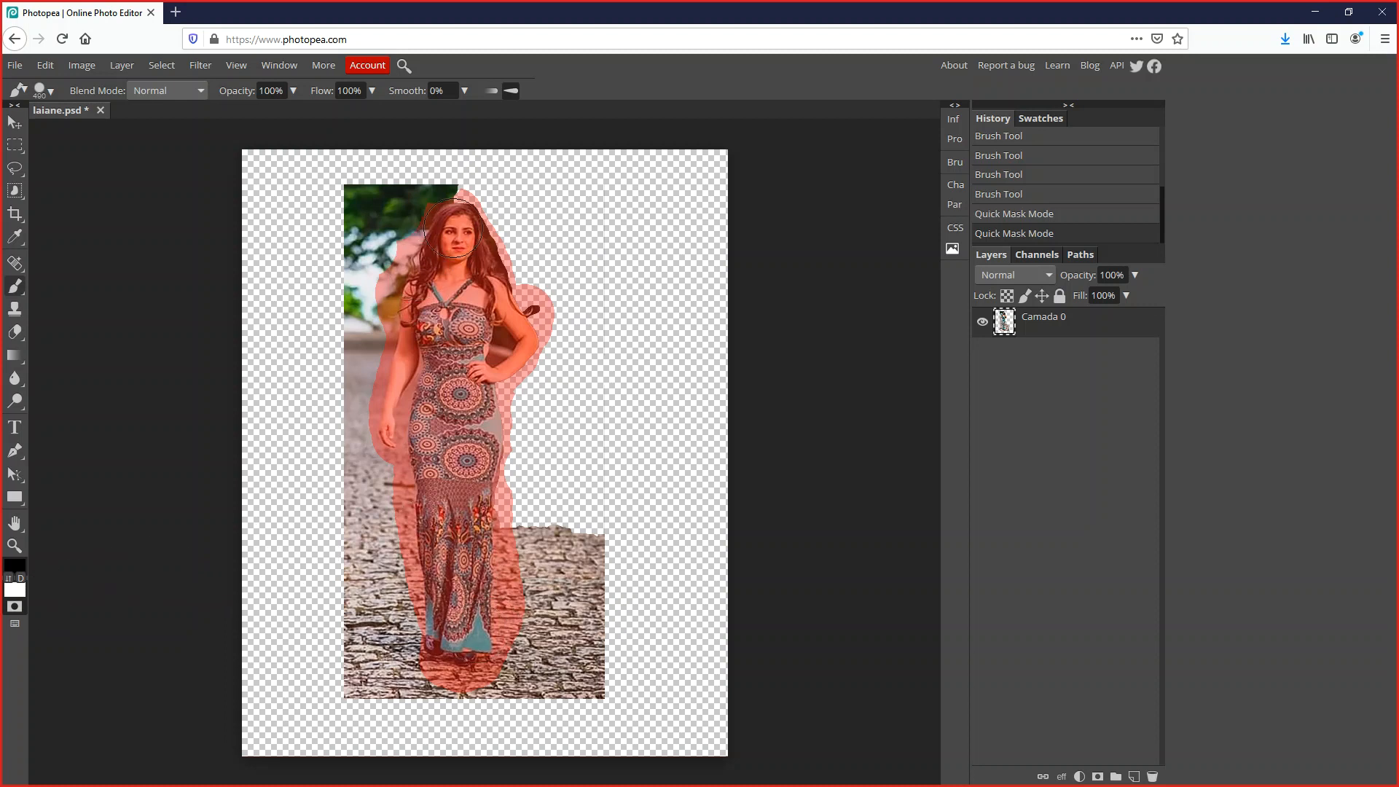
- Repaint the mask at full strength over the whole woman, then leave Quick Mask mode and clear the background around her
mouse_move(441, 236)
left_mouse_down()
mouse_move(441, 422)
mouse_move(472, 637)
mouse_move(459, 647)
mouse_move(408, 509)
mouse_move(387, 368)
mouse_move(392, 320)
mouse_move(446, 243)
mouse_move(453, 175)
mouse_move(388, 290)
left_mouse_up()
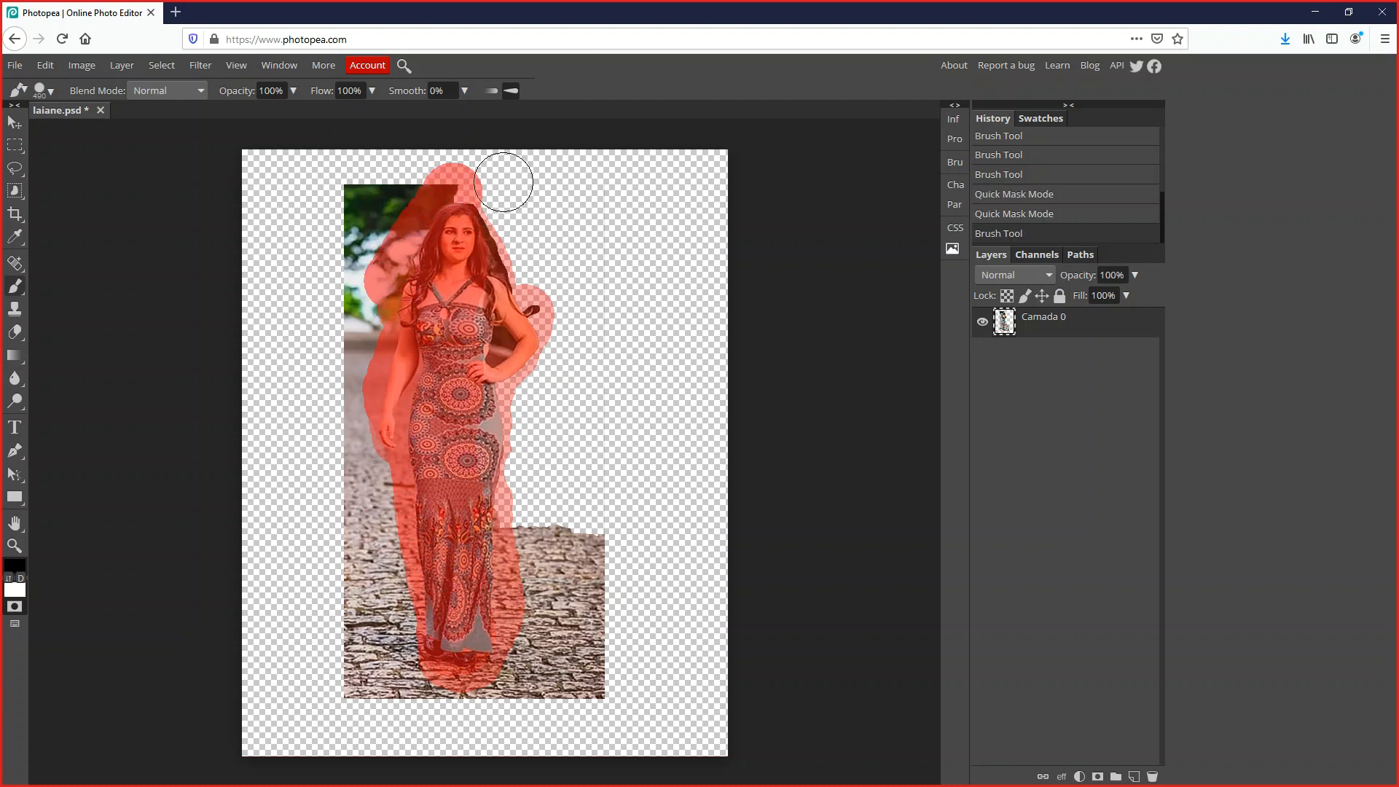
mouse_move(472, 200)
left_mouse_down()
mouse_move(543, 321)
mouse_move(475, 388)
mouse_move(481, 421)
mouse_move(477, 277)
mouse_move(502, 510)
mouse_move(483, 538)
mouse_move(510, 606)
mouse_move(477, 663)
left_mouse_up()
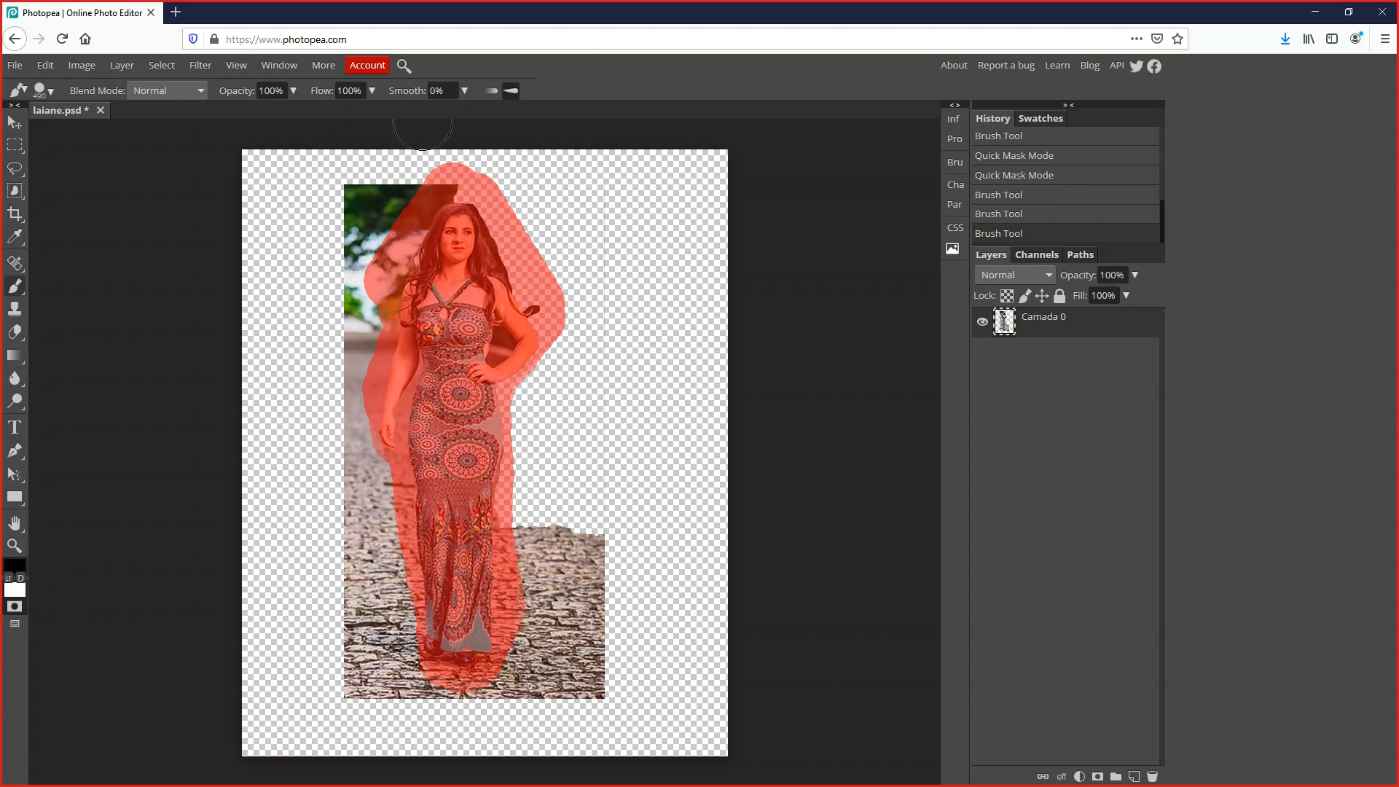
left_click(15, 606)
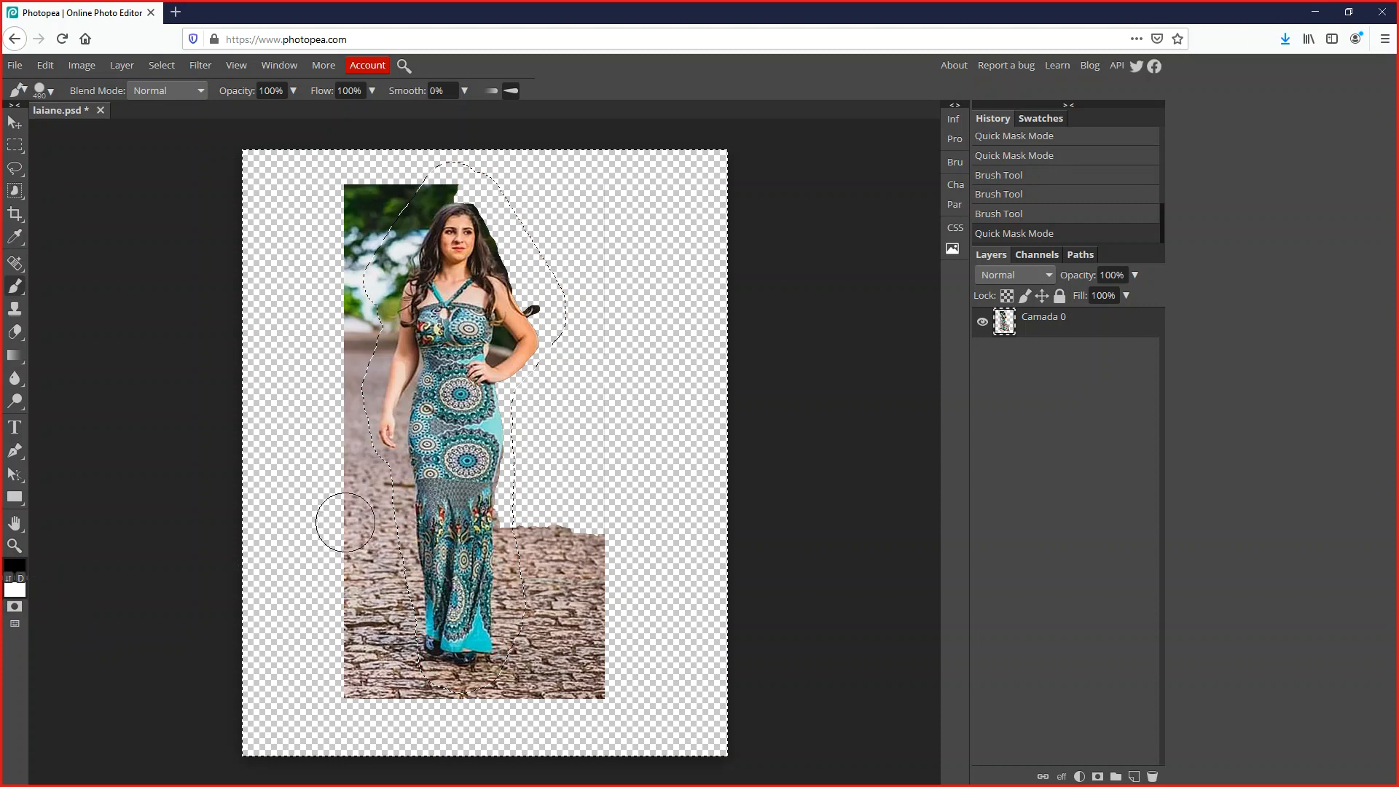
key("Delete")
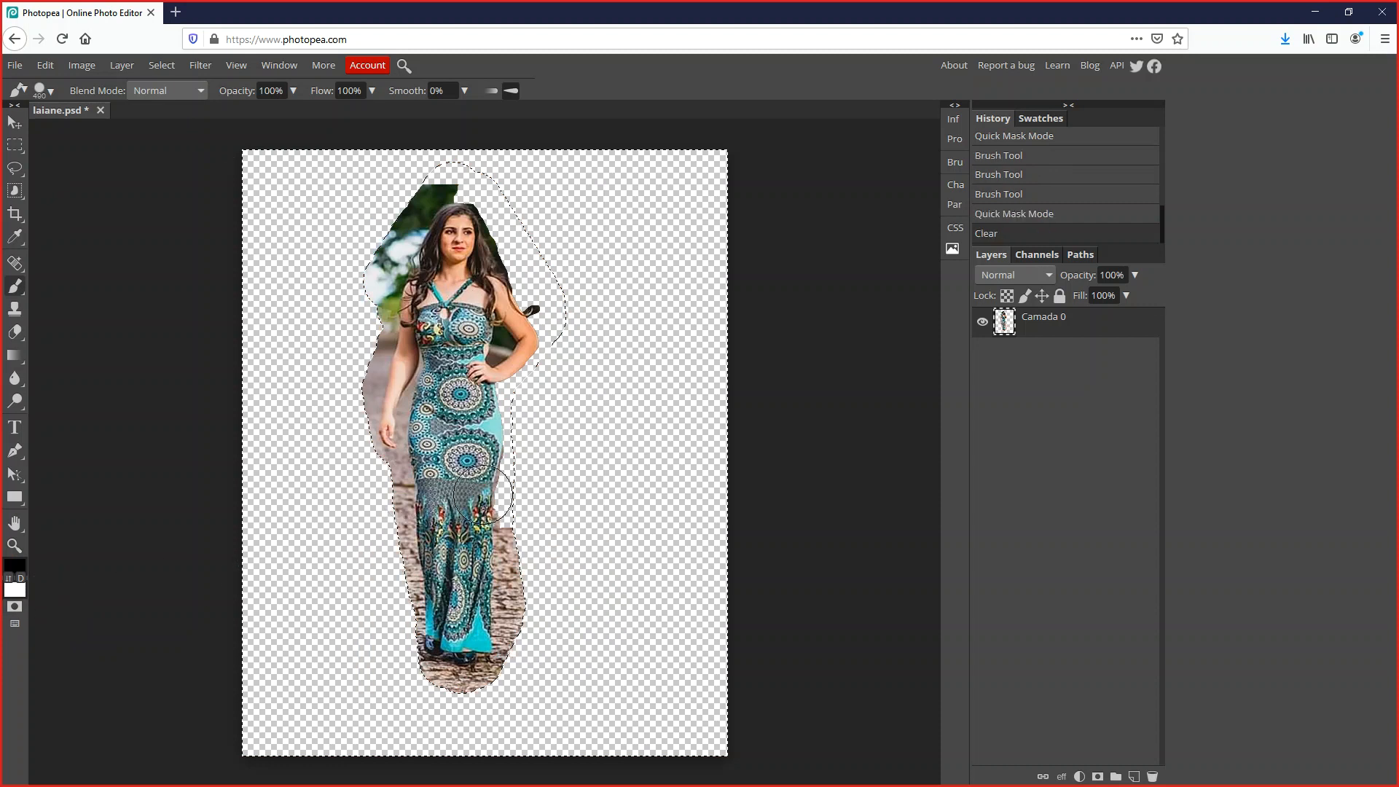